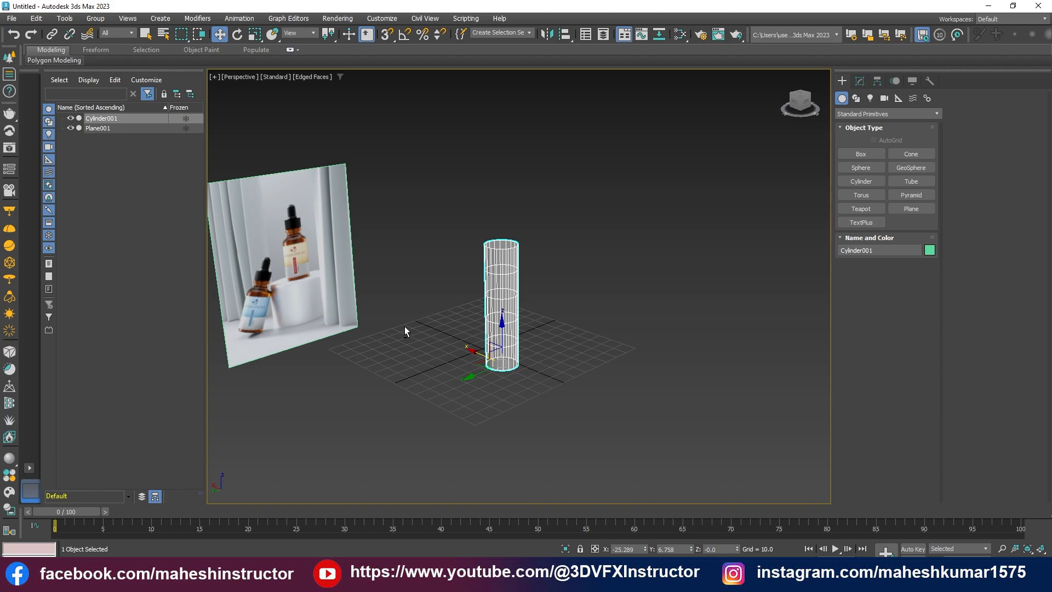
scroll(484, 327, up, 3)
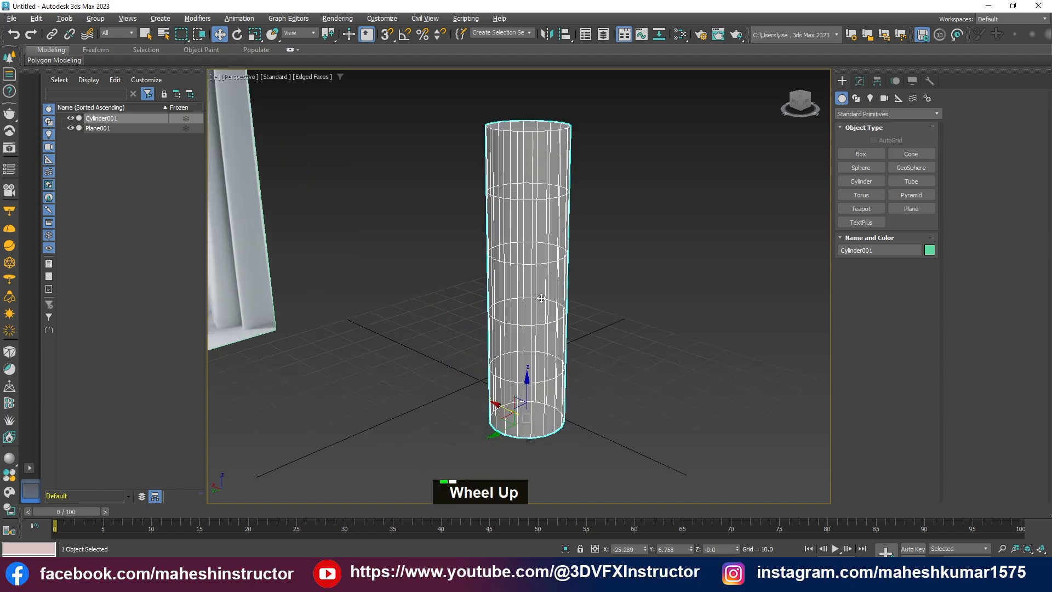
key(alt+x)
key(alt+x)
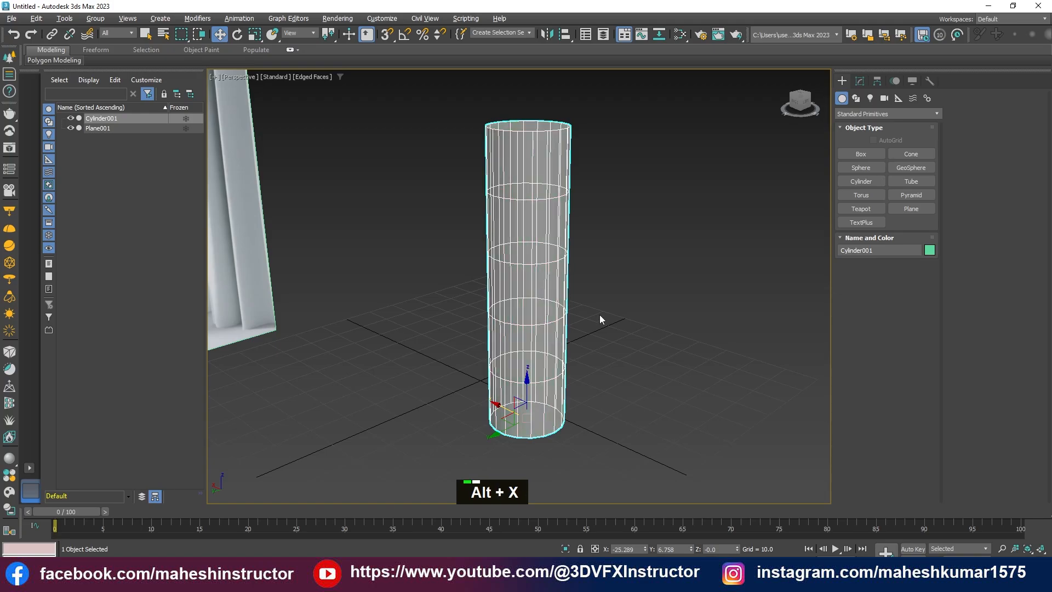
scroll(599, 318, down, 3)
alt+middle_drag(568, 329, 533, 332)
scroll(545, 318, up, 3)
middle_drag(602, 323, 582, 327)
In the Left view, scale the cylinder in height and width to match the upright bottle's body up to its neck
key(alt+w)
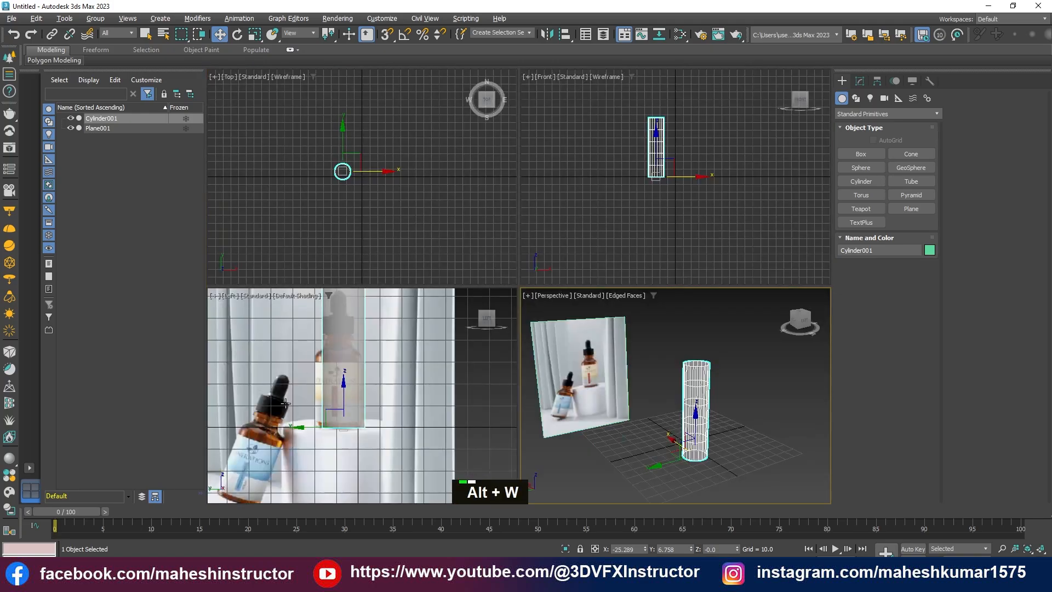
key(alt+w)
middle_drag(507, 290, 544, 312)
key(e)
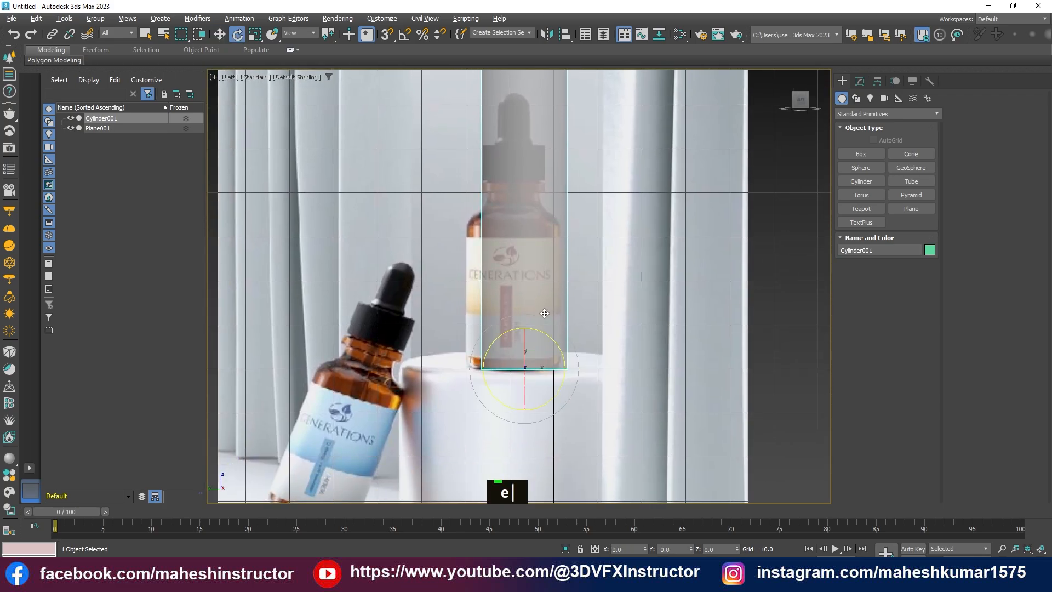
key(r)
drag(525, 334, 571, 369)
key(w)
key(r)
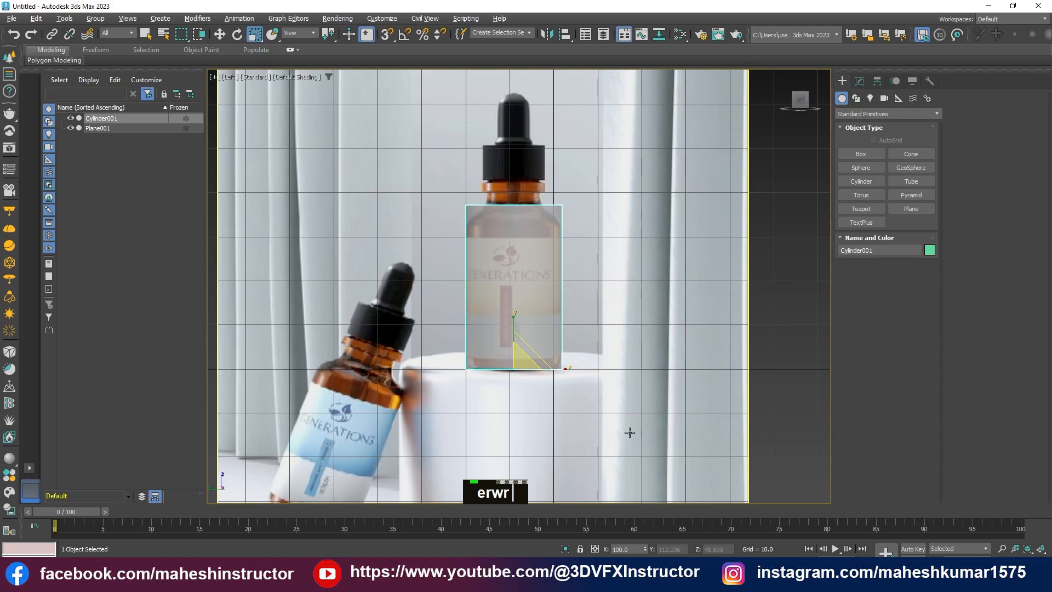
Check the scaled cylinder's roundness in the Perspective view and undo its one-directional widening
key(alt)
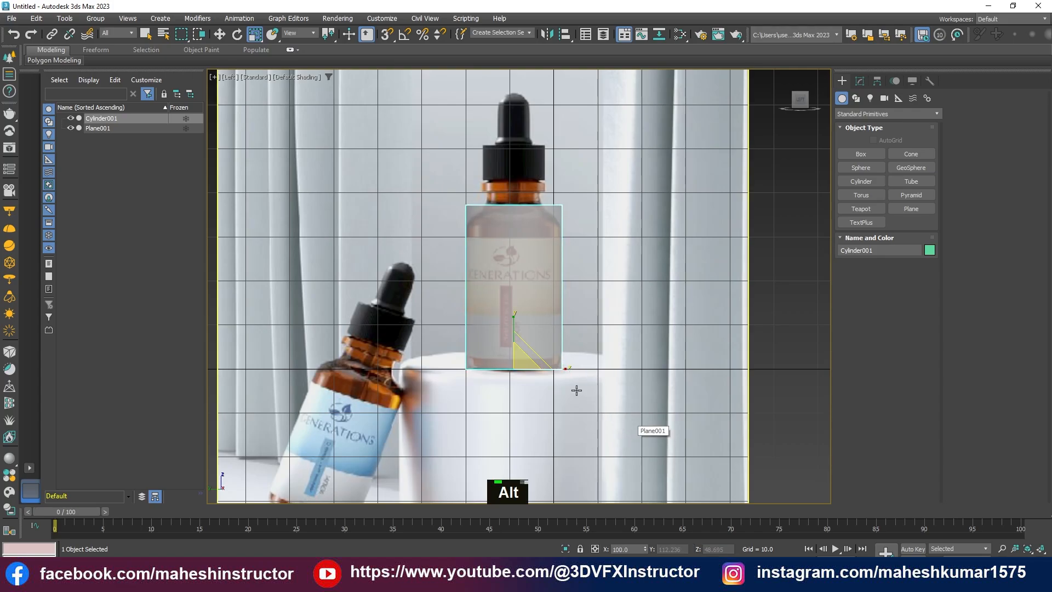
key(alt+w)
key(alt+w)
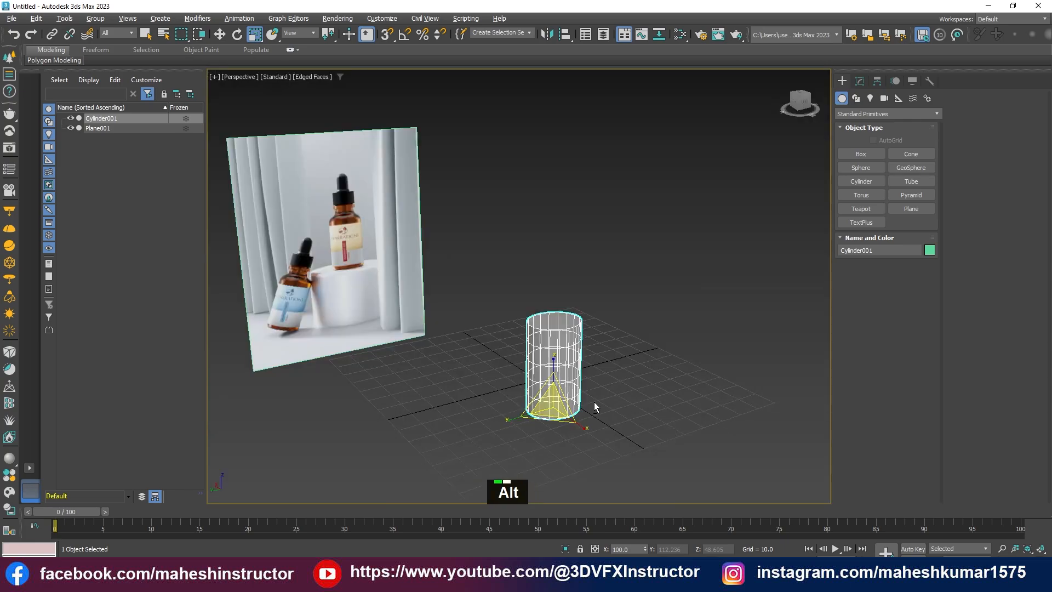
alt+middle_drag(594, 402, 607, 429)
key(alt+x)
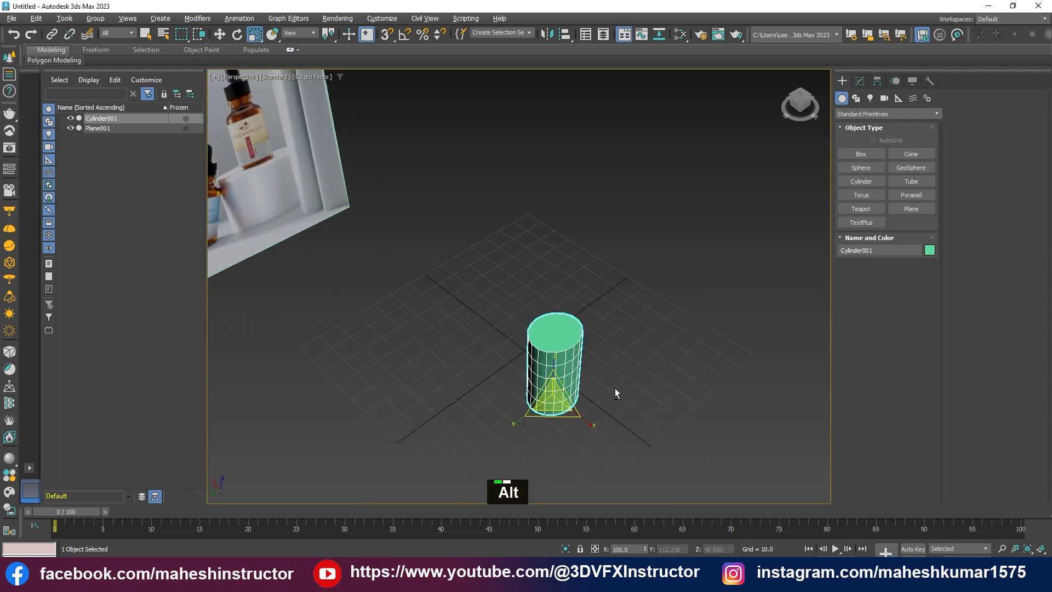
mouse_move(615, 388)
alt+middle_down()
mouse_move(600, 419)
mouse_move(603, 402)
alt+middle_up()
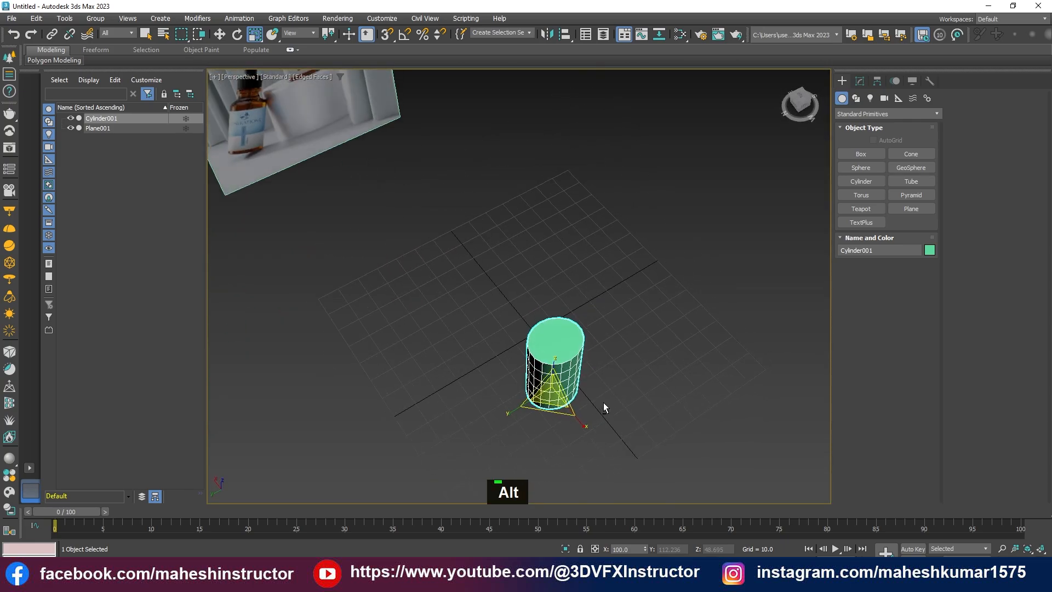
key(ctrl+z)
key(ctrl+z)
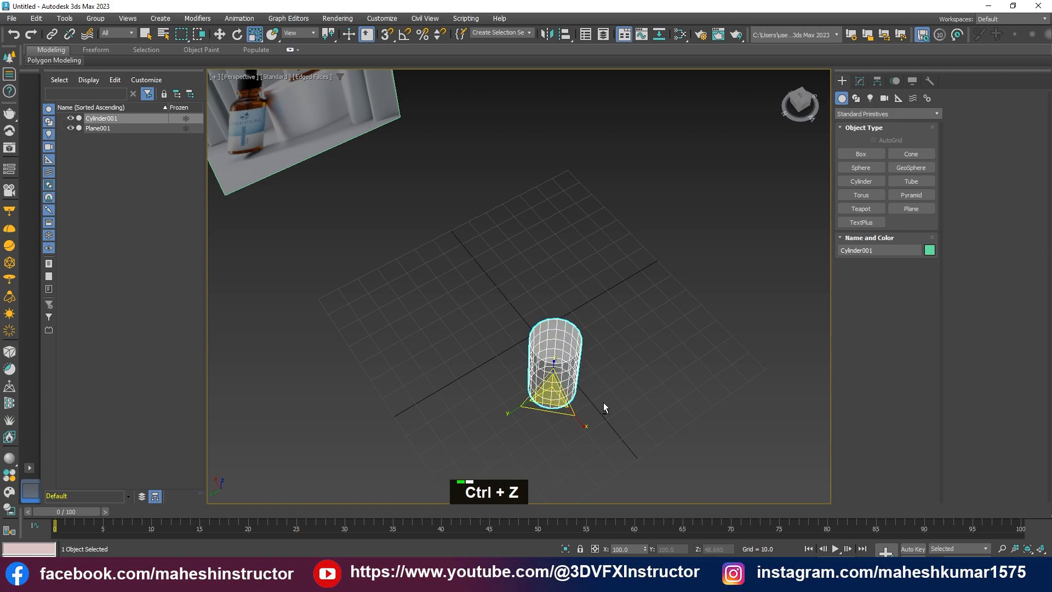
Scale the cylinder uniformly in the Perspective view to about 106.8% to approach the bottle body's width
key(alt+w)
key(alt+w)
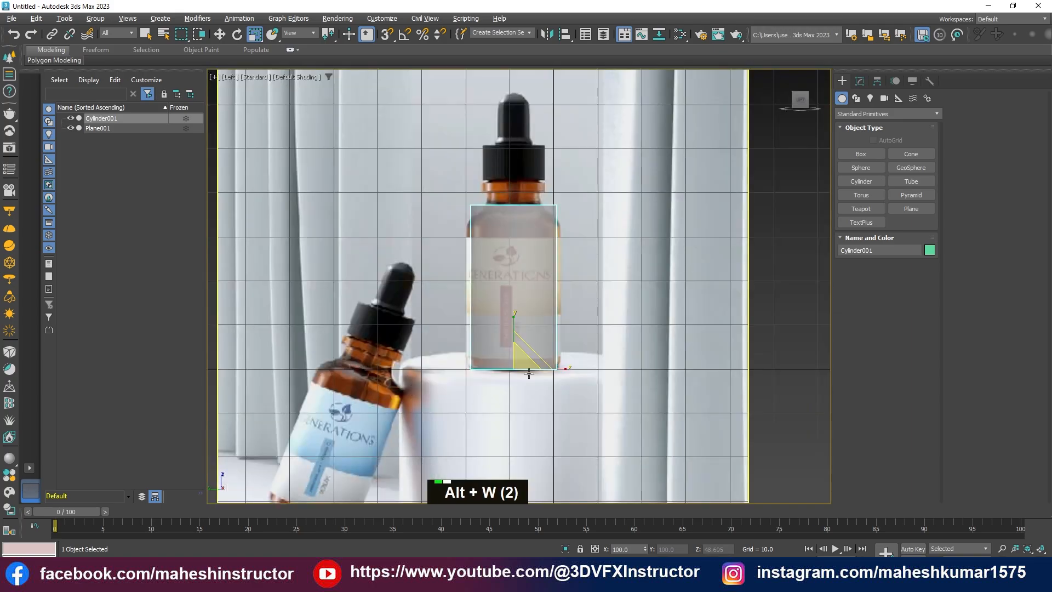
key(alt+w)
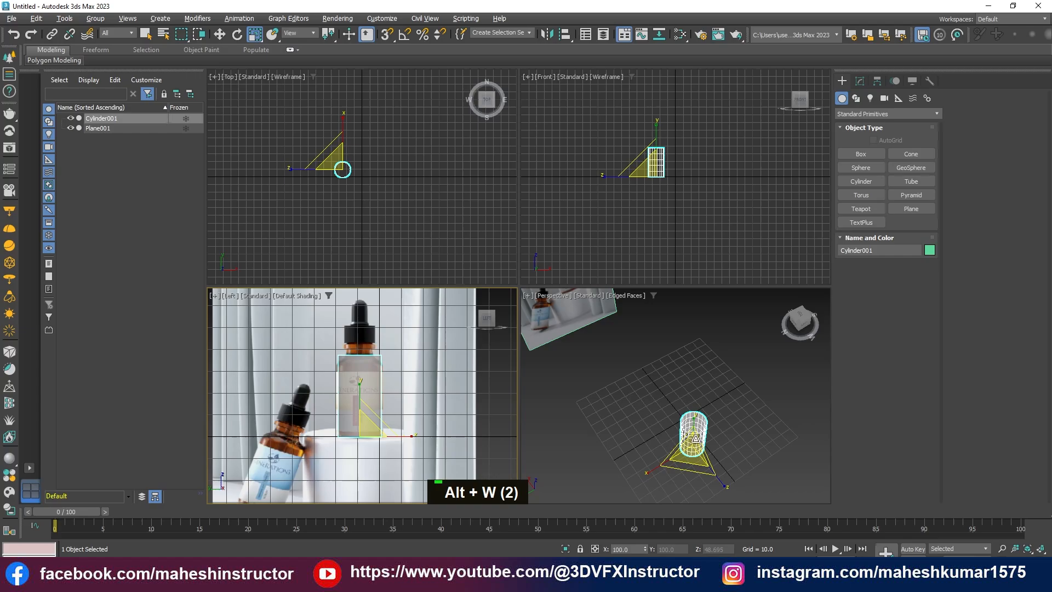
click(692, 448)
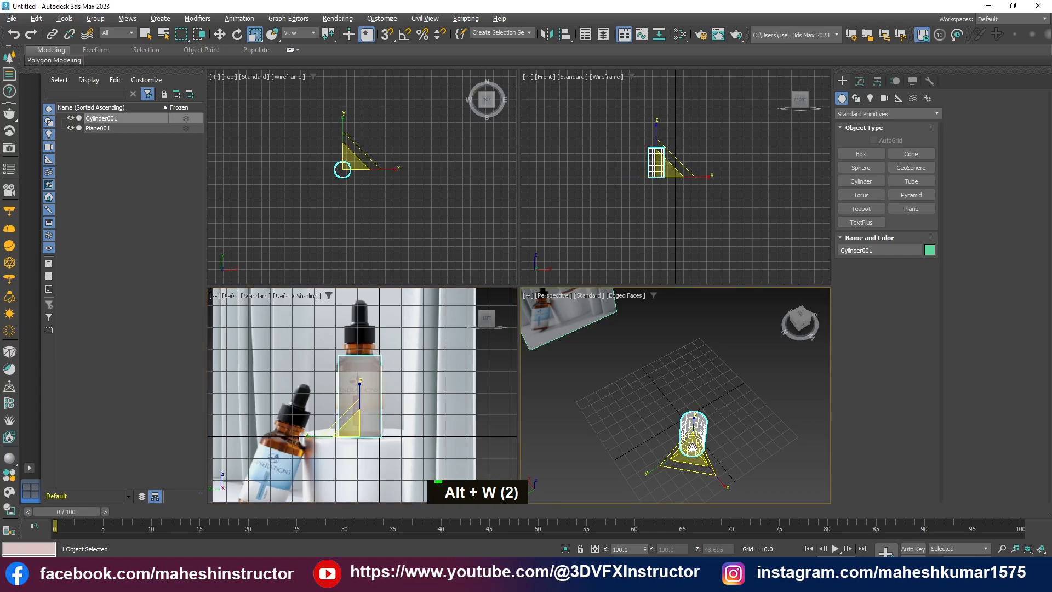
drag(693, 447, 694, 443)
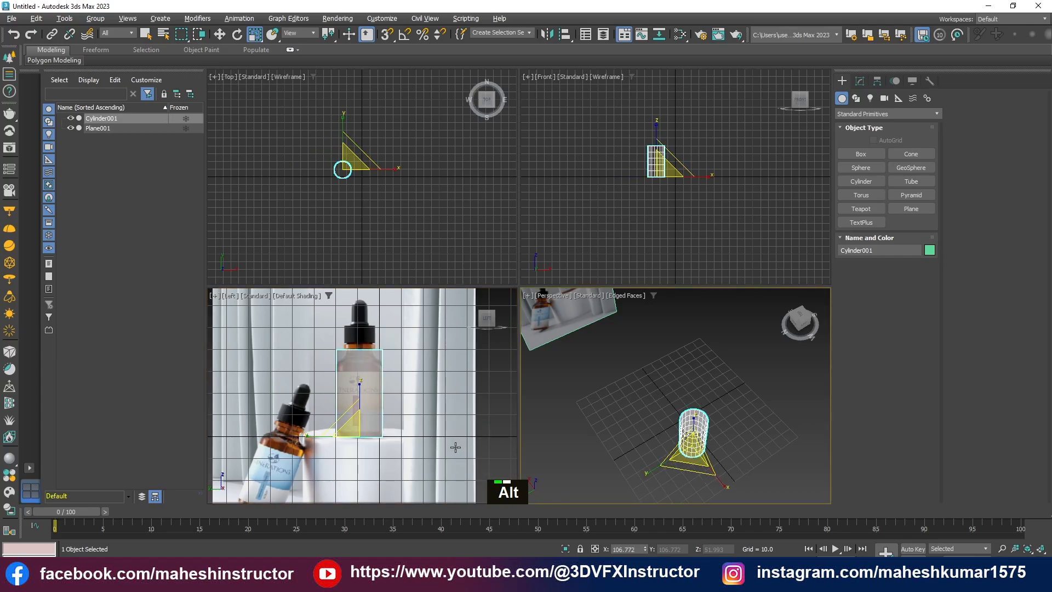
Enlarge the cylinder uniformly to about 108.8% so its sides line up with the bottle's edges in the Left view
key(alt+w)
scroll(537, 365, up, 2)
key(w)
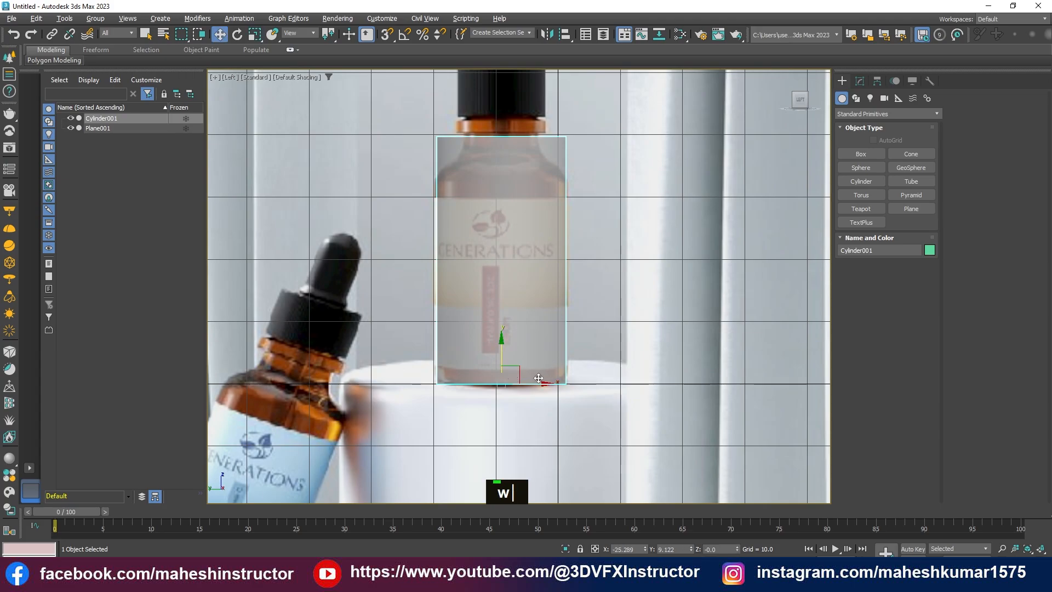
key(r)
key(e)
key(r)
drag(503, 378, 513, 381)
key(w)
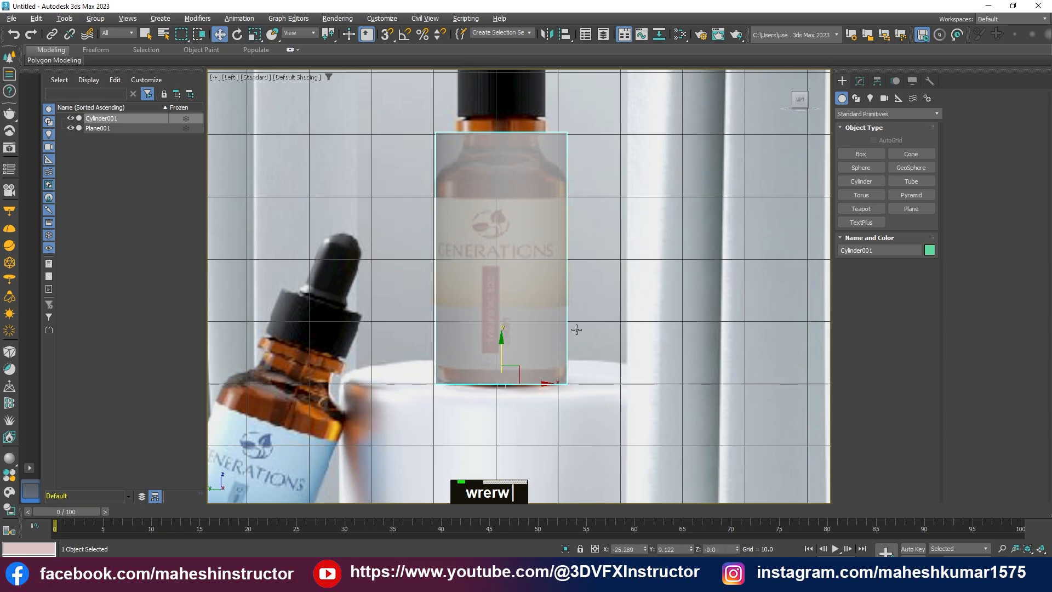
Scale the cylinder's height down to about 42.8% so its top meets the base of the bottle's shoulder
middle_drag(561, 269, 564, 302)
key(r)
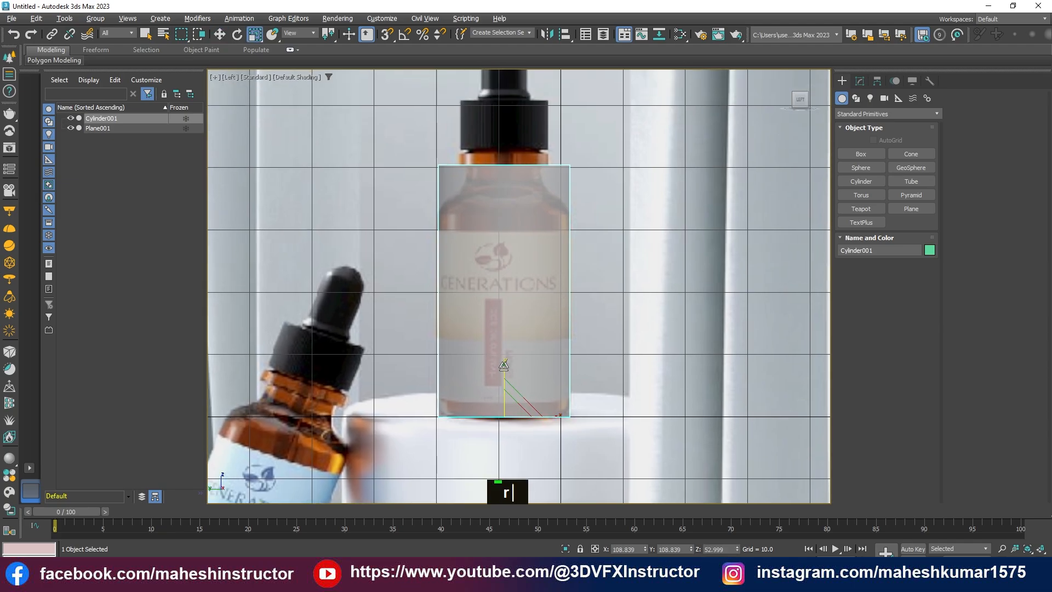
drag(503, 363, 504, 376)
middle_drag(637, 267, 634, 301)
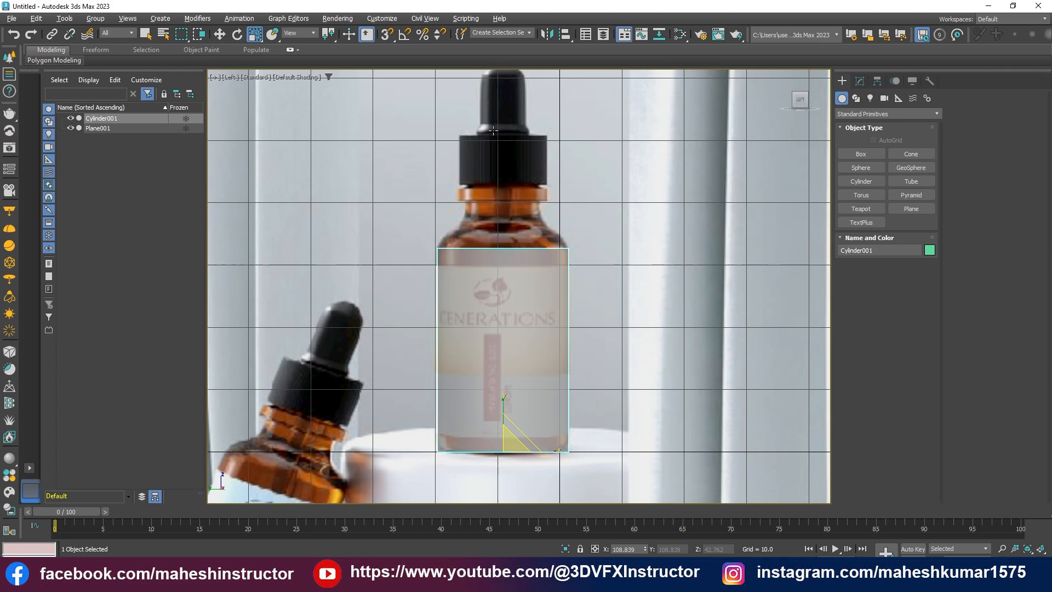
Examine the resized cylinder beside the reference image in the Perspective view
key(alt+w)
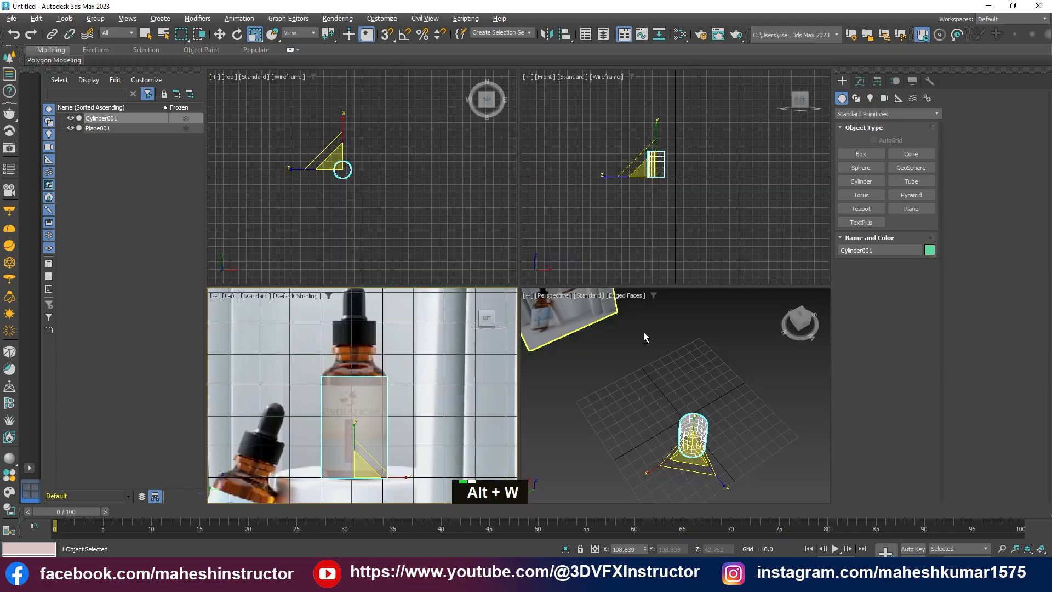
key(alt+w)
alt+middle_drag(585, 371, 524, 312)
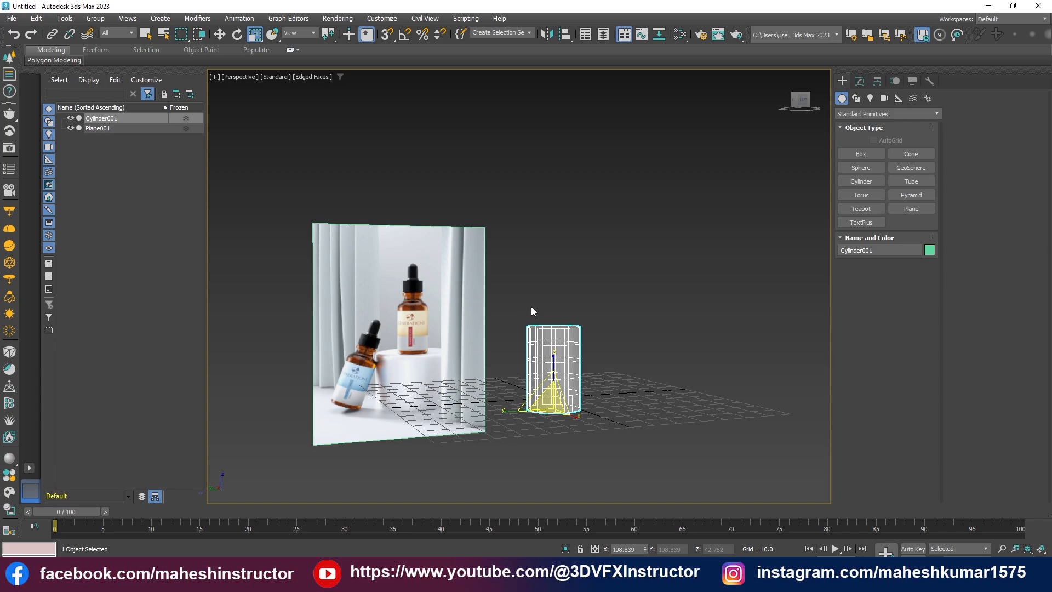
scroll(539, 308, up, 4)
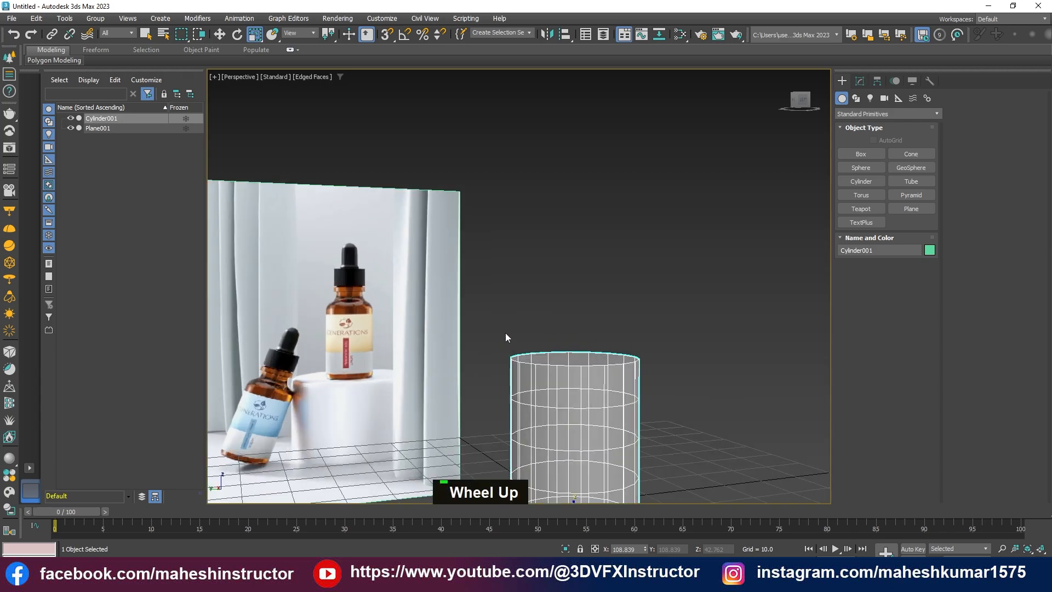
alt+middle_drag(506, 334, 614, 361)
scroll(631, 368, down, 4)
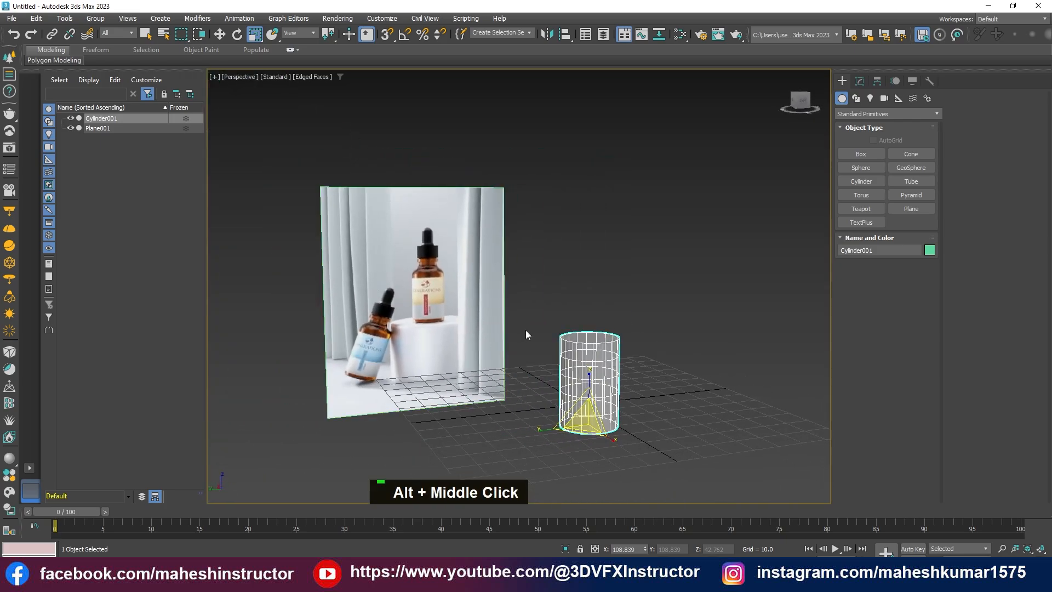
key(w)
middle_drag(600, 363, 604, 387)
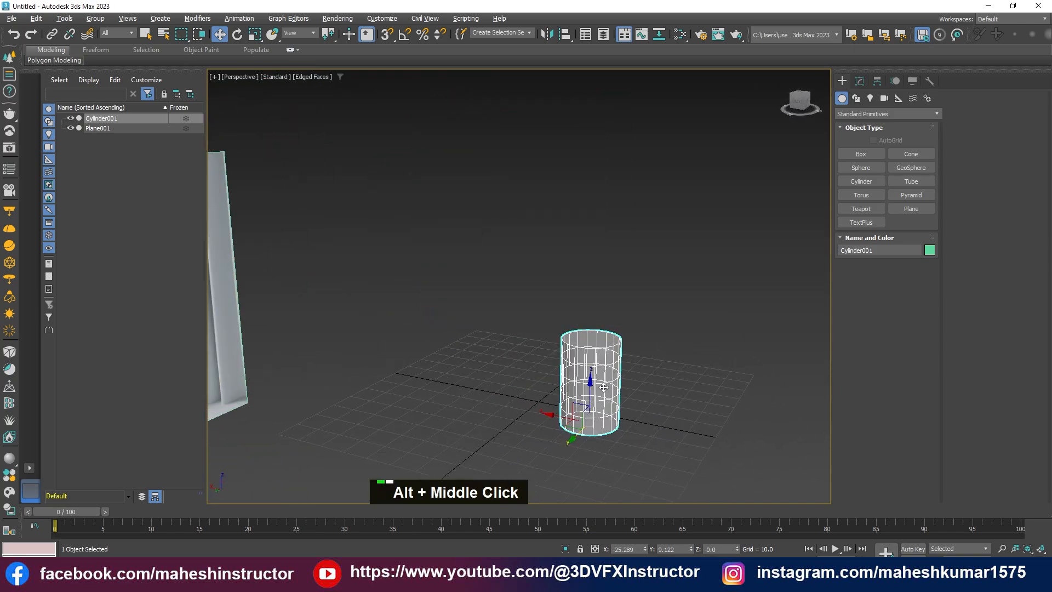
Try the cylinder with 1 height segment, and undo the change
click(860, 82)
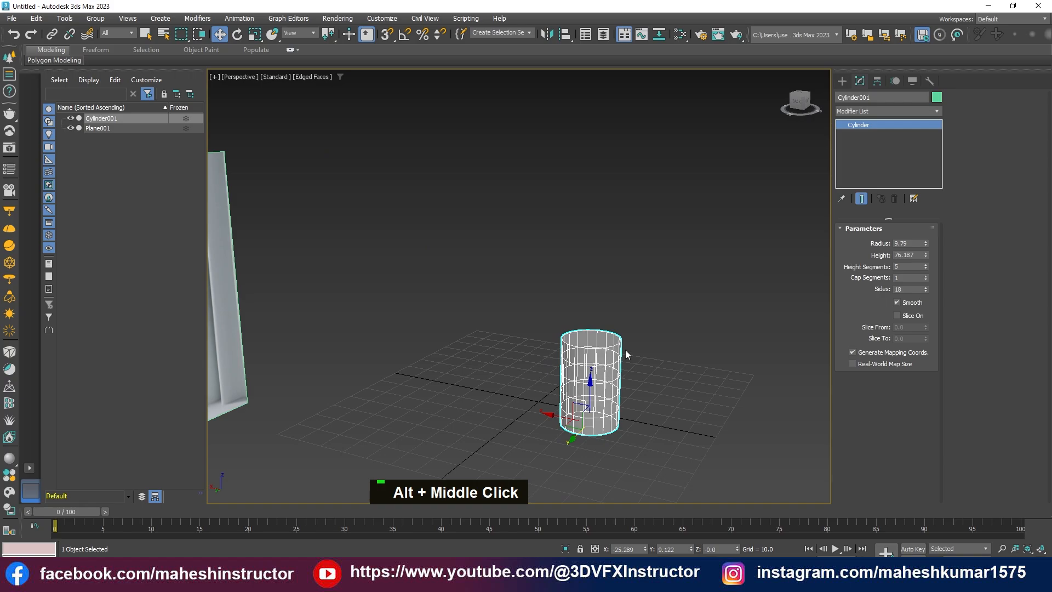
alt+middle_drag(625, 351, 693, 346)
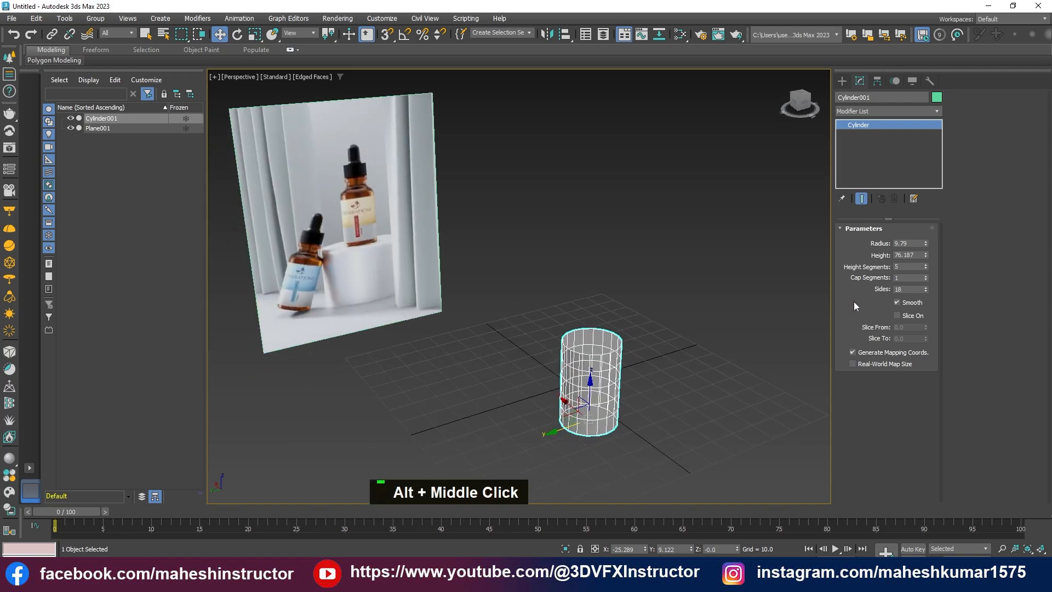
click(927, 267)
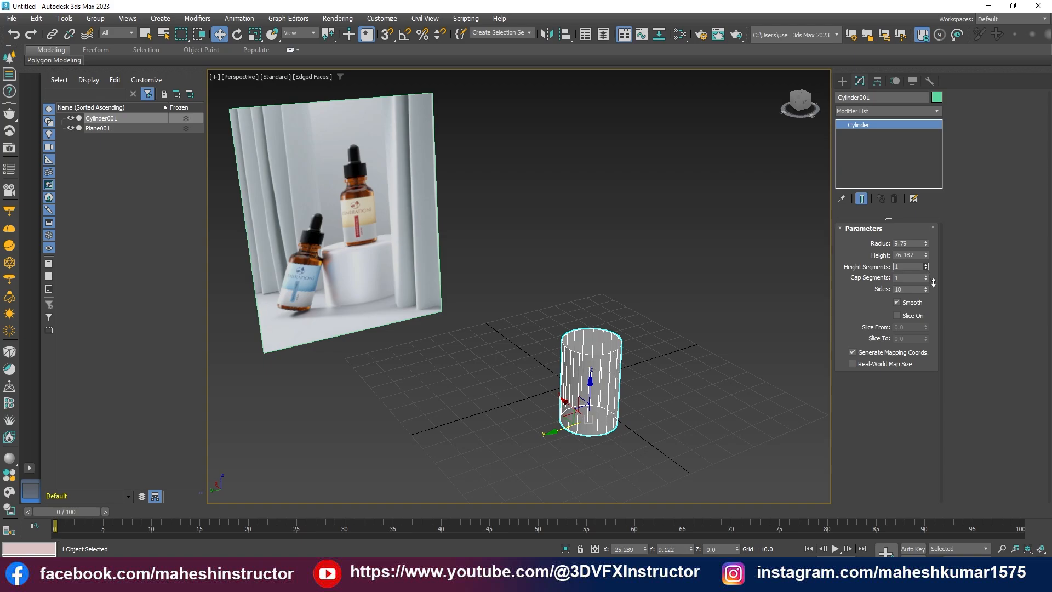
key(ctrl+z)
right_click(615, 362)
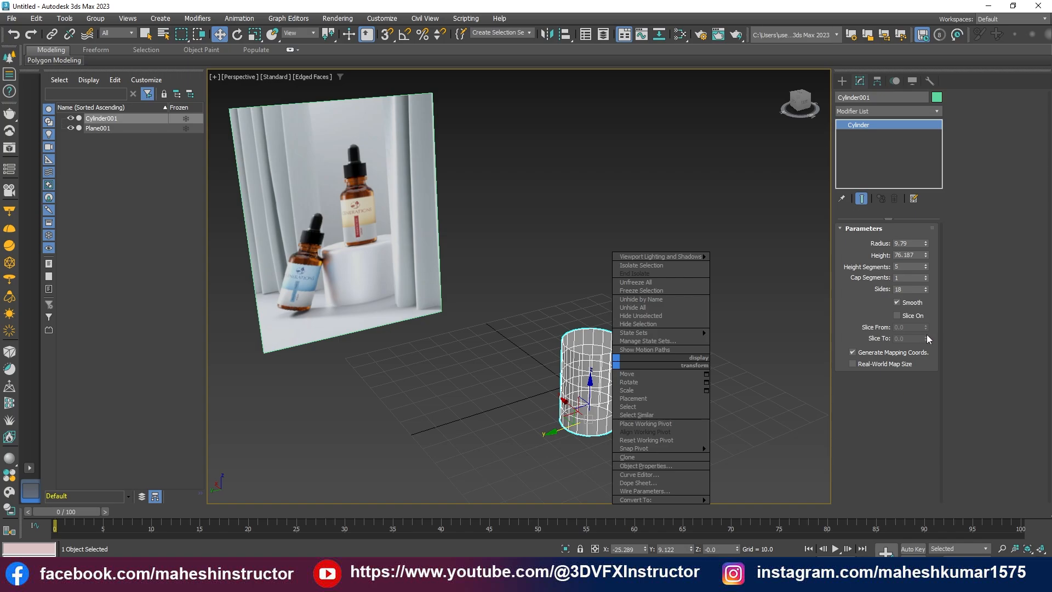
click(586, 380)
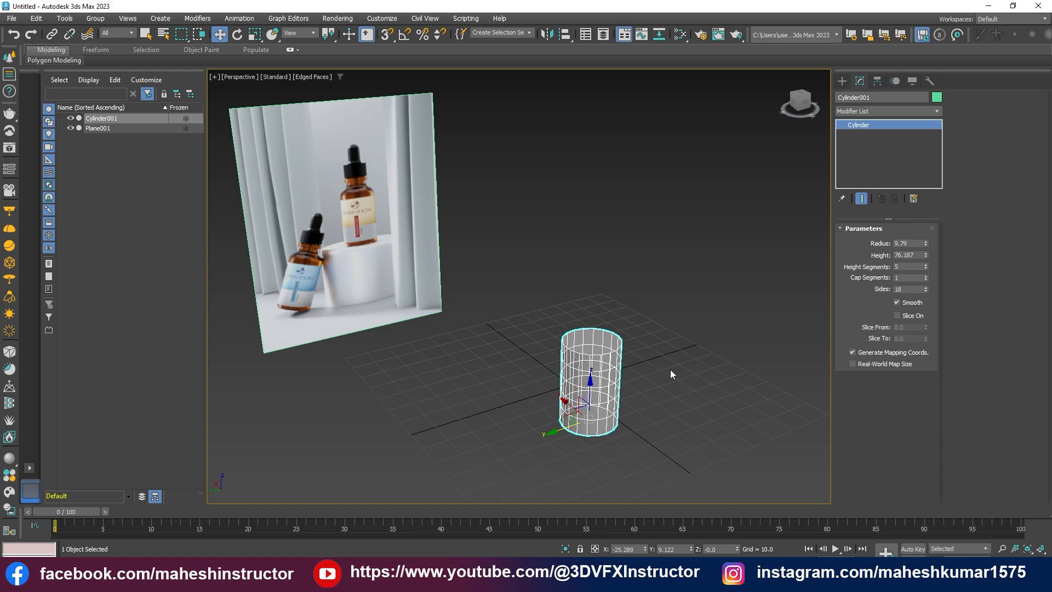
Add an Edit Poly modifier to the cylinder
click(852, 110)
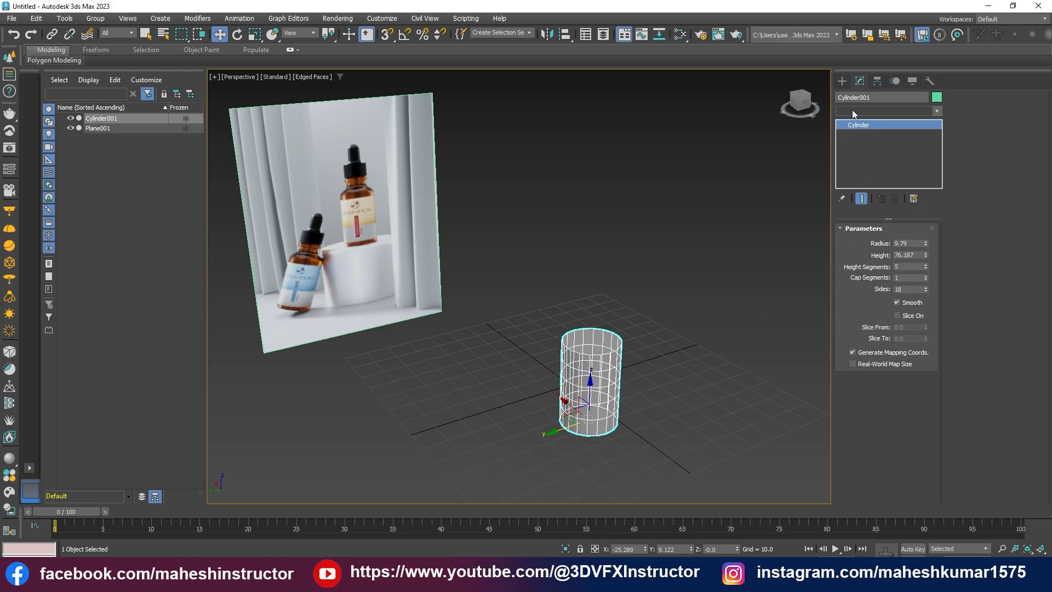
key(e)
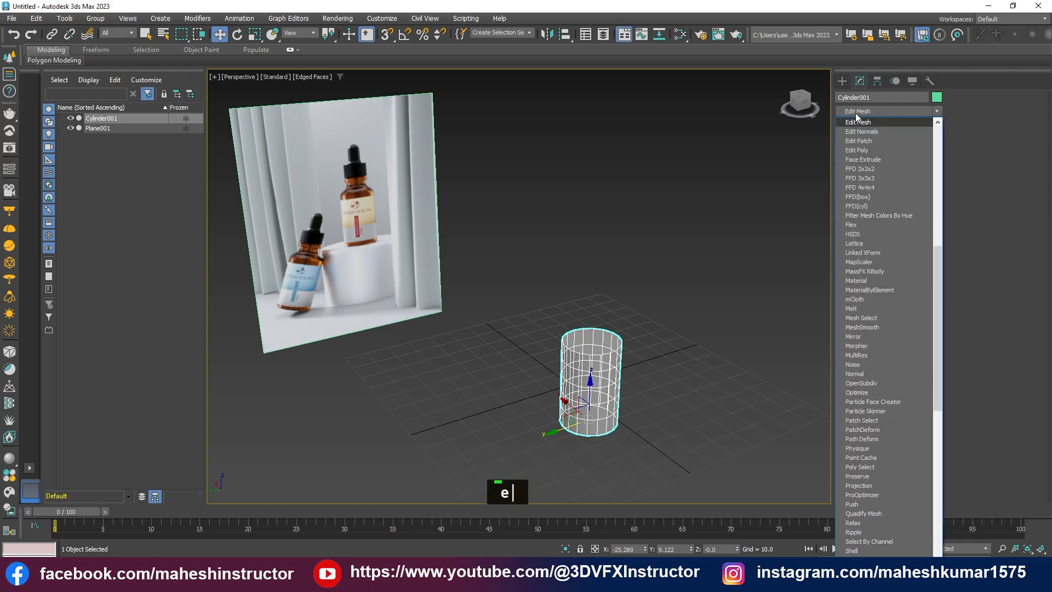
click(866, 149)
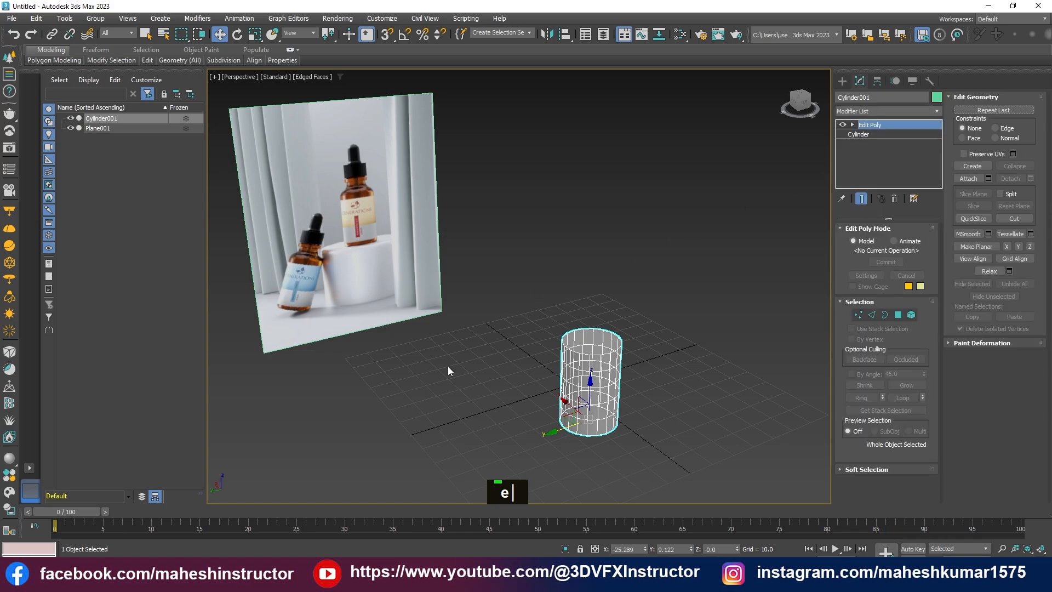
Select the cylinder's top cap polygon at the Polygon sub-object level
alt+middle_drag(690, 369, 715, 365)
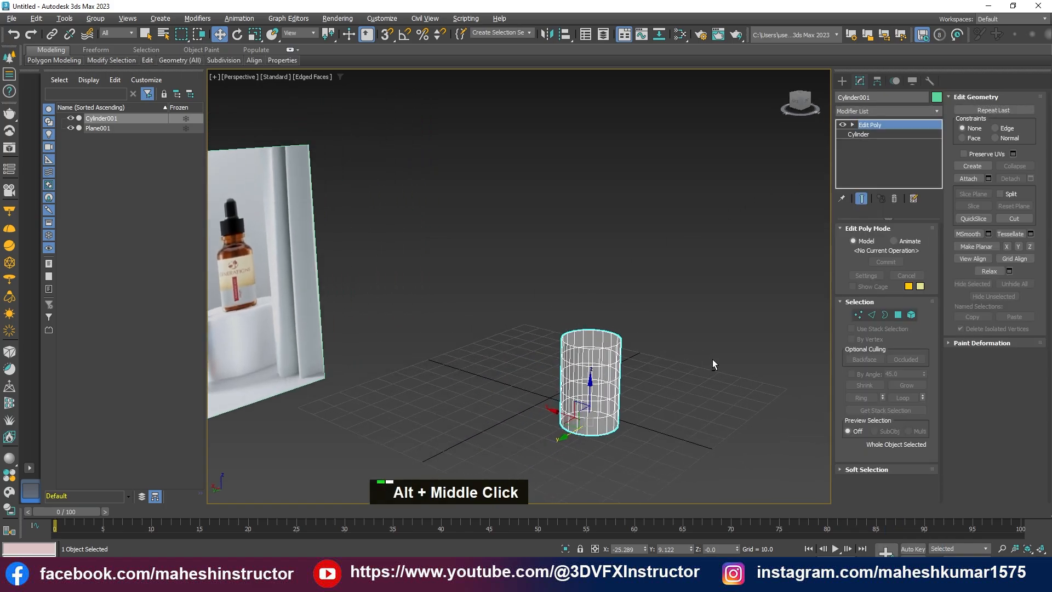
scroll(606, 388, up, 3)
scroll(611, 385, down, 3)
alt+middle_drag(609, 383, 572, 357)
key(4)
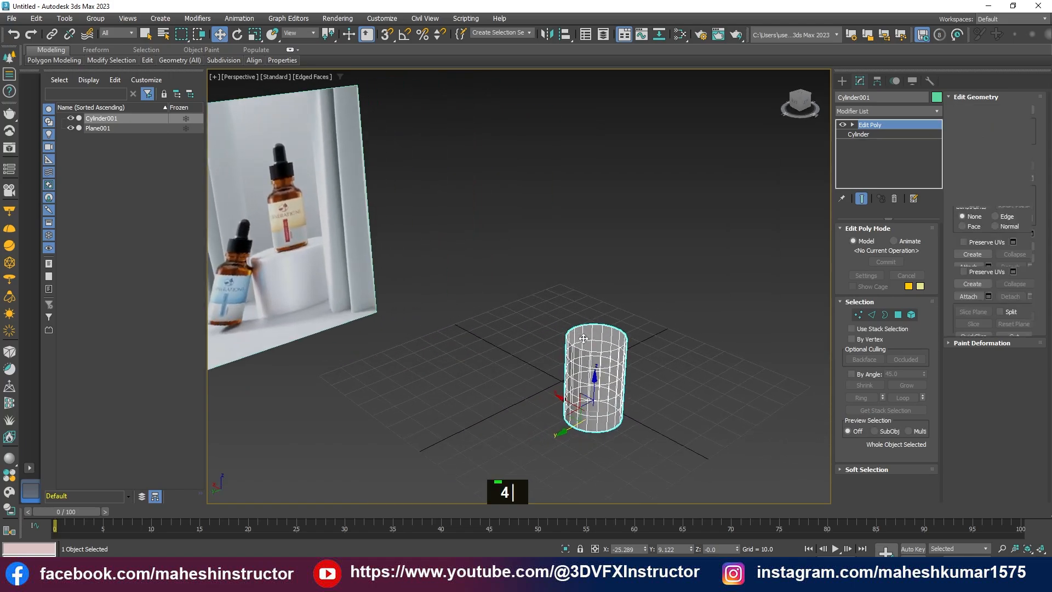
click(596, 336)
alt+middle_drag(655, 394, 635, 390)
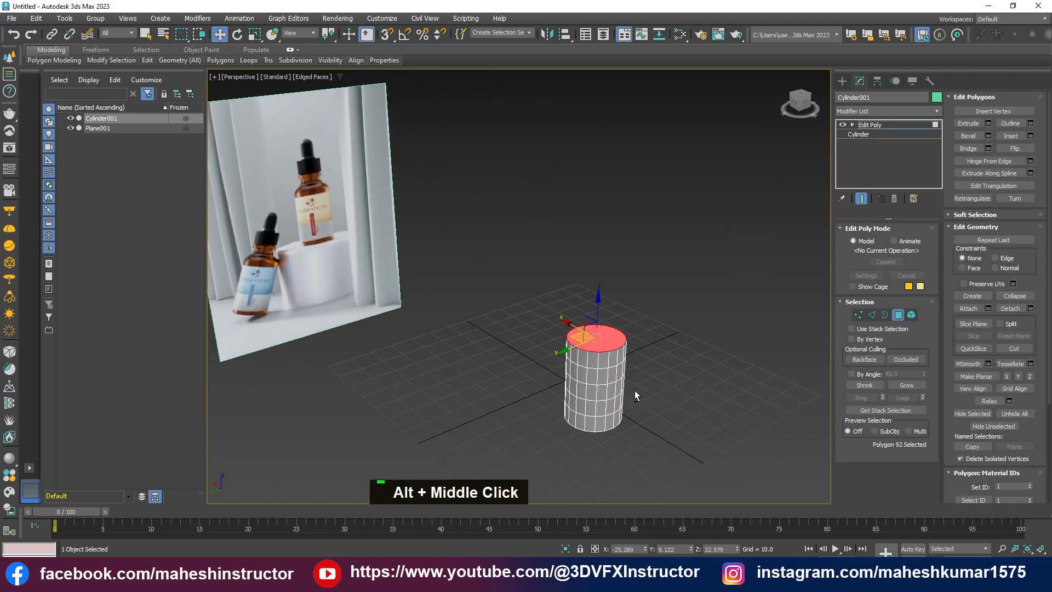
key(z)
scroll(557, 327, down, 3)
alt+middle_drag(557, 327, 467, 312)
scroll(403, 225, up, 1)
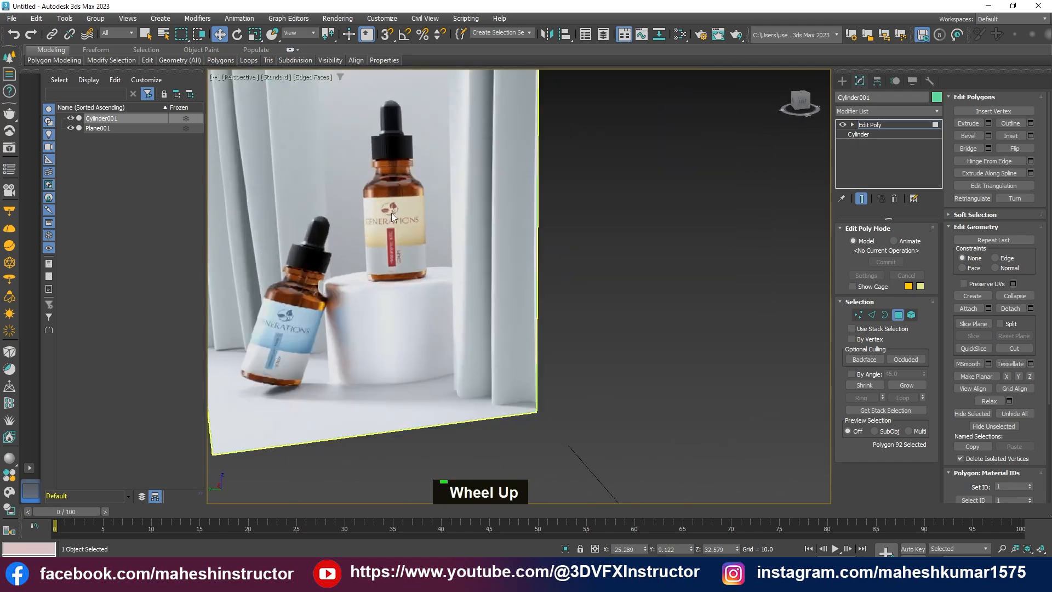
Extrude the selected top cap polygon upward to the underside of the bottle's neck ring, following the reference in the Left view
key(alt+w)
key(alt+w)
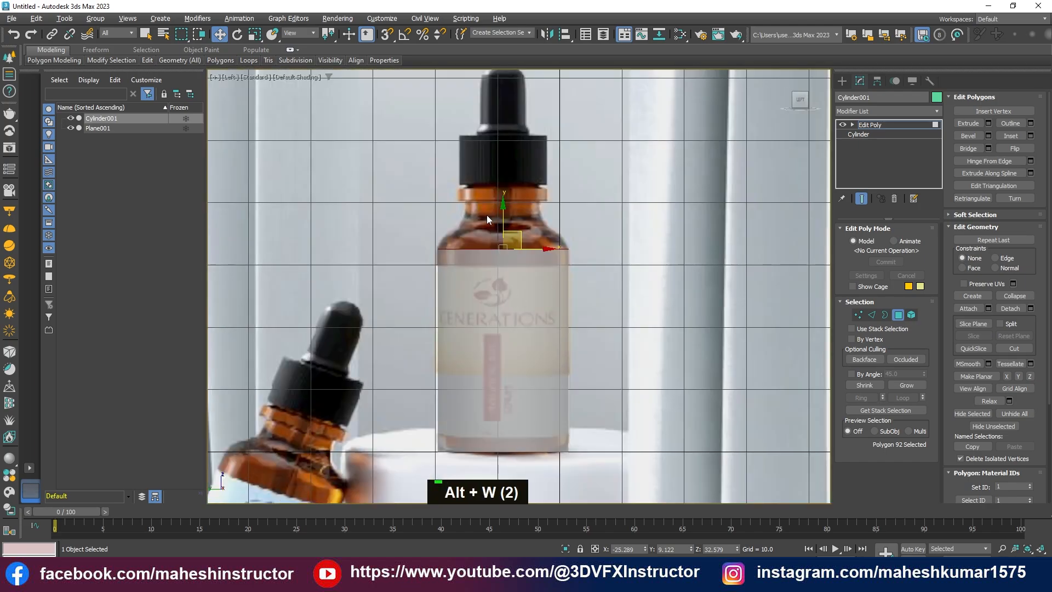
scroll(498, 229, up, 1)
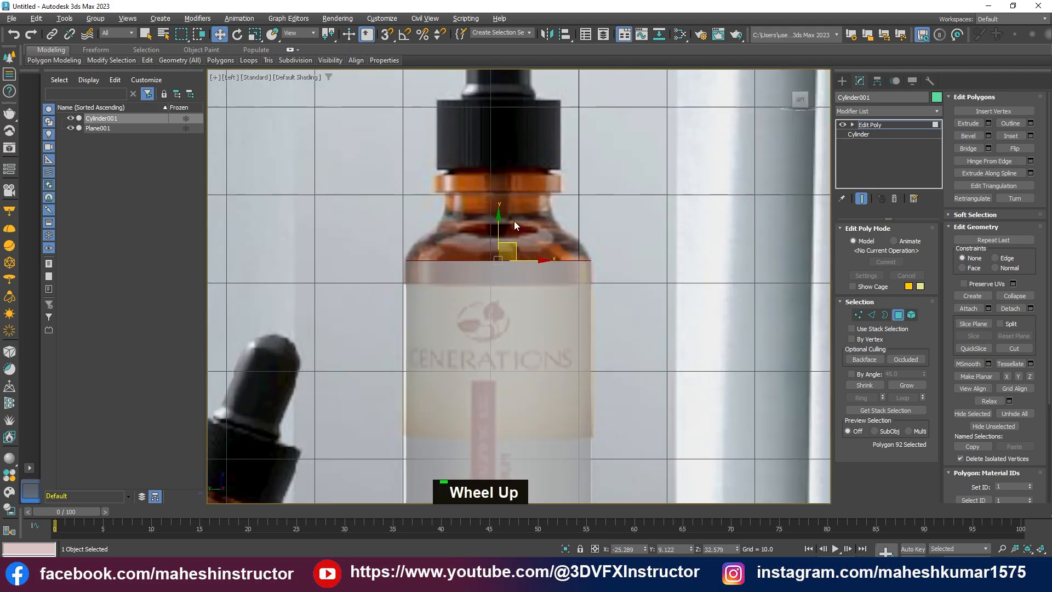
key(shift)
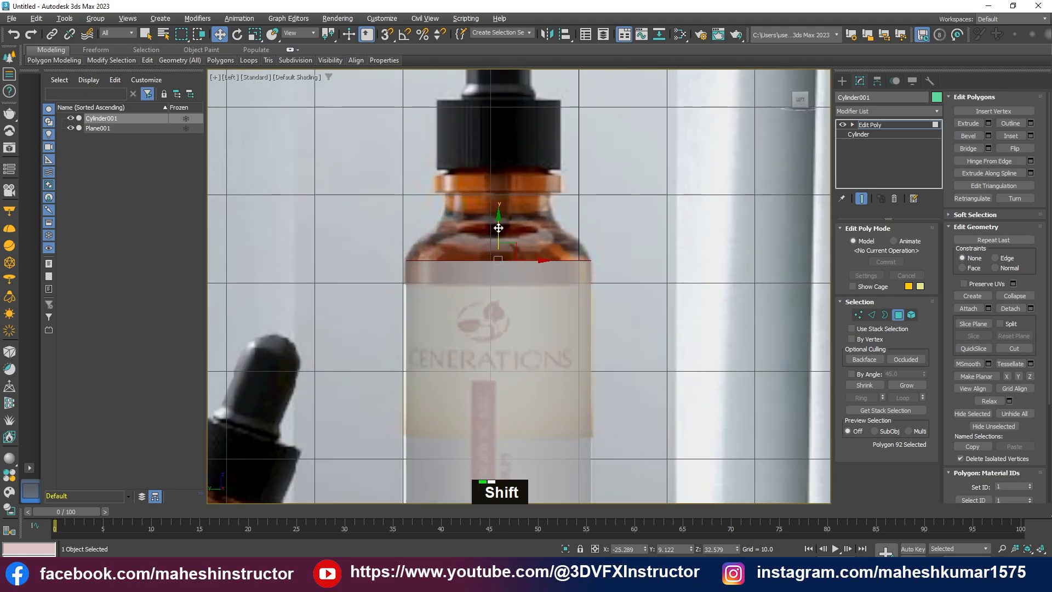
shift+drag(498, 228, 503, 176)
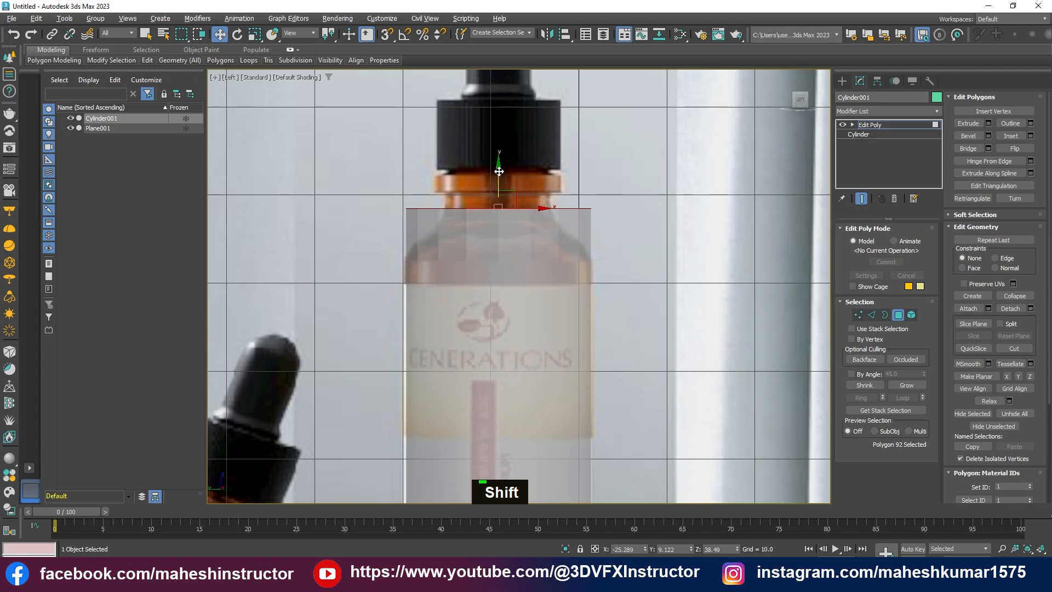
drag(500, 174, 424, 234)
Try scaling the raised cap polygon inward to the neck width in the Left view, and undo the scaling
key(r)
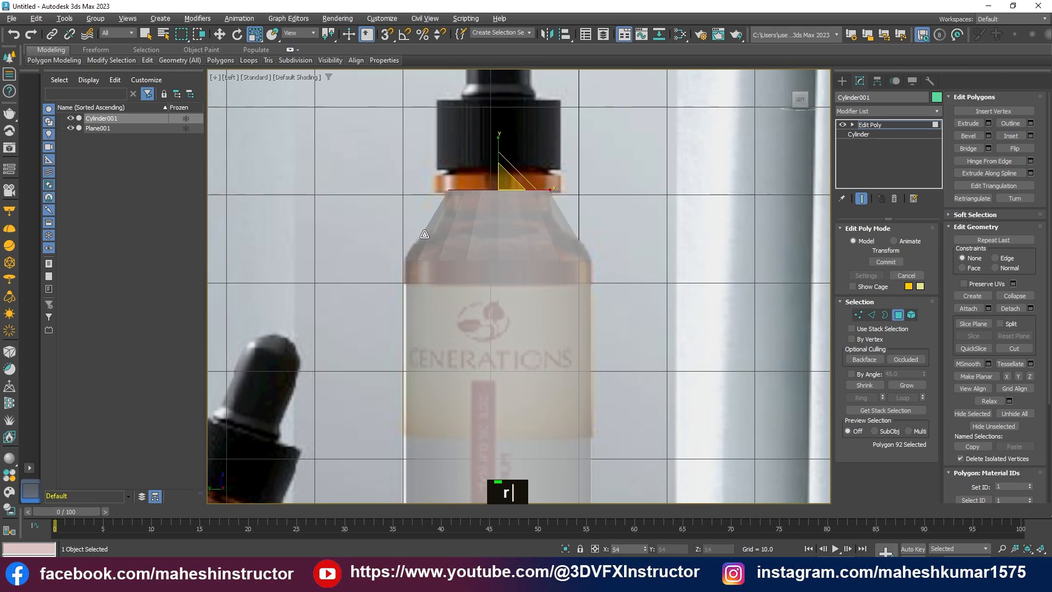
key(alt+w)
key(alt+w)
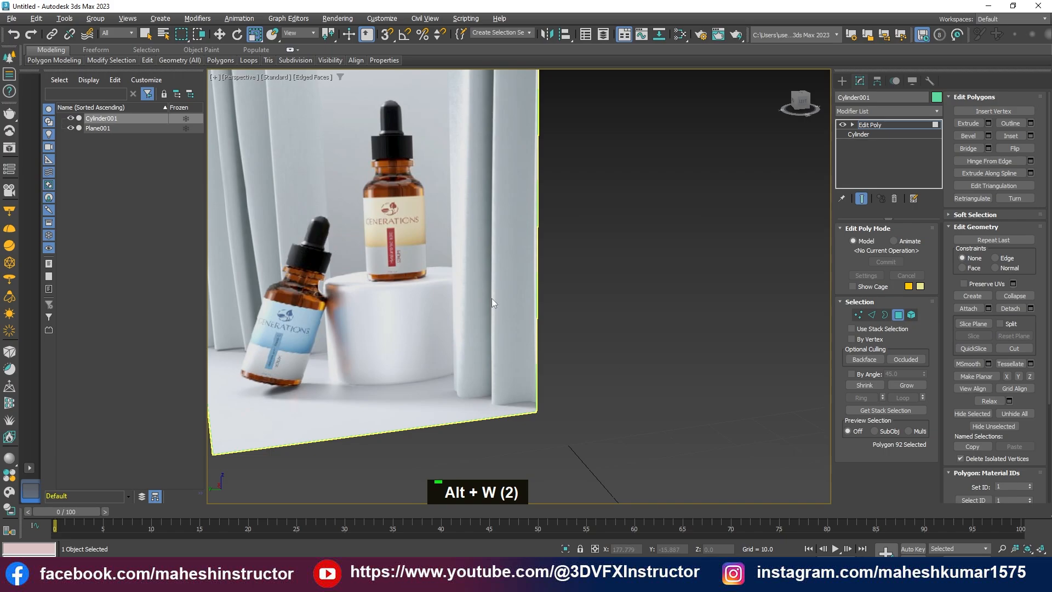
key(z)
scroll(493, 303, down, 3)
alt+middle_drag(494, 303, 522, 338)
key(ctrl+z)
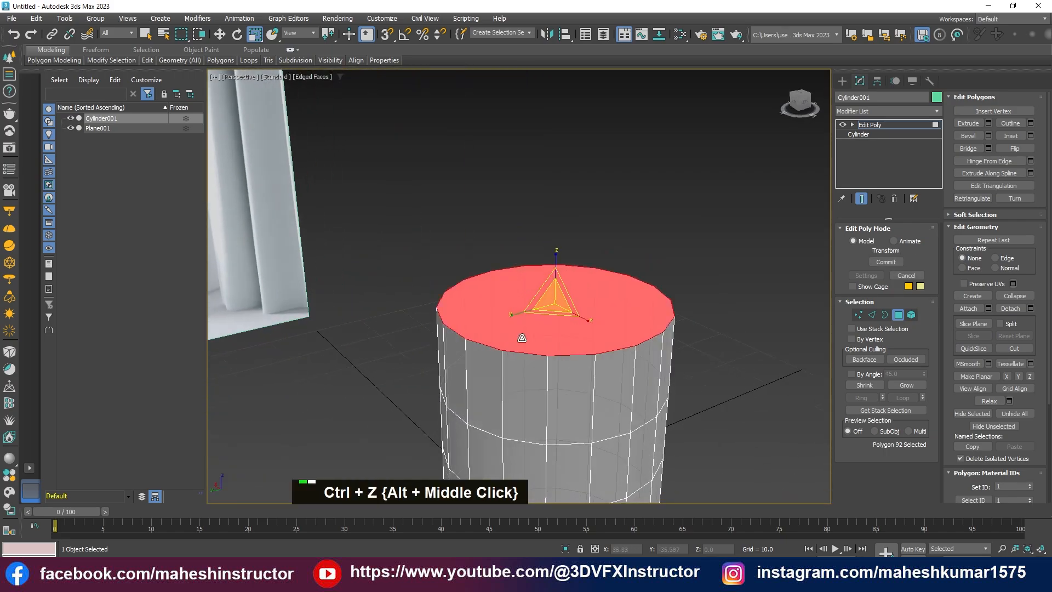
key(ctrl+z)
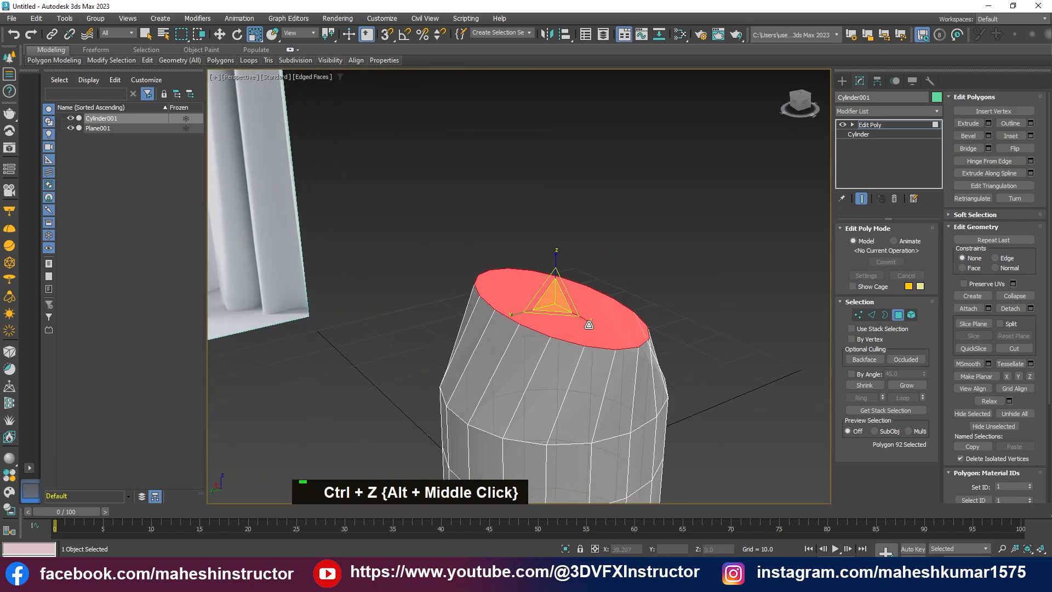
key(ctrl+z)
key(ctrl+z)
key(ctrl+z)
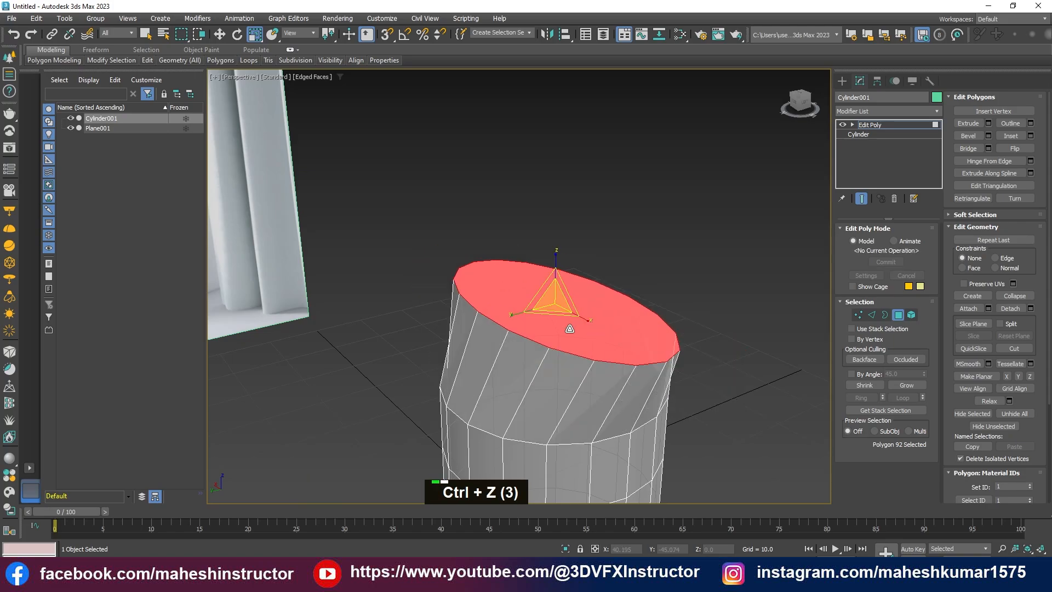
key(ctrl+z)
key(ctrl+z)
key(ctrl+z)
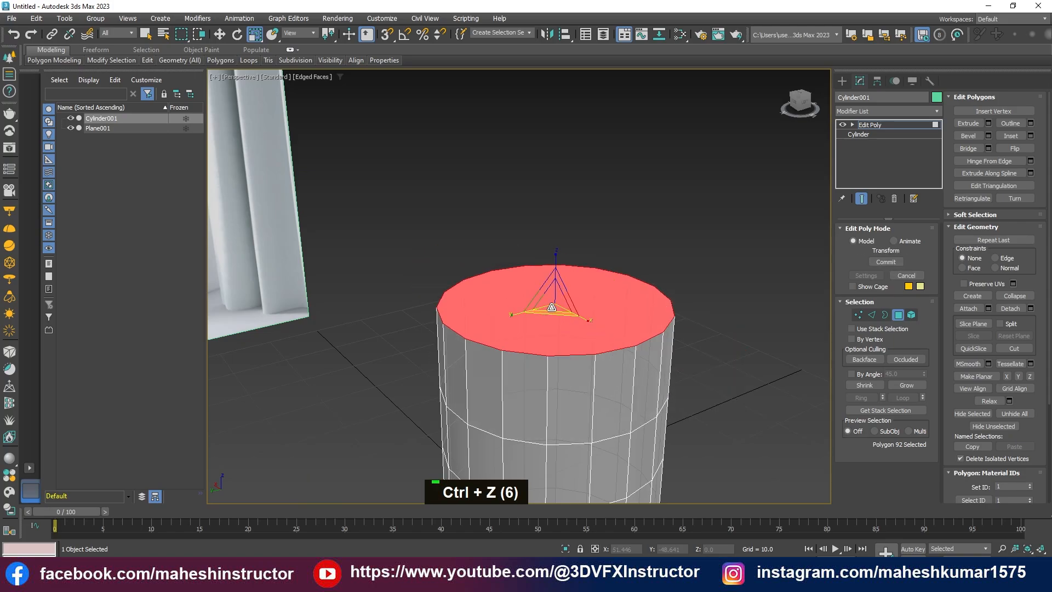
Scale the raised cap polygon inward evenly in Perspective to taper the shoulder, and refine it against the reference neck in the Left view
drag(552, 305, 503, 360)
key(alt+w)
right_click(329, 328)
key(alt+w)
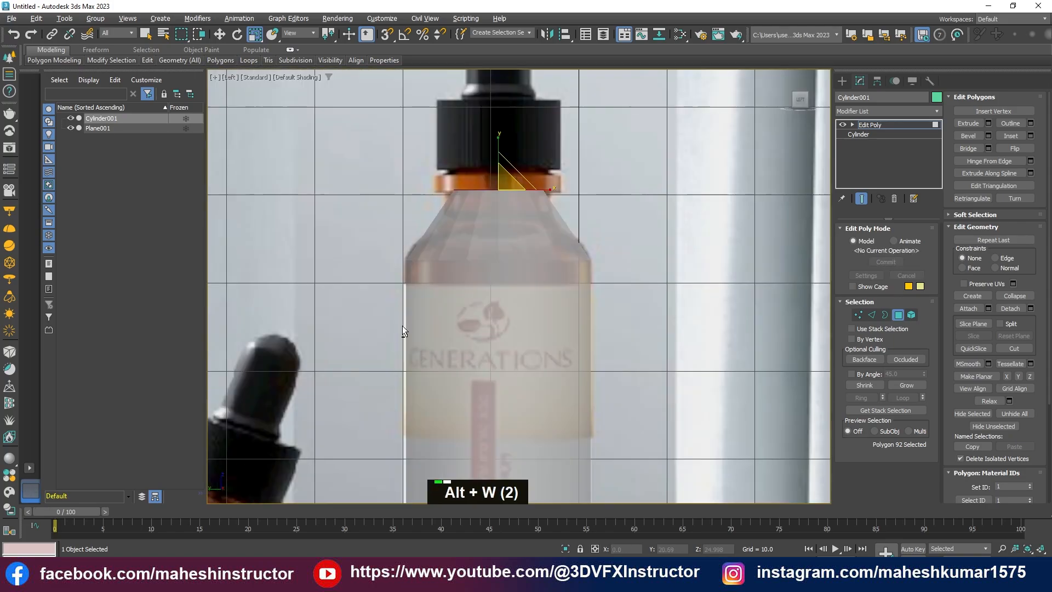
scroll(499, 189, up, 2)
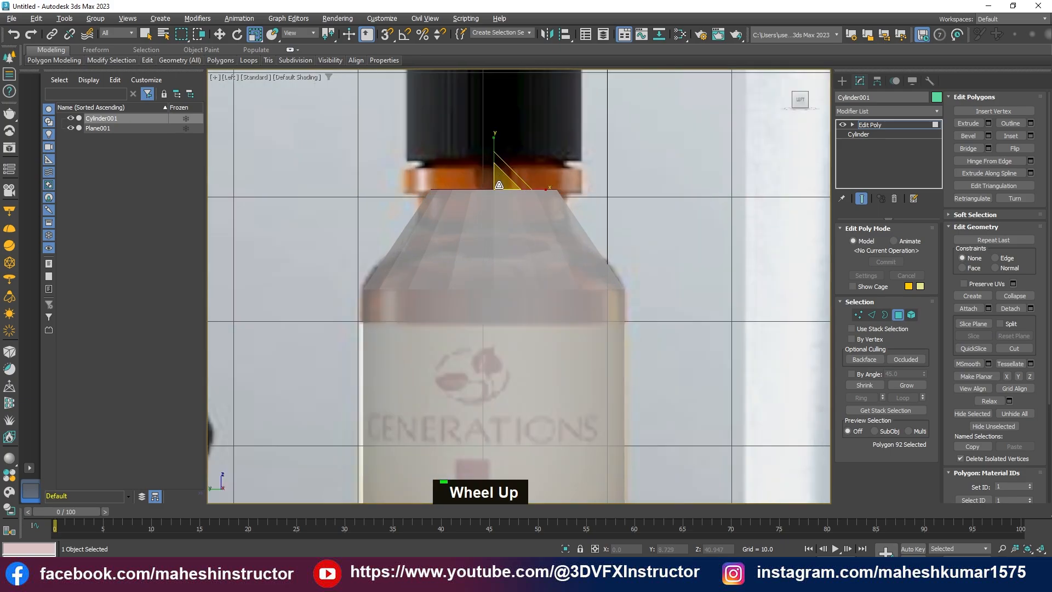
drag(499, 185, 514, 177)
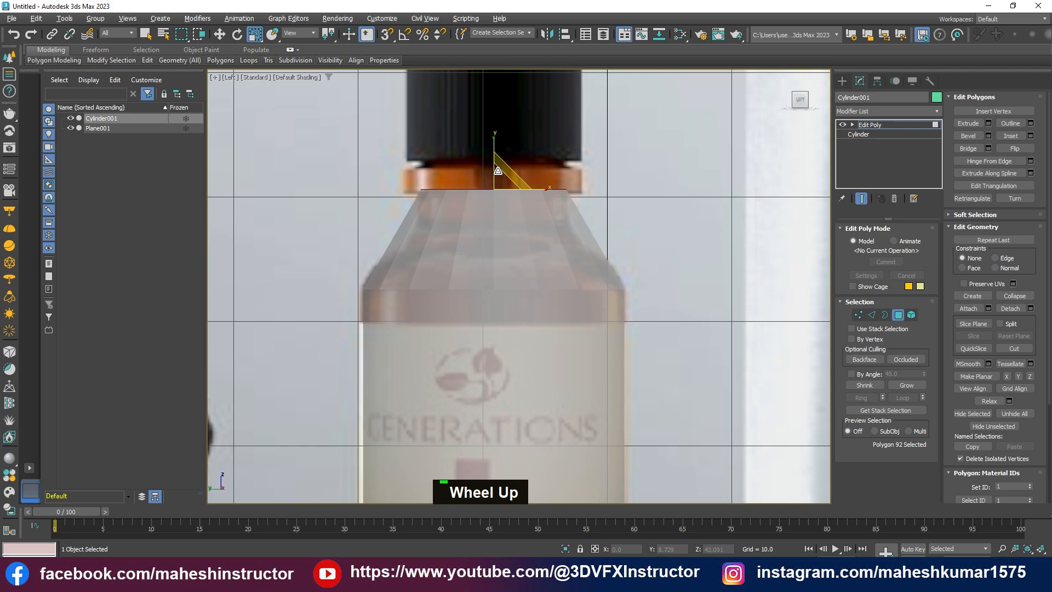
key(w)
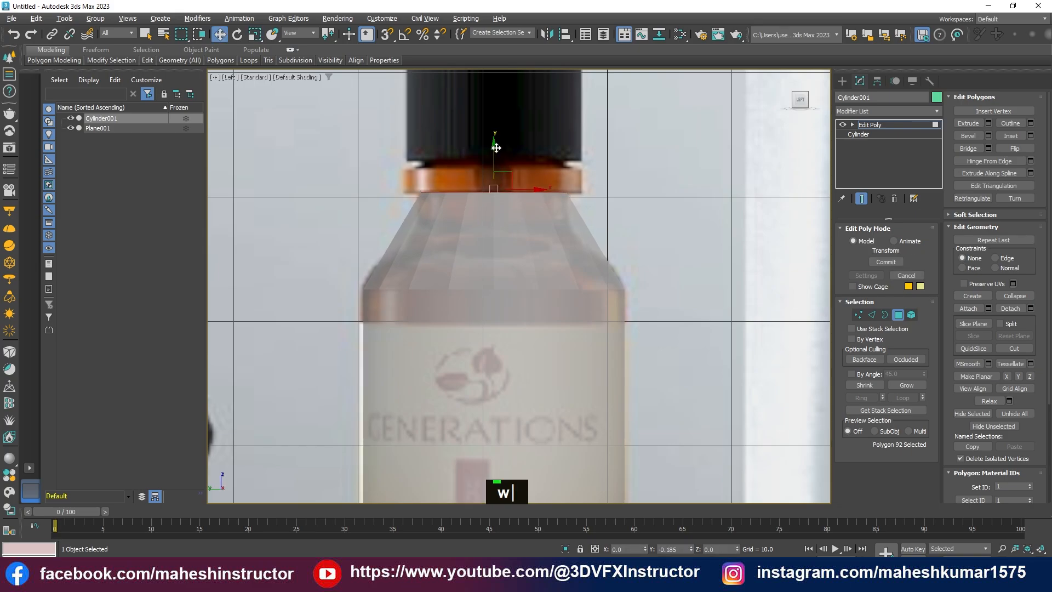
Try to extrude the cap polygon outward by scaling it in Perspective to start the neck's lip
key(alt+w)
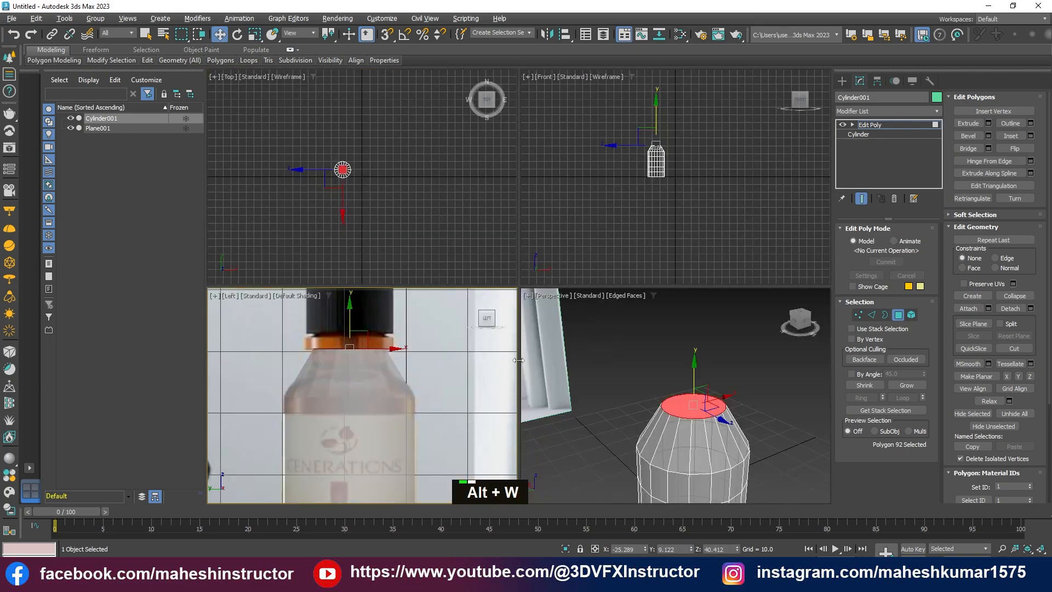
key(alt+w)
key(alt+w)
key(alt+w)
scroll(550, 308, down, 2)
scroll(550, 308, up, 2)
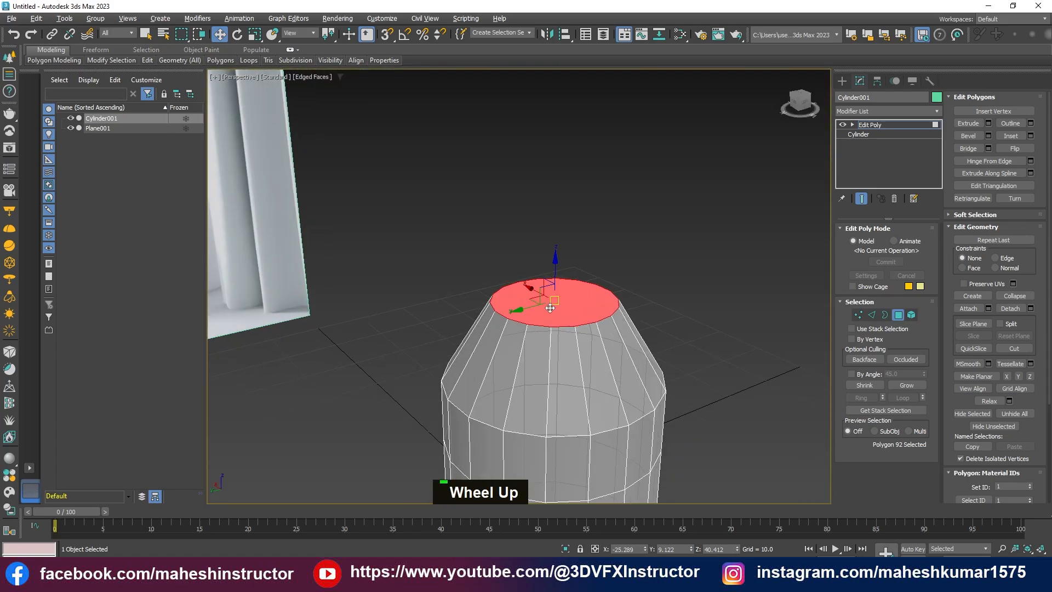
key(r)
shift+click(552, 304)
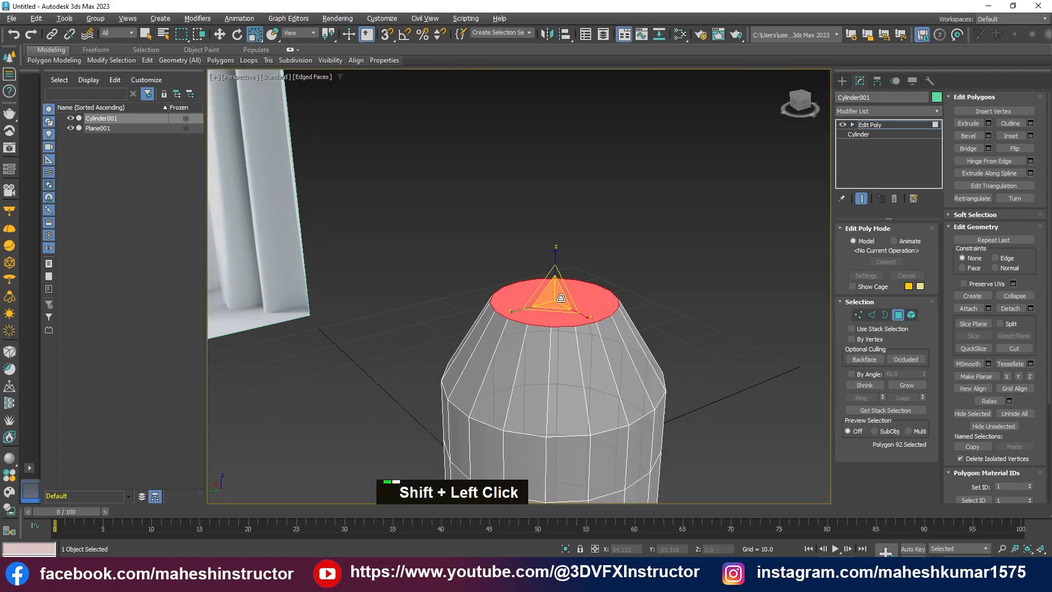
shift+drag(552, 303, 573, 289)
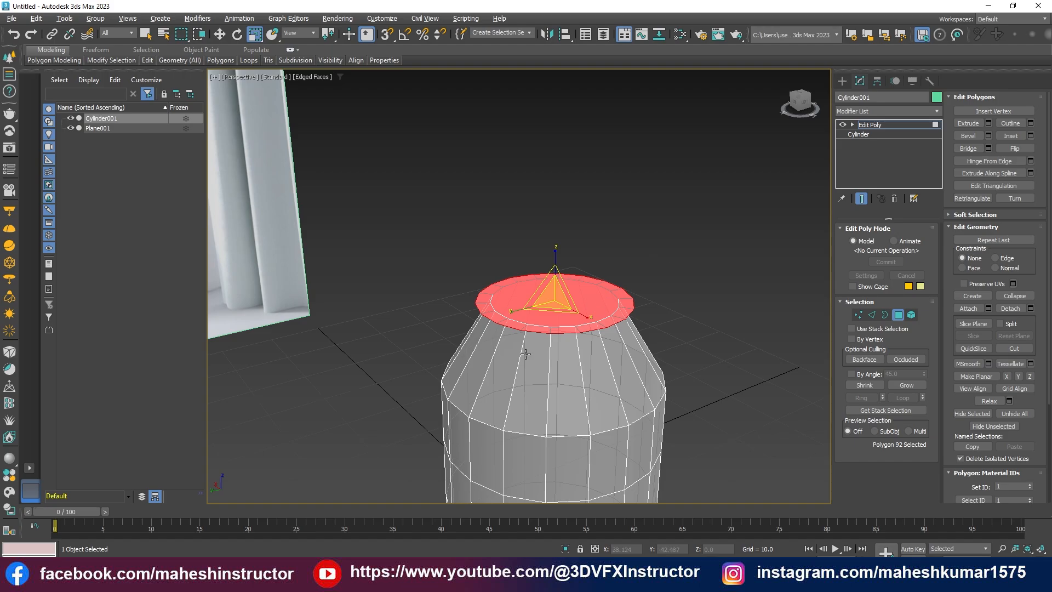
Try raising the widened cap polygon to form the lip, and undo both the raise and the outward scaling
key(w)
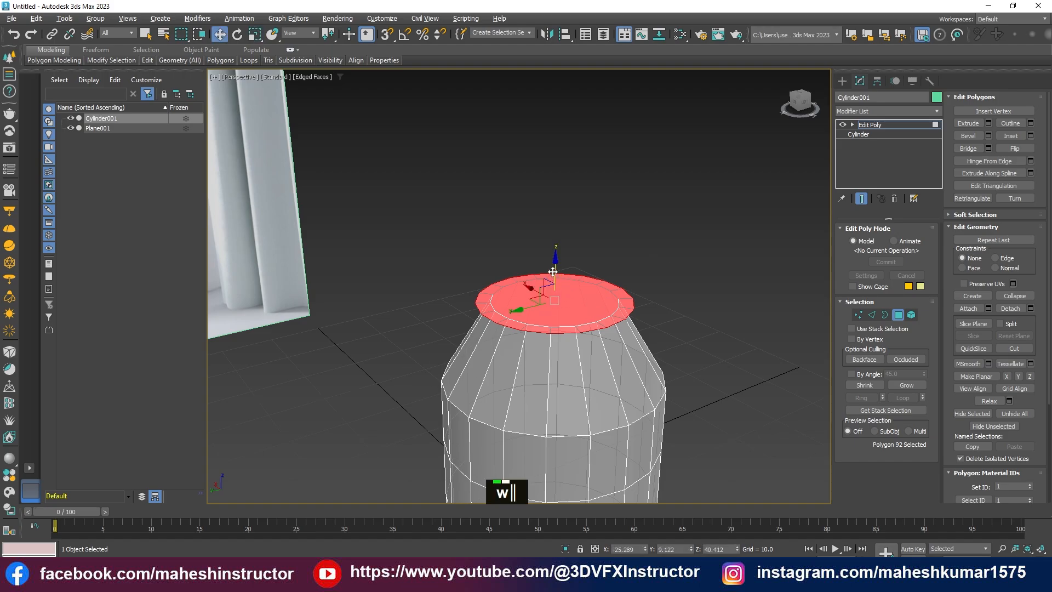
shift+click(554, 253)
alt+middle_drag(554, 249, 574, 308)
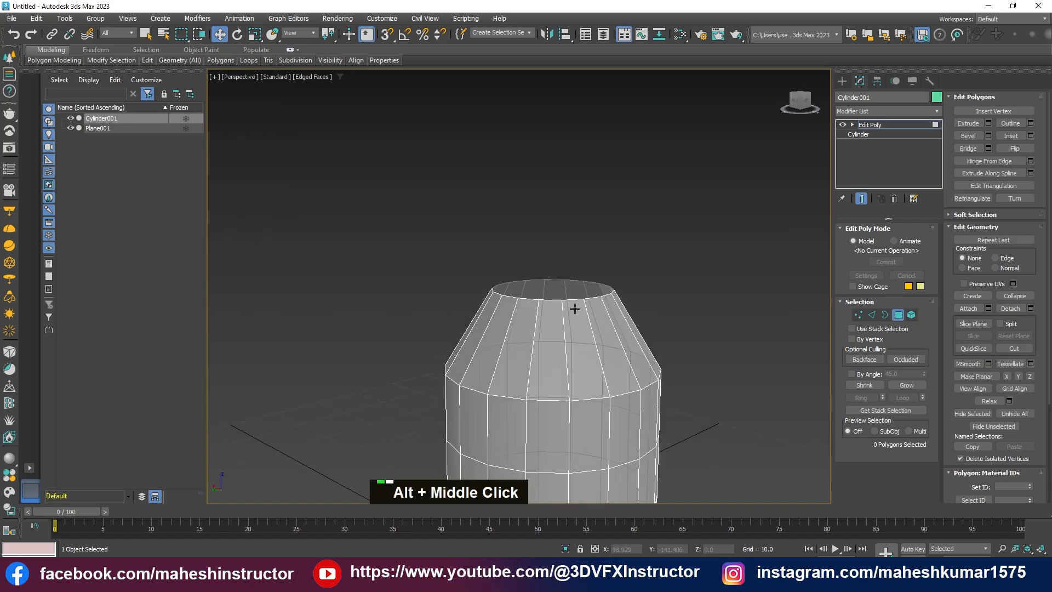
key(ctrl+z)
key(ctrl+z)
key(ctrl+z)
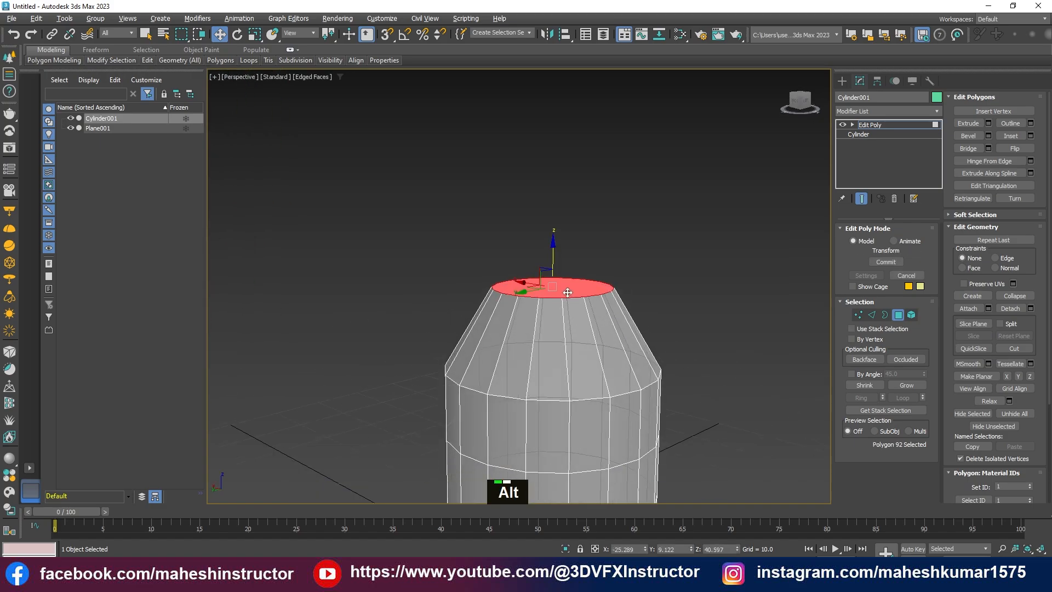
alt+middle_drag(575, 309, 584, 317)
scroll(571, 304, up, 2)
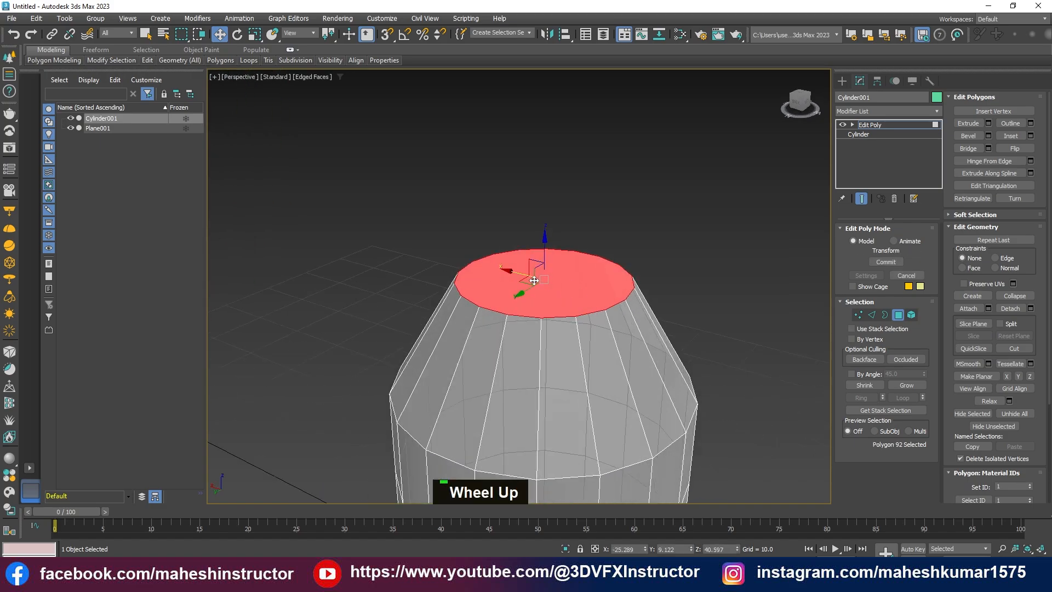
key(ctrl+z)
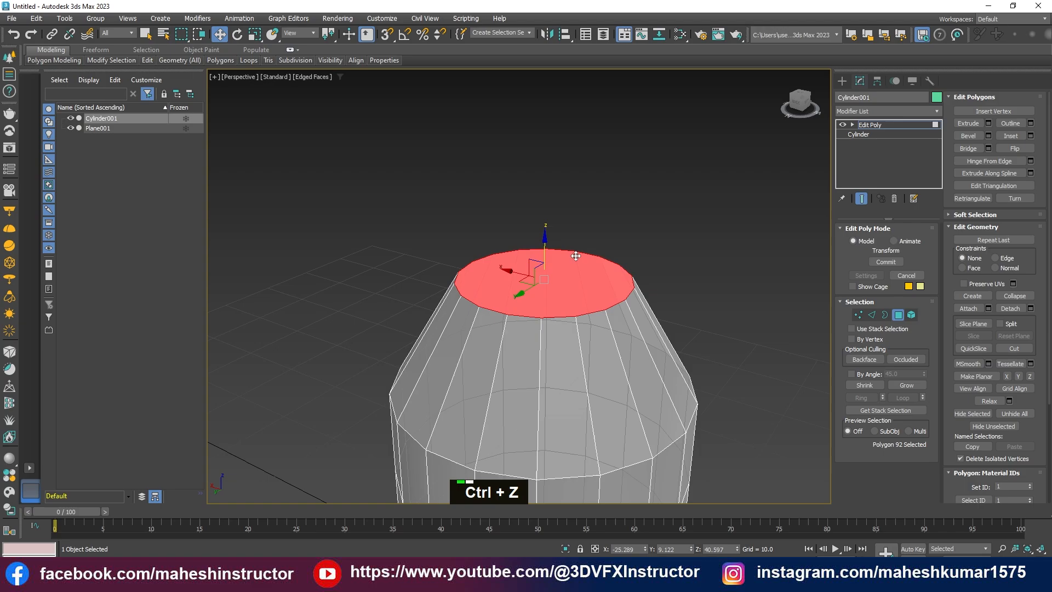
Bevel the cap polygon with 0 height and a 0.998 outline to match the neck ring's width, then apply and continue
click(988, 136)
drag(531, 260, 656, 238)
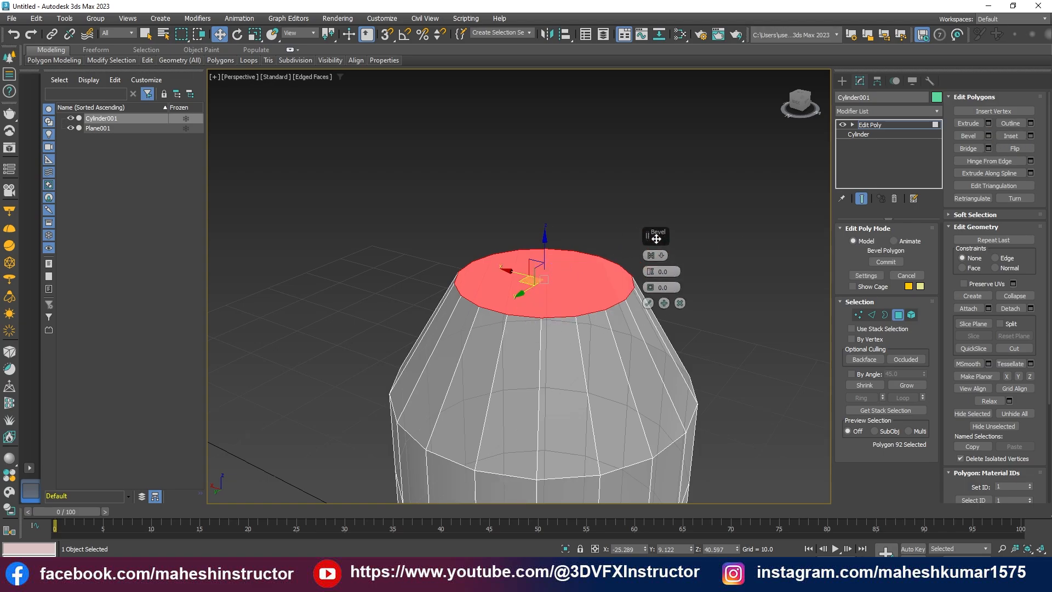
mouse_move(562, 326)
alt+middle_down()
mouse_move(581, 318)
mouse_move(553, 309)
alt+middle_up()
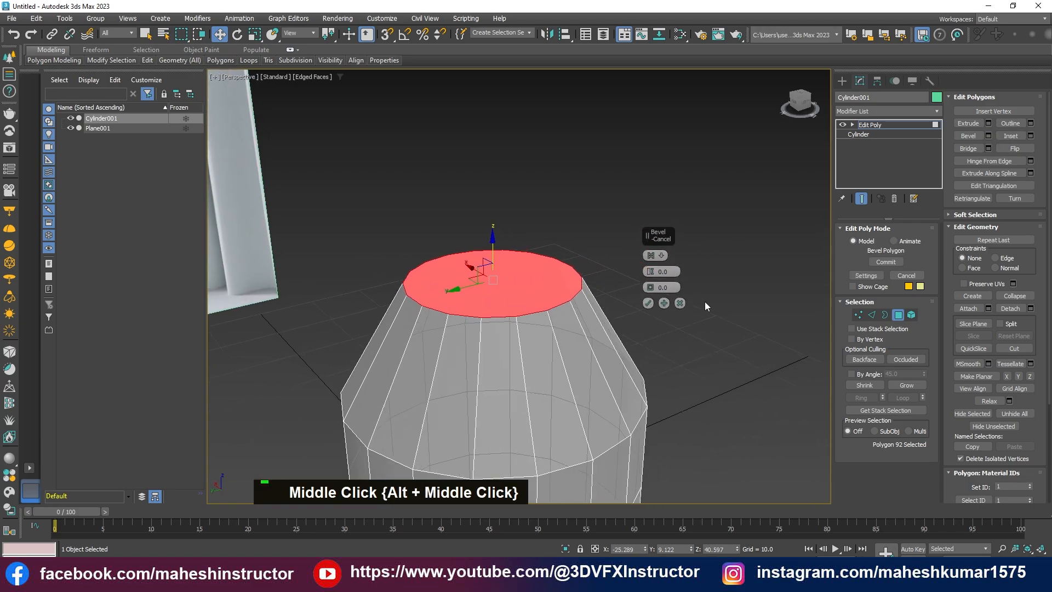
mouse_move(650, 287)
mouse_down()
mouse_move(651, 277)
mouse_move(646, 287)
mouse_up()
key(alt+w)
key(alt+w)
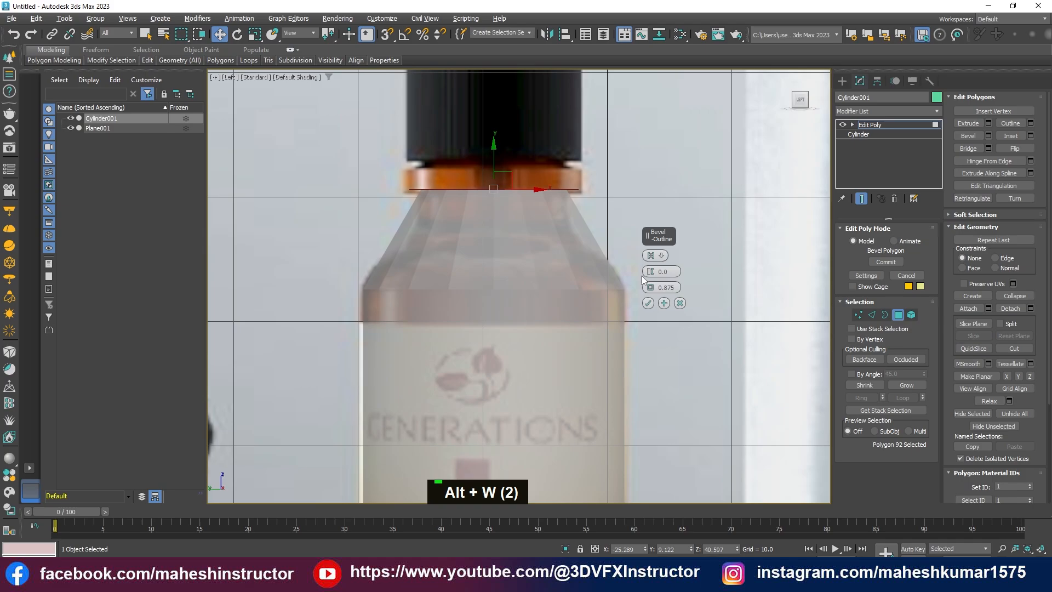
alt+drag(654, 286, 654, 282)
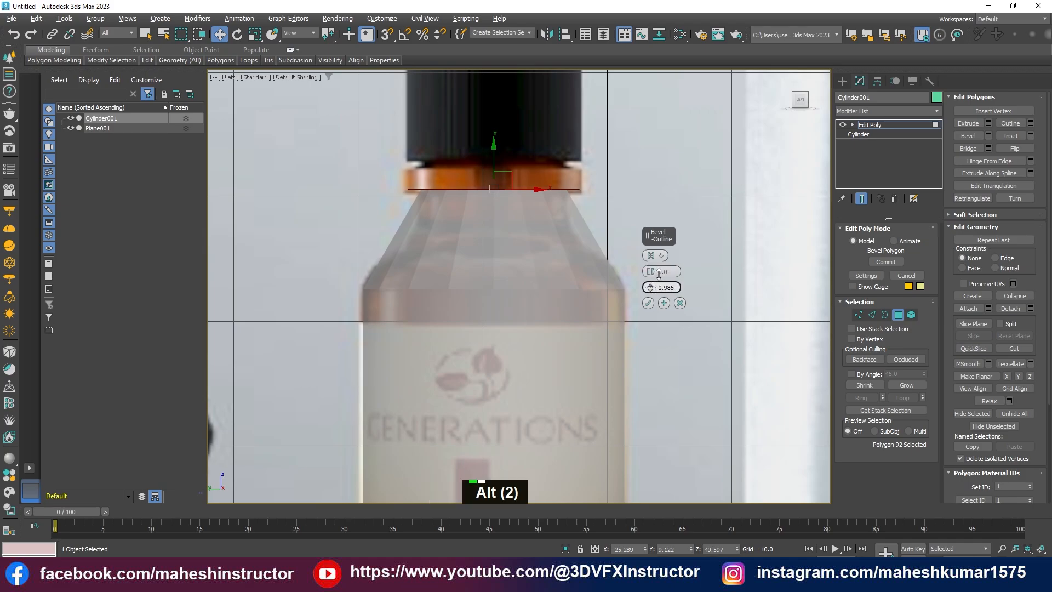
key(alt+w)
key(alt+w)
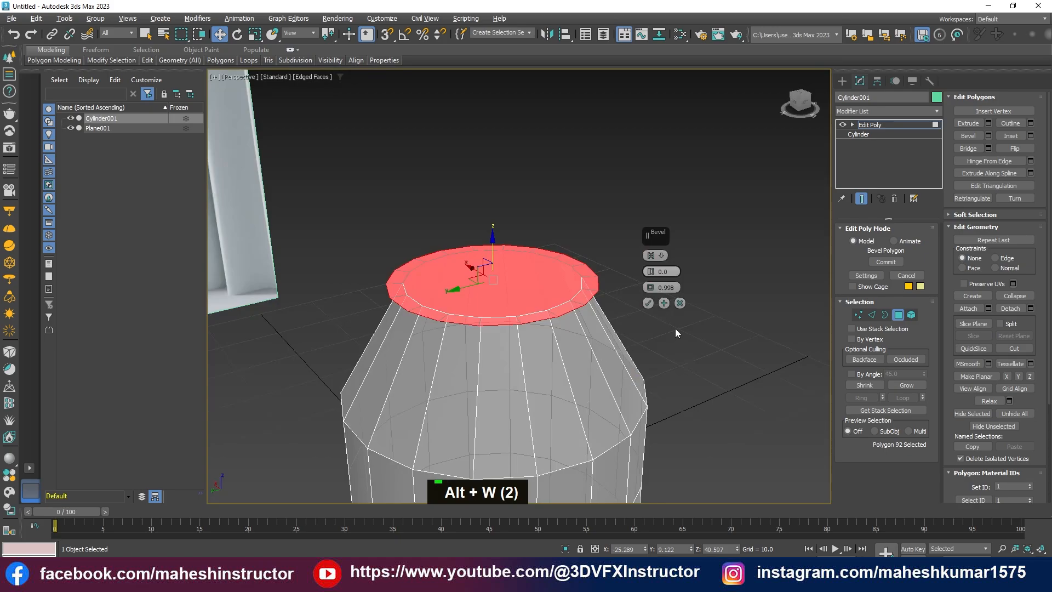
click(665, 303)
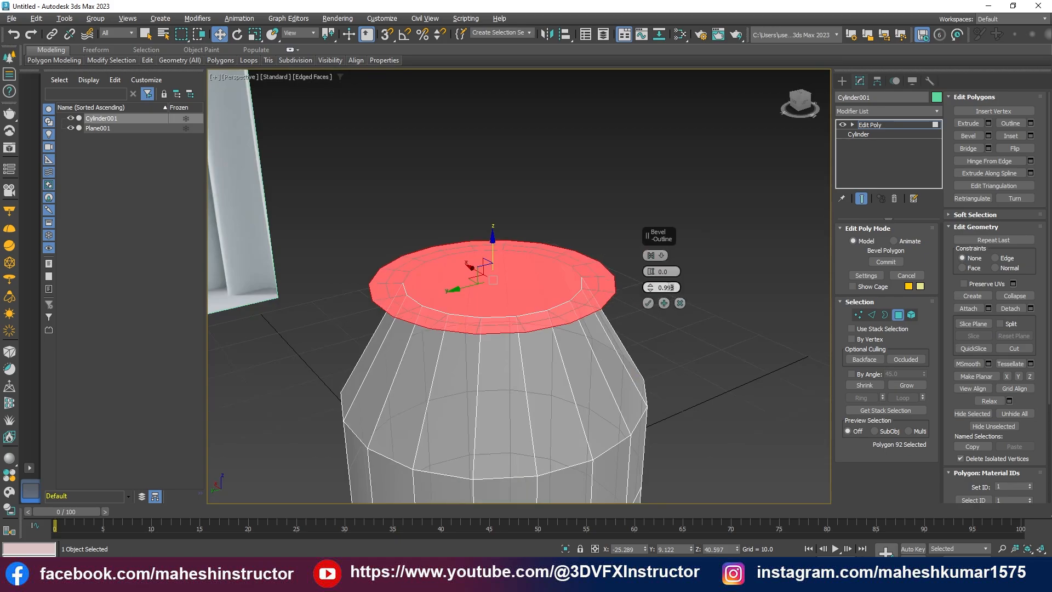
Set the next bevel's outline to 0 and its height to 2.479 to raise the neck's lip
double_click(670, 287)
text(0)
key(Return)
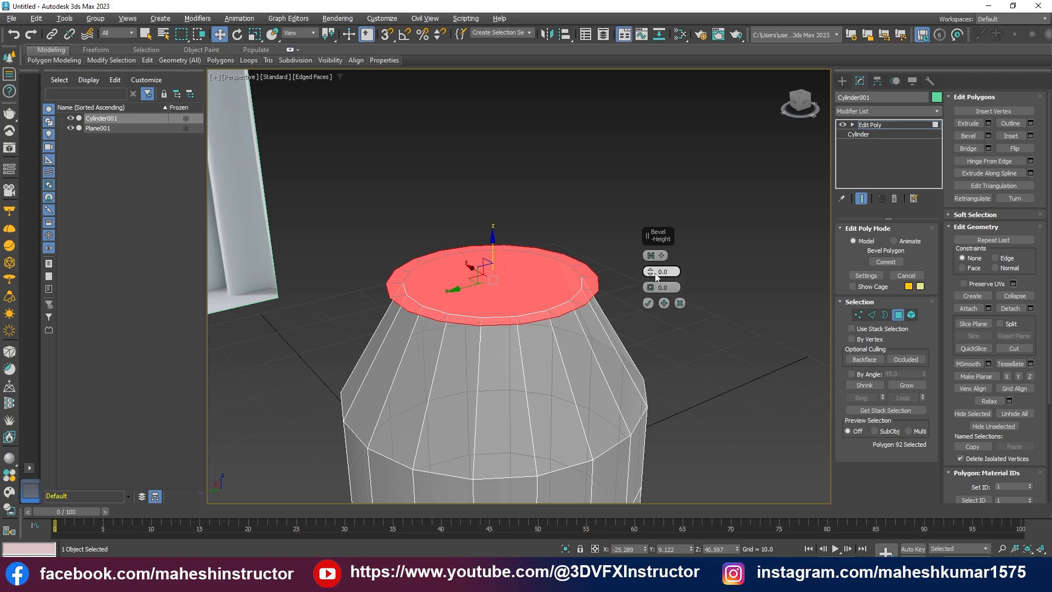
drag(651, 271, 652, 252)
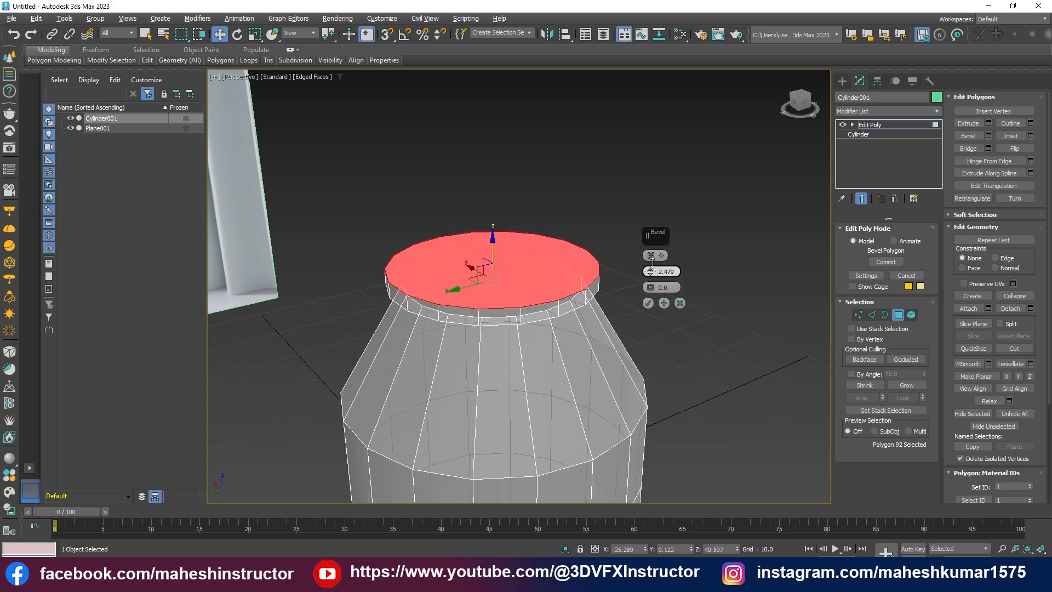
Turn off the cylinder's see-through display and check the raised lip against the reference in the Left and Perspective views
key(alt+x)
alt+middle_drag(521, 357, 521, 285)
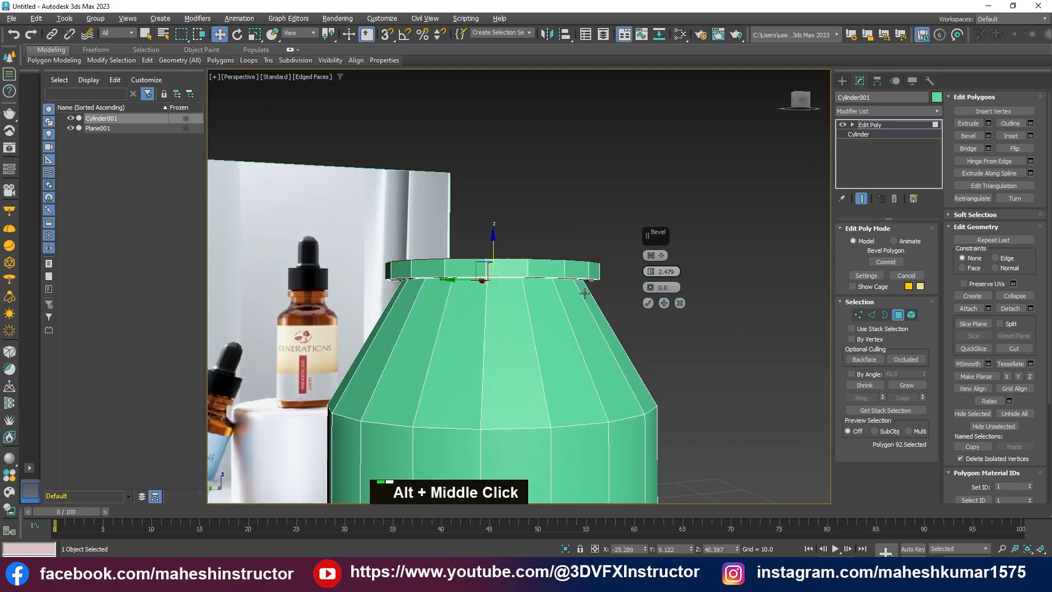
key(alt+w)
key(alt+w)
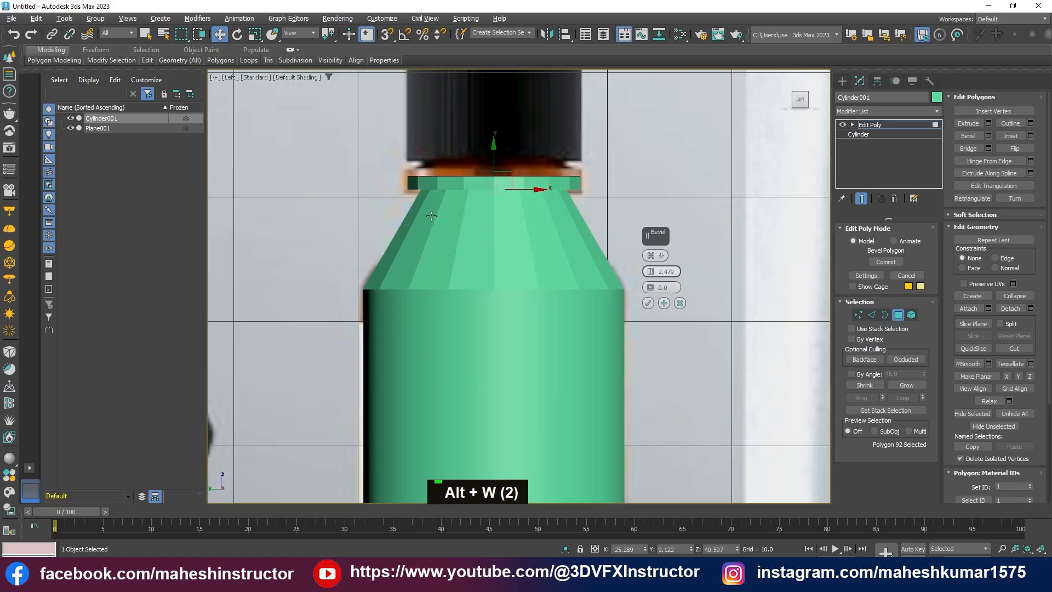
key(alt+w)
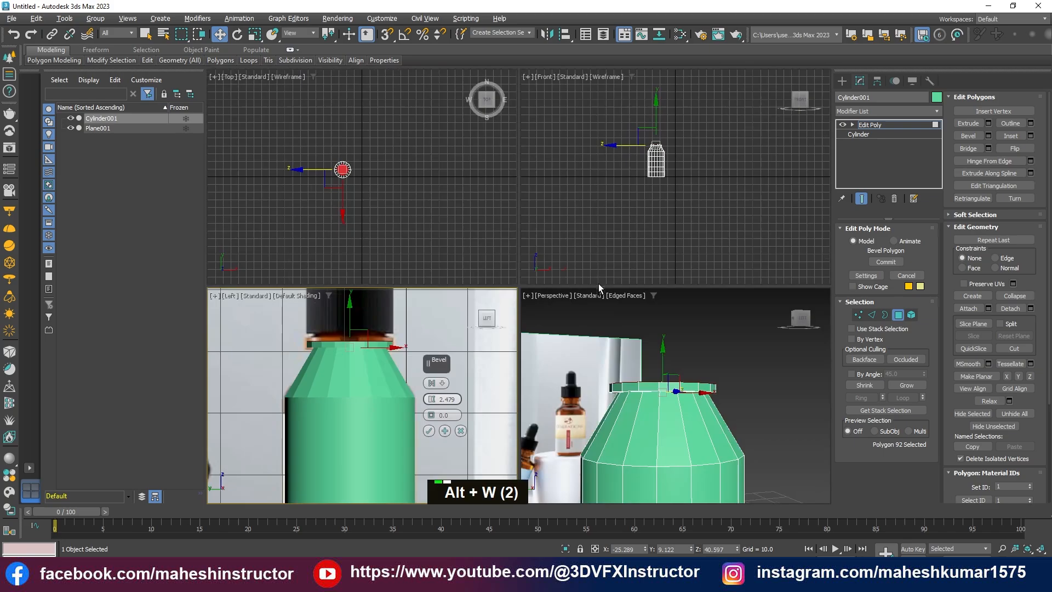
key(alt+w)
alt+middle_drag(598, 284, 638, 322)
key(w)
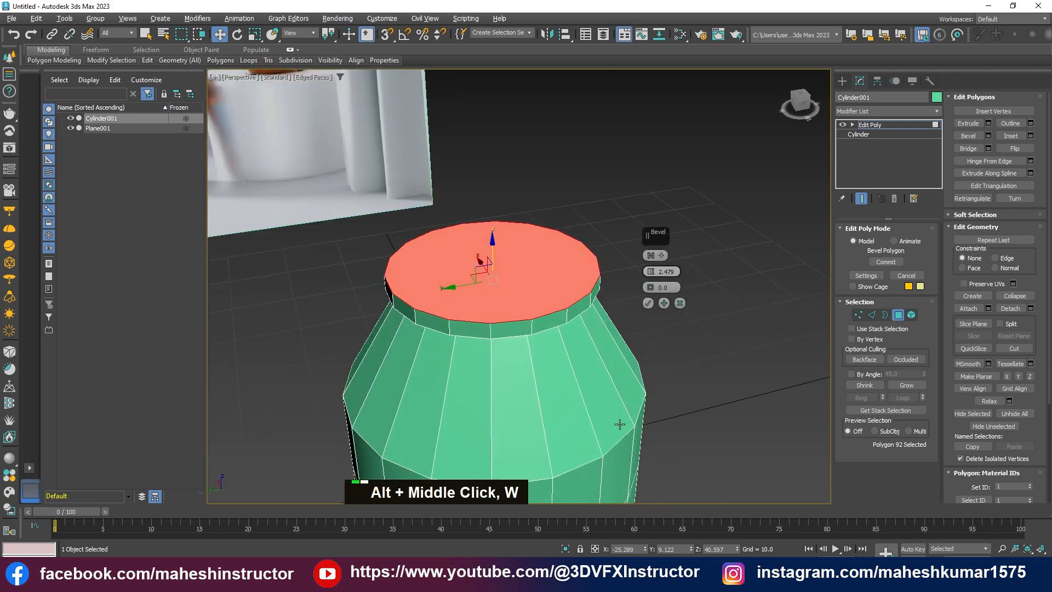
Set the next bevel's height to 0 with a negative outline to narrow the cap polygon inside the lip, and apply it
click(662, 303)
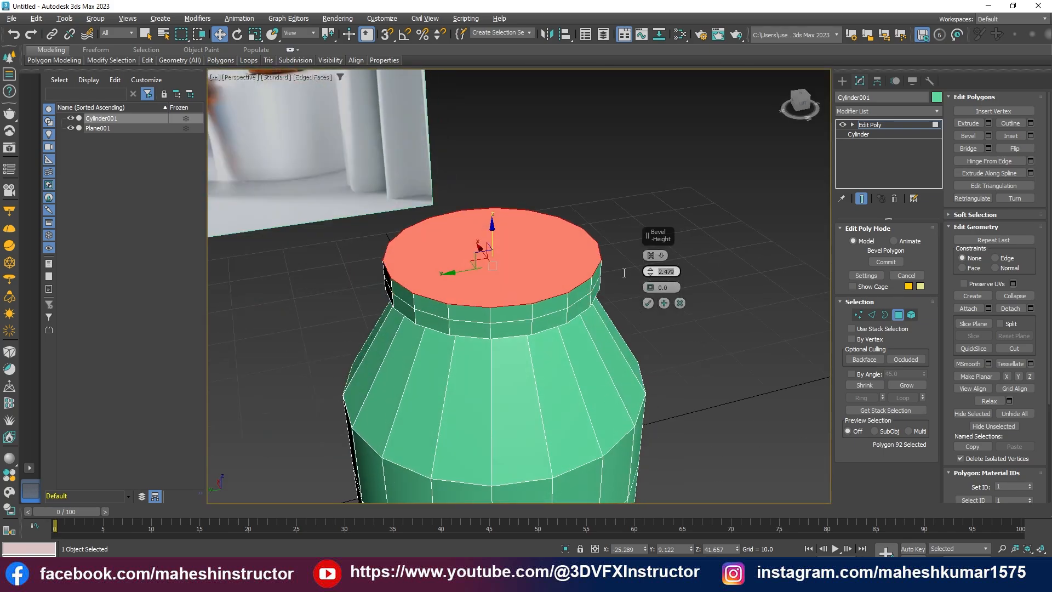
text(0)
key(Return)
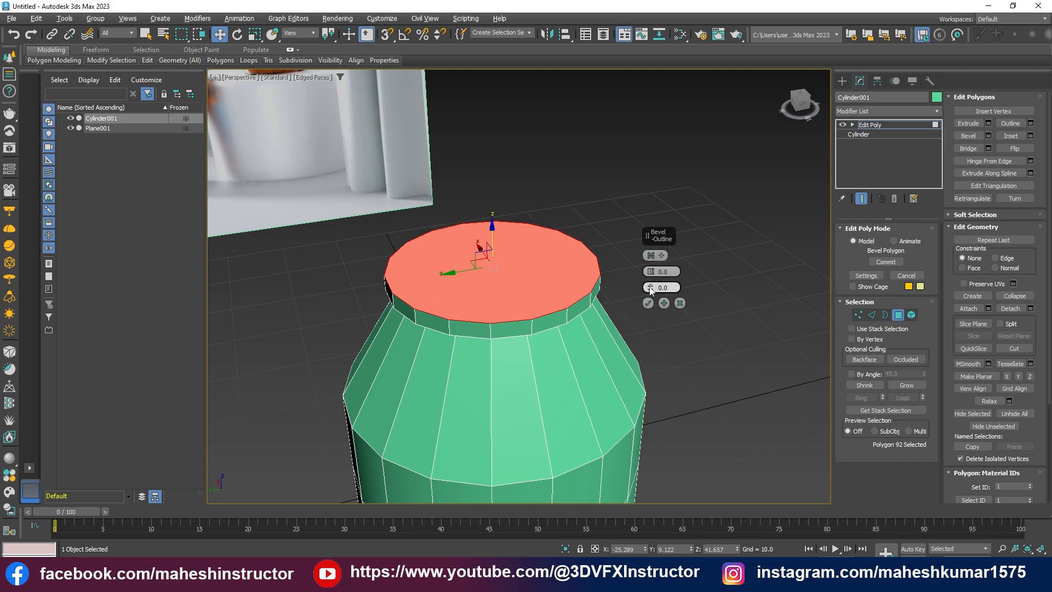
drag(651, 291, 652, 335)
click(648, 303)
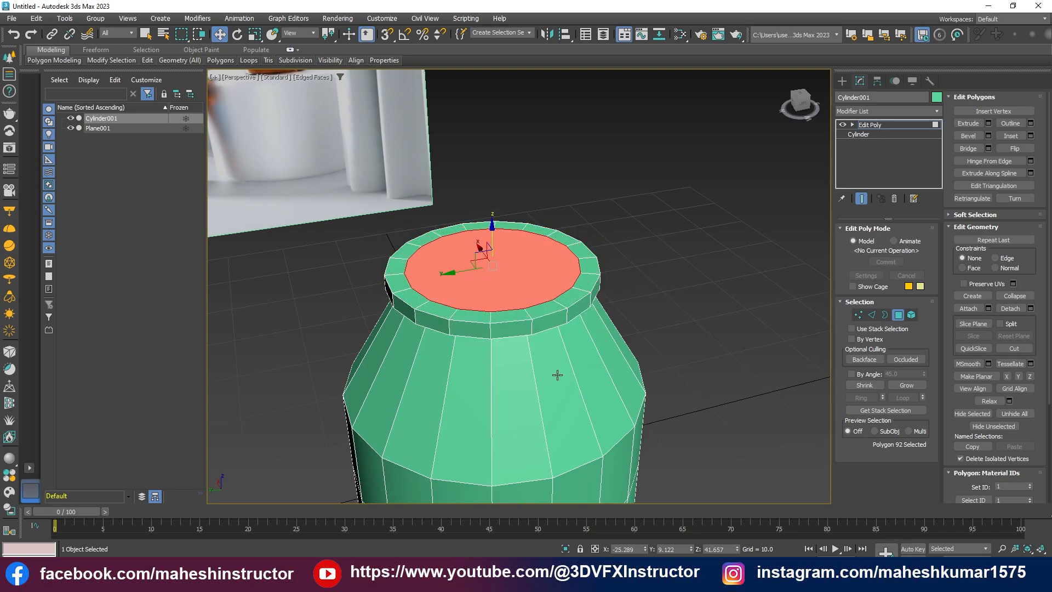
Try scaling the narrowed cap polygon outward in the Top view to match the neck ring beneath the lip
alt+middle_drag(556, 371, 545, 336)
alt+scroll(533, 355, up, 2)
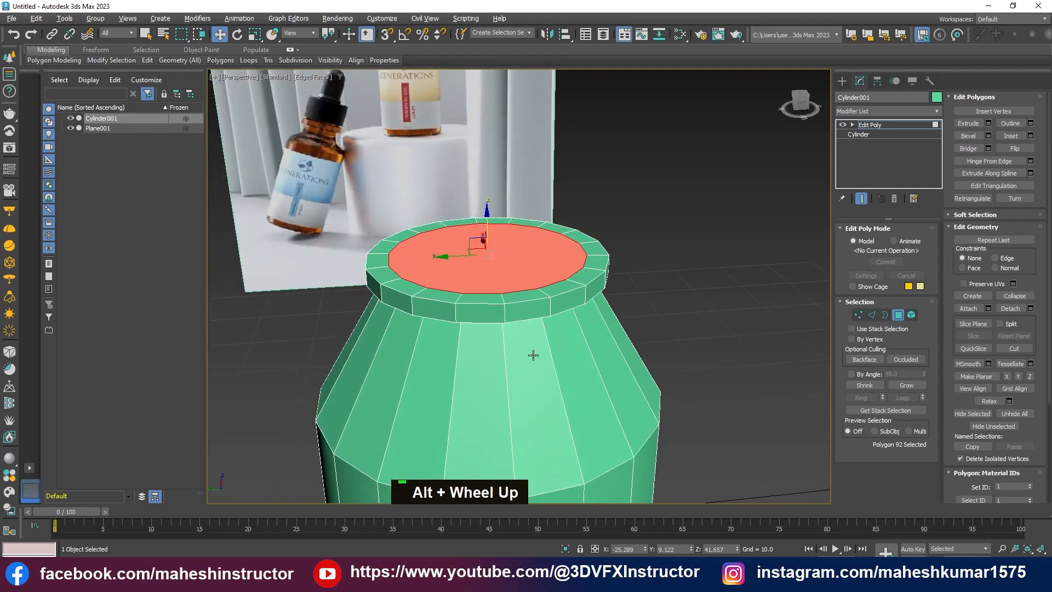
alt+middle_drag(533, 353, 538, 314)
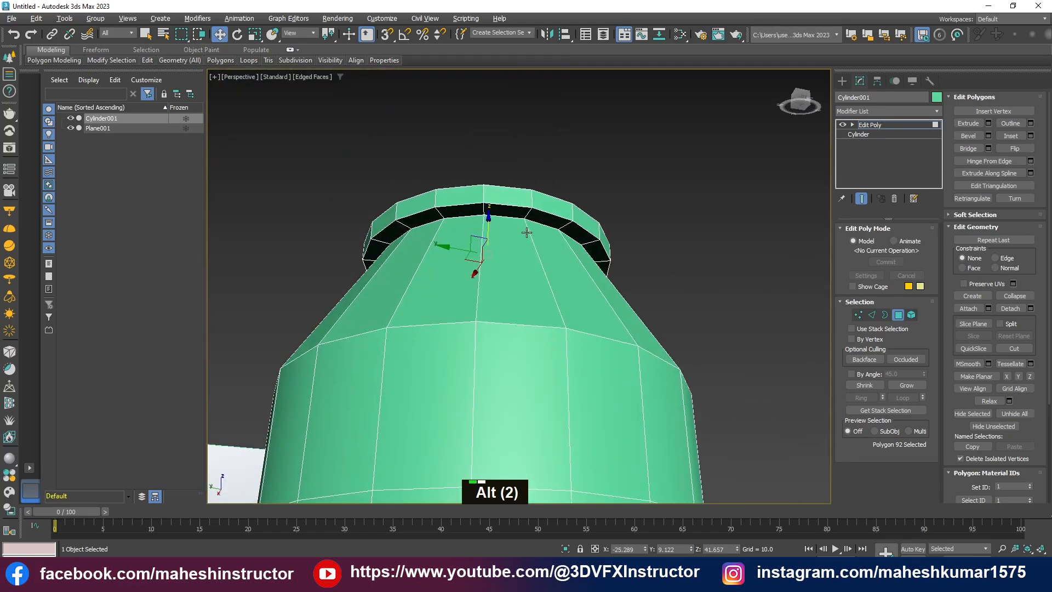
key(alt+w)
key(alt+w)
scroll(487, 268, up, 3)
scroll(487, 268, up, 4)
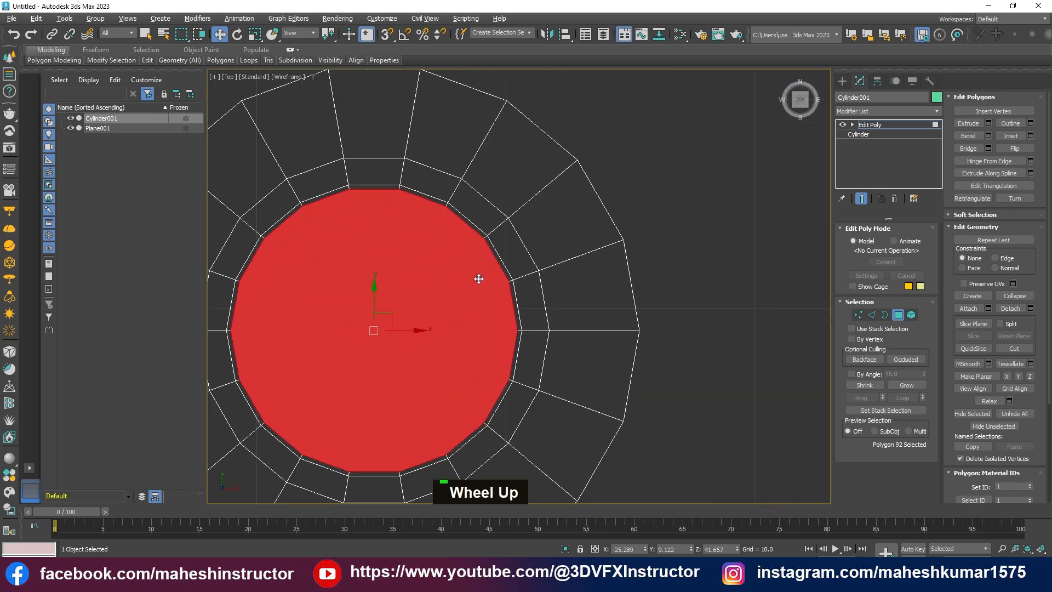
scroll(442, 300, down, 3)
key(r)
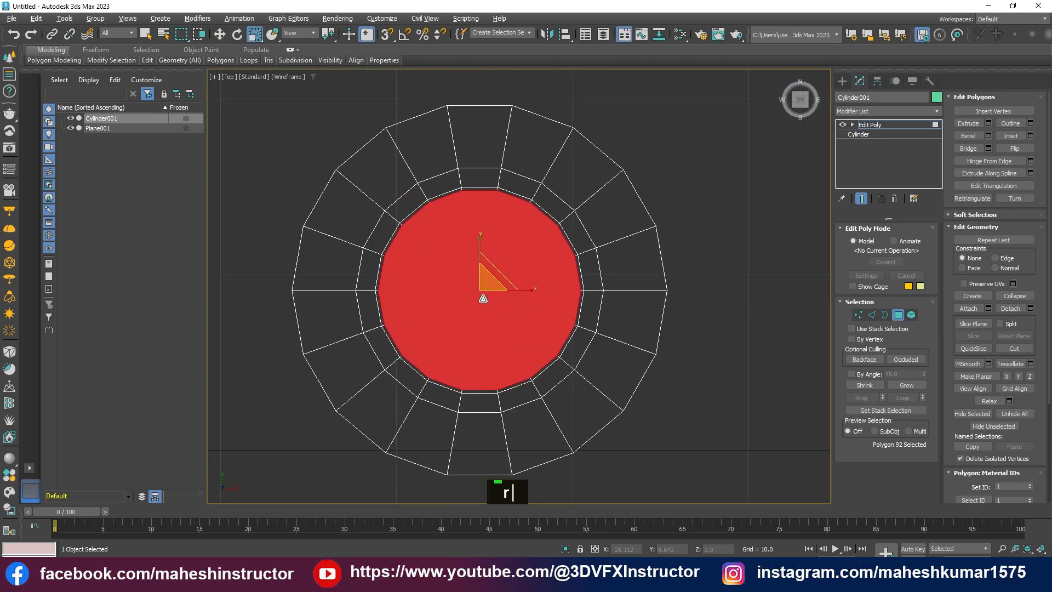
drag(509, 260, 521, 242)
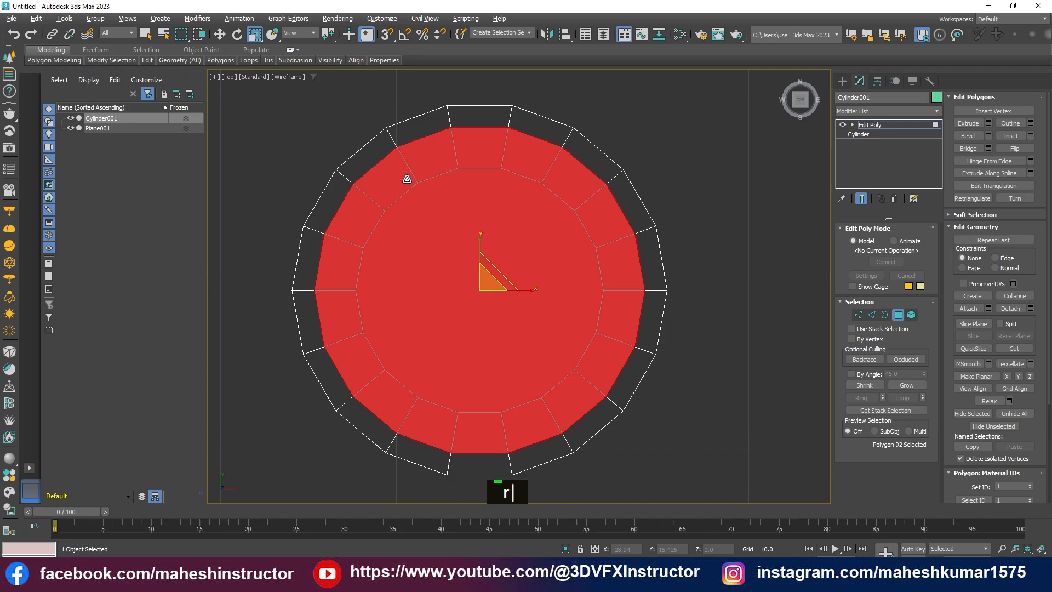
Select the edge loop where the shoulder meets the lip and compare it with the widened cap in the Top and Perspective views
click(735, 252)
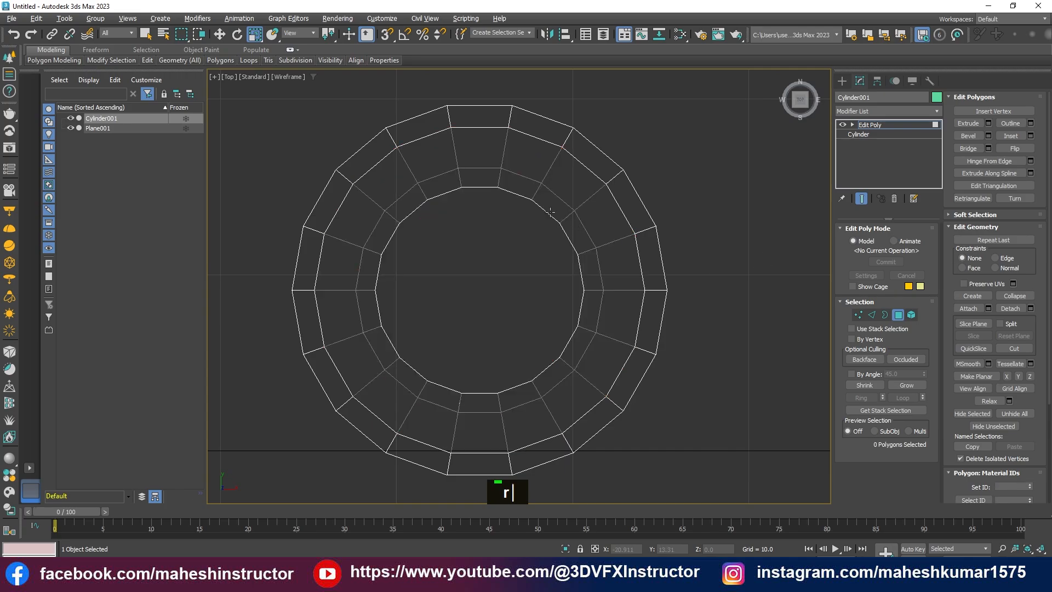
click(489, 186)
key(alt+w)
key(alt+w)
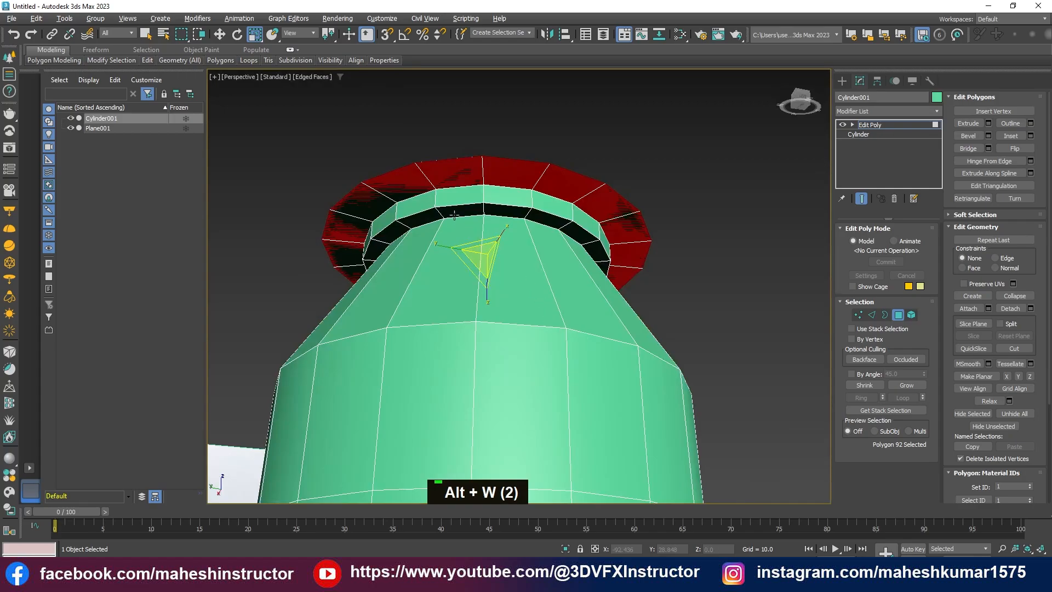
key(2)
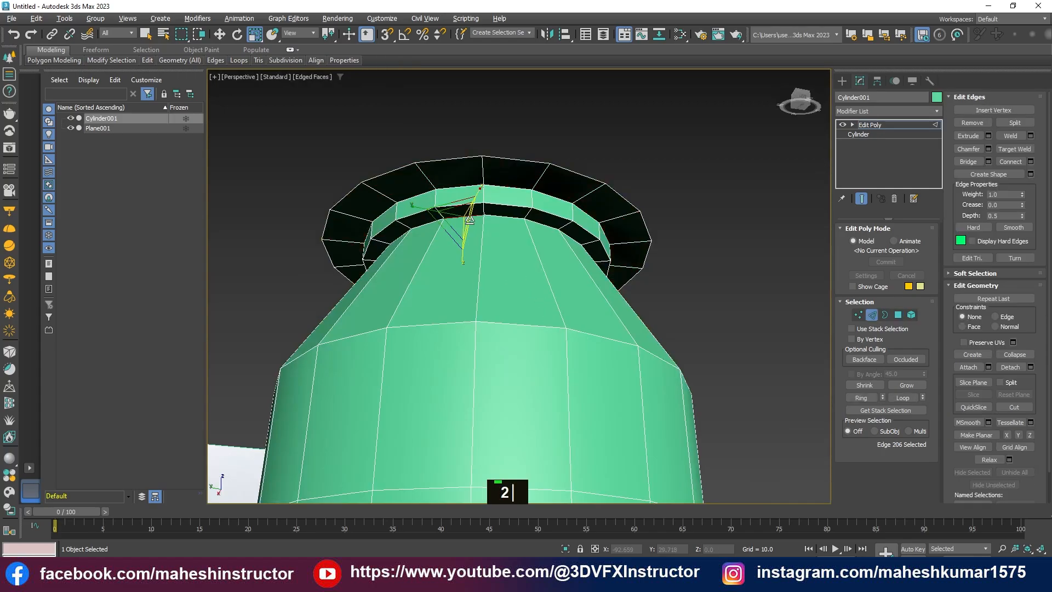
double_click(470, 220)
key(alt+w)
key(alt+w)
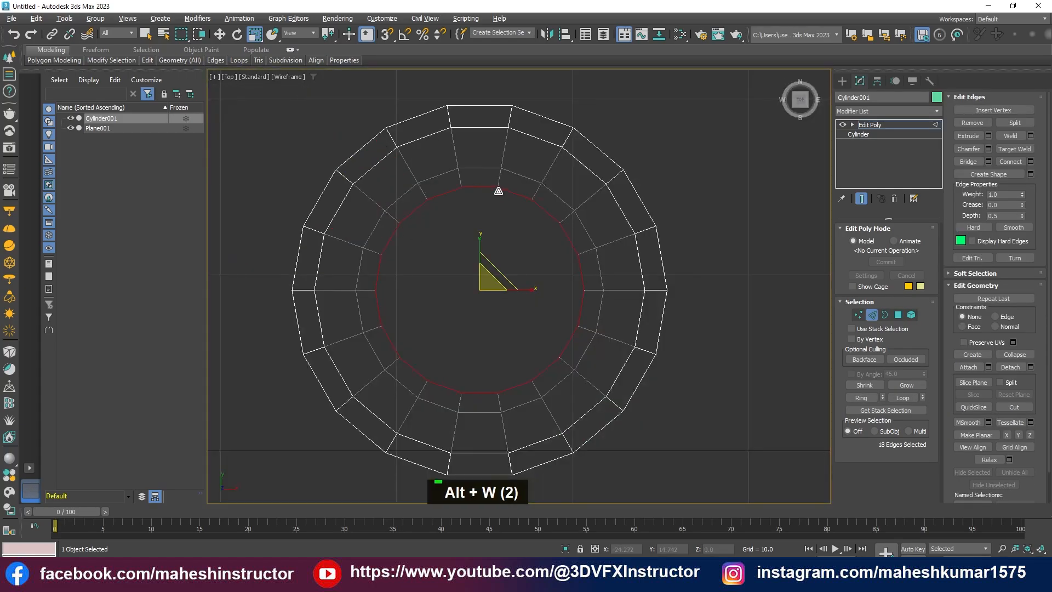
key(alt+w)
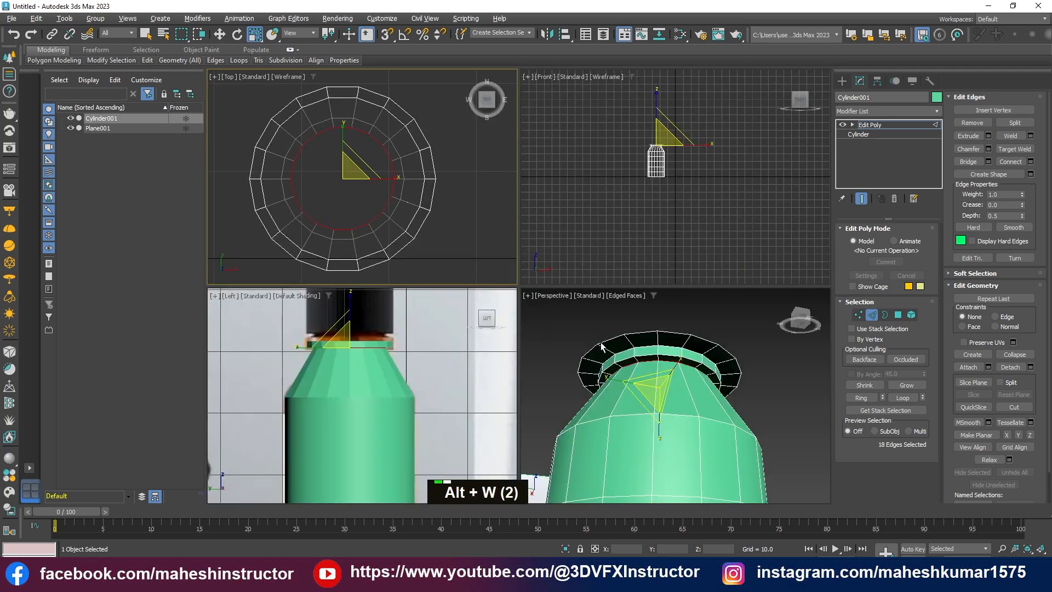
key(alt+w)
alt+middle_drag(531, 231, 380, 310)
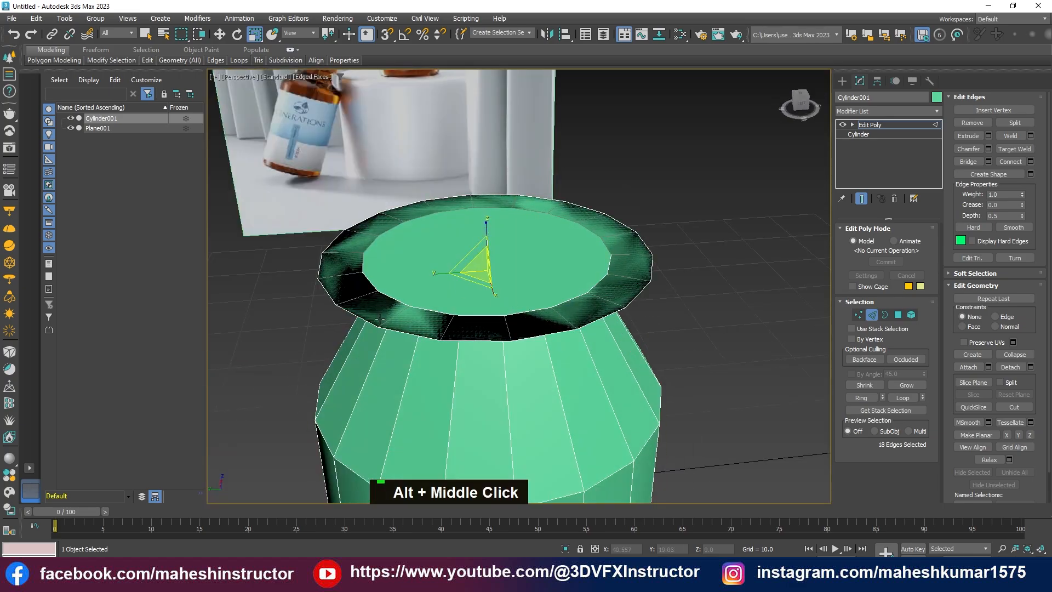
Try selecting the edge loop around the outer rim of the widened cap polygon
key(2)
key(2)
double_click(398, 330)
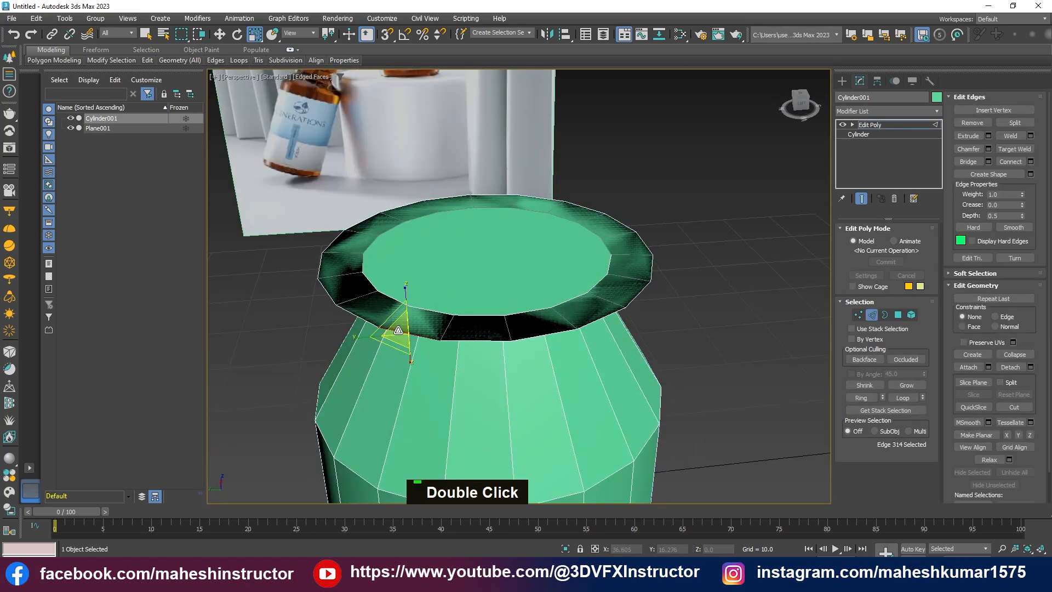
click(449, 335)
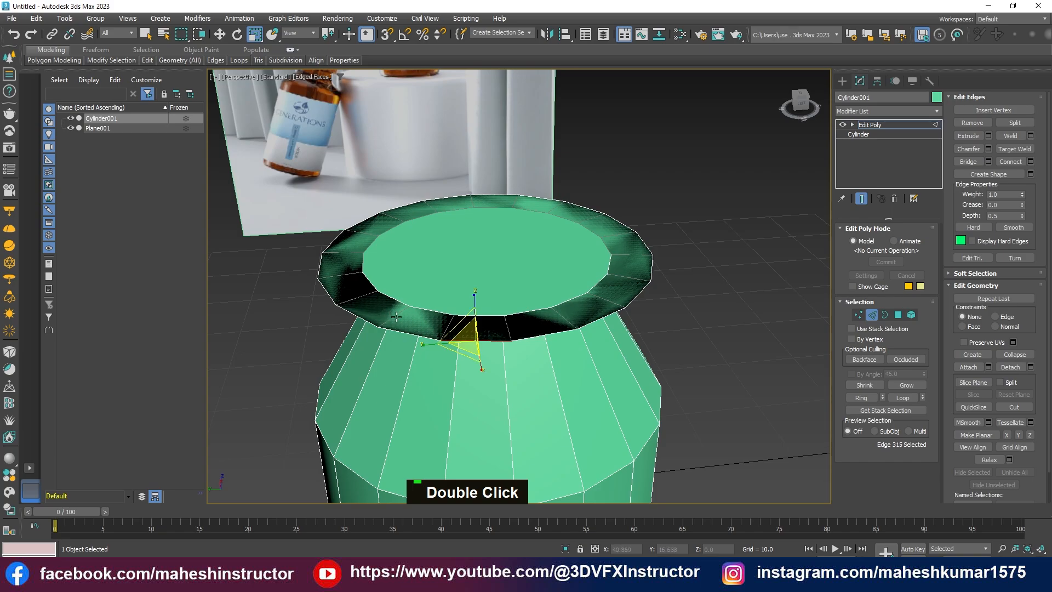
Bring the widened cap polygon back to its smaller size inside the lip, checking it in the Top view
key(4)
drag(471, 254, 432, 298)
key(ctrl+z)
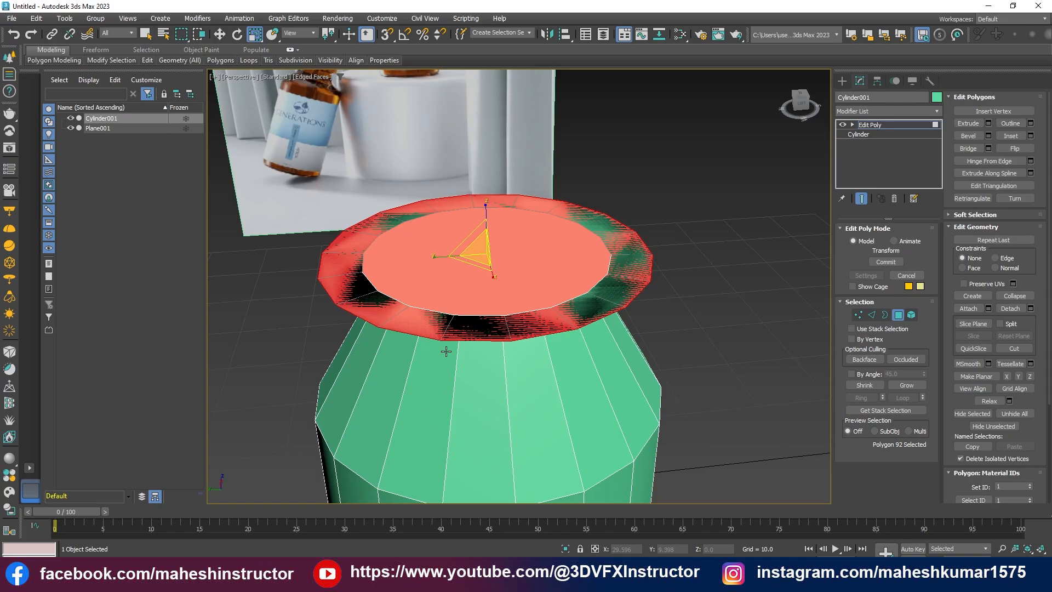
key(alt+w)
key(alt+w)
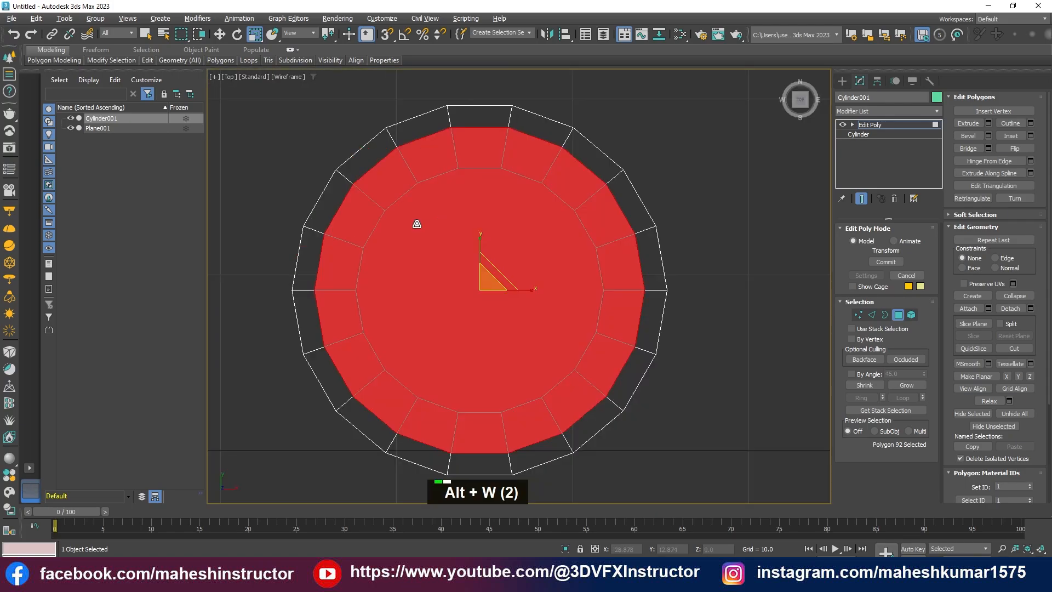
drag(492, 286, 471, 320)
key(w)
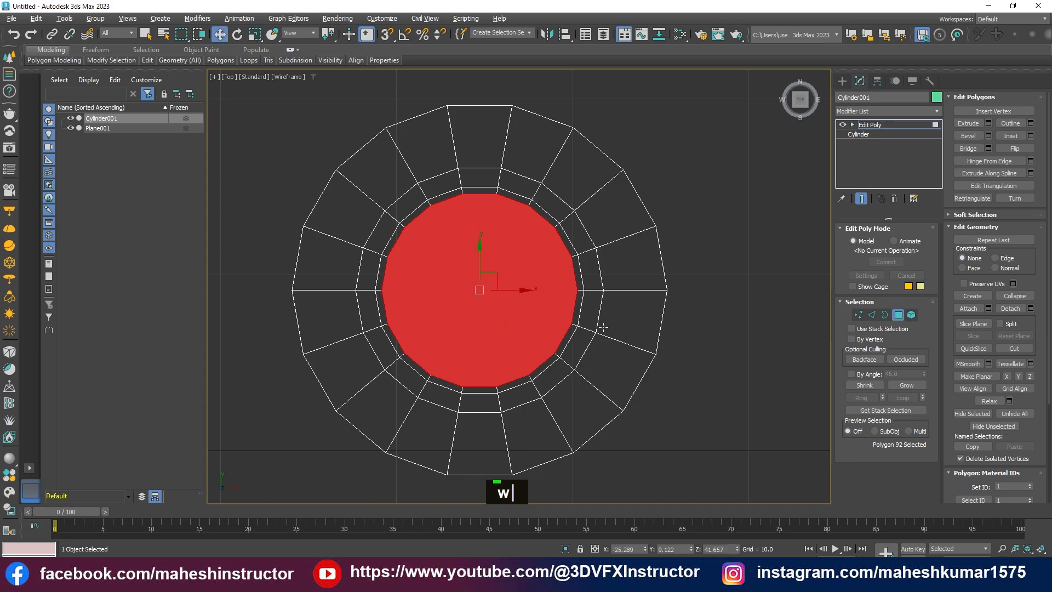
Try raising the cap polygon vertically above the lip, and undo the move
key(alt+w)
key(alt+w)
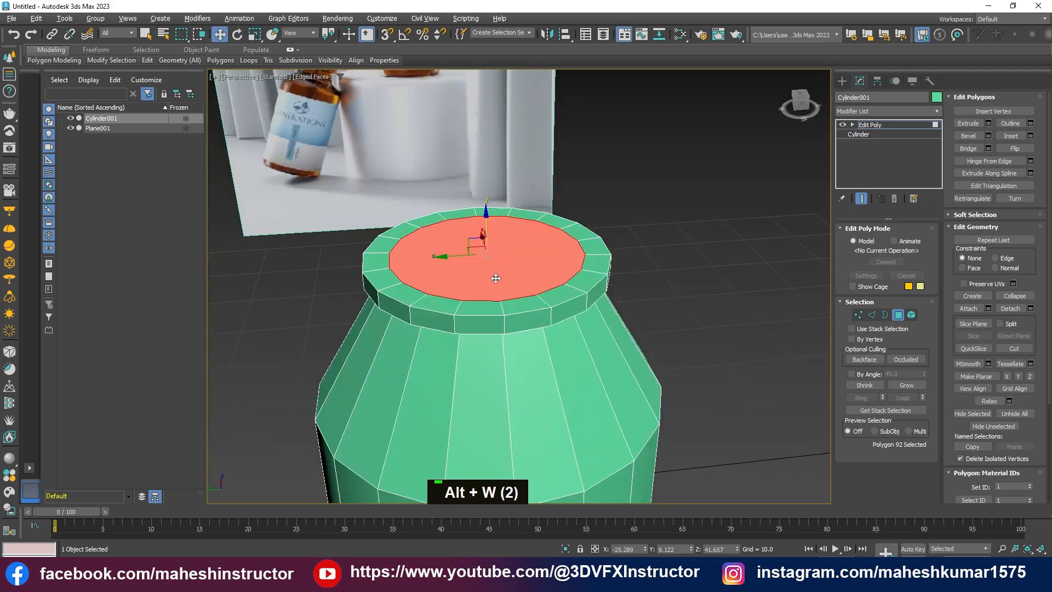
drag(487, 220, 488, 183)
key(ctrl+z)
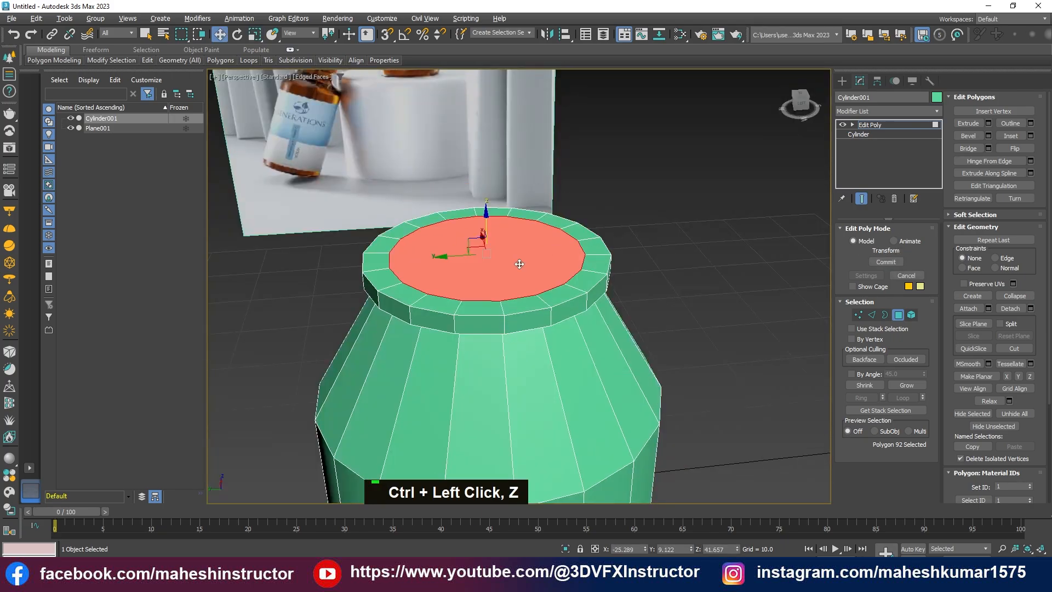
Try selecting the edges around the cap polygon as a loop and one by one
alt+middle_drag(519, 264, 501, 280)
key(2)
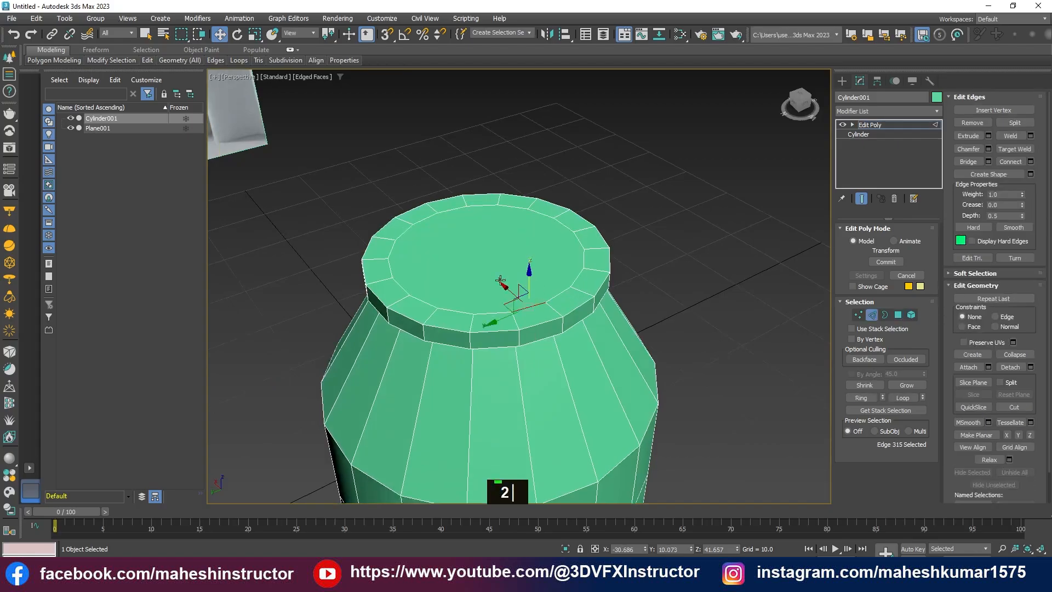
double_click(392, 237)
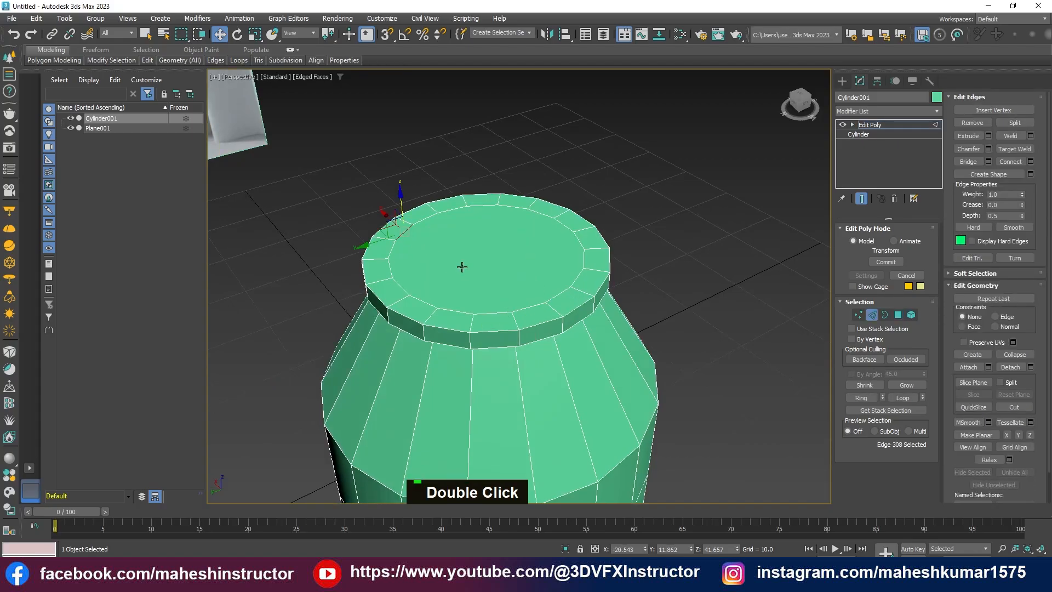
ctrl+click(401, 281)
ctrl+click(390, 263)
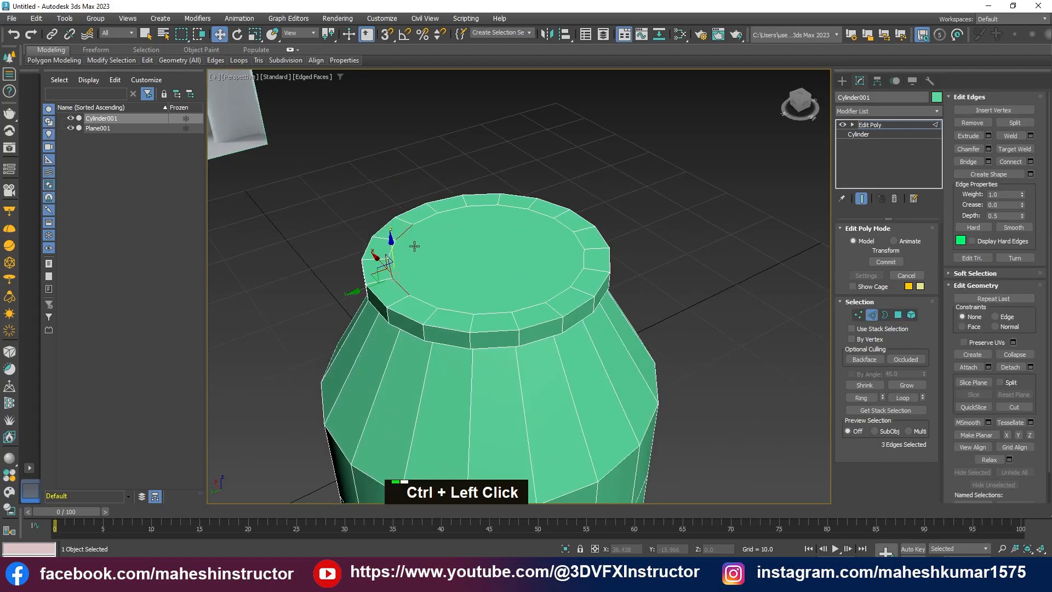
alt+middle_drag(419, 254, 473, 283)
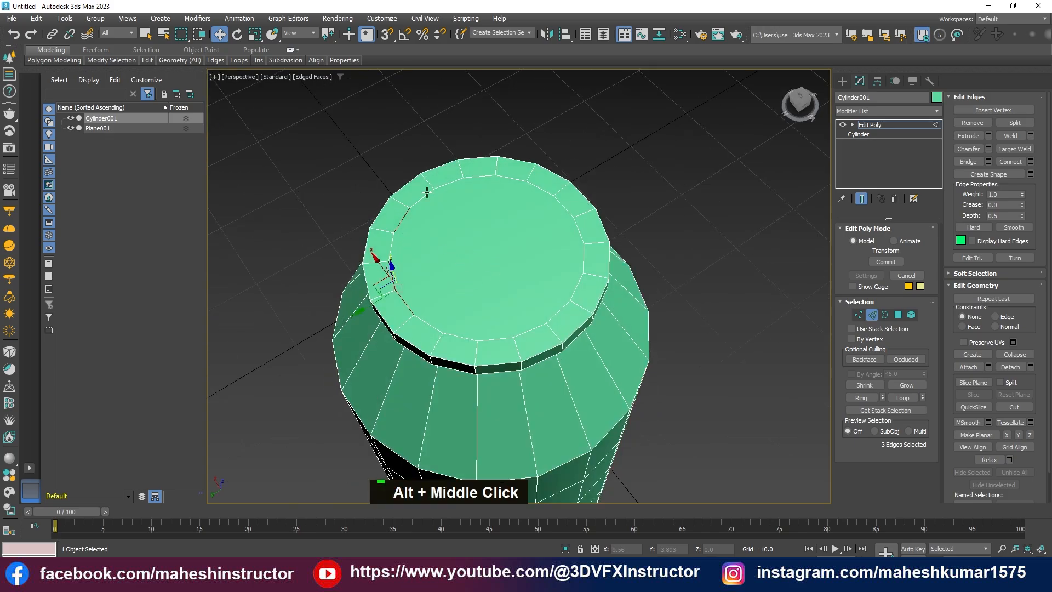
double_click(426, 195)
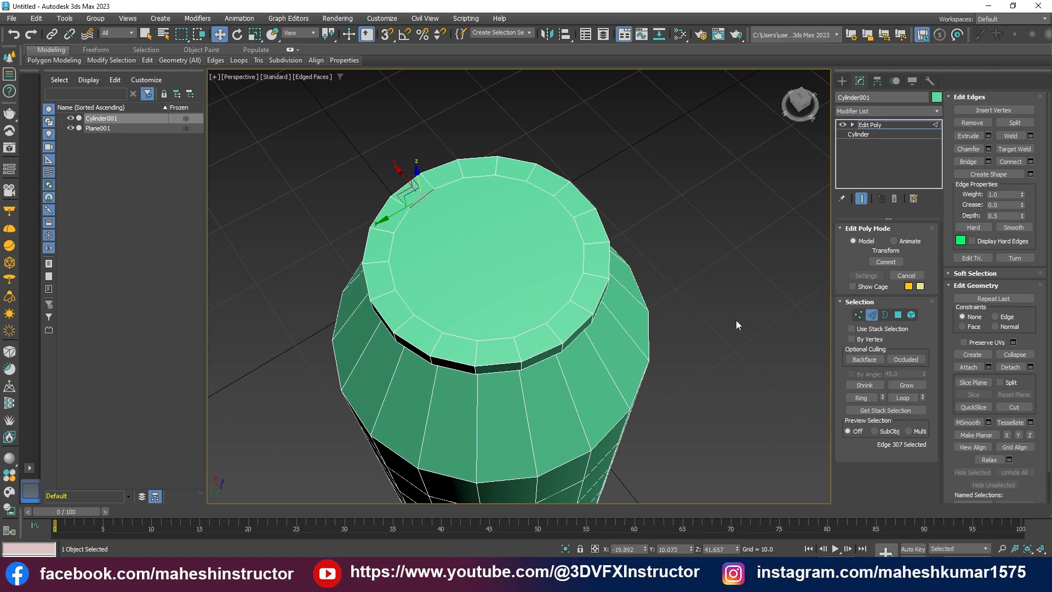
alt+middle_drag(665, 307, 557, 301)
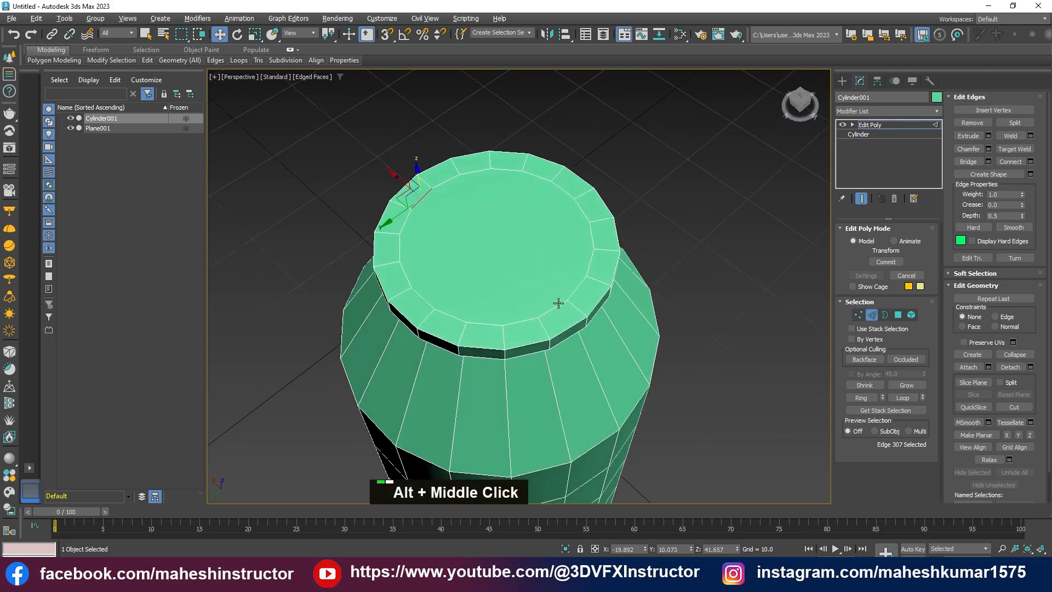
Inset the cap polygon to add a second concentric ring inside the lip
key(4)
click(499, 251)
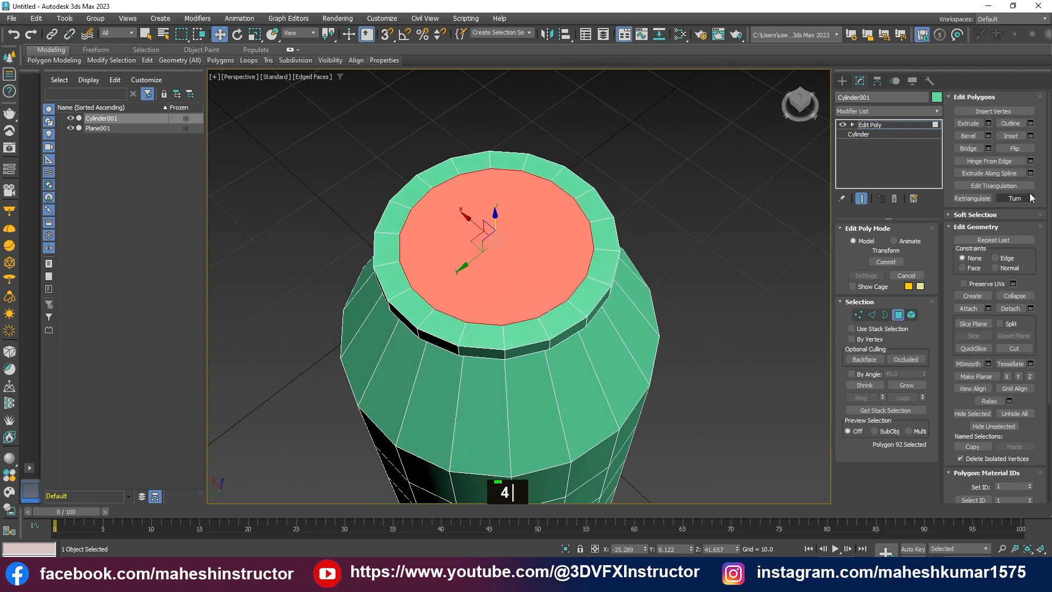
click(1031, 135)
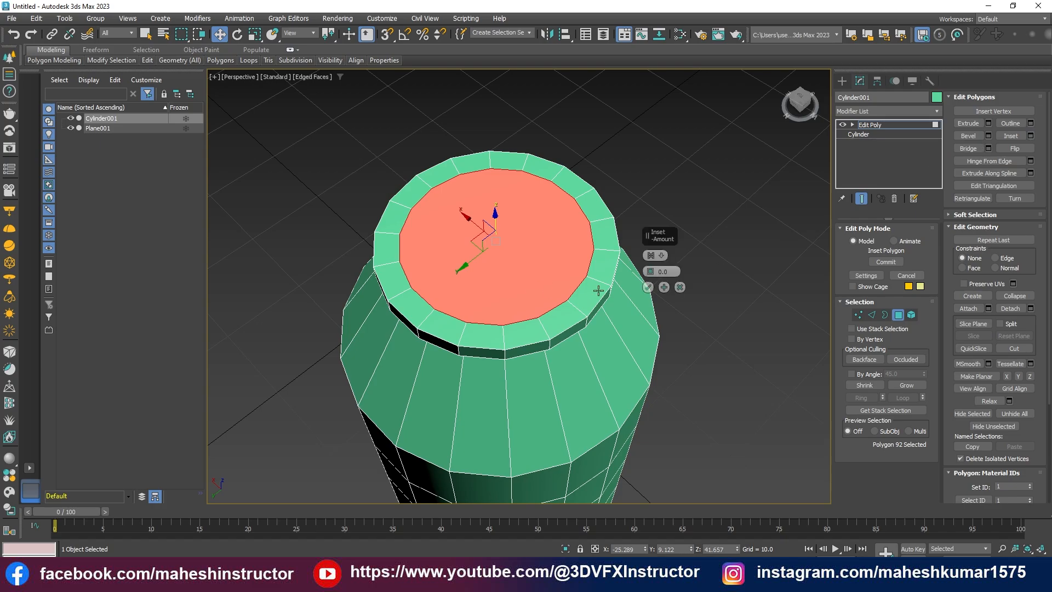
mouse_move(651, 271)
mouse_down()
mouse_move(652, 254)
mouse_move(655, 265)
mouse_up()
click(648, 287)
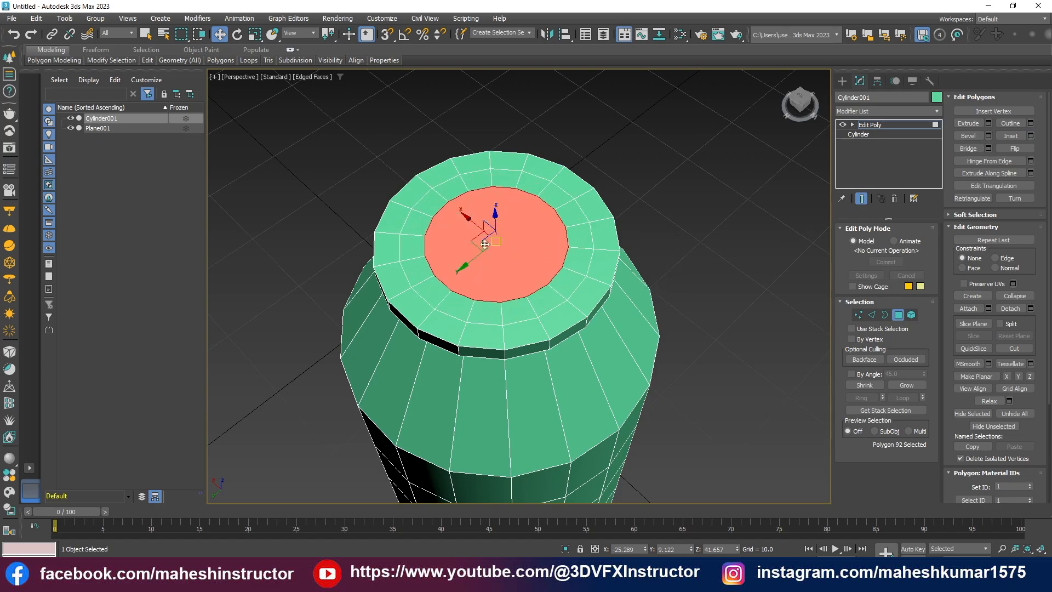
Select the 18-edge loop between the two cap rings and scale it slightly outward in the Top view to match the neck ring
key(2)
double_click(419, 184)
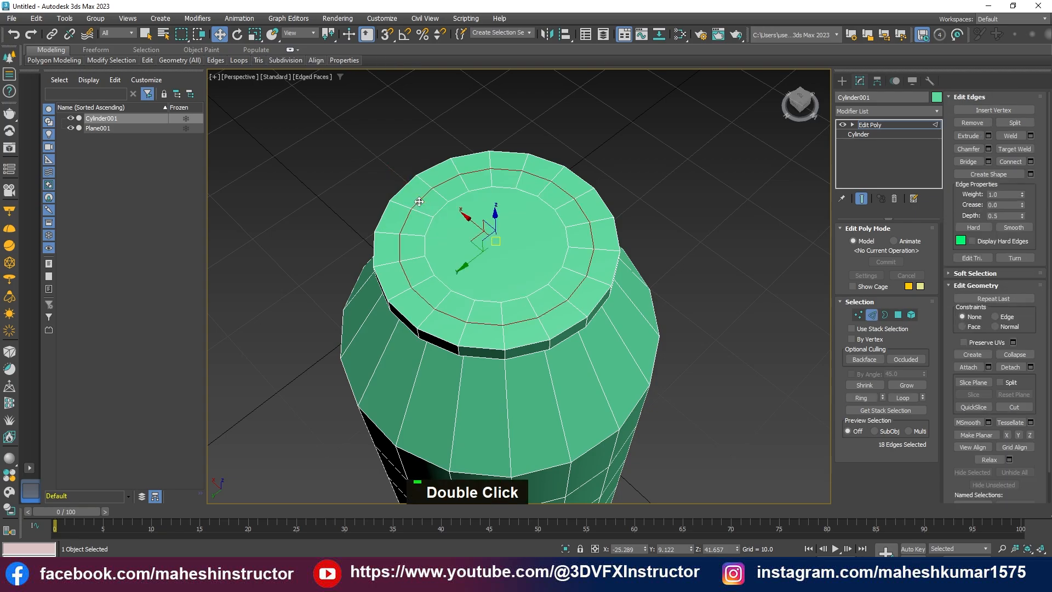
key(alt+w)
key(alt+w)
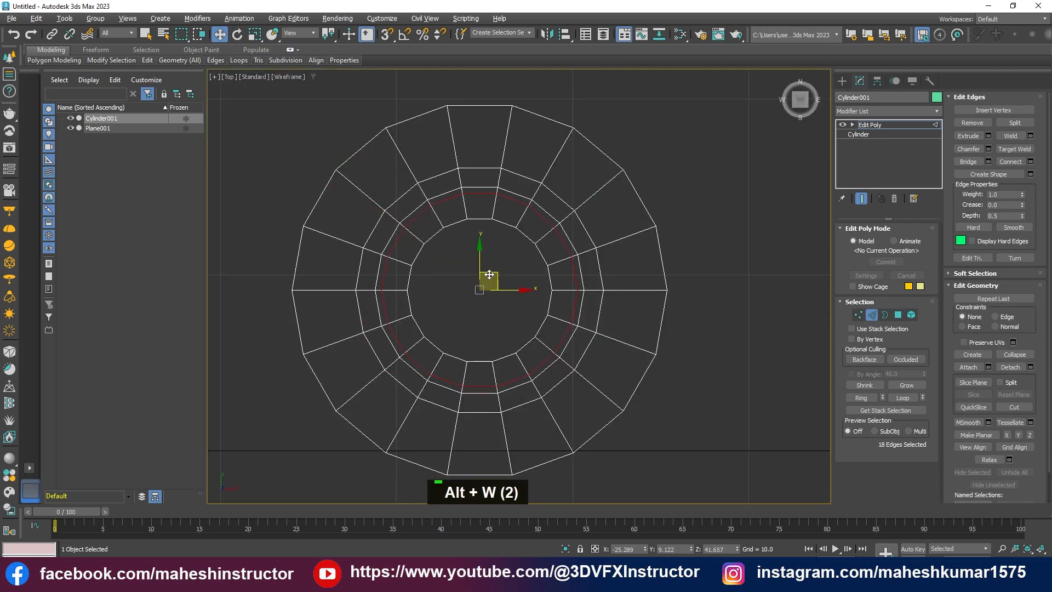
key(r)
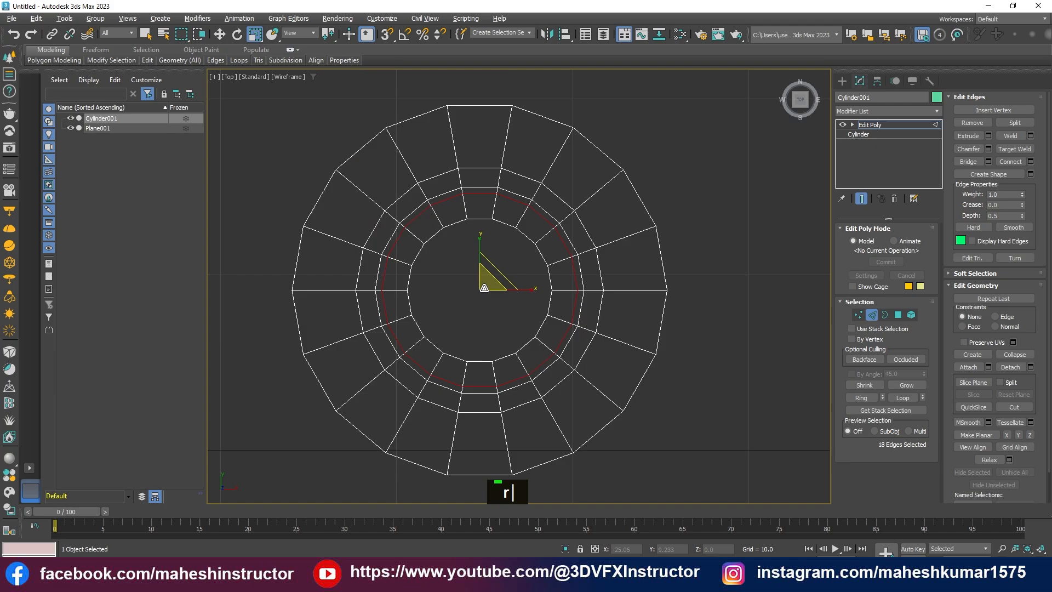
drag(490, 287, 489, 282)
key(alt+w)
key(alt+w)
mouse_move(657, 400)
alt+middle_down()
mouse_move(615, 362)
mouse_move(603, 307)
mouse_move(590, 315)
mouse_move(586, 362)
alt+middle_up()
key(alt+w)
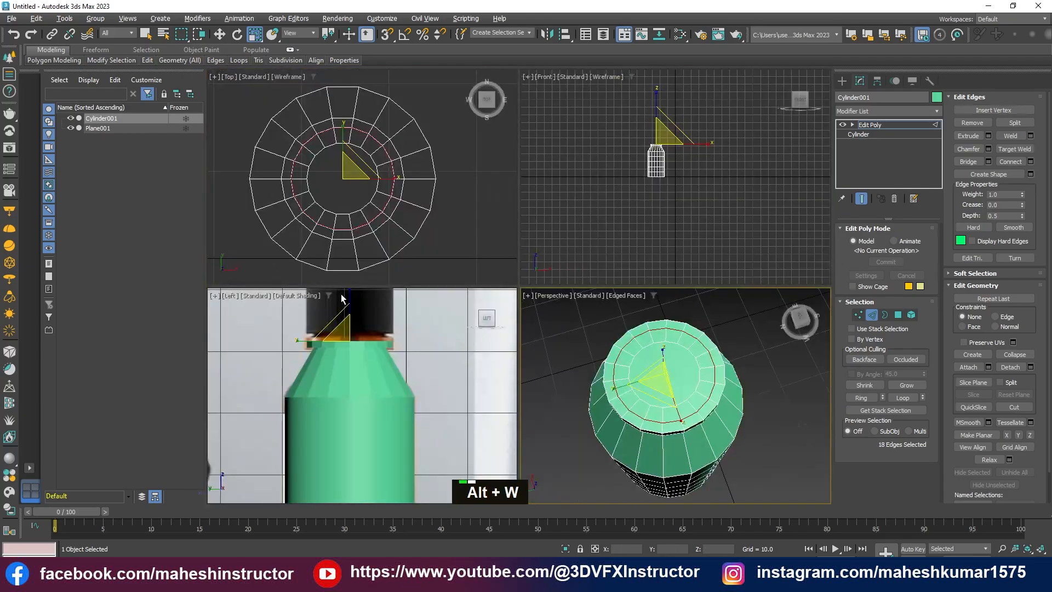
key(alt+w)
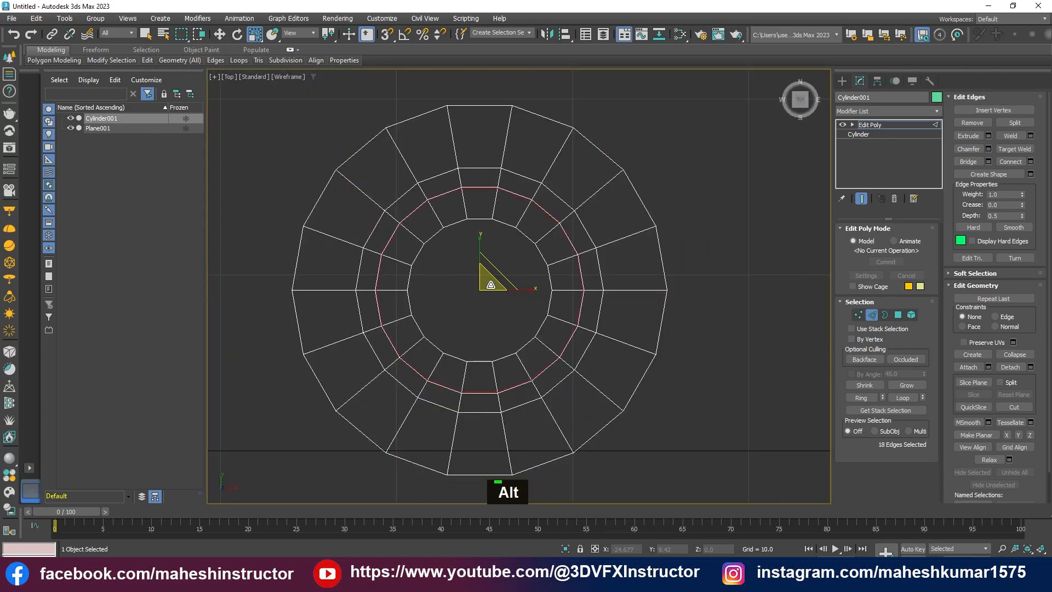
Scale the selected cap edge loop slightly inward in the Top view and compare it with the overlapping neck ring
drag(489, 284, 483, 297)
double_click(430, 244)
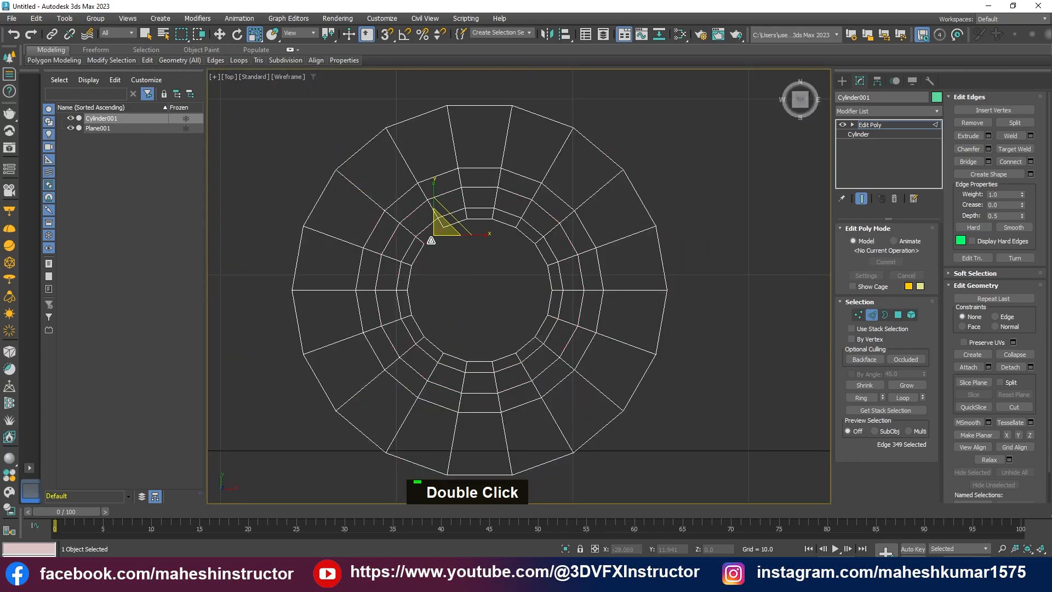
double_click(383, 249)
key(alt+w)
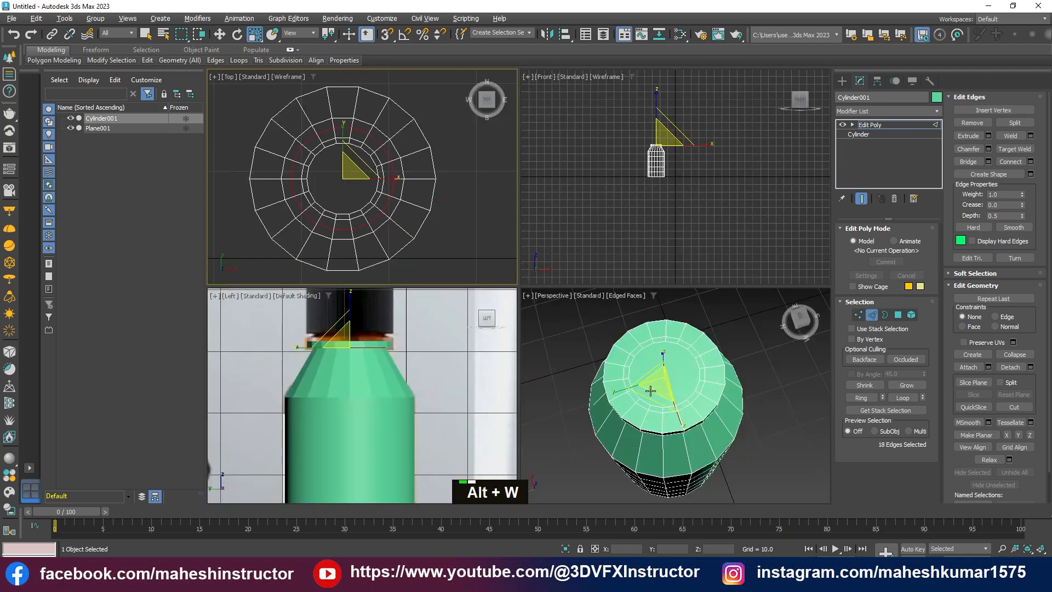
key(alt+w)
alt+middle_drag(548, 389, 561, 280)
key(alt+w)
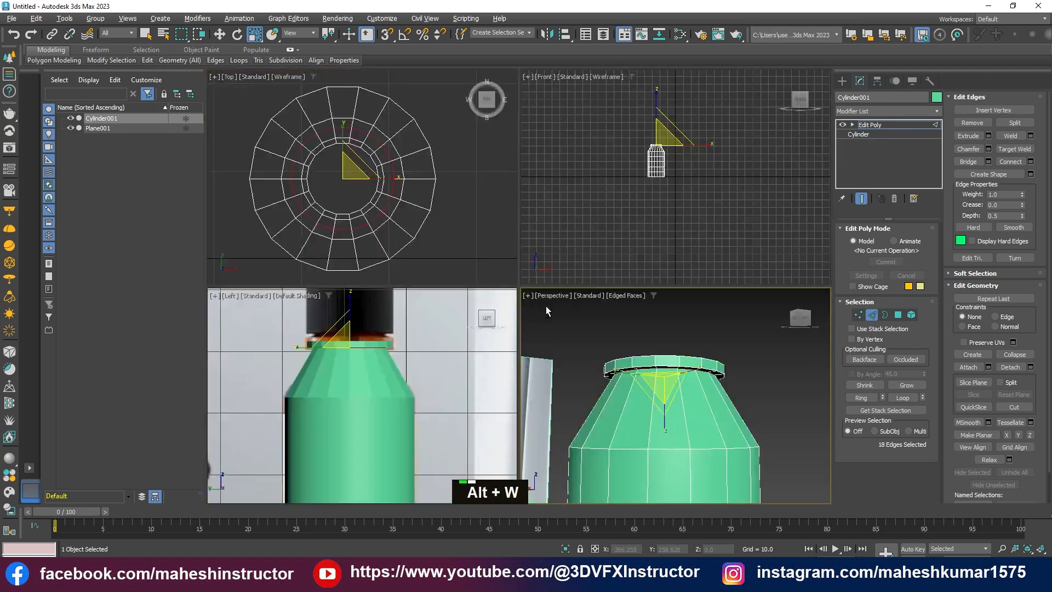
key(alt+w)
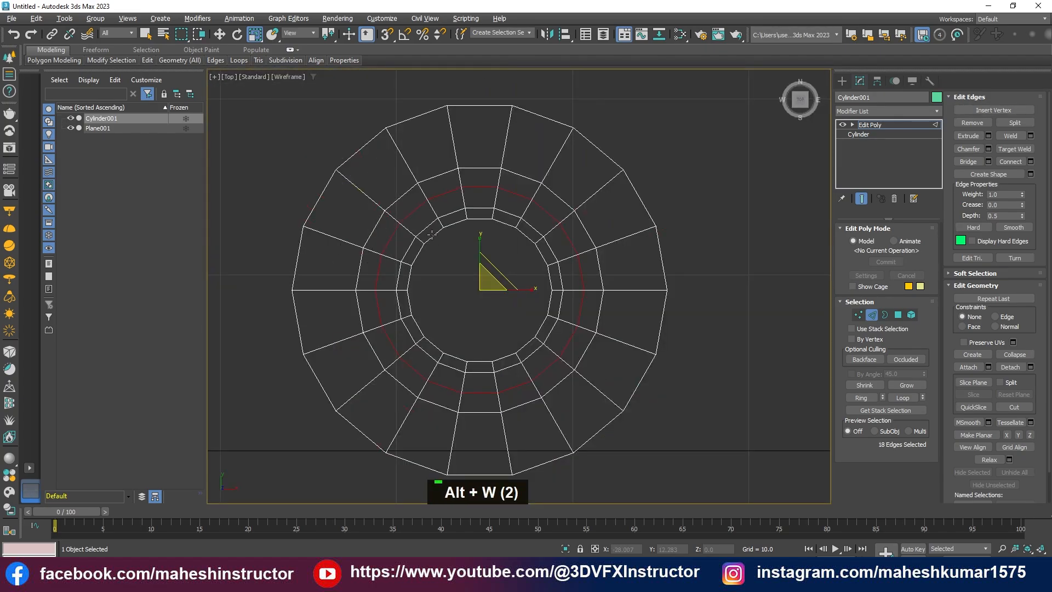
Select the inward-scaled cap edge loop and enable vertex snapping instead of grid points, with frozen-object snapping and axis constraints on
double_click(429, 230)
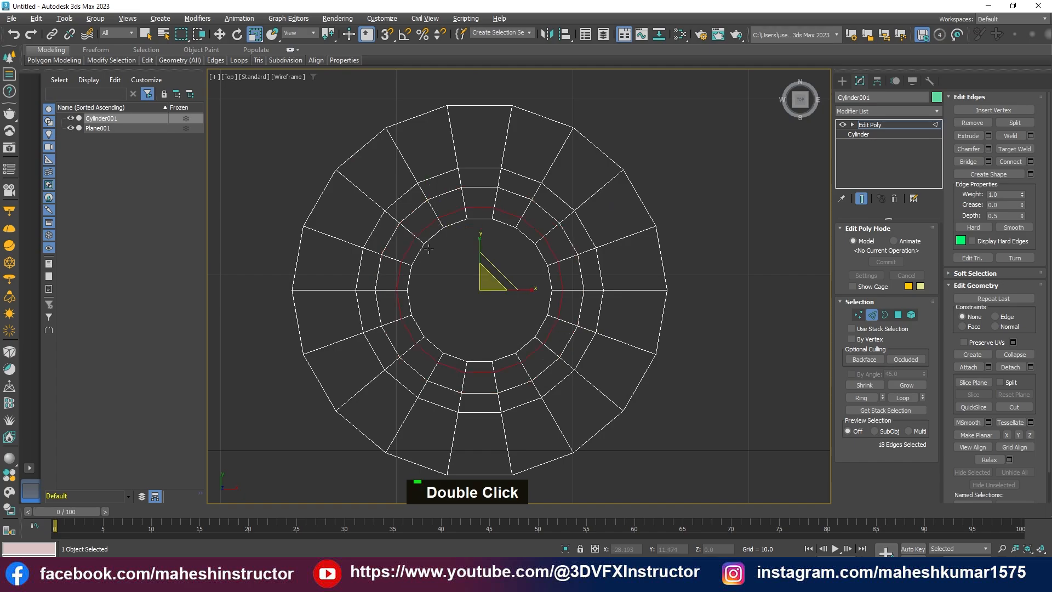
key(s)
right_click(386, 36)
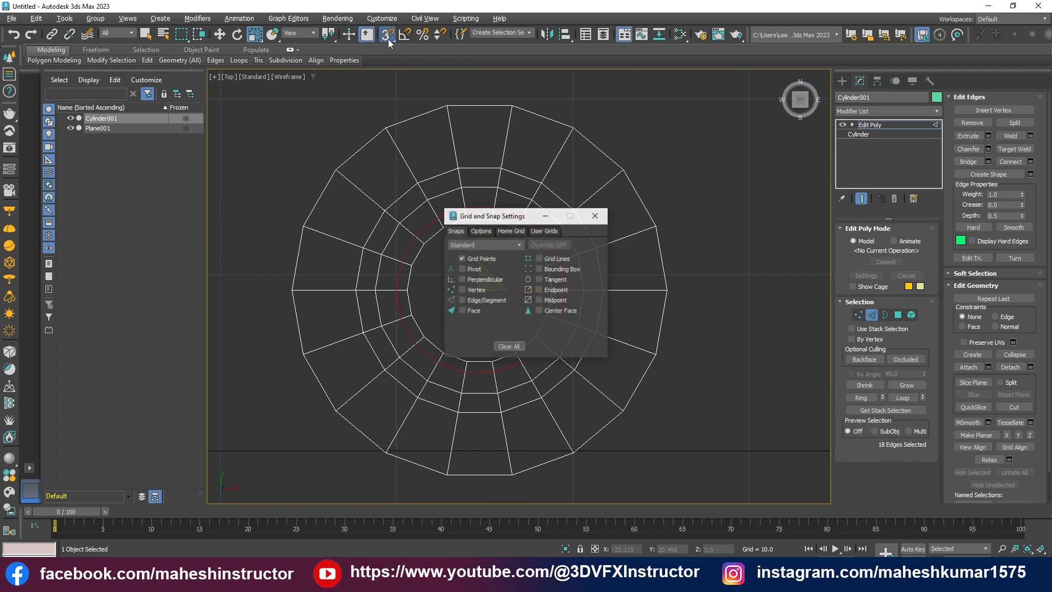
click(462, 290)
click(462, 260)
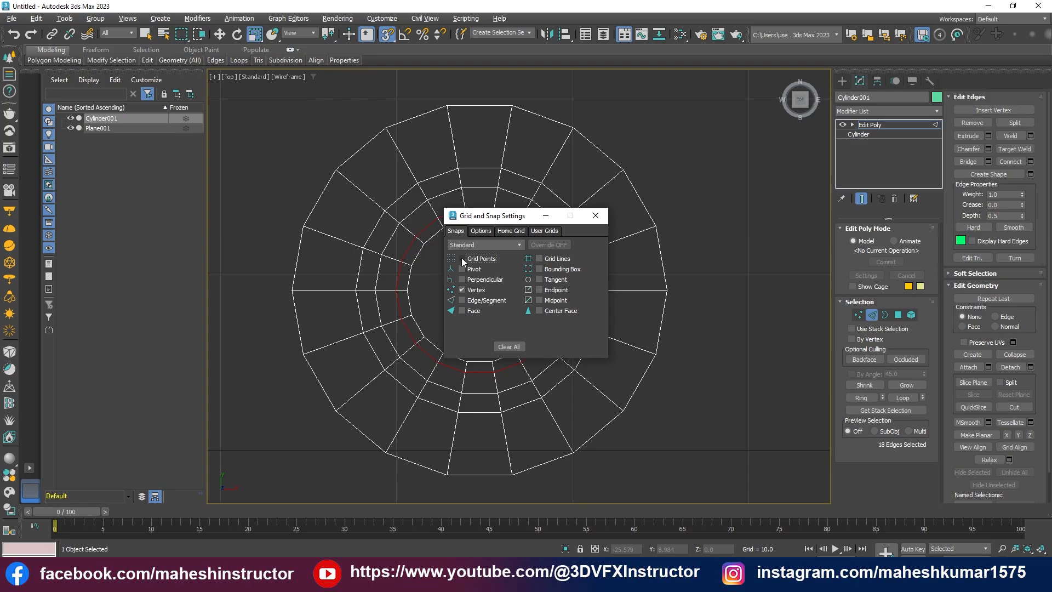
click(480, 231)
click(462, 317)
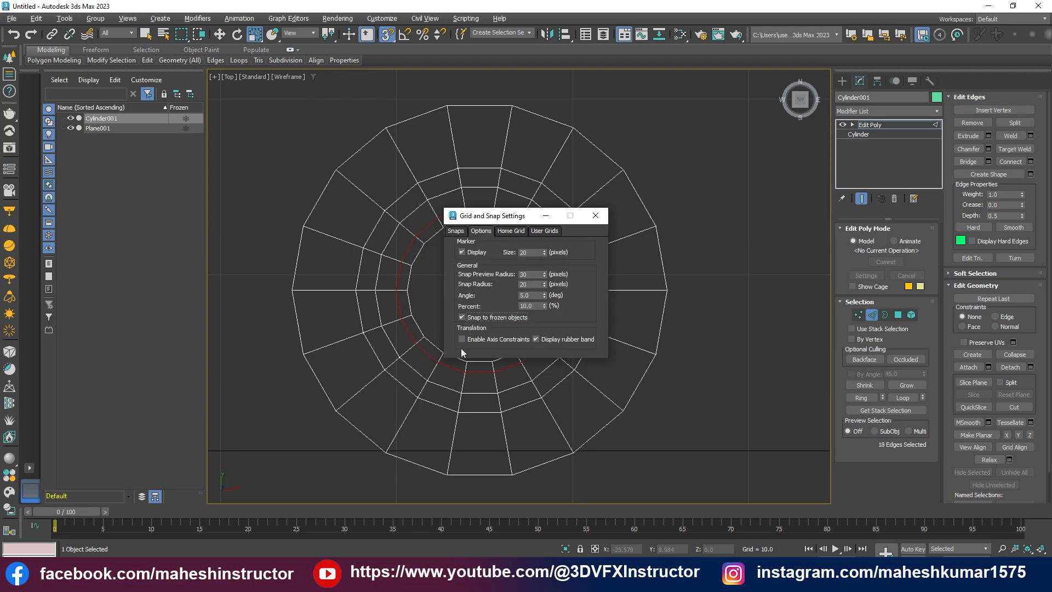
click(461, 339)
click(595, 216)
Scale the selected cap edge loop outward in the Top view to match the neck ring, redoing the first attempt, and turn snapping off
drag(484, 264, 481, 188)
key(ctrl+z)
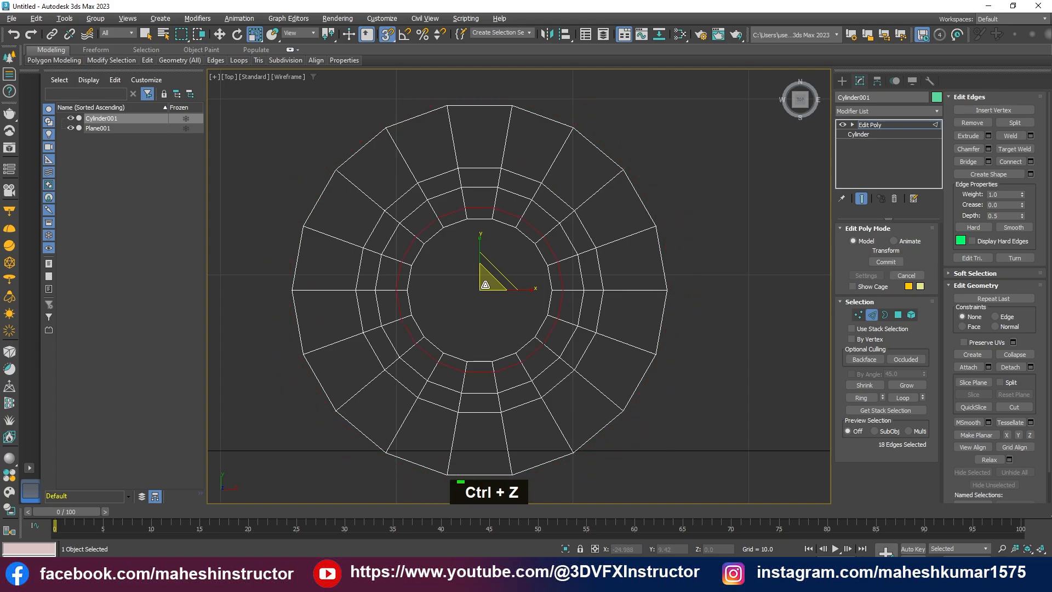
drag(485, 284, 575, 277)
key(alt+w)
key(alt+w)
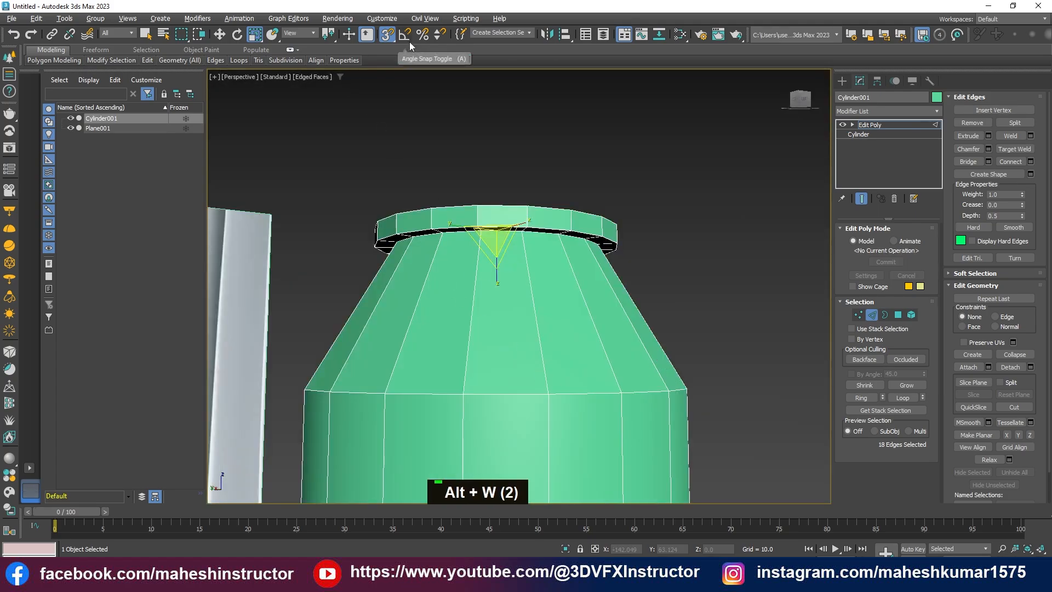
key(w)
Delete the central polygon of the cap inside the innermost ring
alt+middle_drag(544, 303, 470, 304)
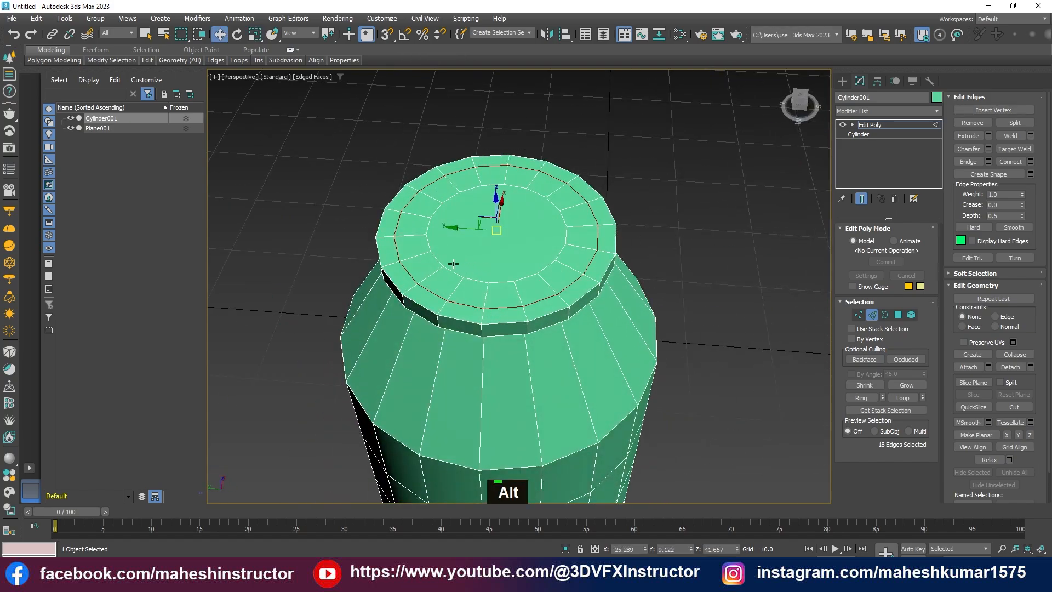
click(466, 267)
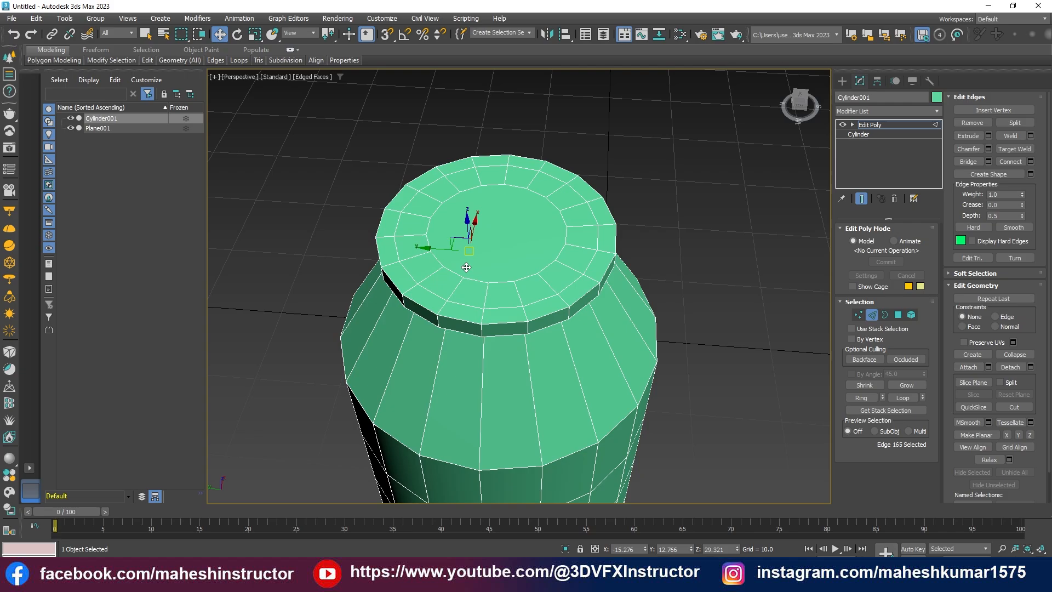
key(2)
key(2)
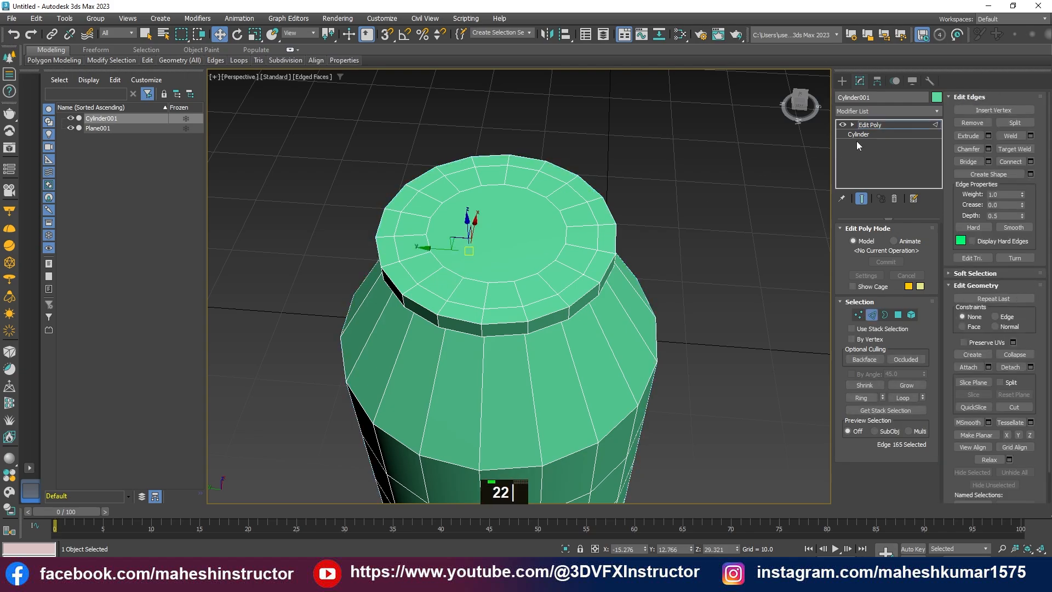
key(4)
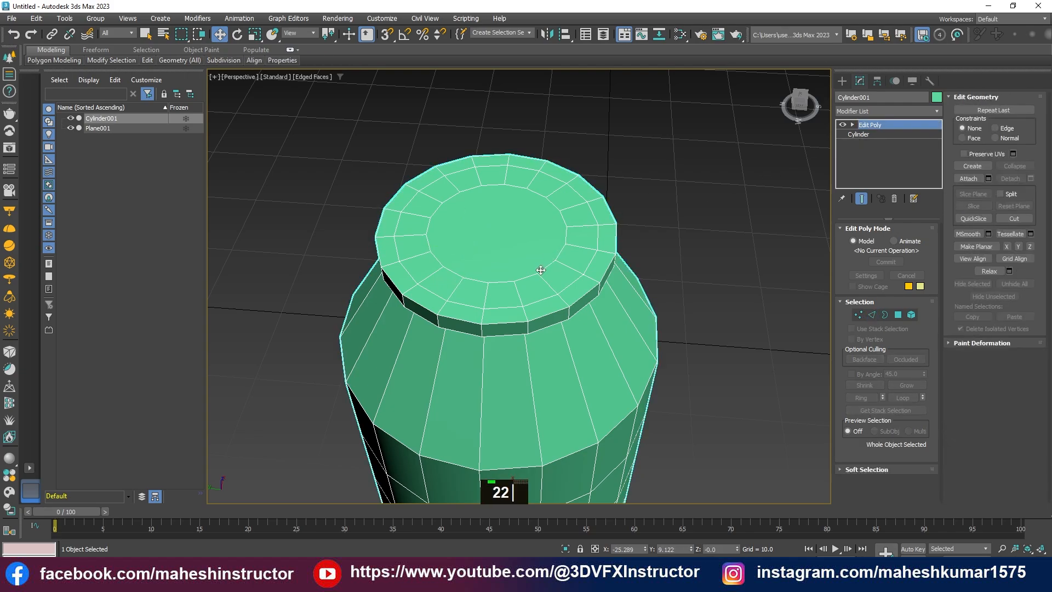
click(521, 265)
key(Delete)
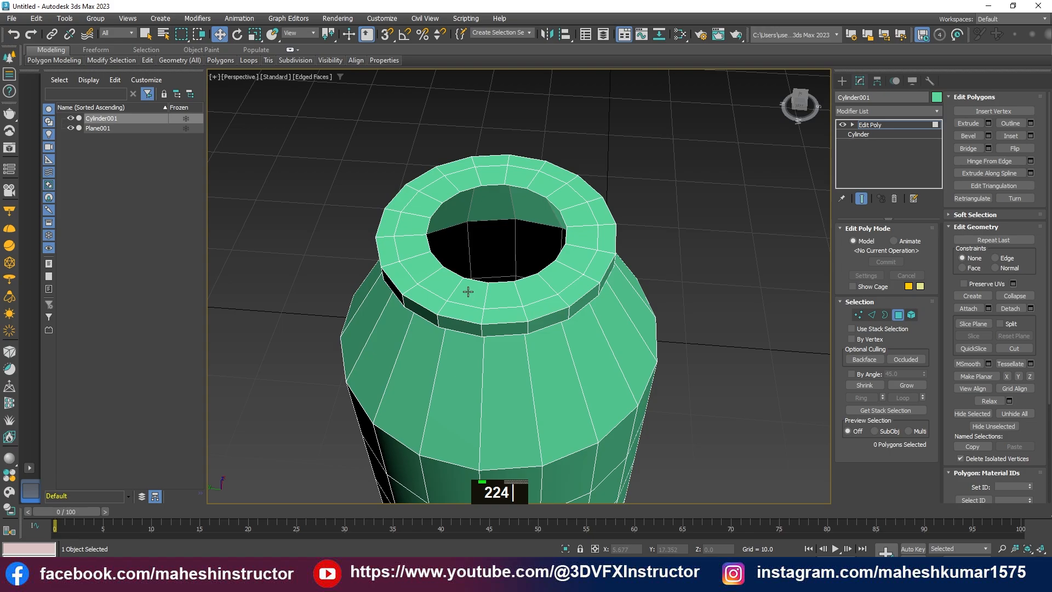
Delete the ring of 18 polygons around the new opening, leaving only the outer lip ring on top
click(469, 292)
ctrl+click(498, 296)
ctrl+double_click(502, 297)
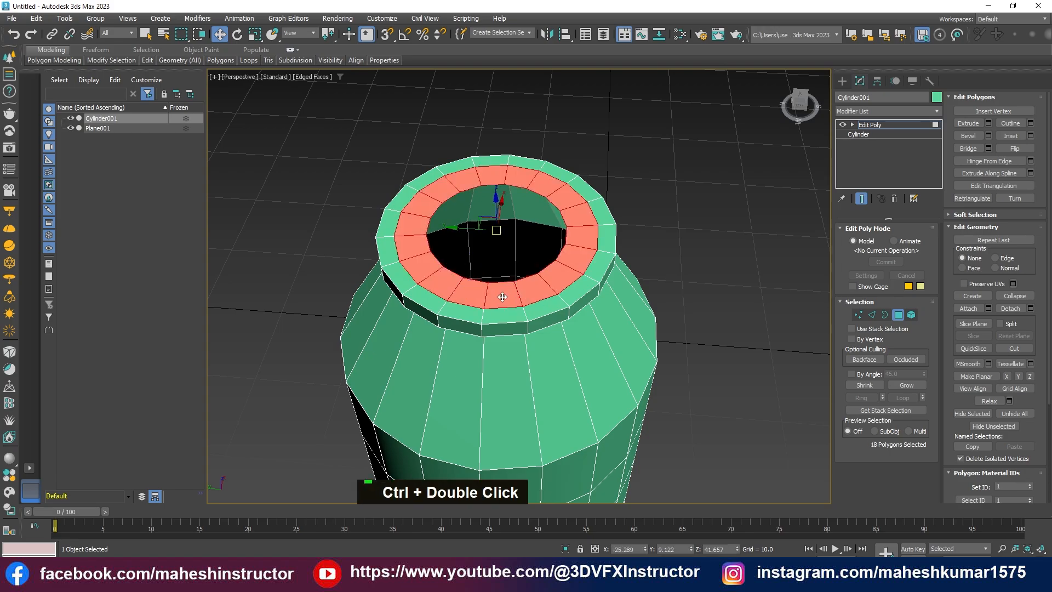
key(Delete)
Select the 18-edge loop along the lip's inner rim and scale it slightly inward to narrow the opening
alt+middle_drag(503, 314, 438, 231)
click(438, 230)
double_click(438, 231)
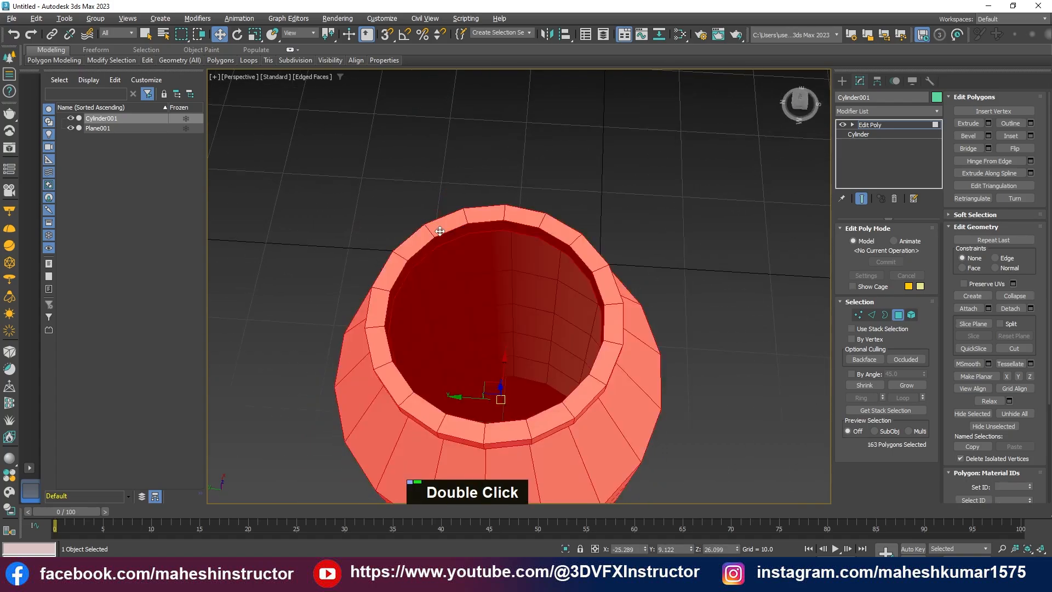
key(2)
double_click(442, 232)
alt+middle_drag(457, 250, 483, 238)
key(r)
drag(494, 315, 497, 322)
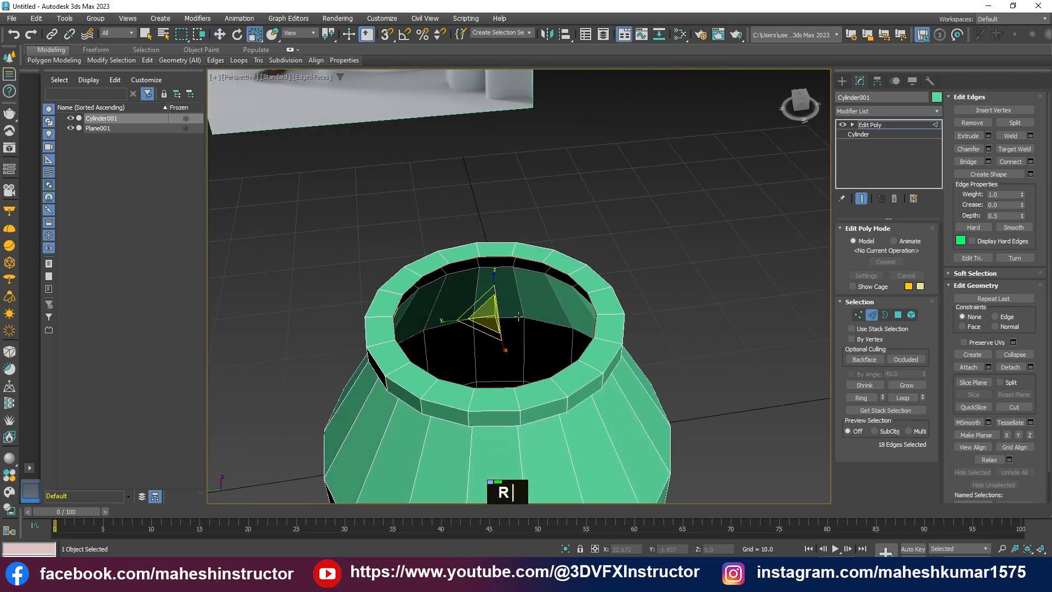
click(651, 263)
Extrude the 18-edge loop around the lip's opening straight up by about 2.4 units in the Left view to form the neck wall
key(w)
click(441, 266)
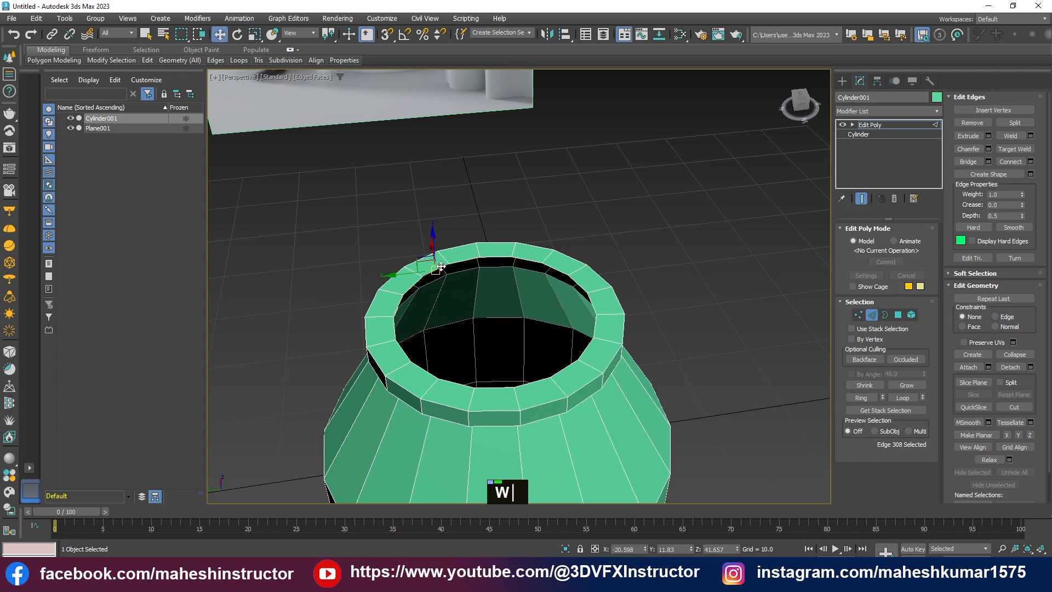
alt+middle_drag(441, 266, 484, 314)
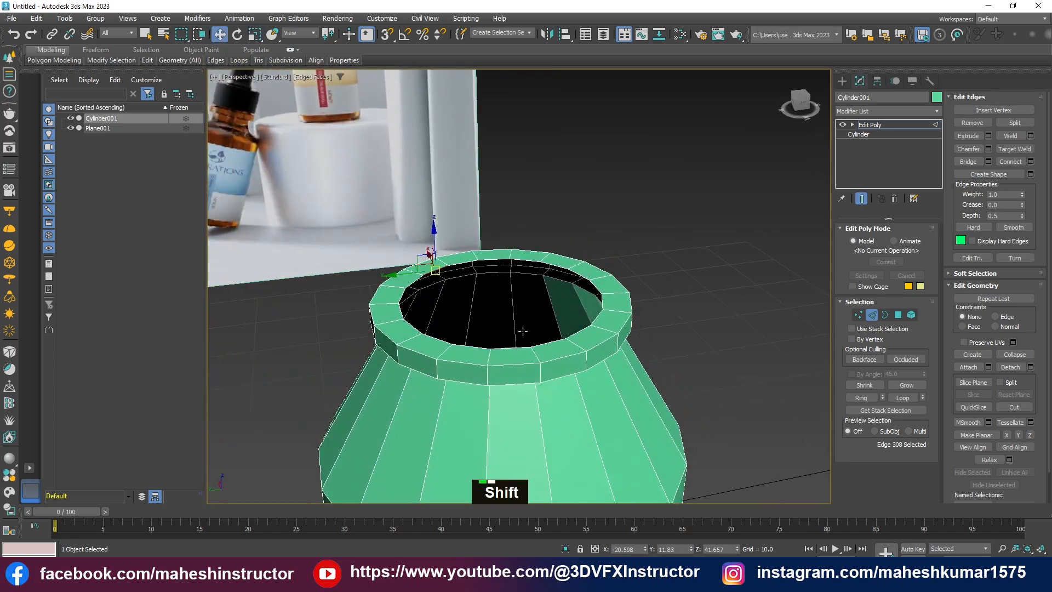
click(496, 257)
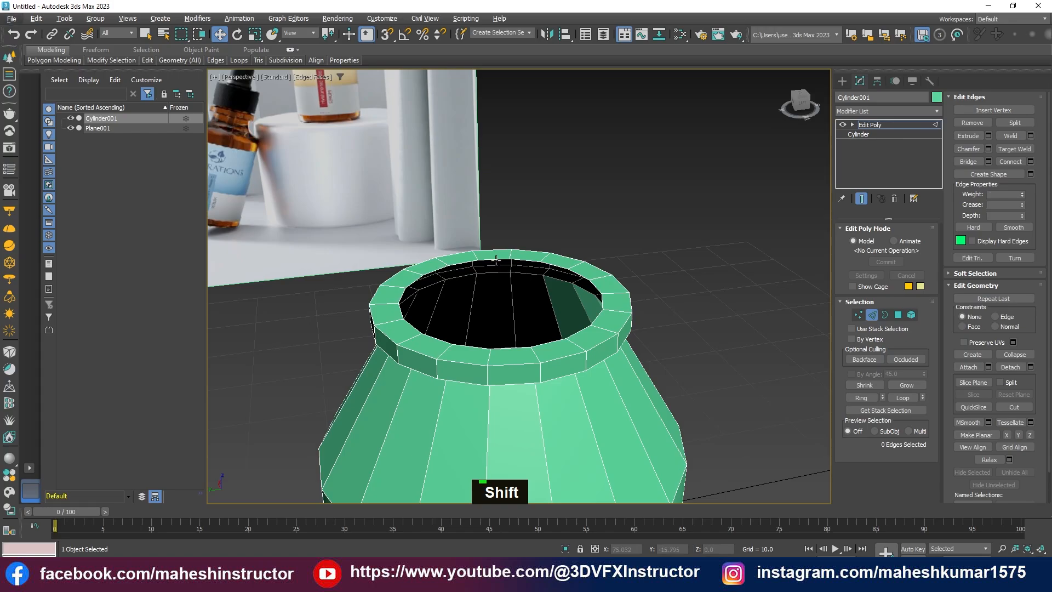
key(w)
double_click(496, 257)
key(w)
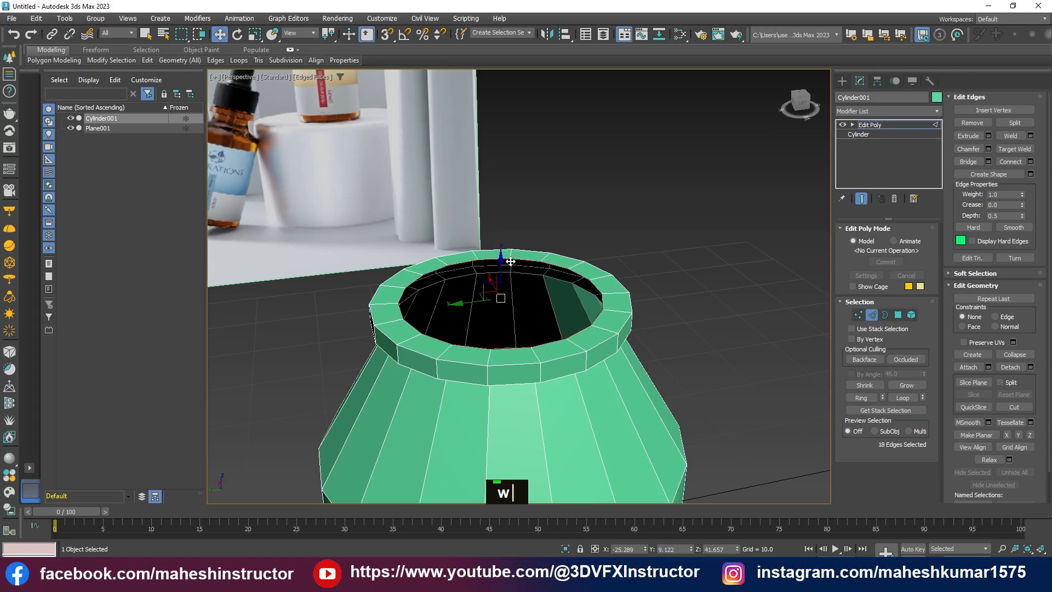
key(alt+w)
key(alt+w)
alt+middle_click(570, 318)
key(alt+w)
key(alt+w)
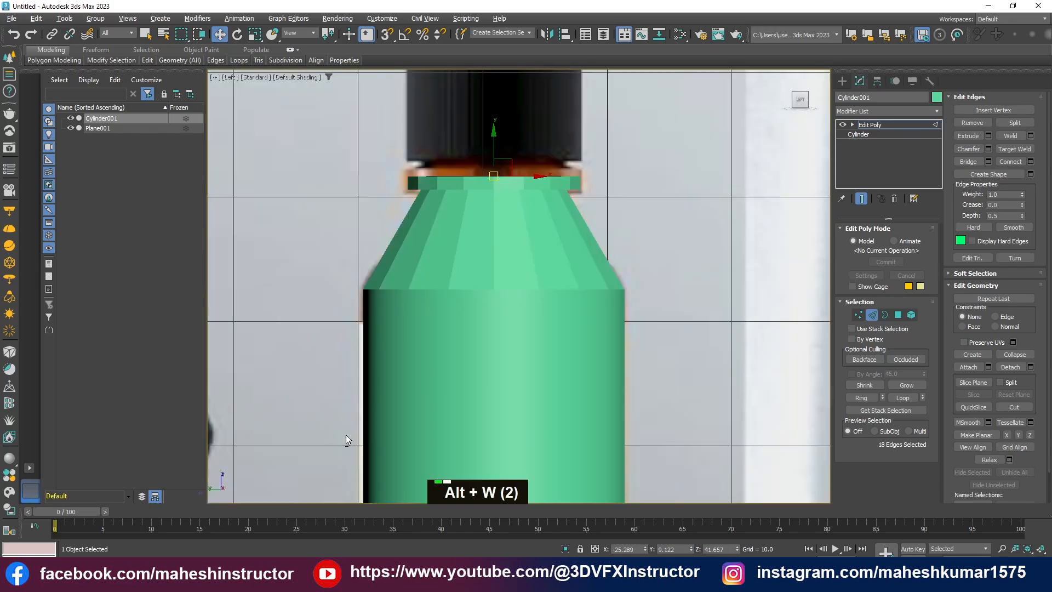
middle_drag(491, 254, 491, 315)
scroll(494, 202, up, 4)
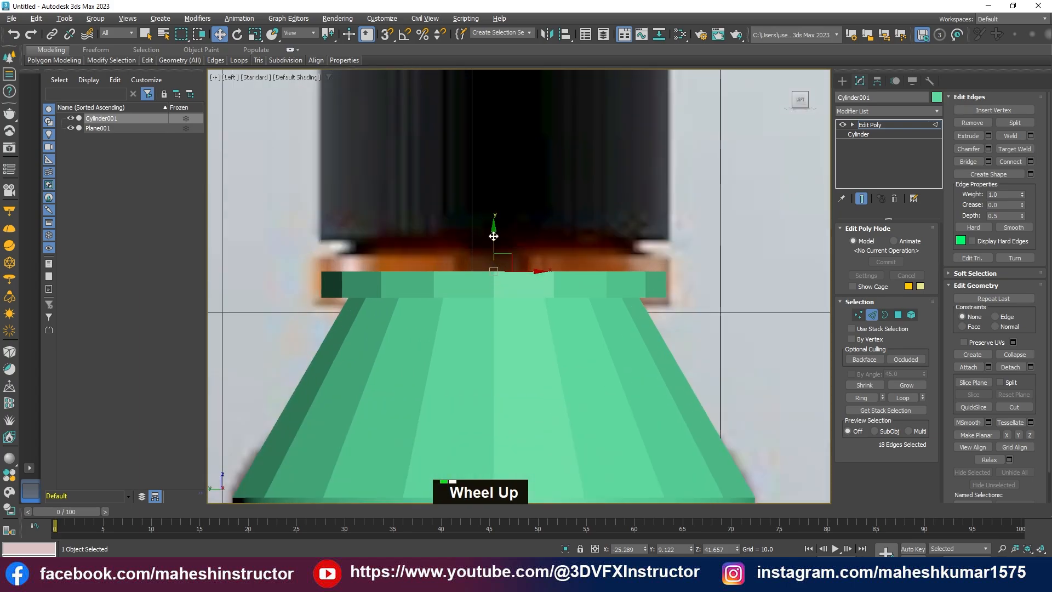
mouse_move(493, 232)
shift+mouse_down()
mouse_move(502, 153)
mouse_move(500, 177)
shift+mouse_up()
key(alt+w)
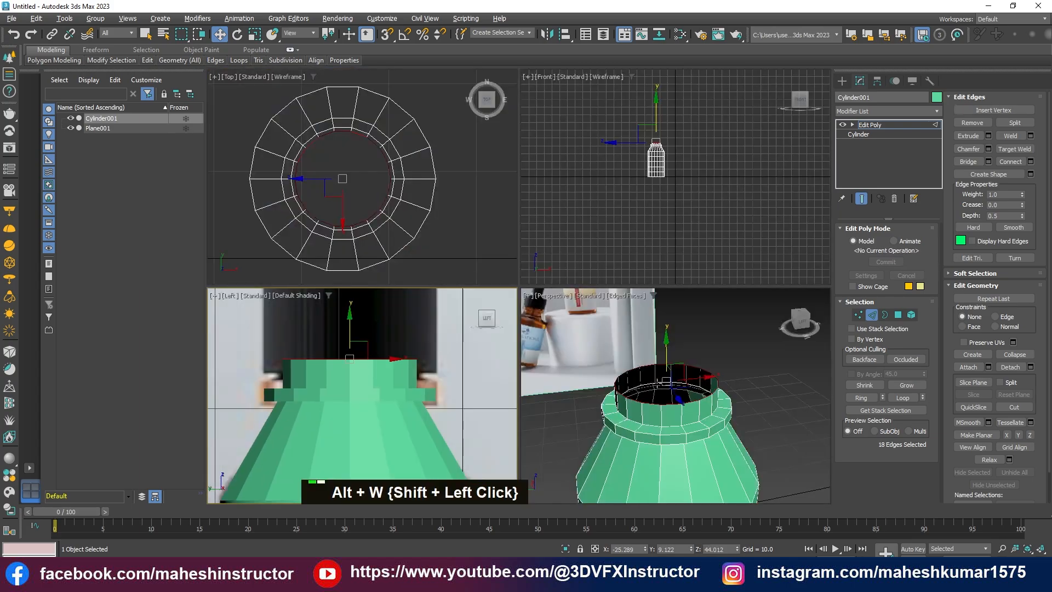
key(alt+w)
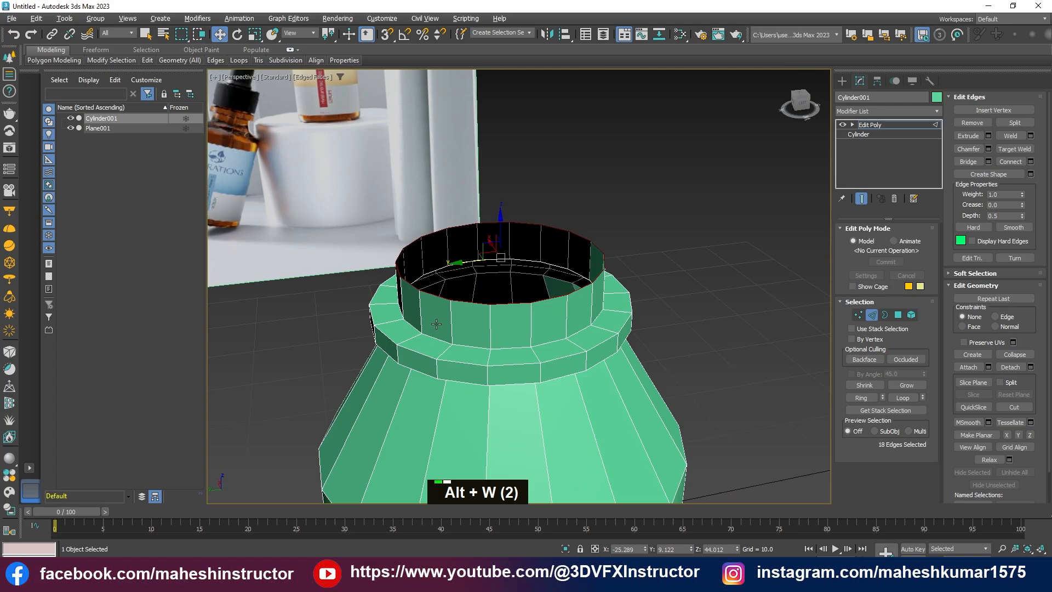
Examine the whole bottle and compare its new neck with the reference image in the Perspective and Left views
click(874, 130)
click(742, 245)
scroll(602, 274, down, 6)
alt+middle_drag(592, 318, 506, 303)
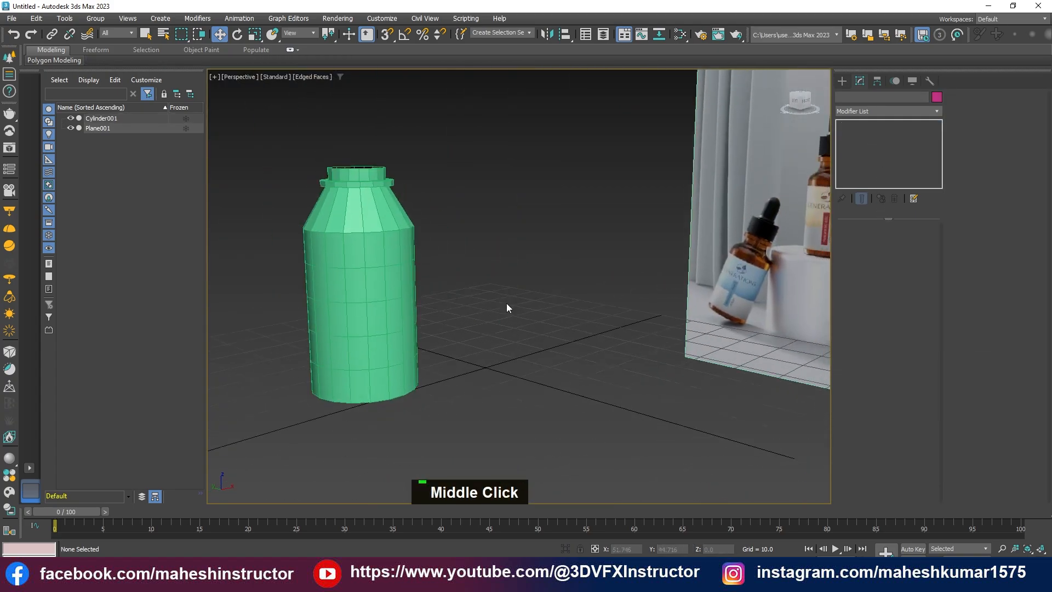
double_click(408, 266)
key(alt+w)
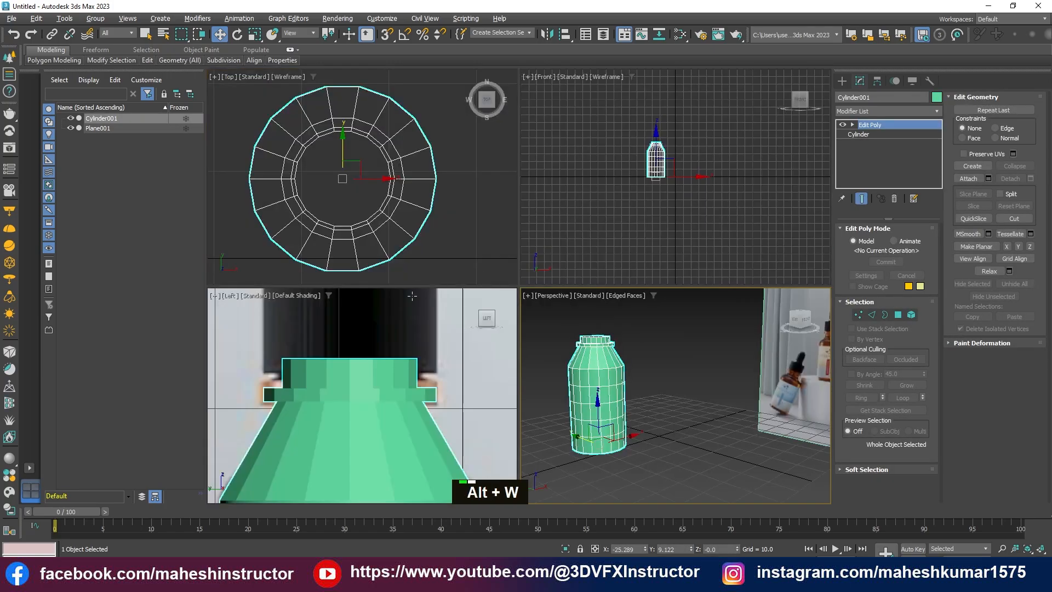
key(alt+w)
middle_drag(539, 293, 504, 385)
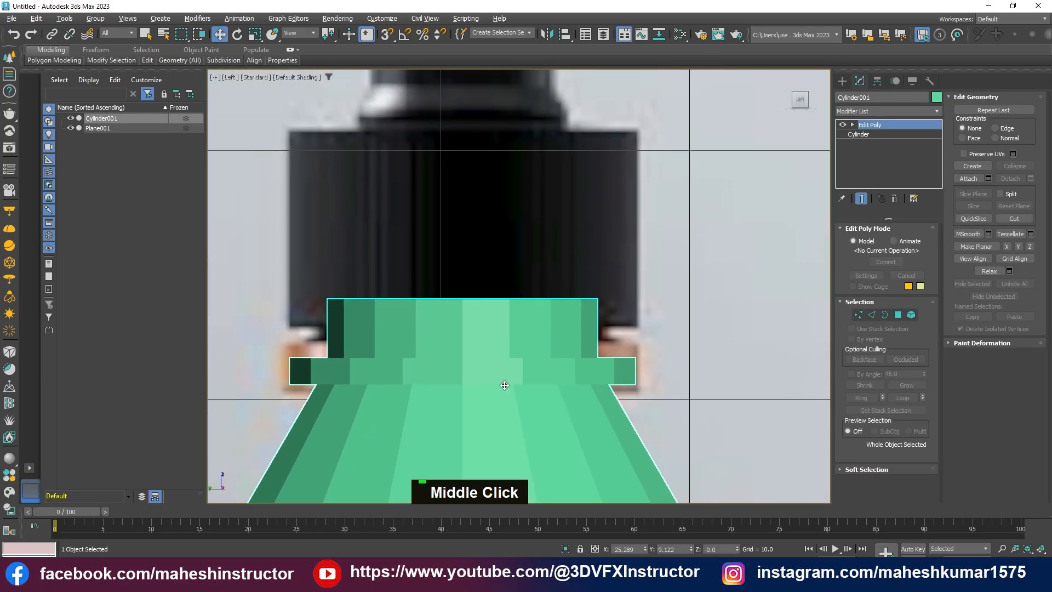
scroll(474, 239, down, 3)
scroll(476, 276, up, 2)
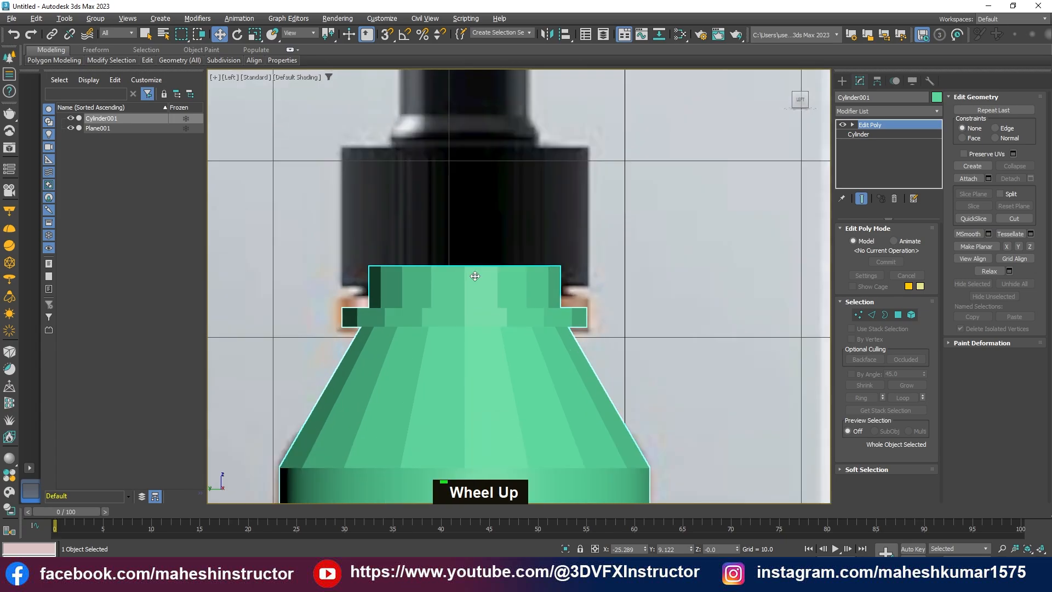
scroll(476, 278, down, 2)
middle_drag(486, 339, 485, 219)
key(alt+w)
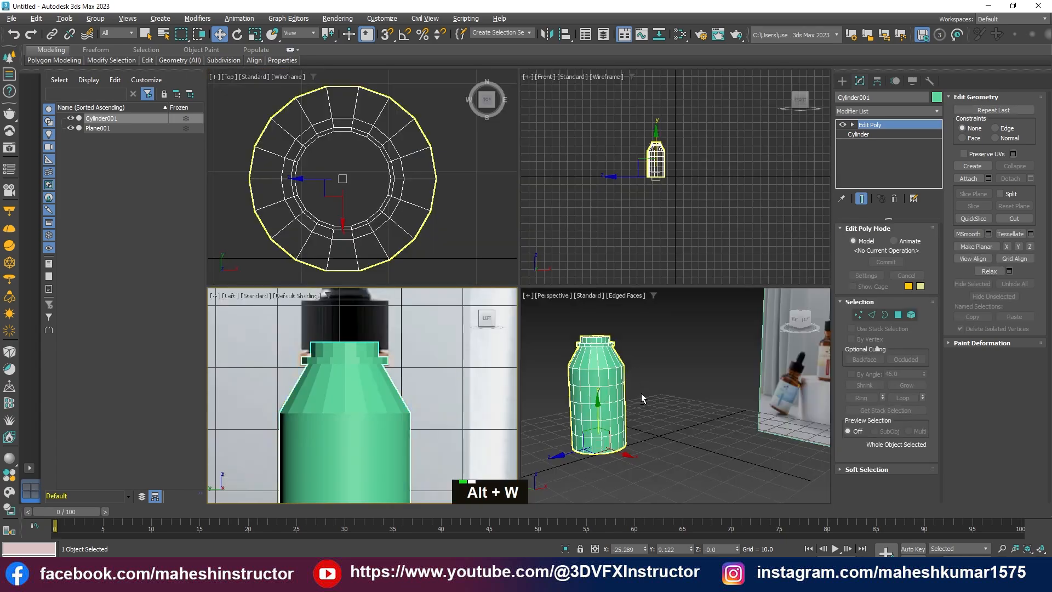
Cap the open border at the top of the neck and switch to polygon selection
key(alt+w)
alt+middle_drag(493, 307, 533, 219)
scroll(492, 221, up, 3)
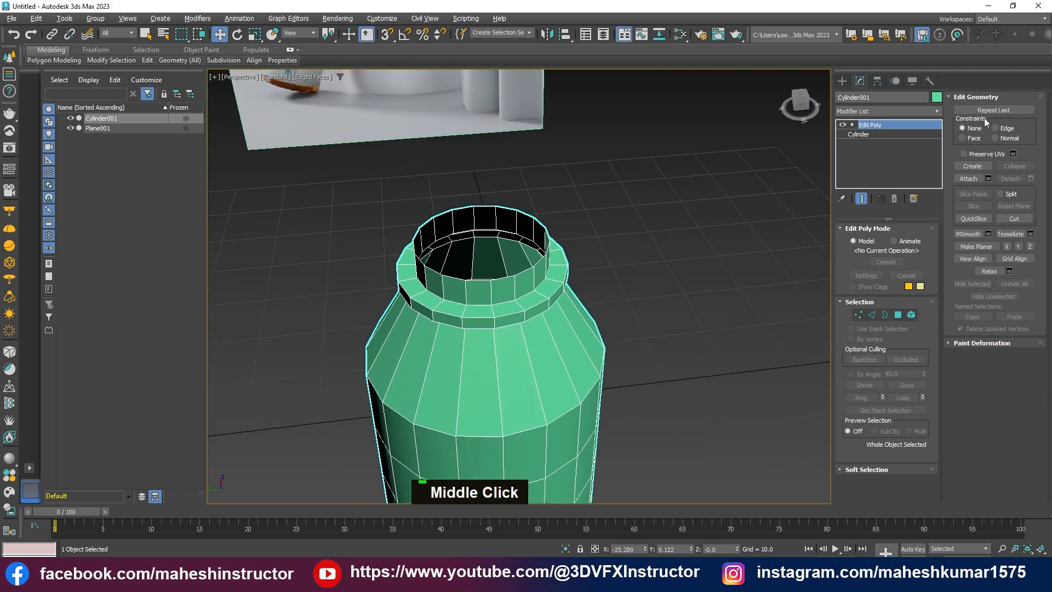
key(3)
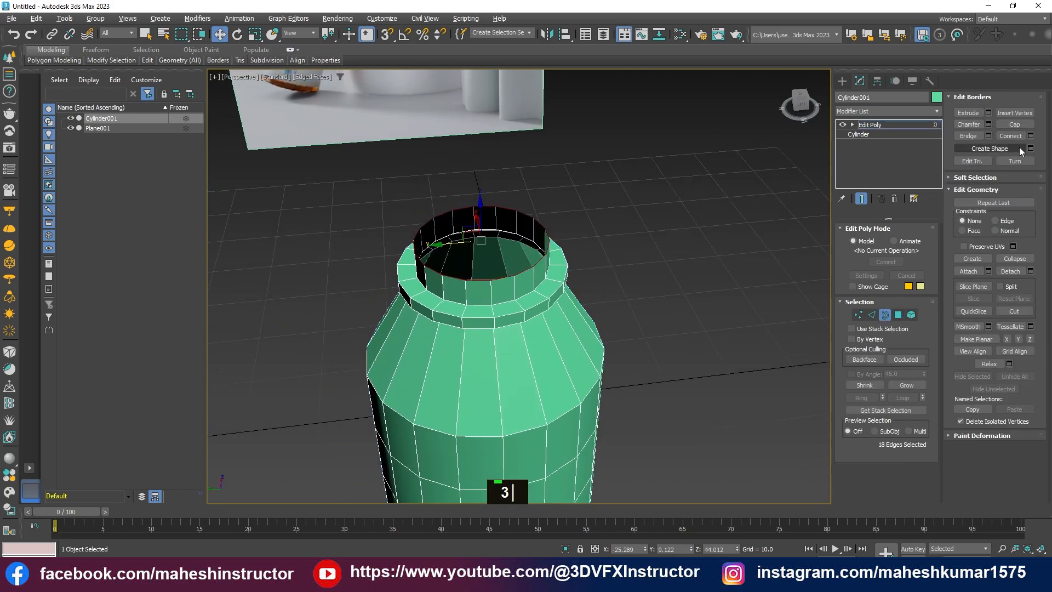
click(1014, 125)
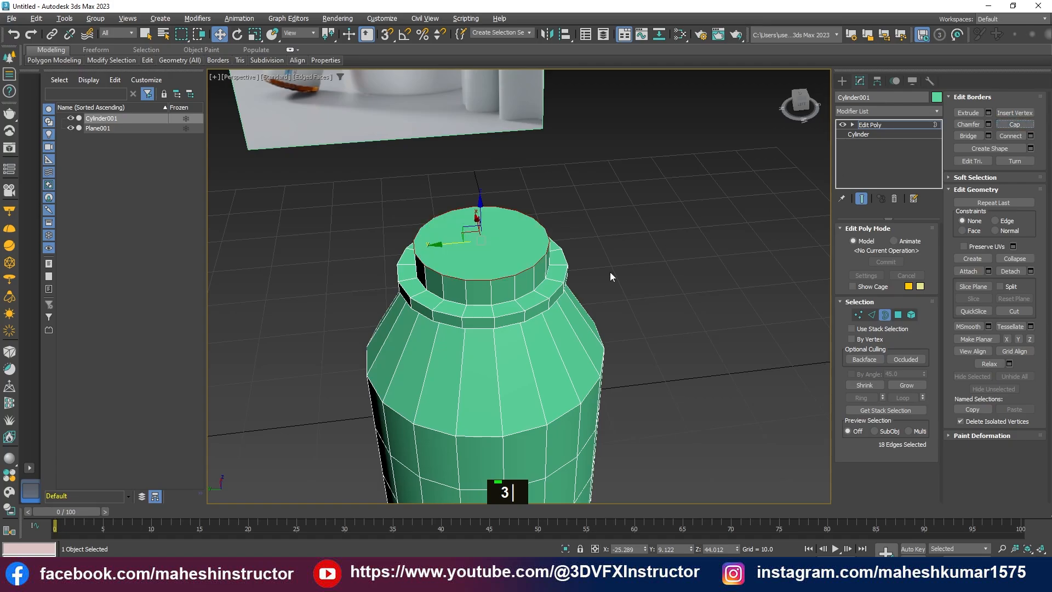
key(4)
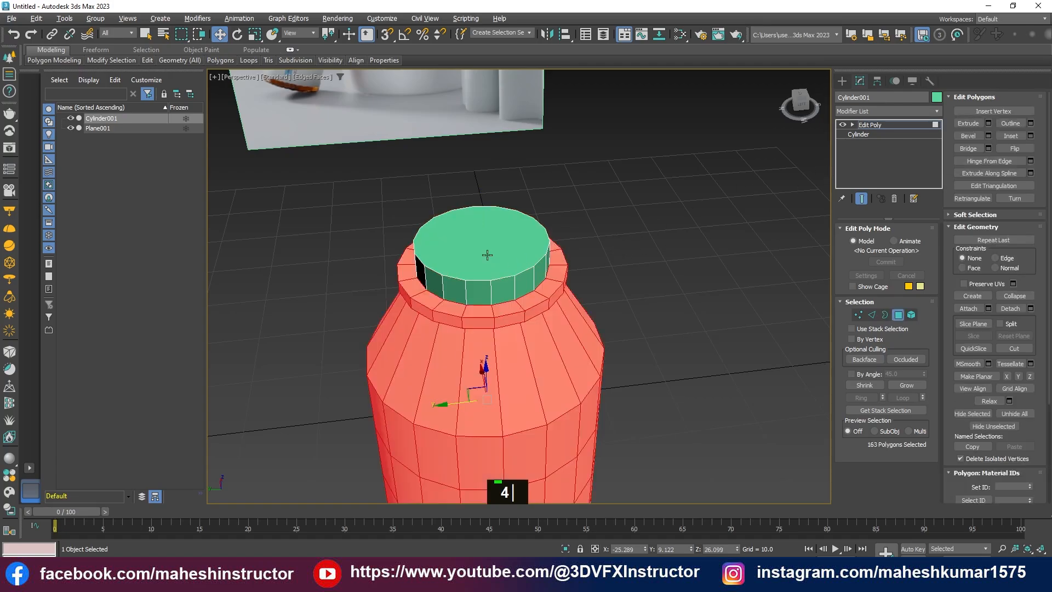
Select the flat cap polygon at the top of the bottle's neck
click(478, 250)
scroll(491, 259, up, 1)
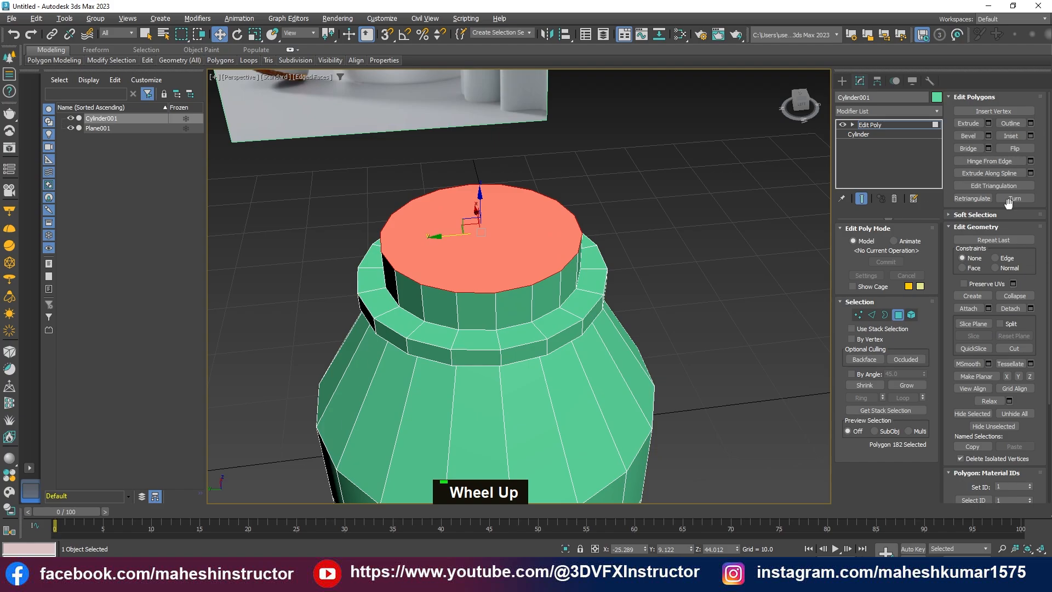
click(1030, 136)
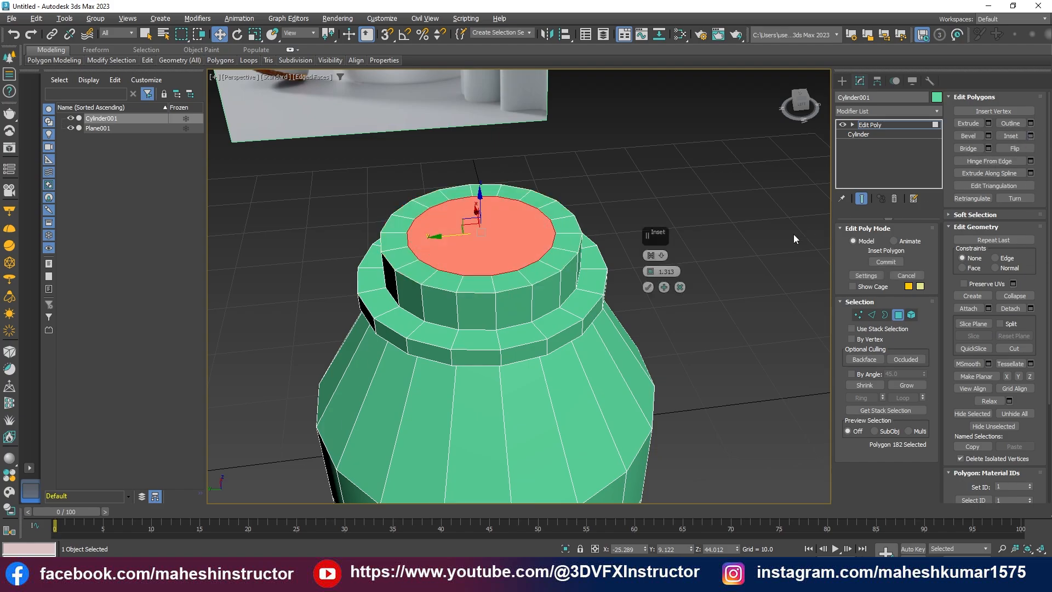
mouse_move(651, 270)
mouse_down()
mouse_move(652, 281)
mouse_move(656, 265)
mouse_up()
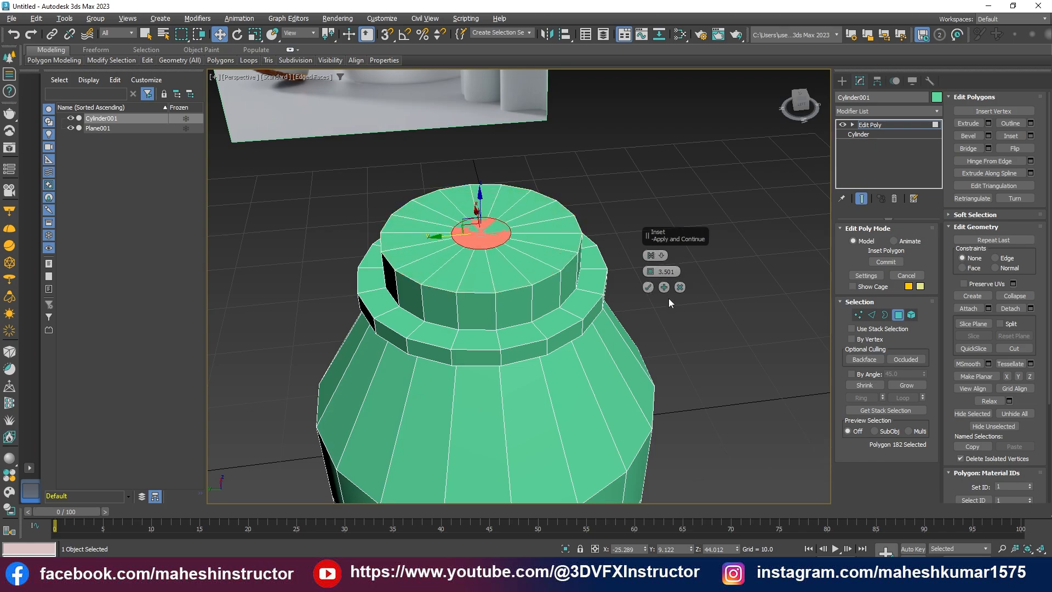
click(680, 287)
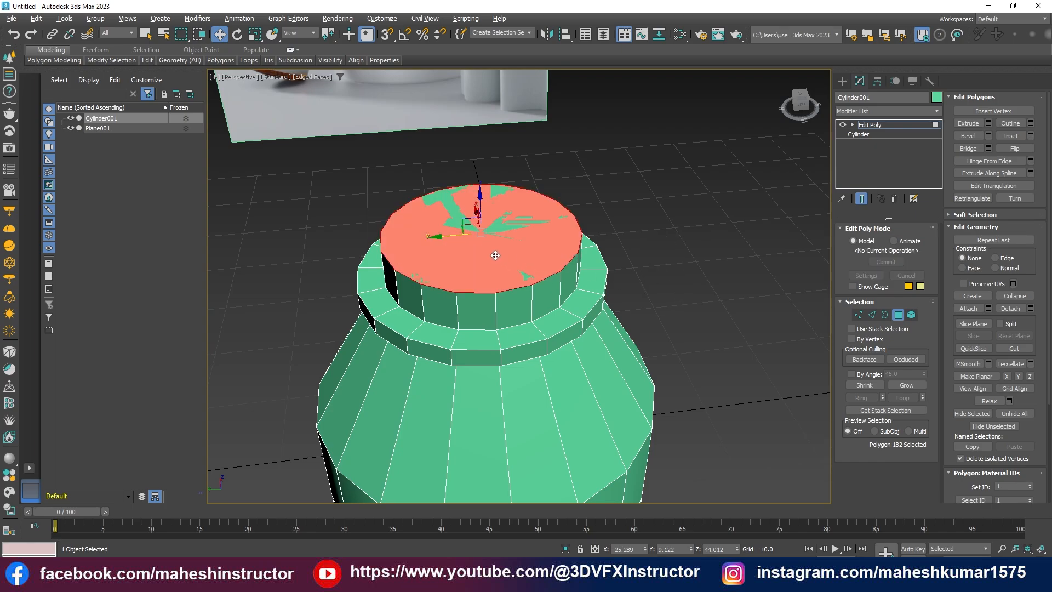
Detach the neck's cap polygon as a separate object named Object001 and hide the bottle cylinder
click(1030, 308)
click(561, 294)
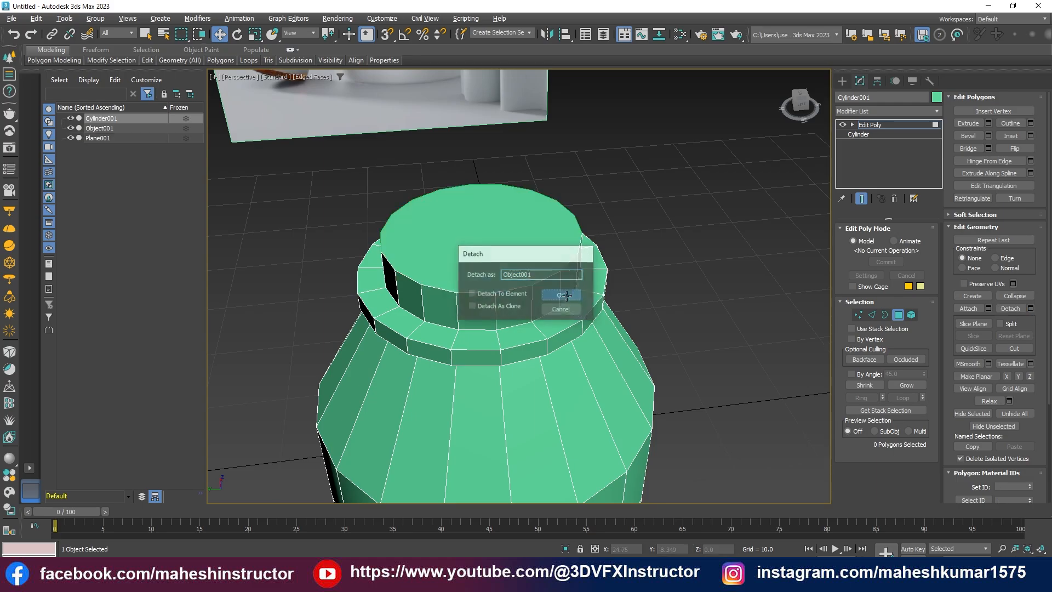
double_click(866, 125)
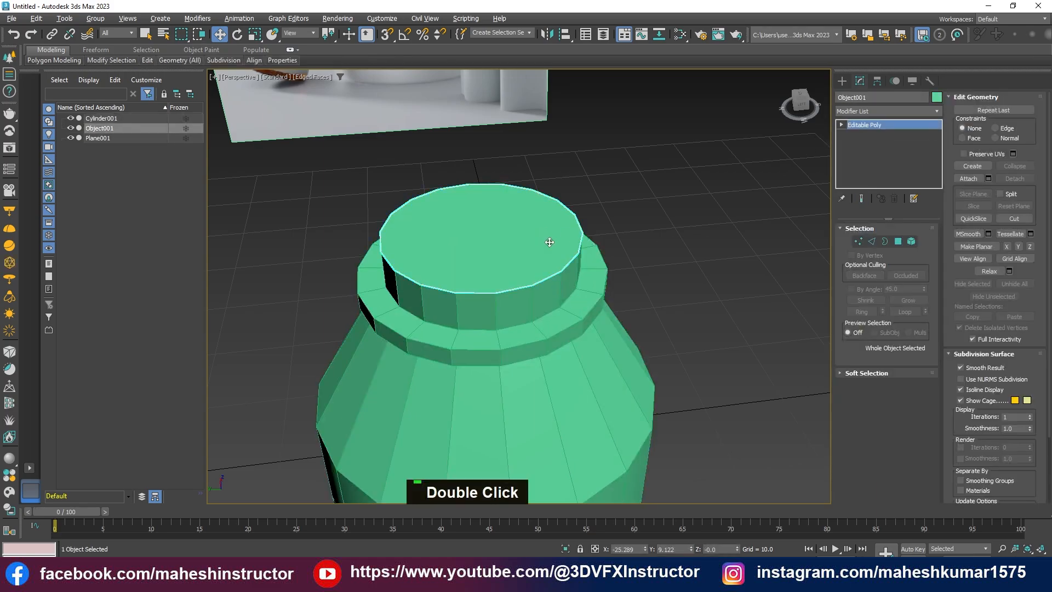
right_click(599, 354)
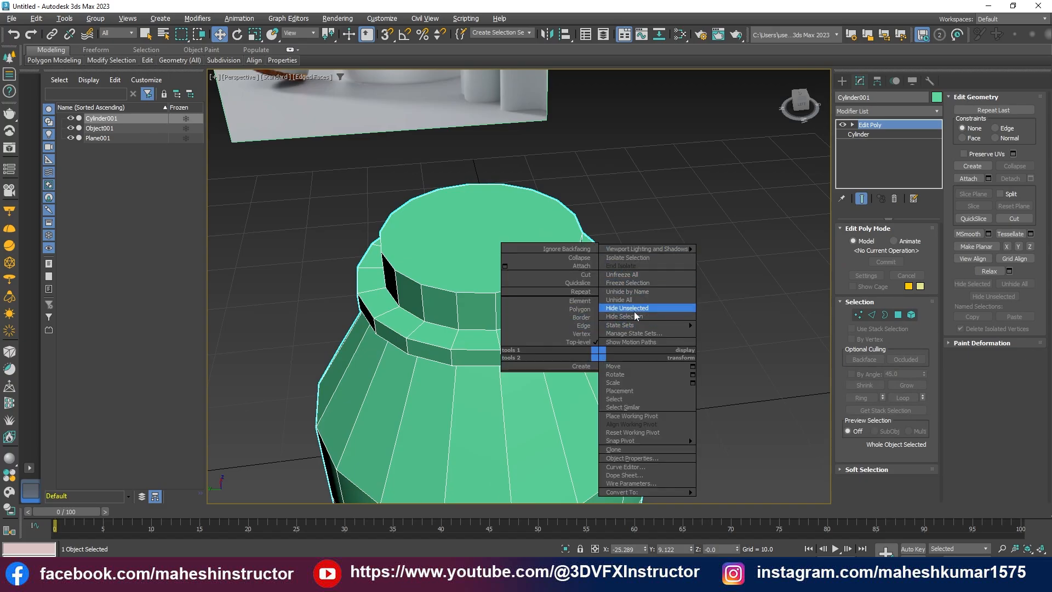
click(627, 316)
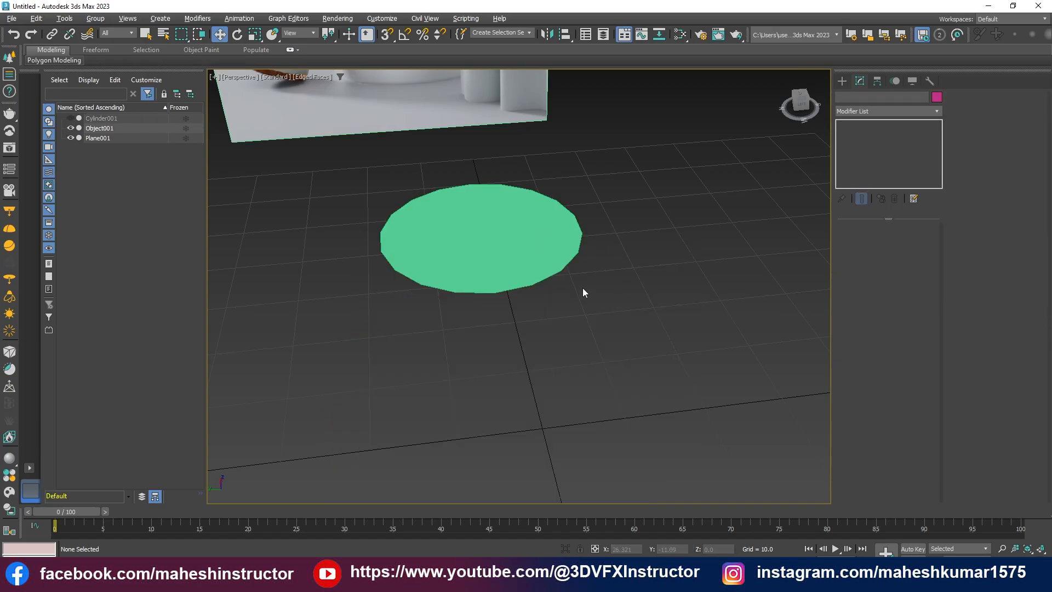
Save the scene as Medcine_bottle in the max_10;30 folder inside max work on drive E:
click(534, 262)
key(ctrl+s)
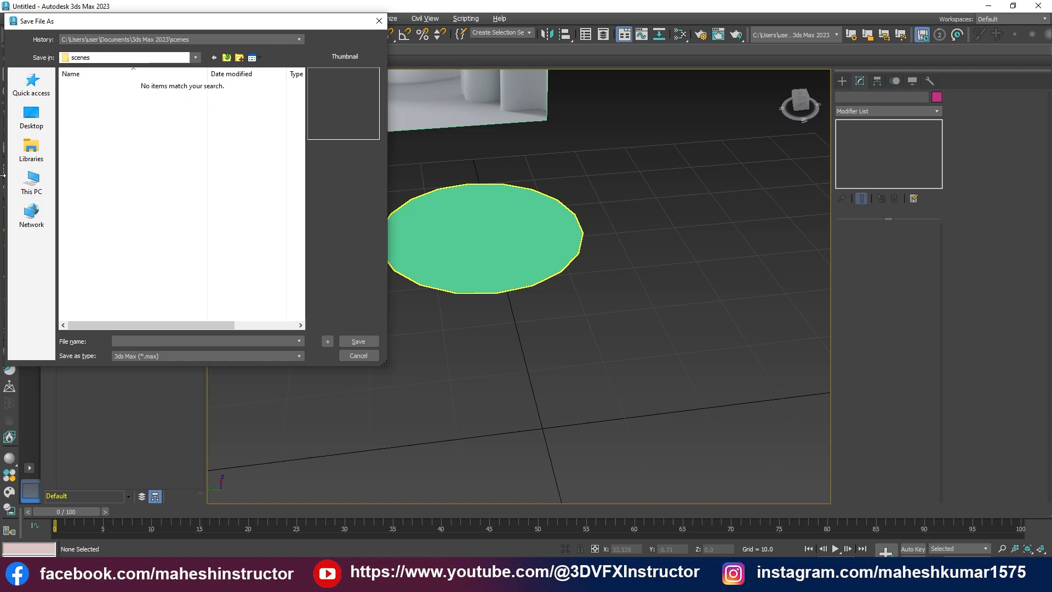
click(32, 180)
scroll(133, 274, down, 2)
double_click(133, 294)
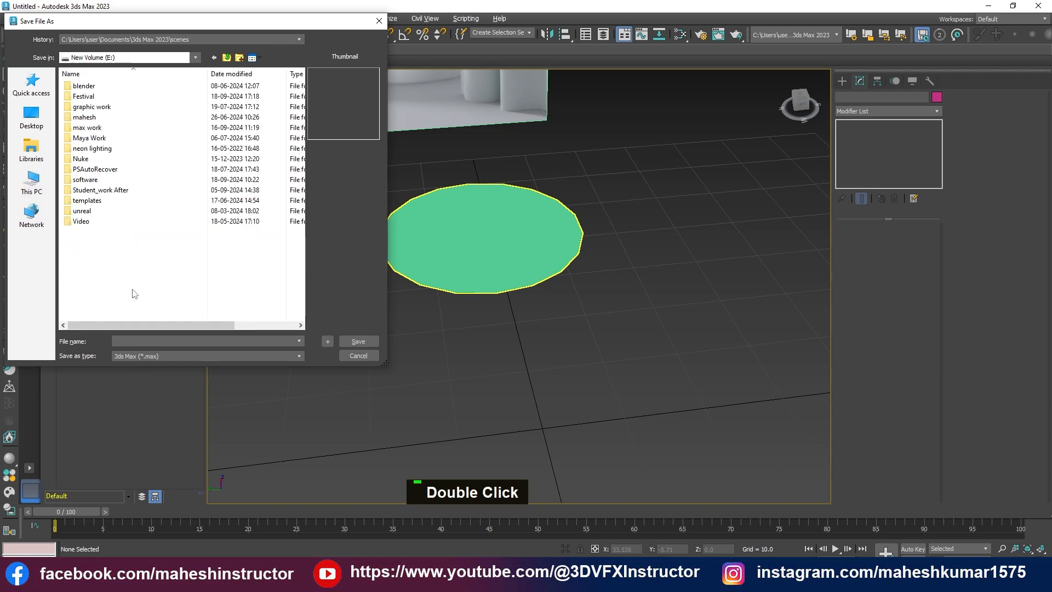
double_click(87, 128)
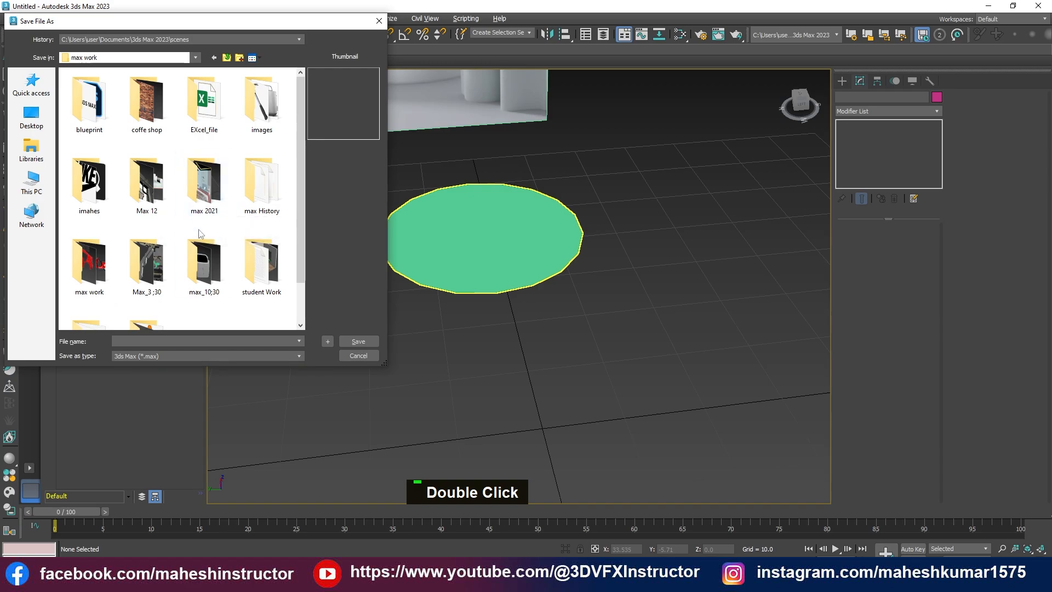
double_click(204, 261)
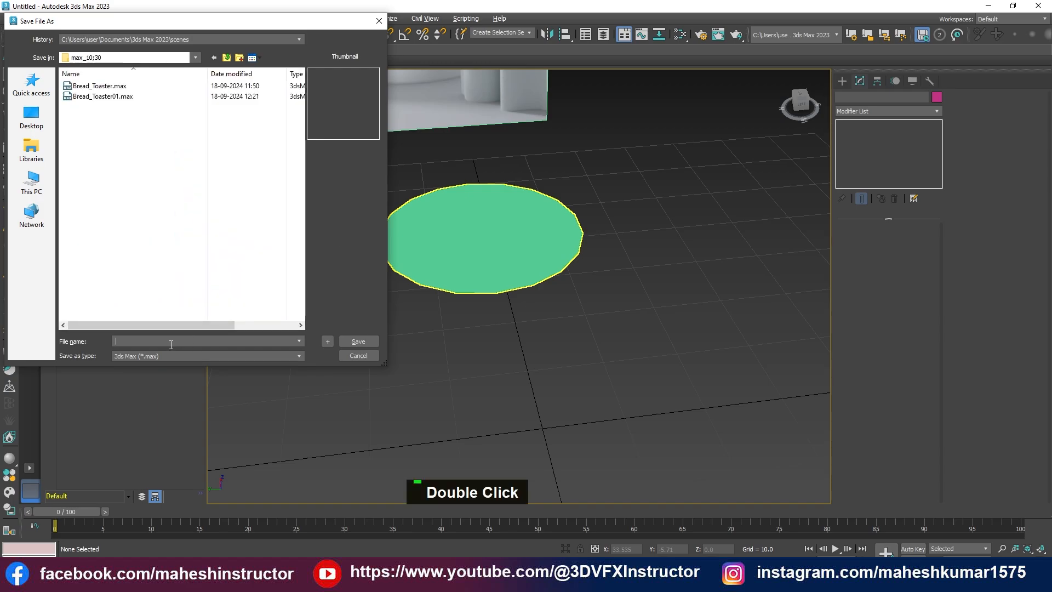
text(Medcine)
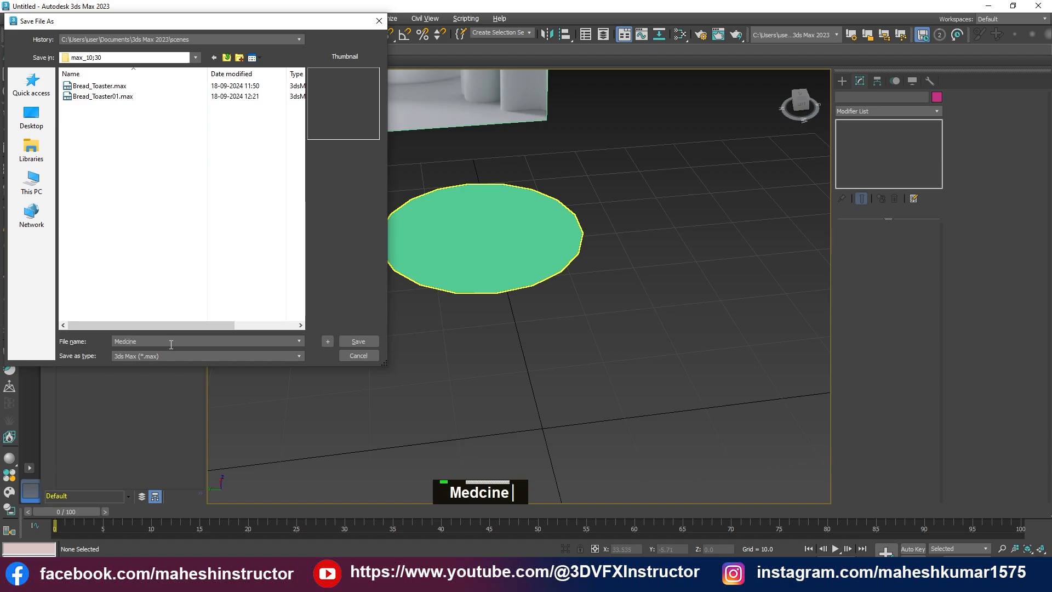
text(_bottle)
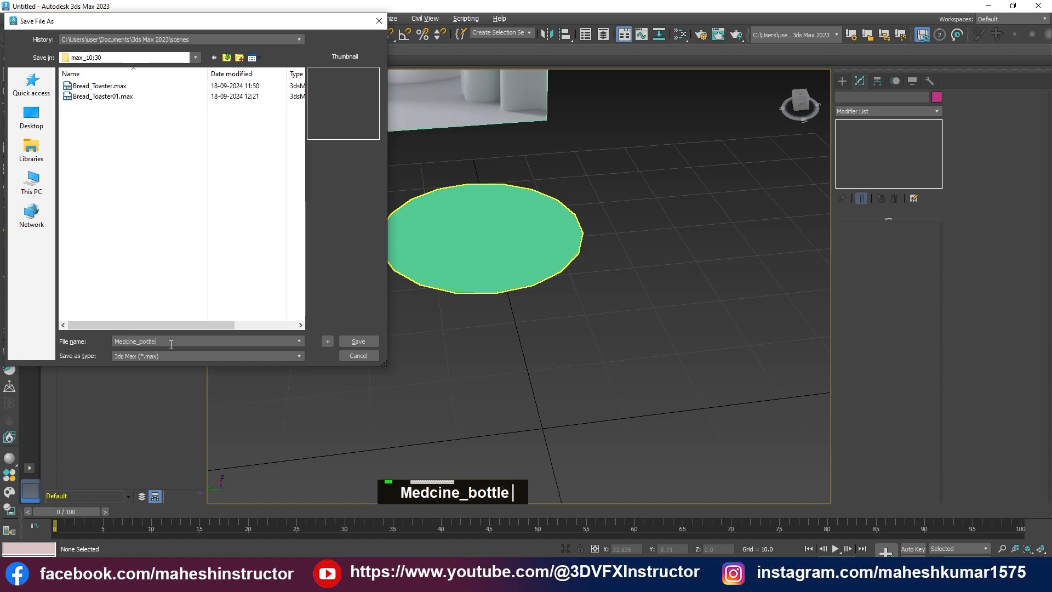
key(Return)
key(Return)
Extrude the detached disc's polygon straight up by about 6.6 units in the Left view to form the cap's collar, and leave polygon level
click(544, 241)
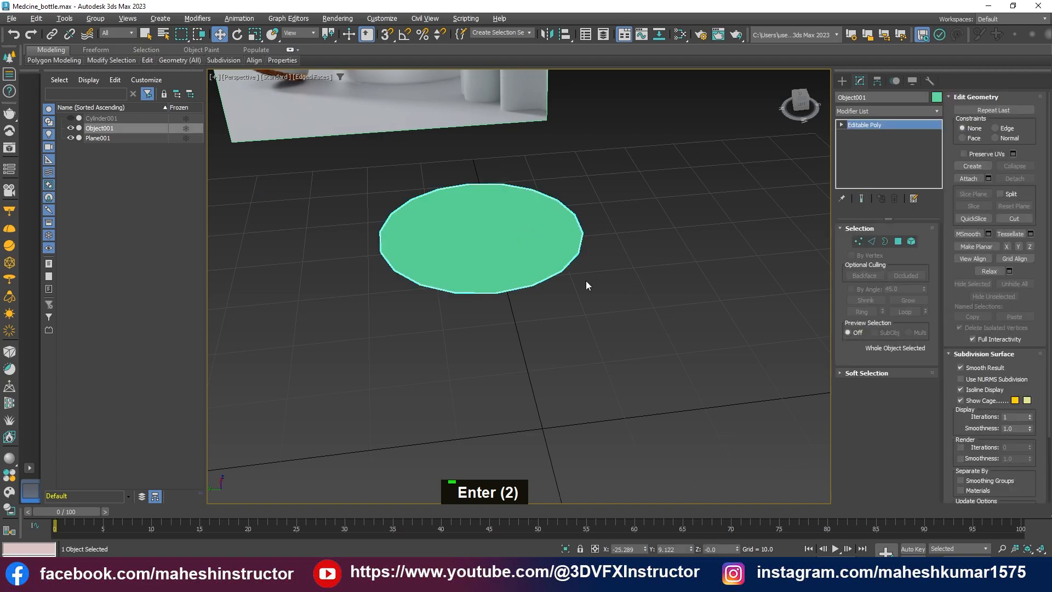
key(alt+w)
key(alt+w)
middle_click(495, 272)
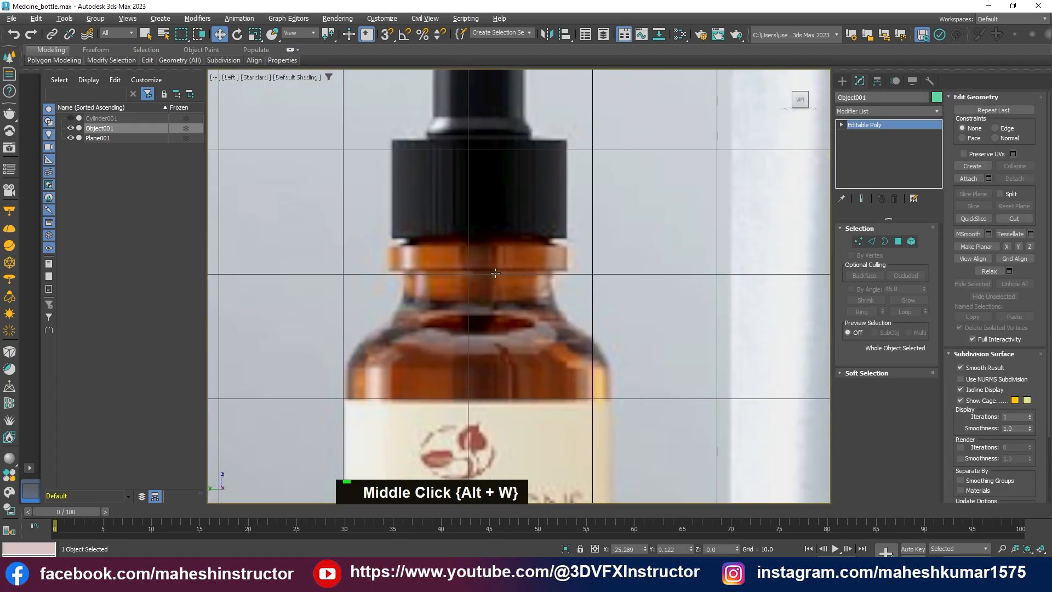
key(alt+w)
middle_click(638, 366)
key(alt+w)
key(4)
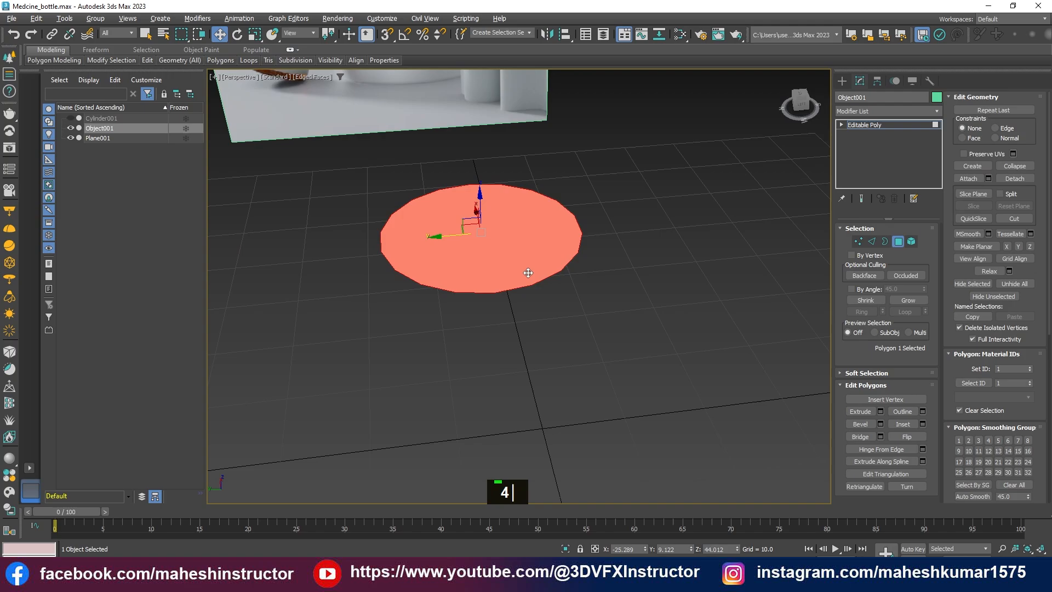
key(w)
key(alt+w)
key(alt+w)
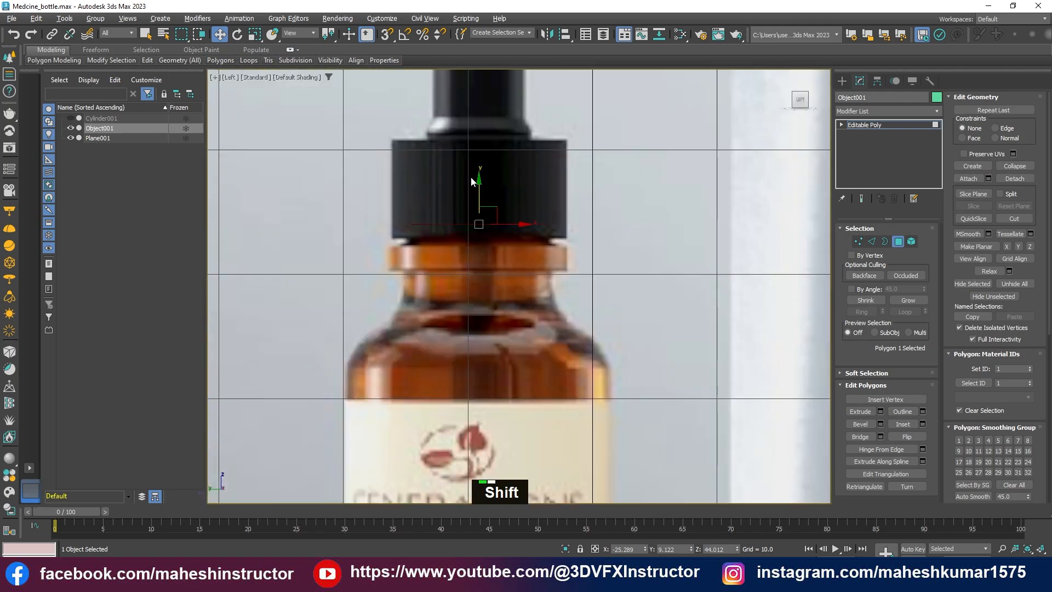
shift+drag(478, 188, 479, 98)
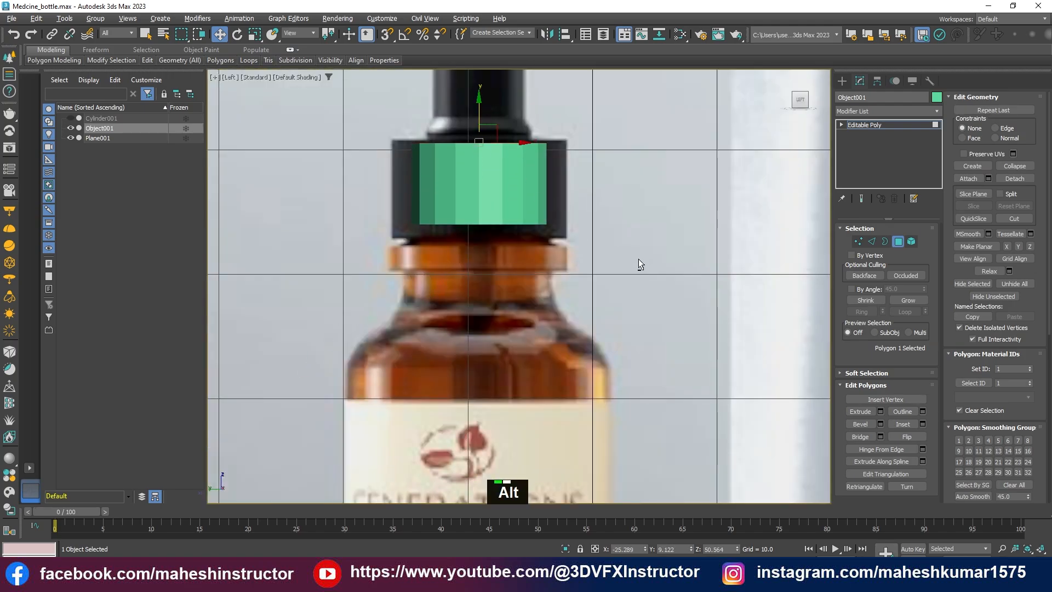
key(alt+w)
key(alt+w)
alt+middle_drag(651, 401, 589, 282)
key(w)
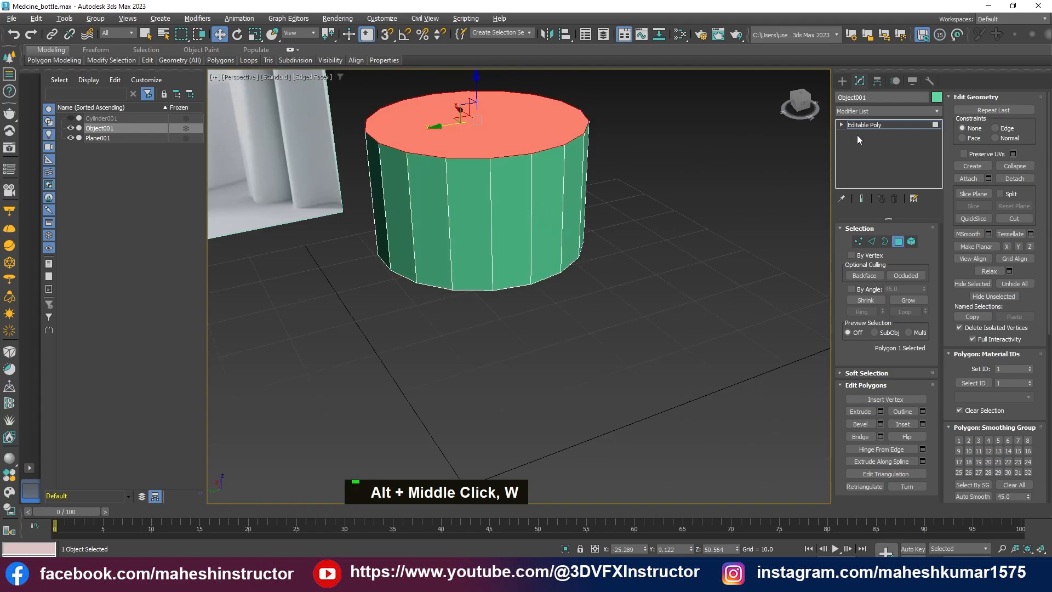
click(862, 126)
Compare the extruded collar's width and height with the black cap in the reference image in the Left and Perspective views
key(alt+w)
key(alt+w)
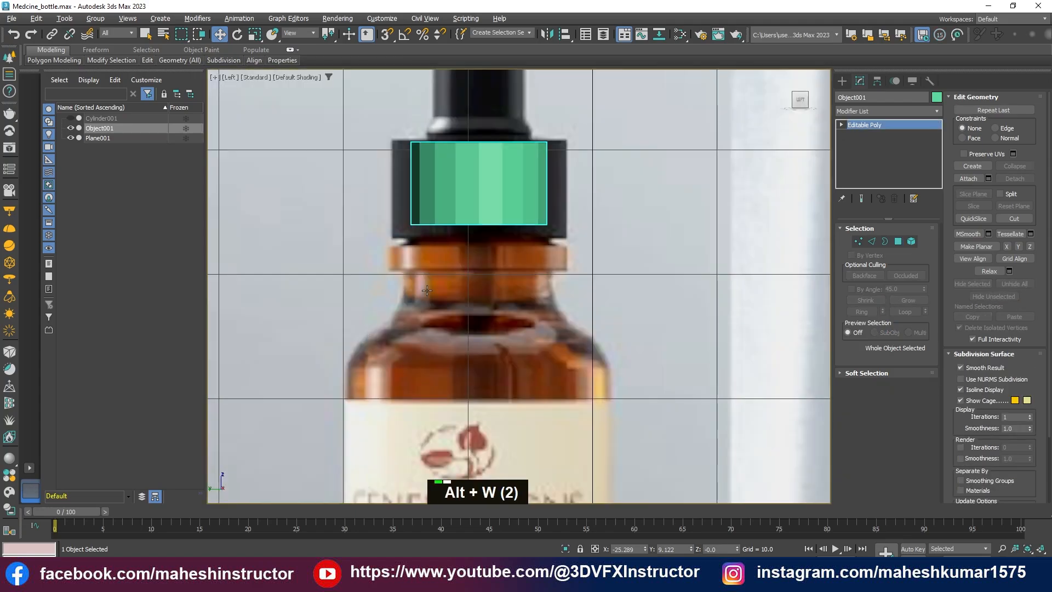
middle_drag(468, 206, 463, 245)
scroll(463, 246, down, 5)
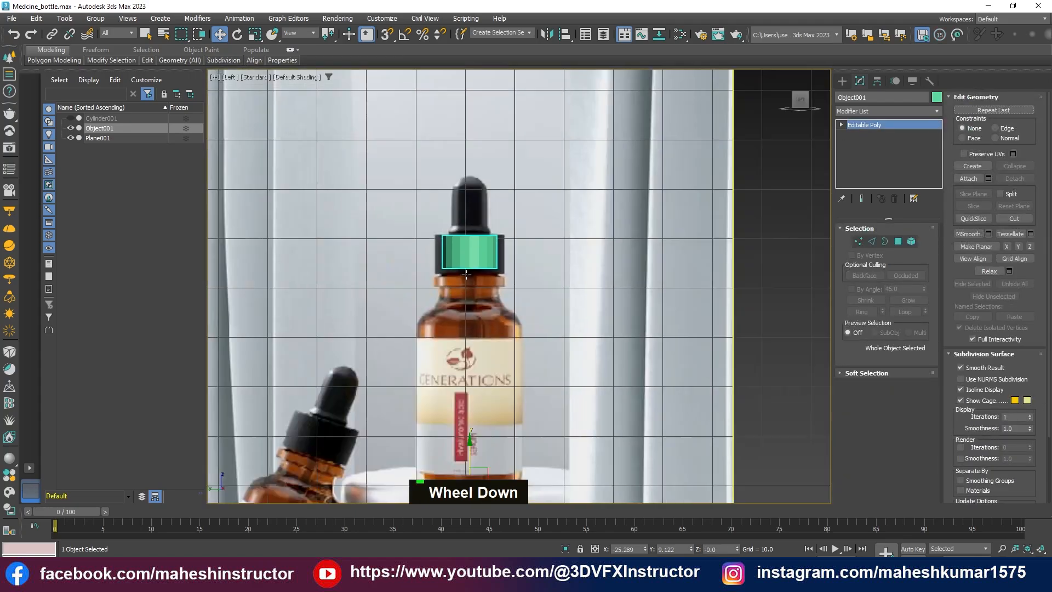
scroll(461, 267, up, 5)
scroll(461, 267, down, 5)
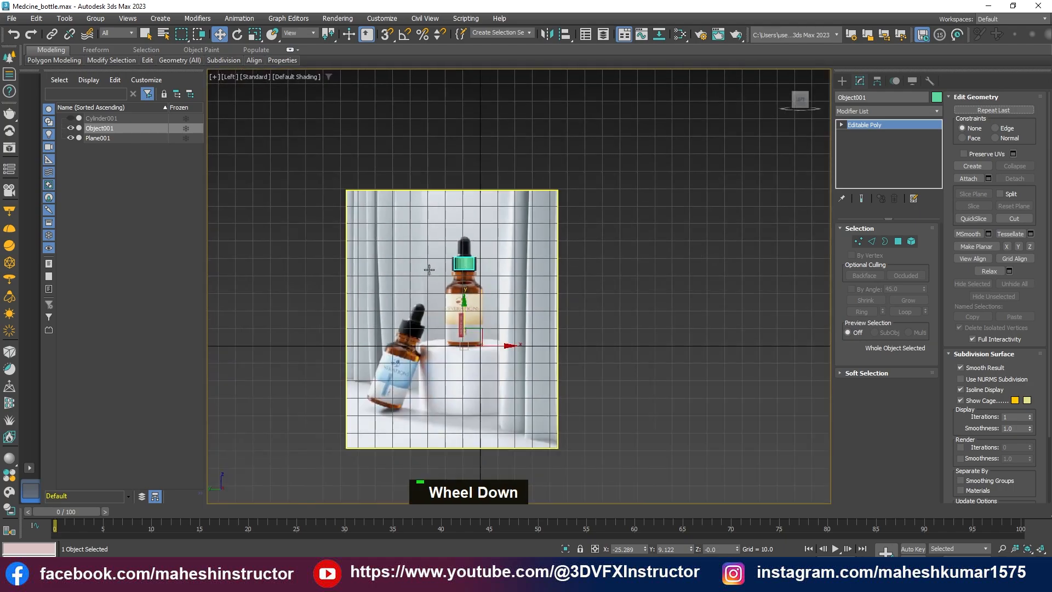
scroll(448, 277, up, 5)
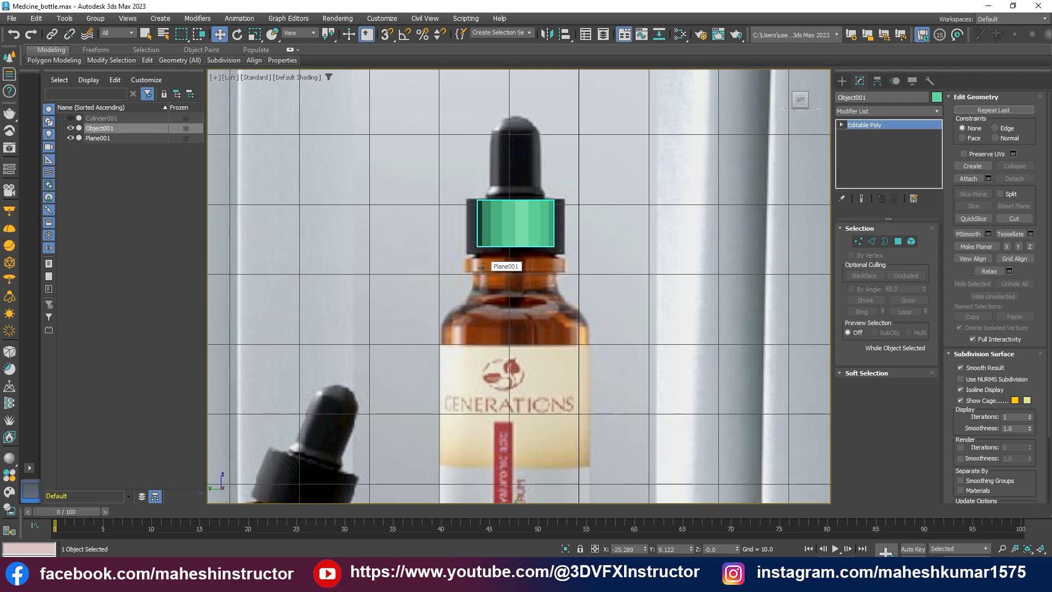
key(alt+w)
key(alt+w)
scroll(503, 326, down, 5)
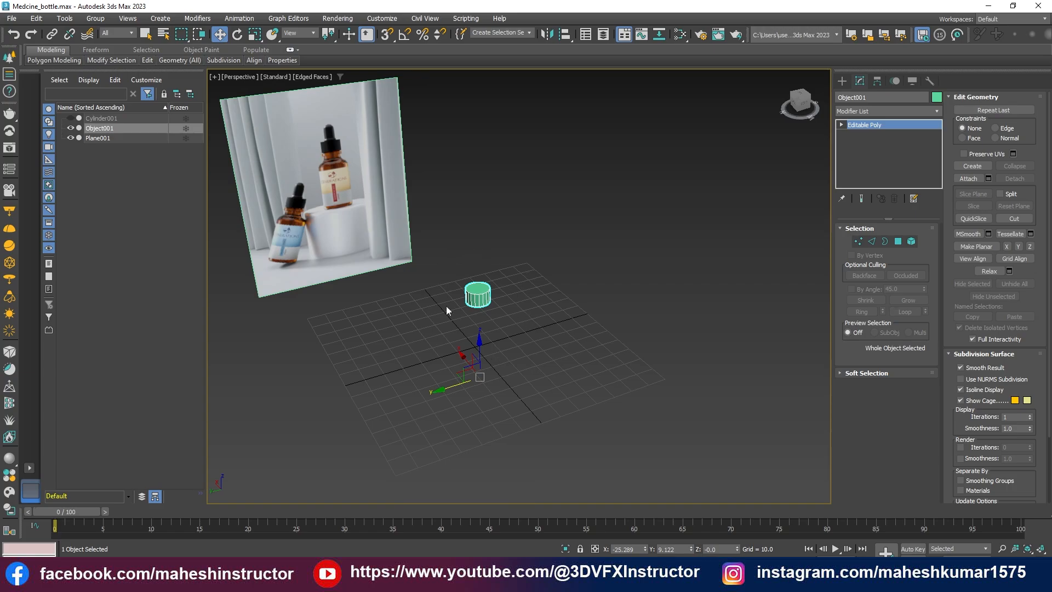
Center the collar object's pivot to the object and return to its modifier settings
click(877, 81)
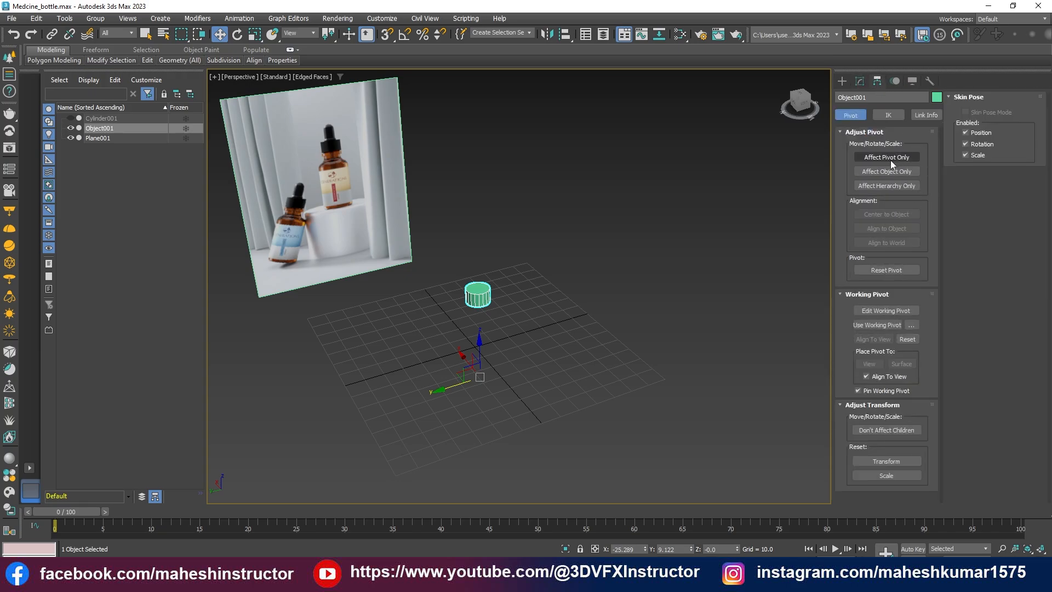
click(877, 158)
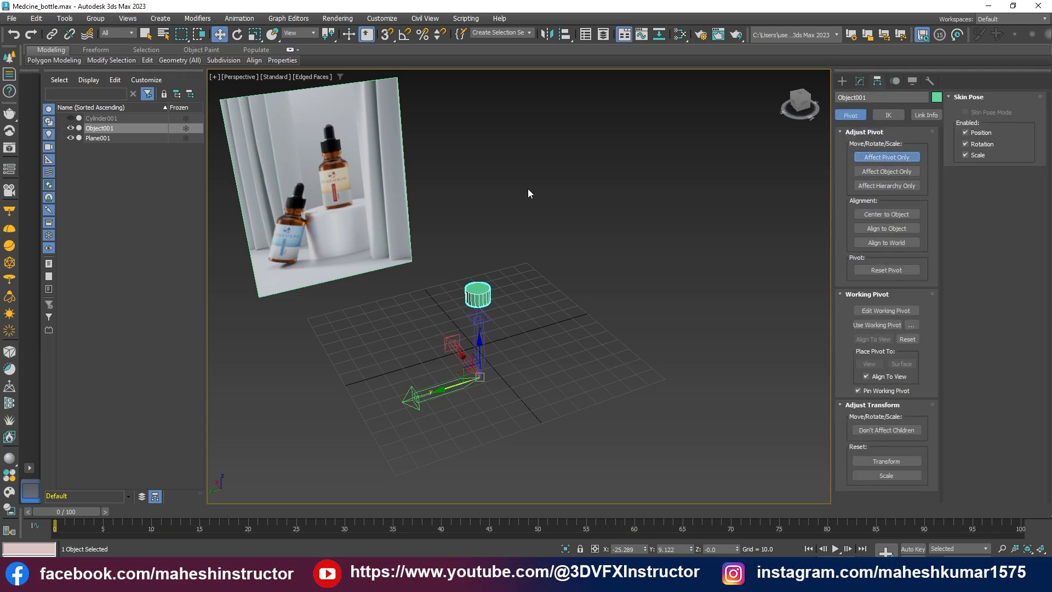
click(879, 214)
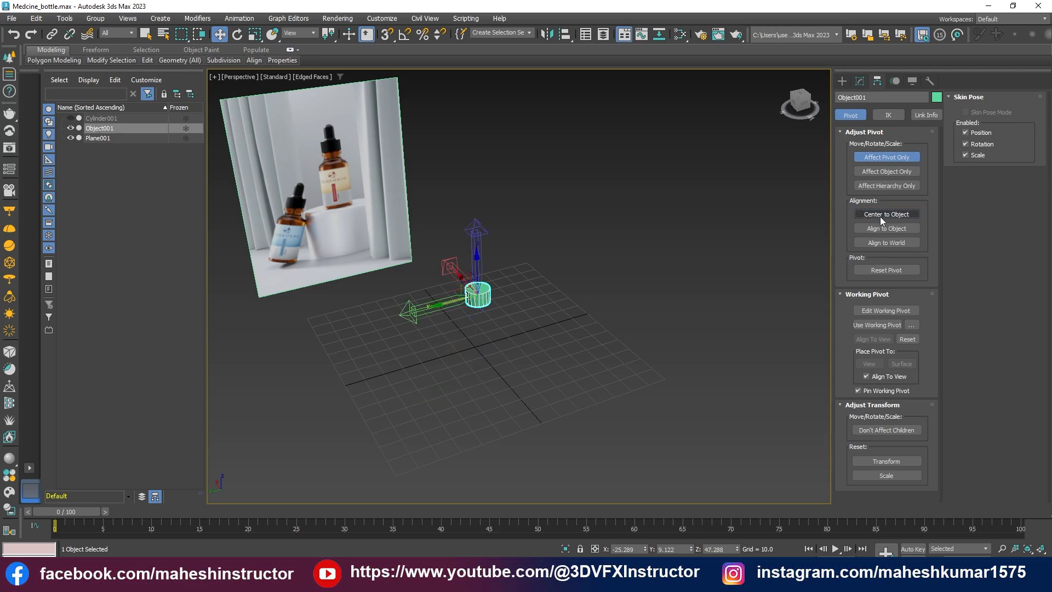
click(877, 158)
click(844, 82)
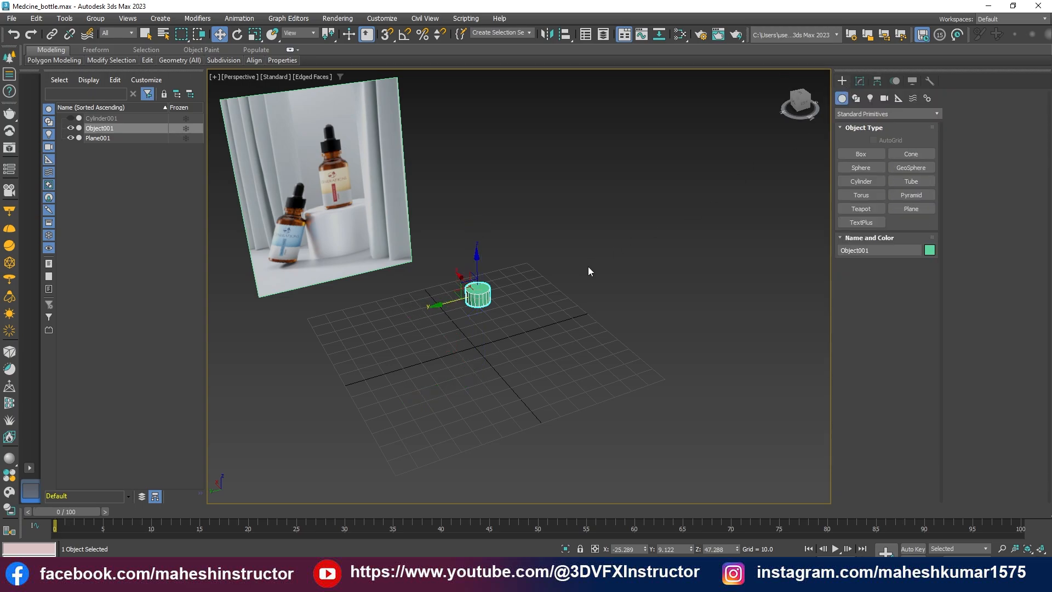
click(859, 81)
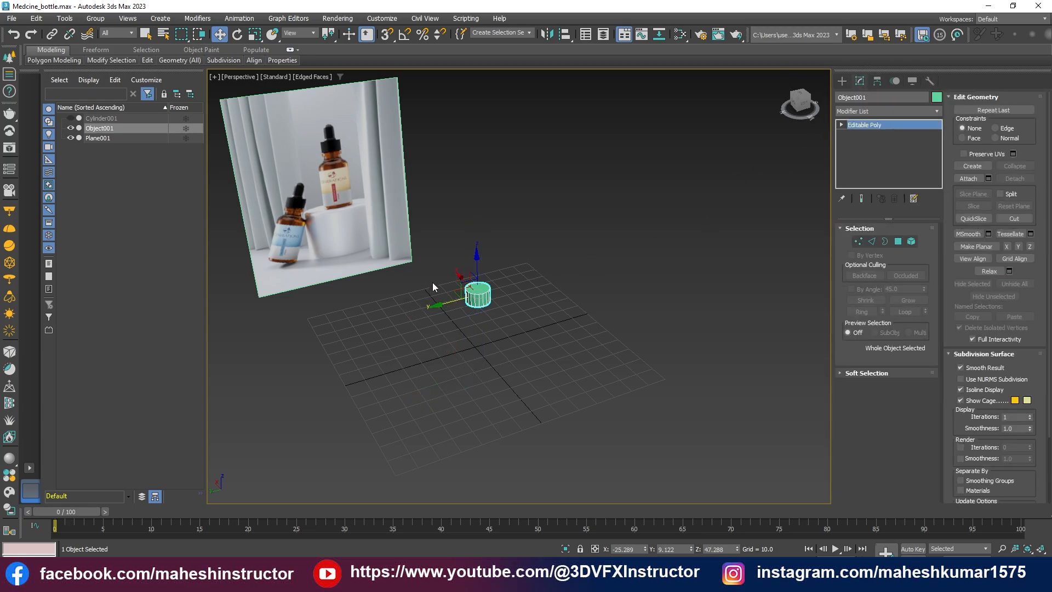
Scale the collar up uniformly in the Left view and move it down about 0.6 units to fit the reference's black cap
scroll(433, 287, up, 3)
key(alt+w)
key(alt+w)
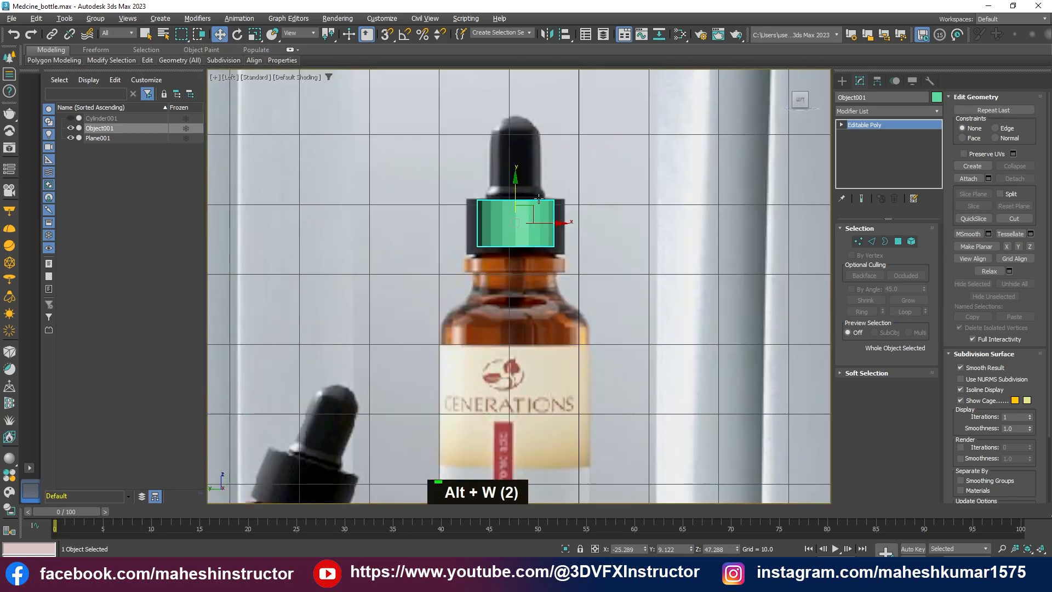
key(r)
drag(530, 227, 510, 205)
scroll(526, 207, up, 2)
key(w)
Check the collar's edges against the reference cap up close in the Left view, using see-through display temporarily
key(alt+x)
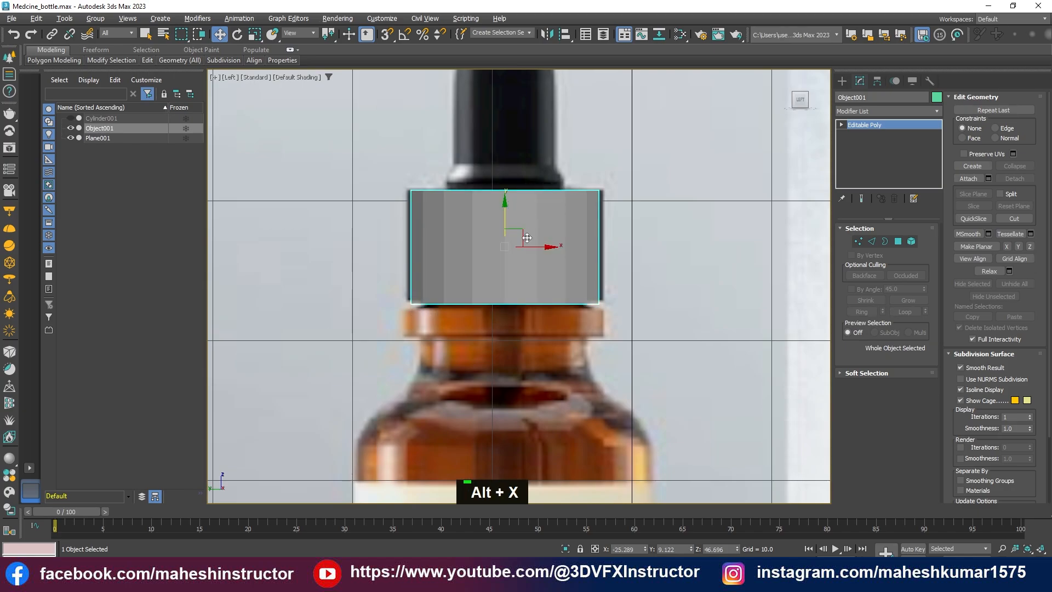
scroll(543, 230, up, 2)
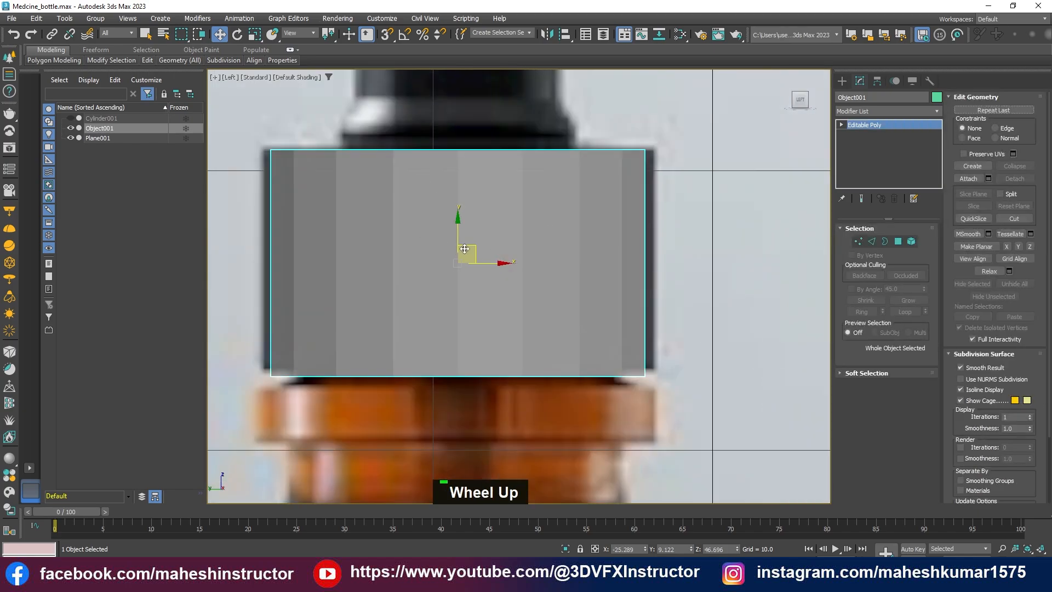
key(alt)
key(alt)
key(alt+x)
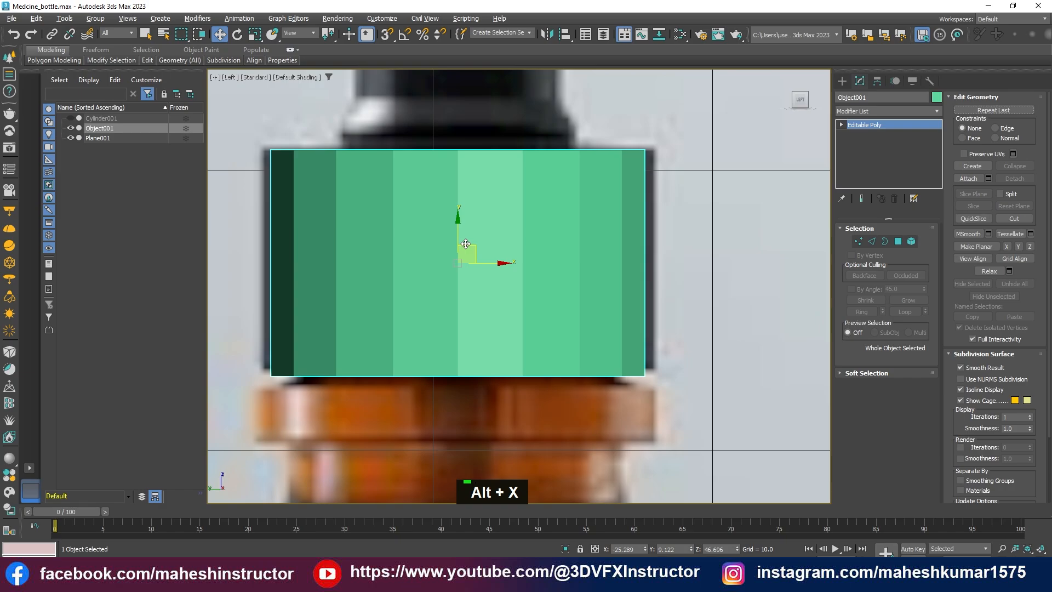
key(alt)
key(alt)
key(alt+w)
key(alt+w)
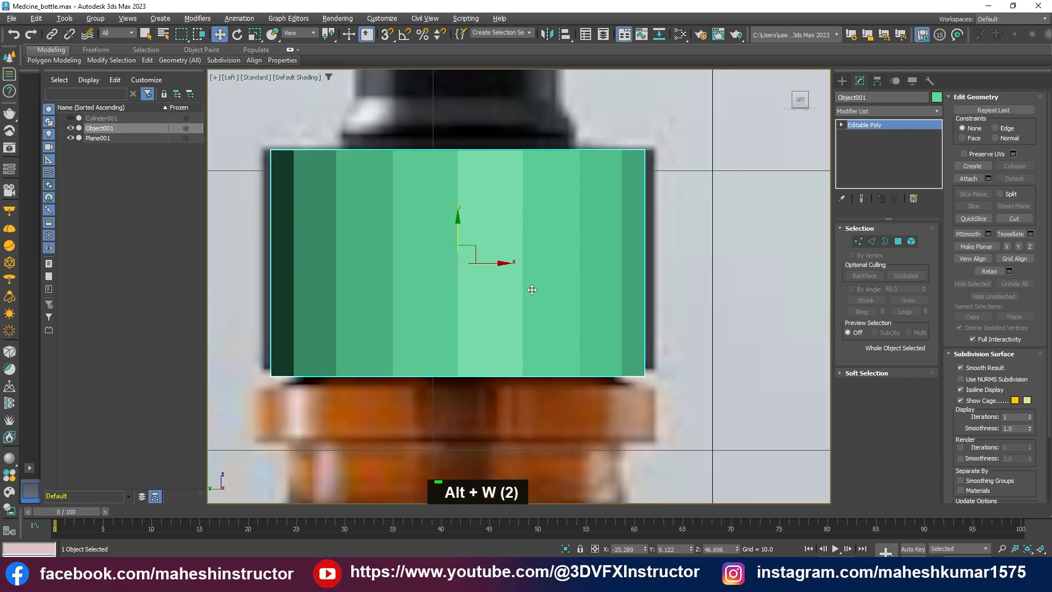
Move the collar up about 0.17 units in the Left view to align it with the reference's black cap
key(alt+w)
key(alt+w)
scroll(458, 252, down, 2)
mouse_move(457, 213)
mouse_down()
mouse_move(458, 226)
mouse_move(456, 210)
mouse_up()
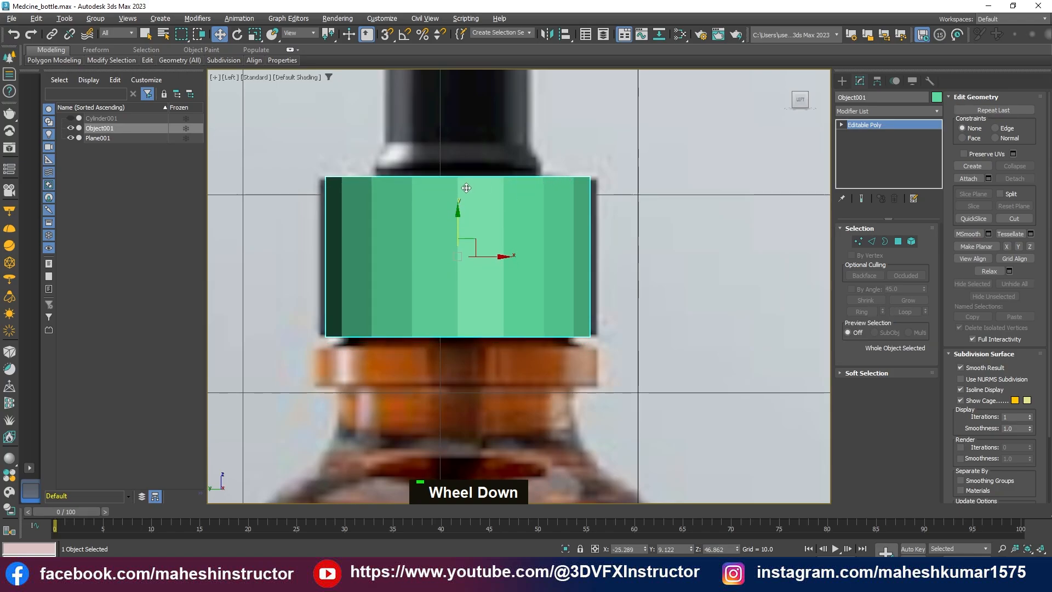
key(alt+w)
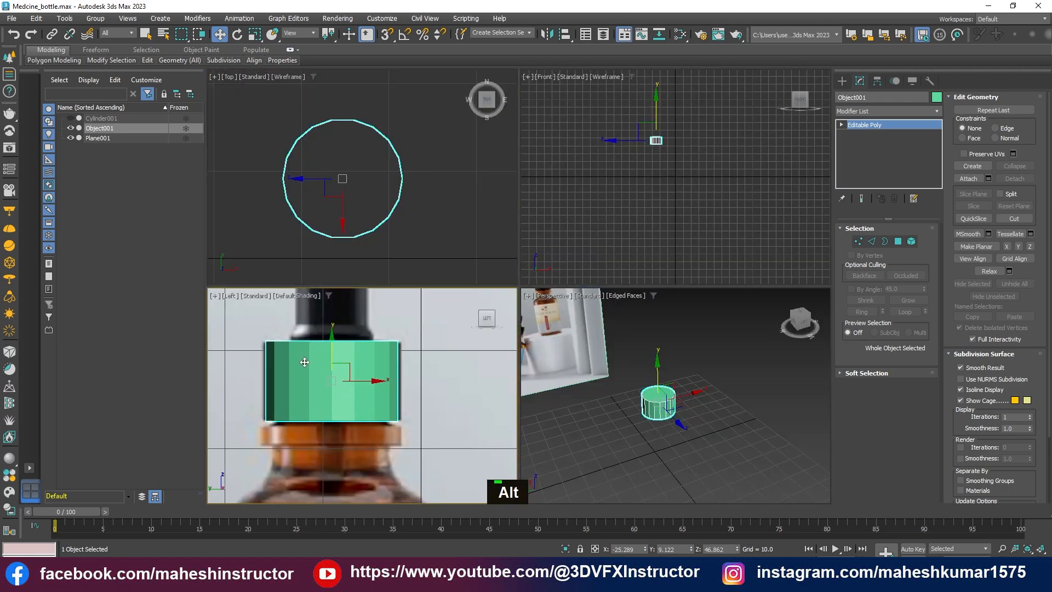
Inset the collar's top polygon by 1.0 in the Perspective view
scroll(669, 425, up, 3)
alt+middle_drag(670, 426, 660, 416)
alt+scroll(663, 422, up, 2)
key(4)
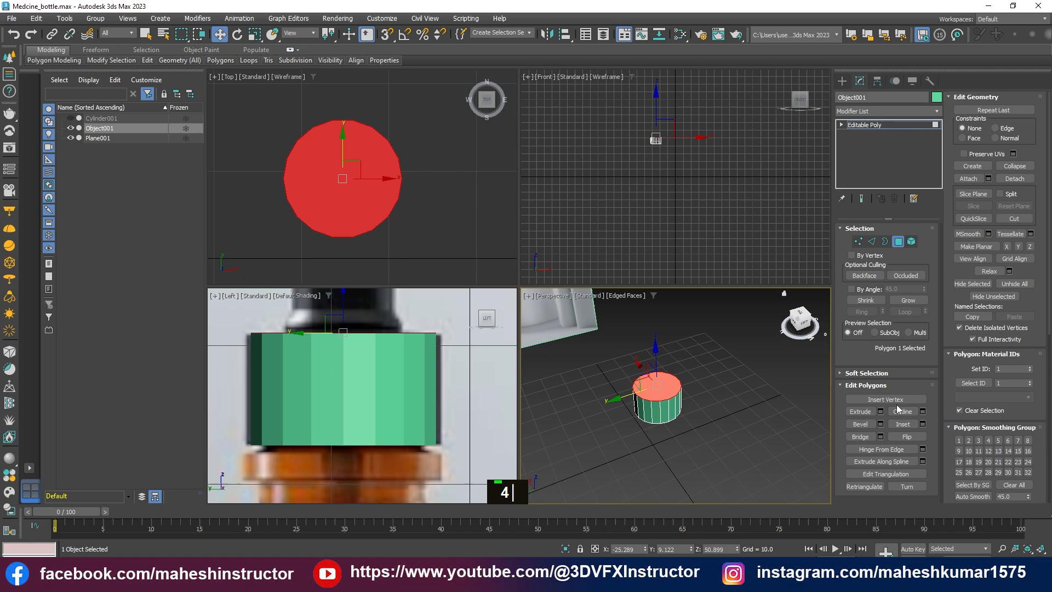
click(922, 424)
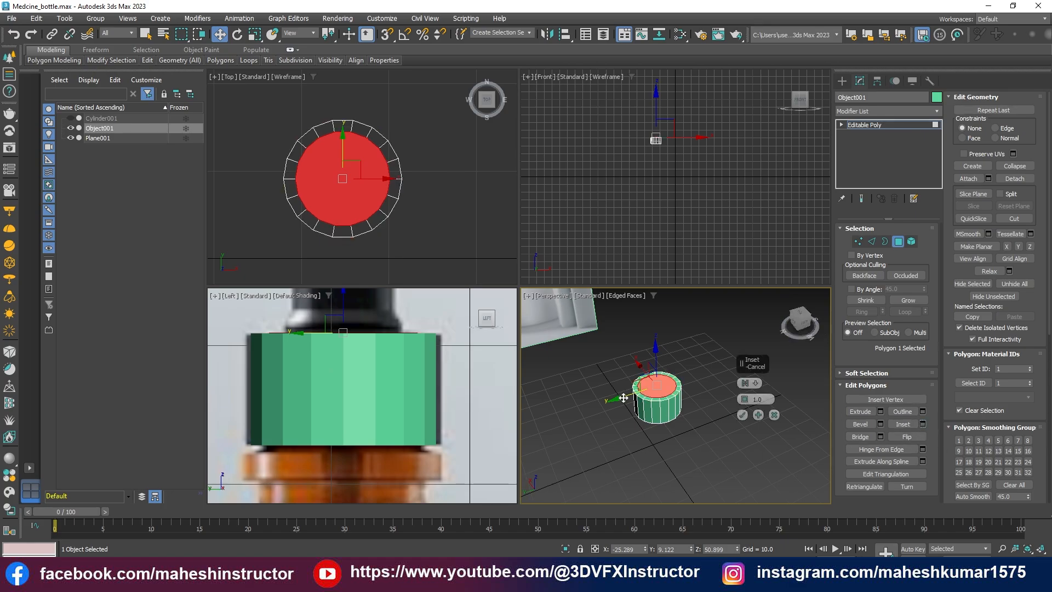
click(743, 414)
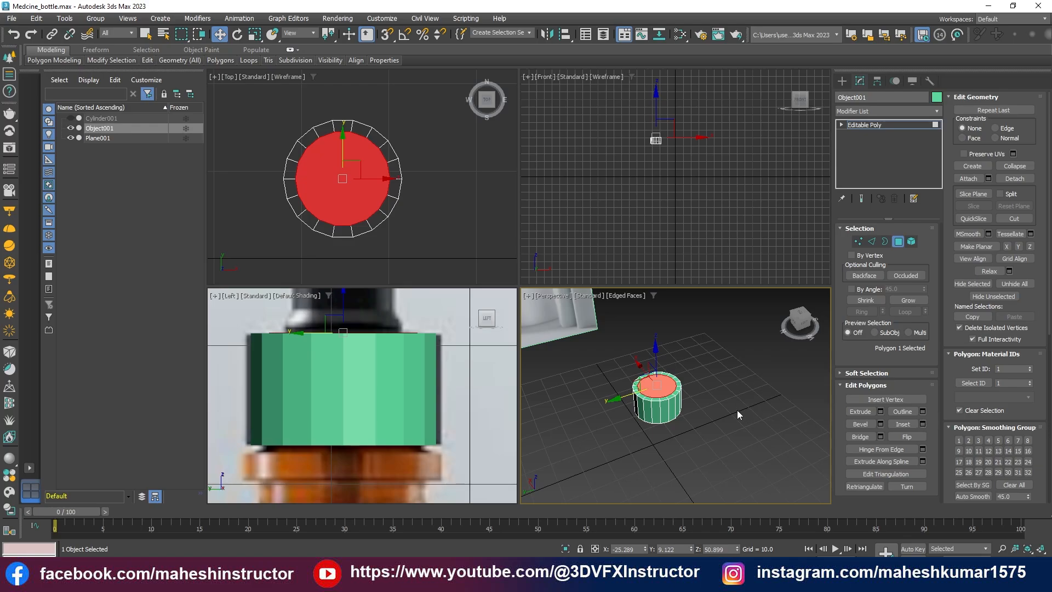
Scale the inset polygon on the collar's top down uniformly to about 87 percent
key(r)
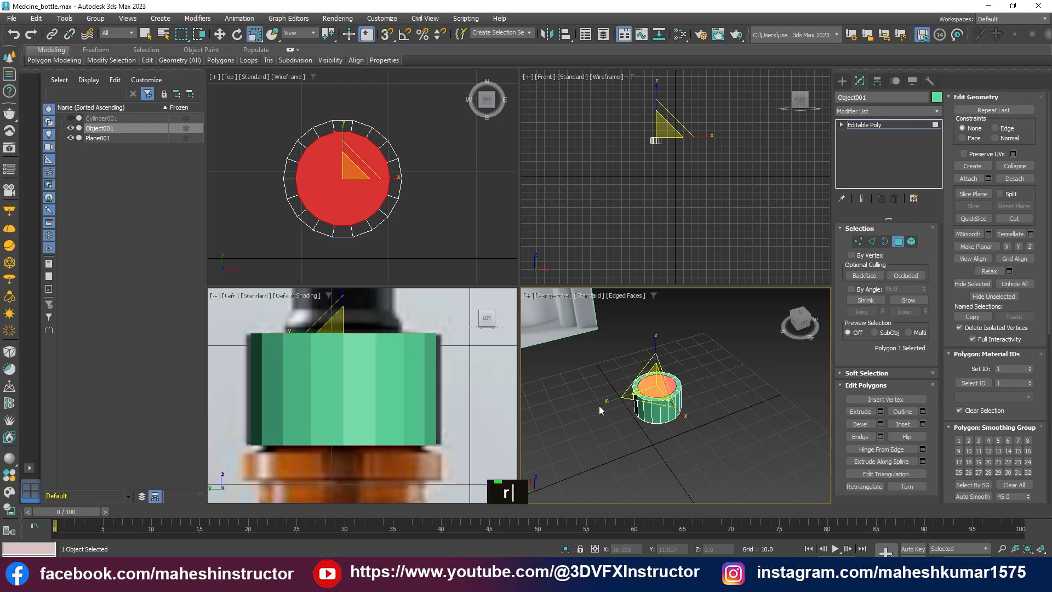
right_click(307, 371)
key(F4)
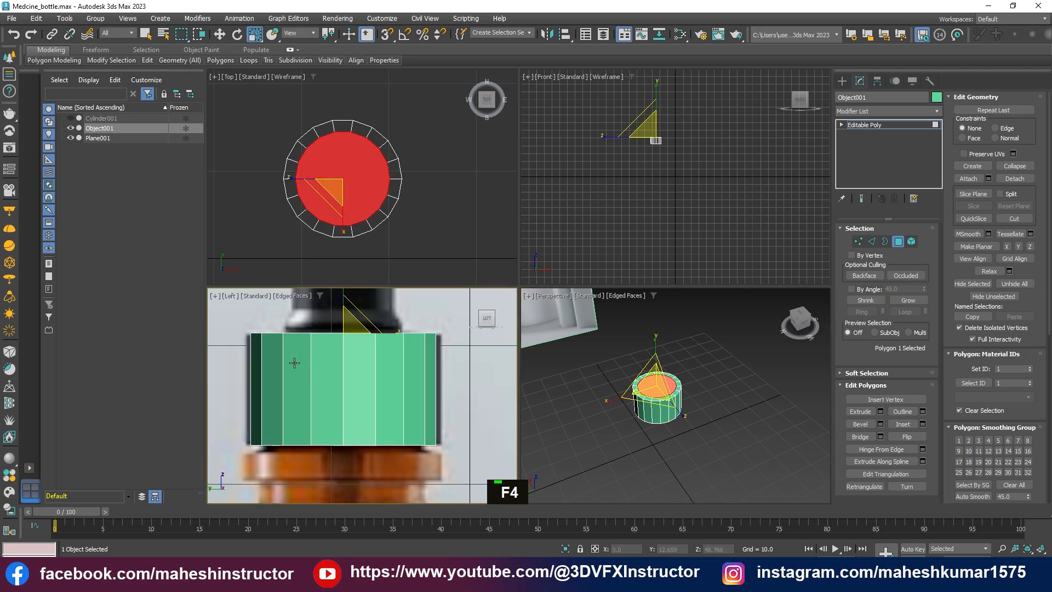
key(F4)
scroll(293, 364, up, 2)
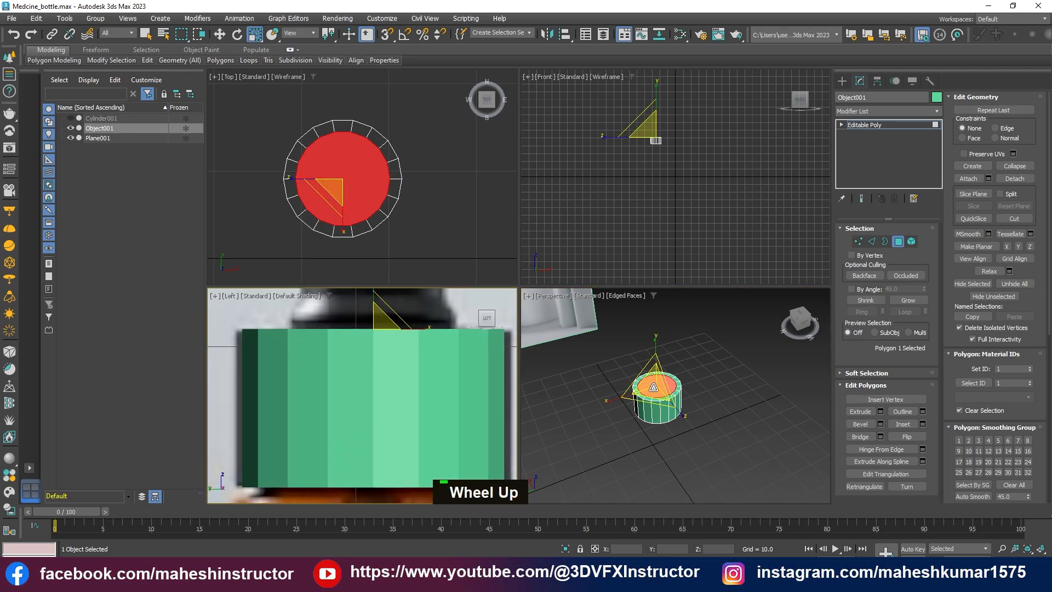
right_click(656, 389)
drag(656, 389, 650, 397)
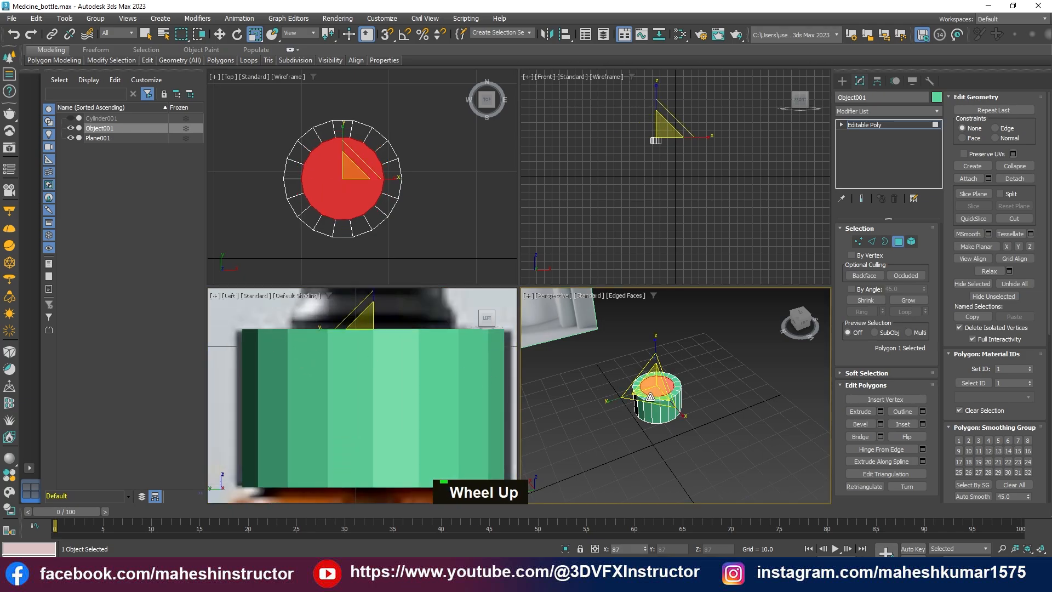
Raise the top polygon about 0.55 units, turn on see-through display and narrow the polygon to match the reference's dropper base
key(w)
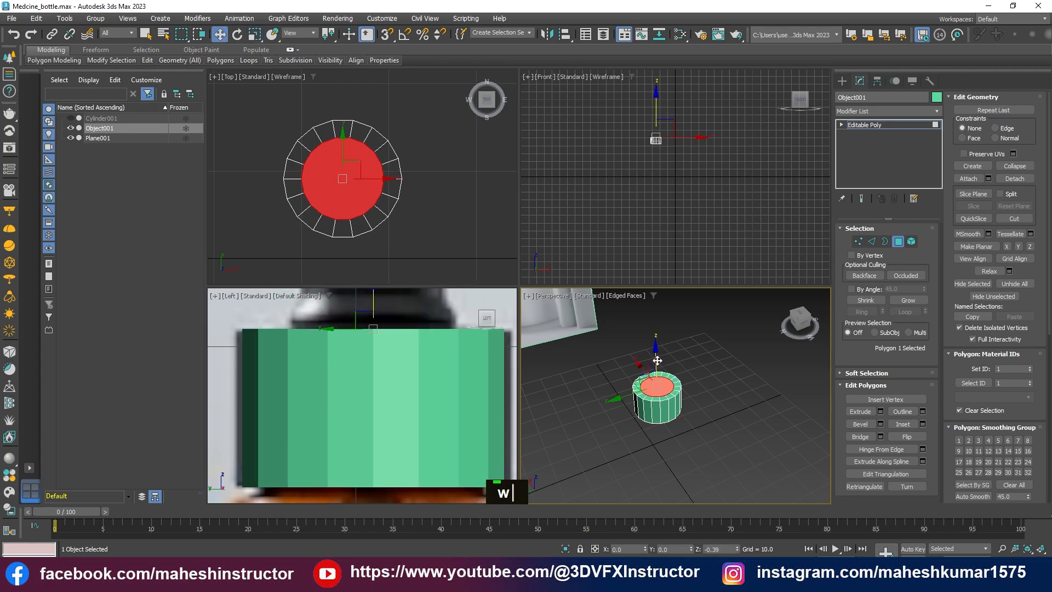
drag(658, 362, 659, 357)
key(alt+x)
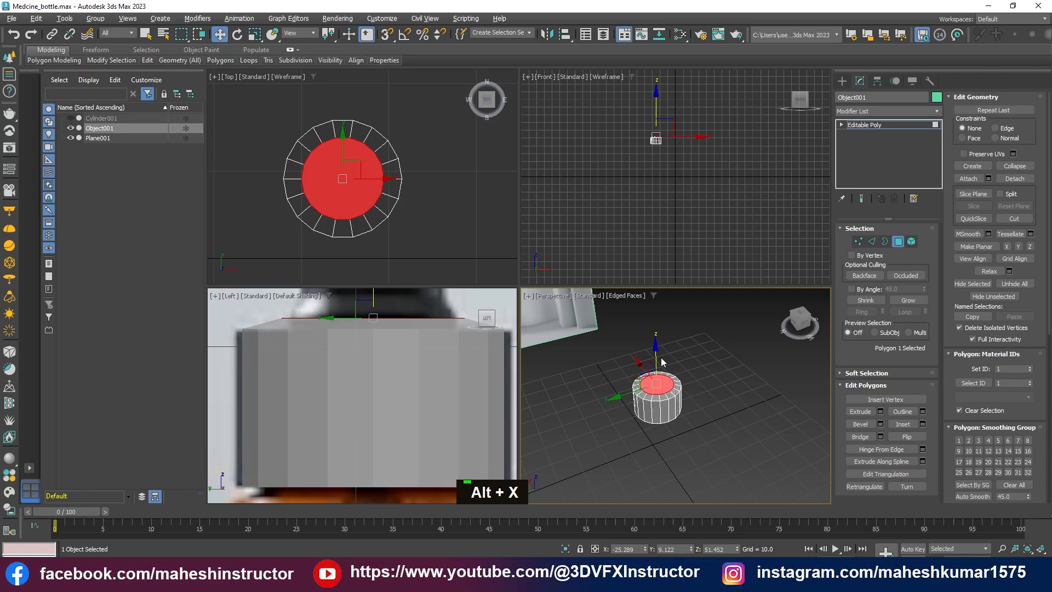
key(r)
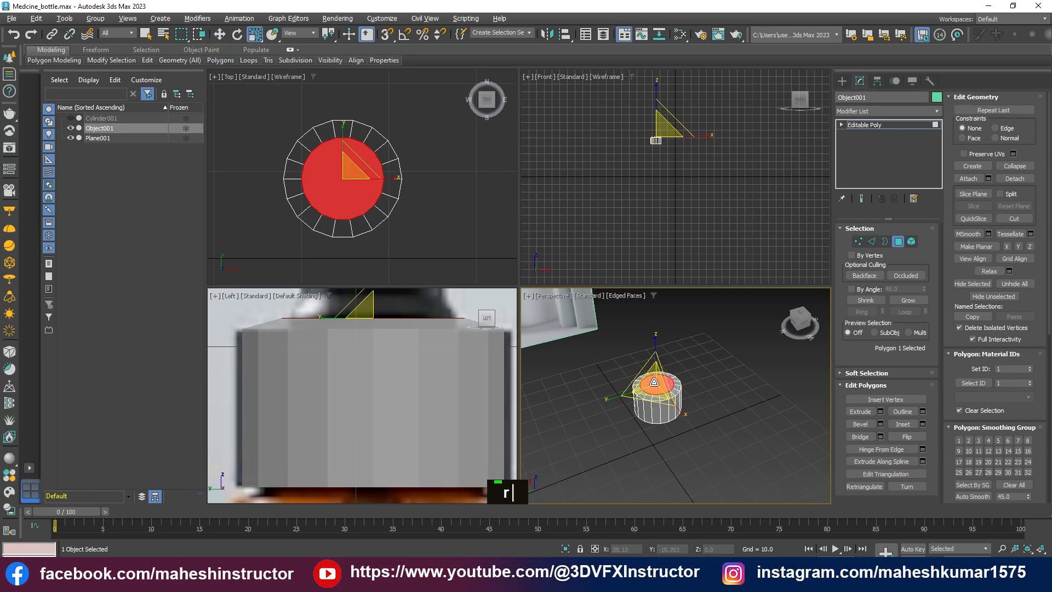
drag(654, 382, 643, 389)
Snap the narrowed polygon down vertically so it is level with the collar's top rim
key(w)
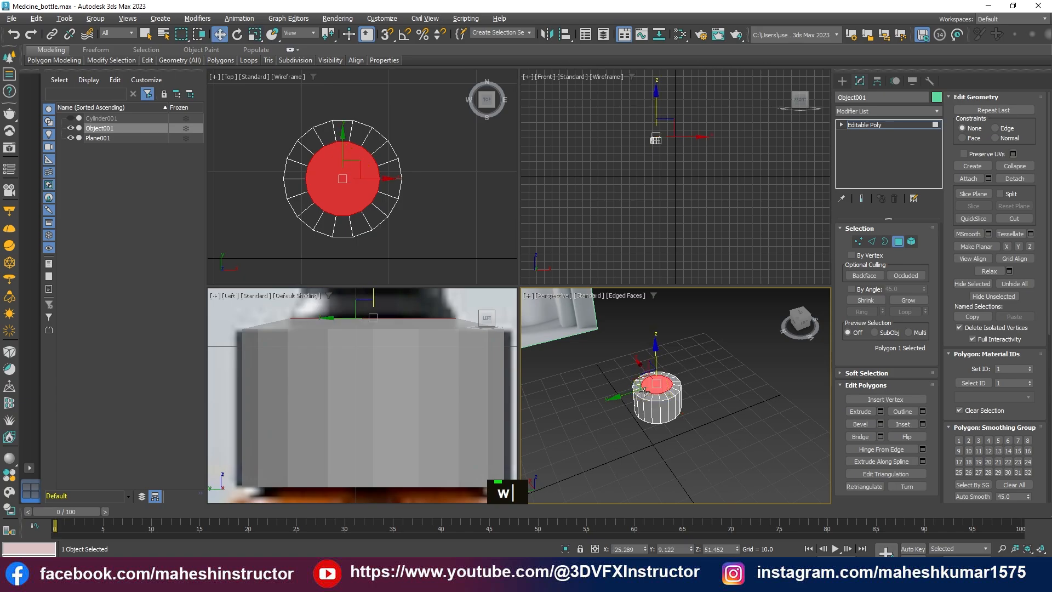
key(s)
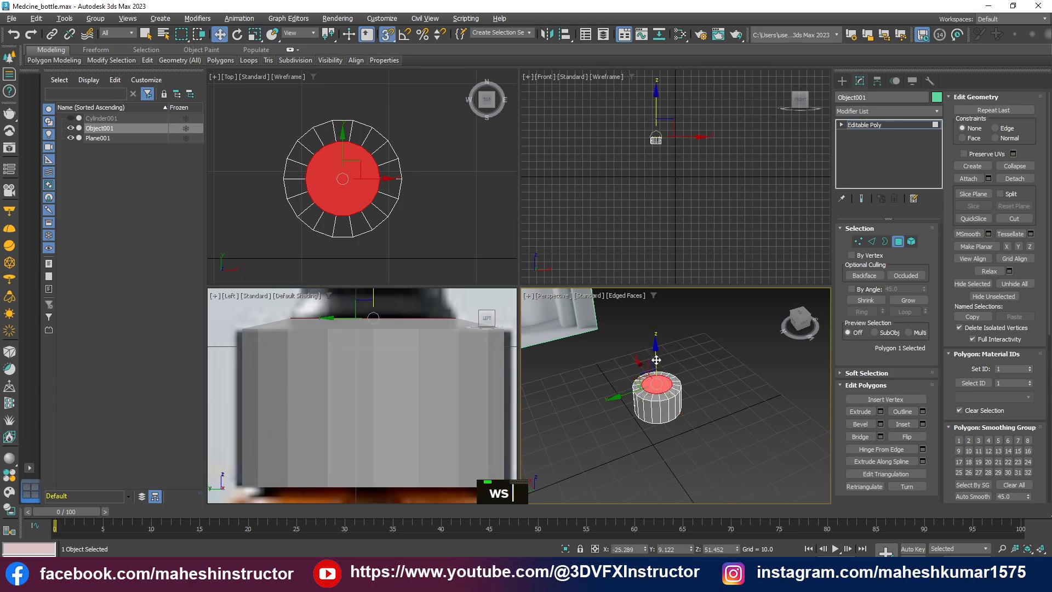
drag(656, 360, 631, 387)
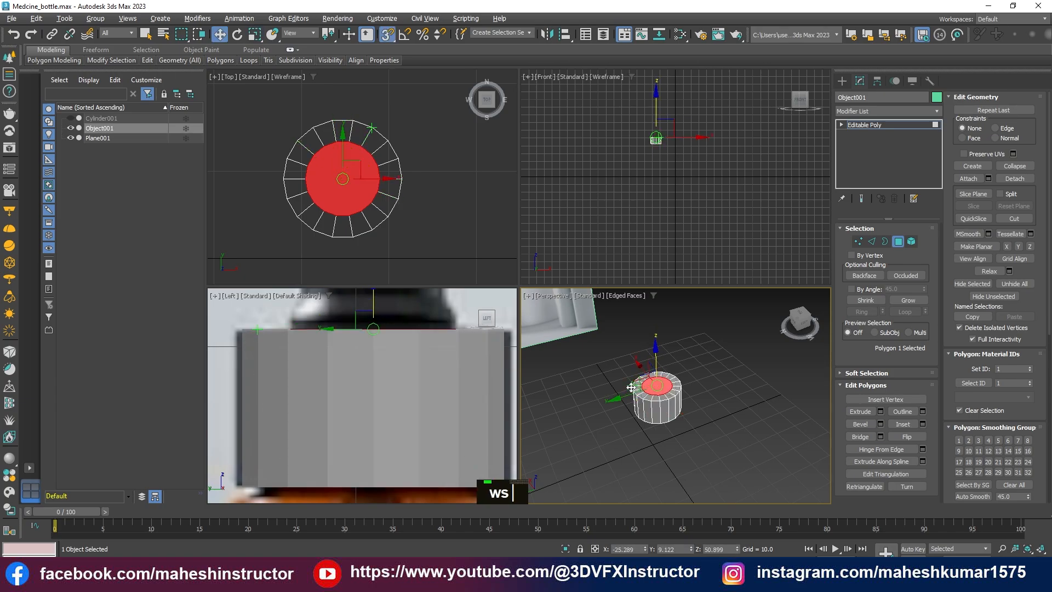
key(s)
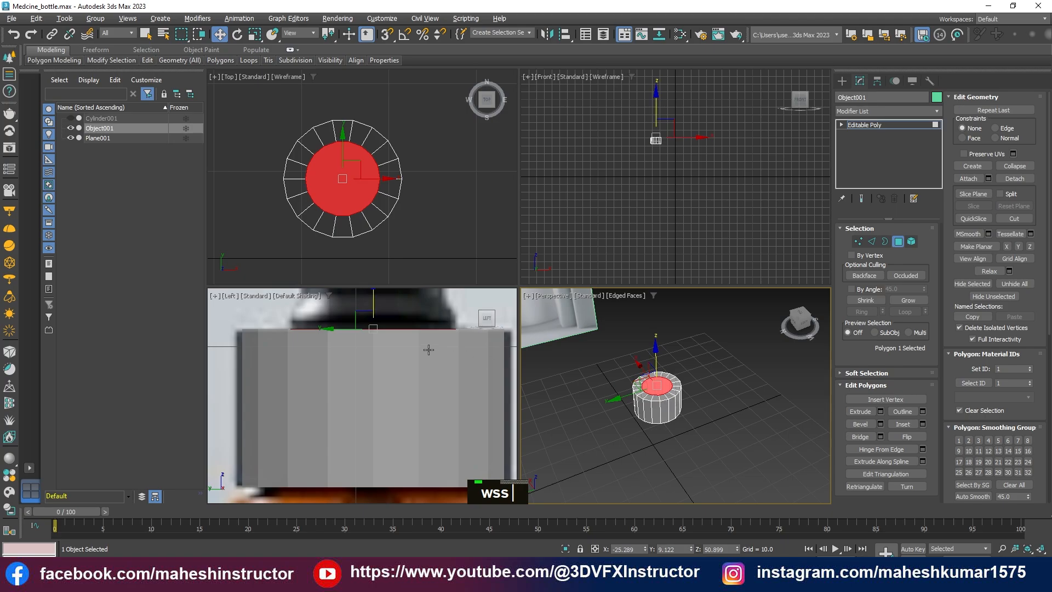
Extrude the polygon upward in two segments in the Left view, scaling the upper end to about 81 percent to form the dropper's tapered base
key(w)
key(alt+w)
middle_click(508, 313)
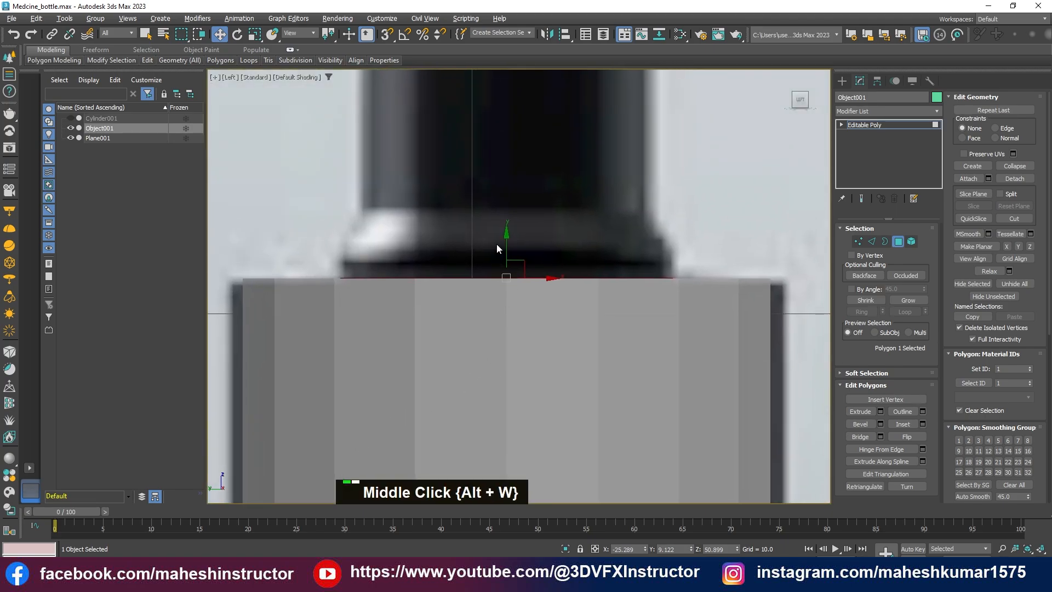
mouse_move(506, 241)
shift+mouse_down()
mouse_move(500, 183)
mouse_move(502, 213)
shift+mouse_up()
key(r)
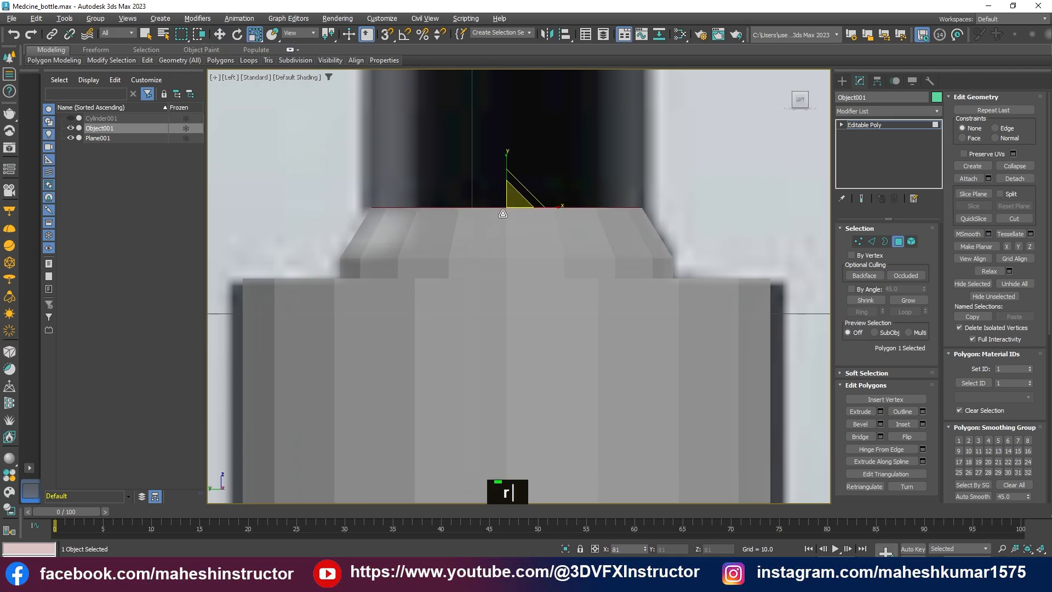
Extrude the top polygon straight up to about Z 60.3, where the reference bulb's rounded tip begins
scroll(503, 213, down, 4)
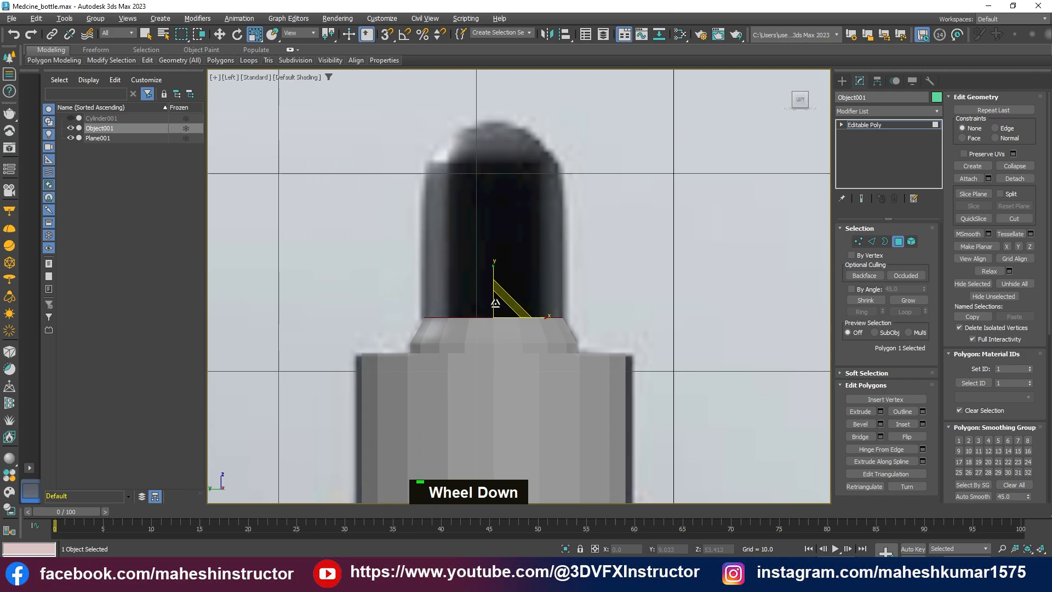
key(w)
shift+drag(493, 277, 503, 127)
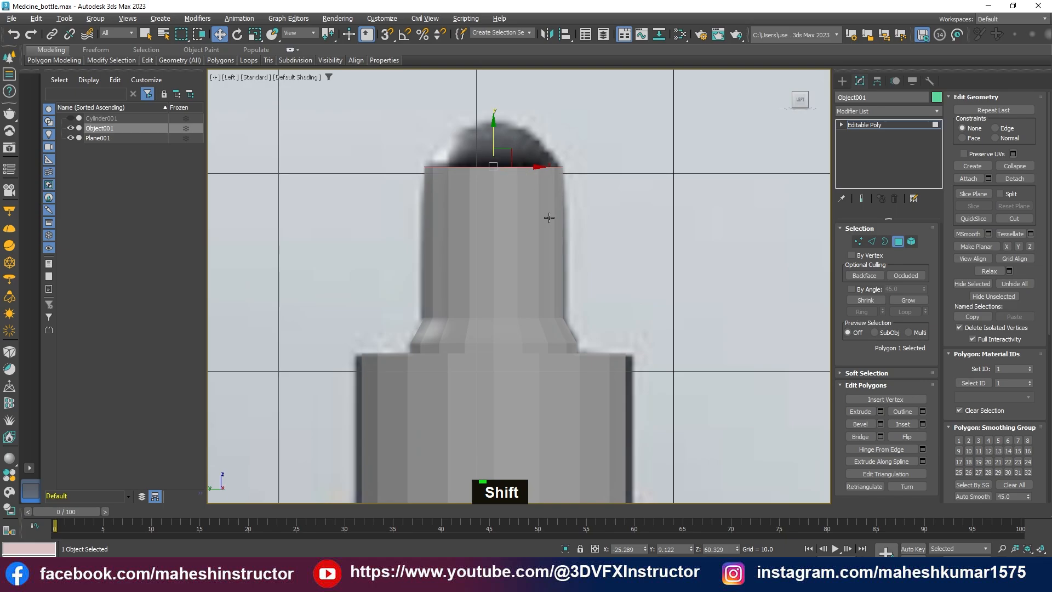
key(alt+w)
key(alt+w)
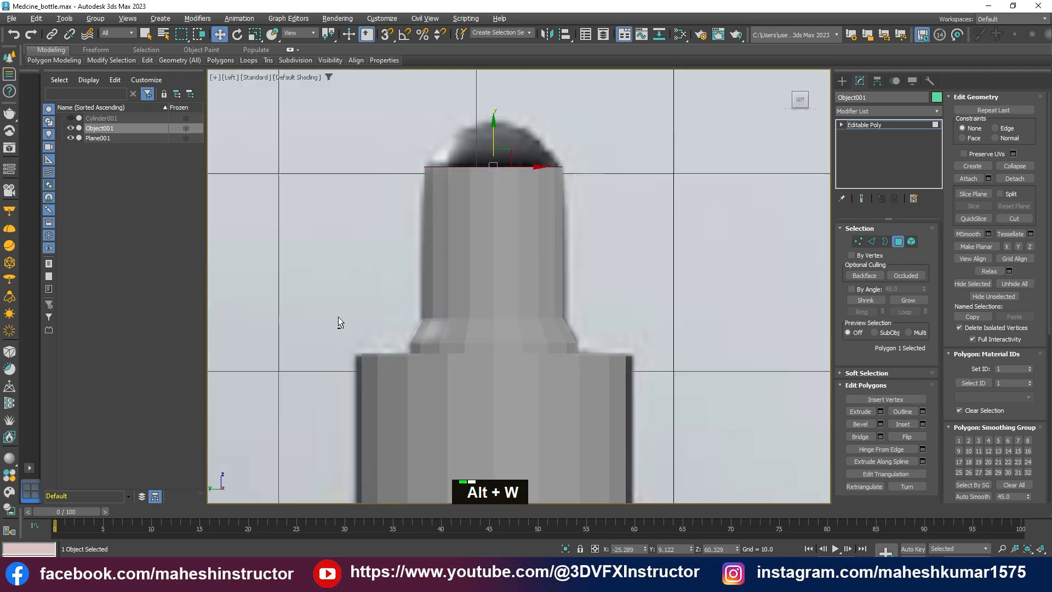
Extrude the top polygon up to the reference bulb's tip and scale it down to taper the end
middle_drag(336, 322, 485, 219)
shift+drag(490, 189, 491, 145)
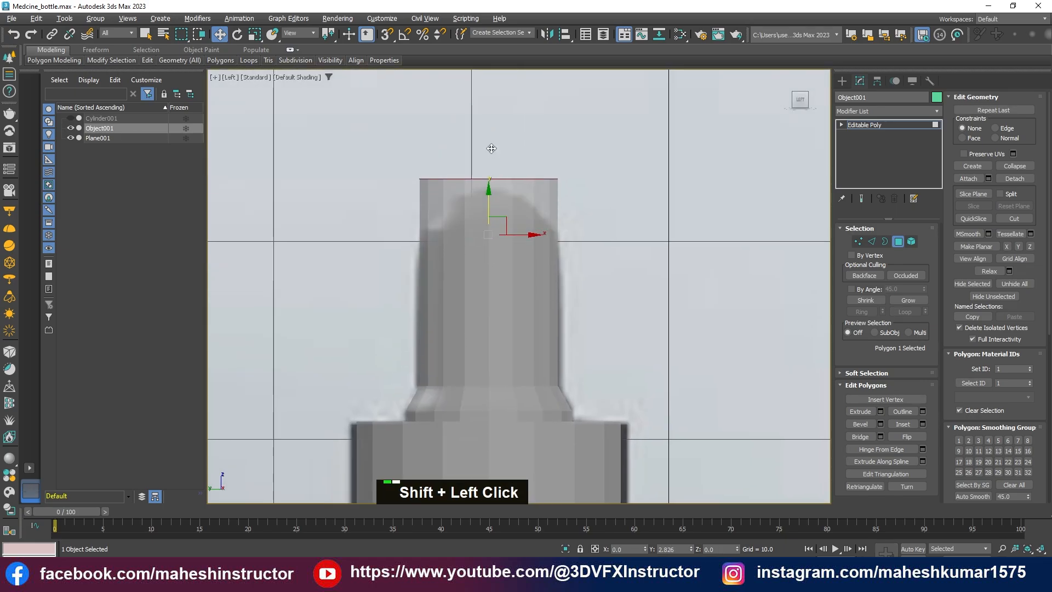
key(r)
drag(490, 186, 112, 283)
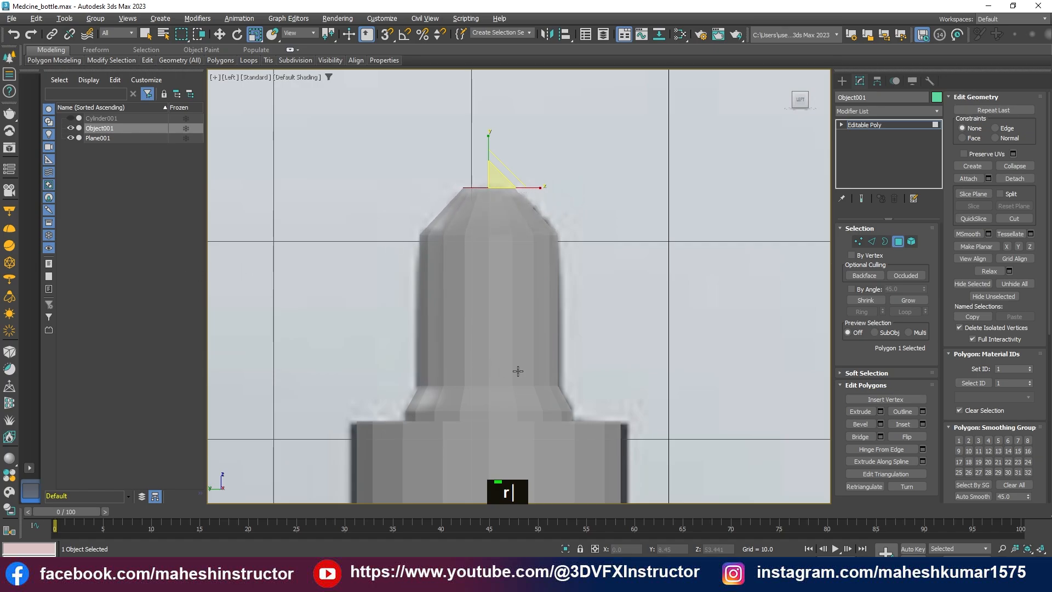
Leave the cap's polygon editing and unhide all objects to bring back the bottle in the Perspective view
key(alt+w)
key(alt+w)
alt+middle_drag(466, 277, 479, 277)
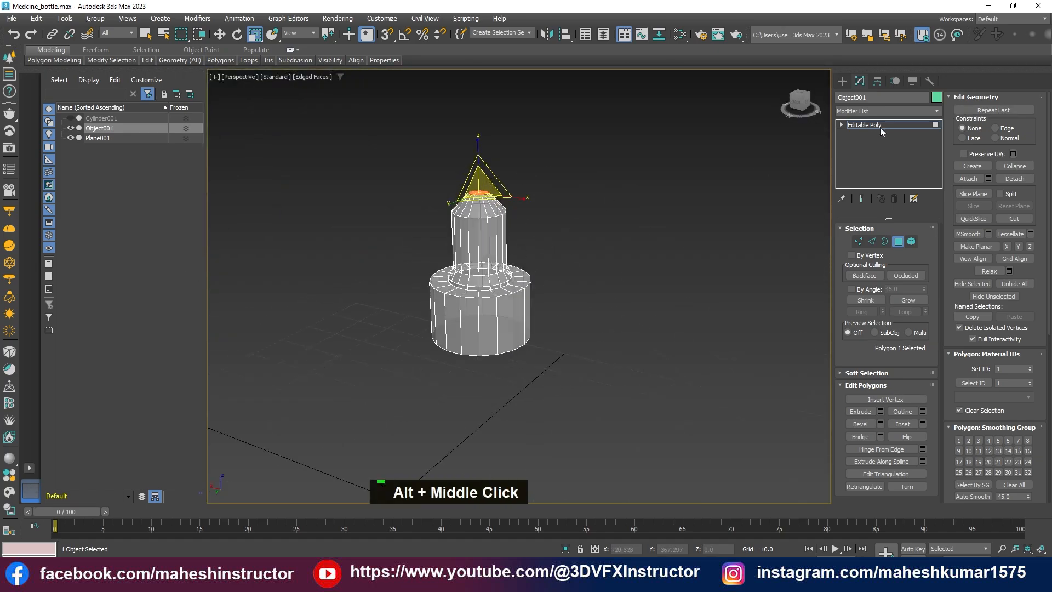
click(878, 126)
click(532, 375)
right_click(634, 305)
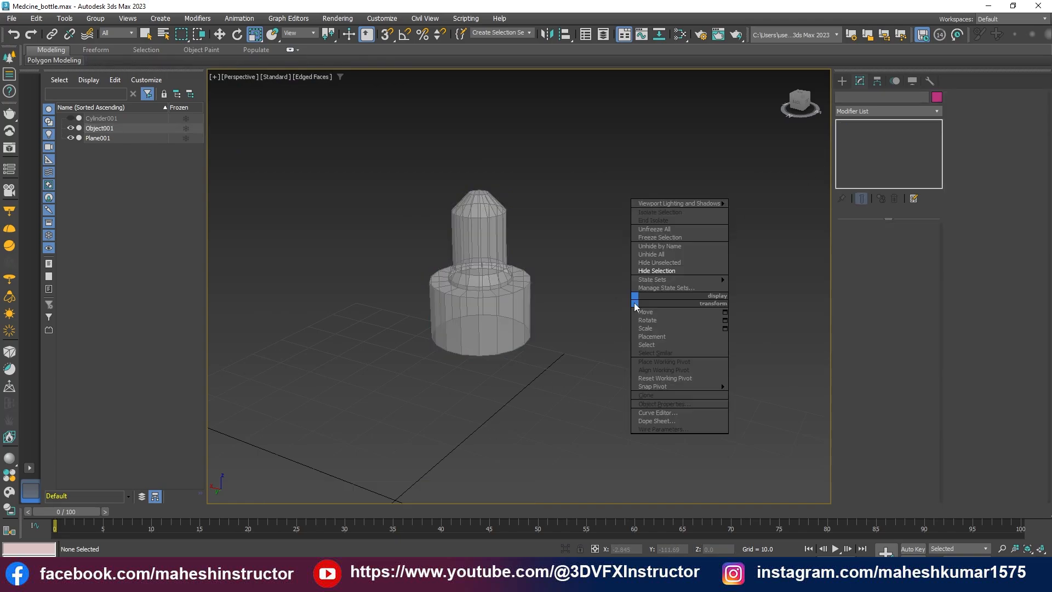
click(649, 253)
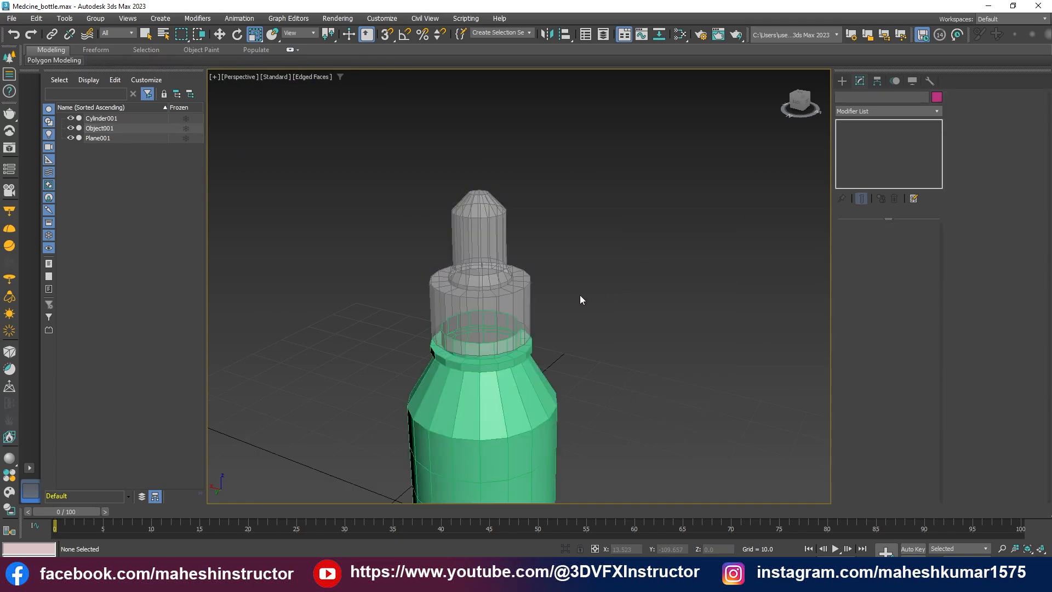
Select the cap and turn off its see-through display
double_click(526, 328)
key(alt+x)
key(alt+x)
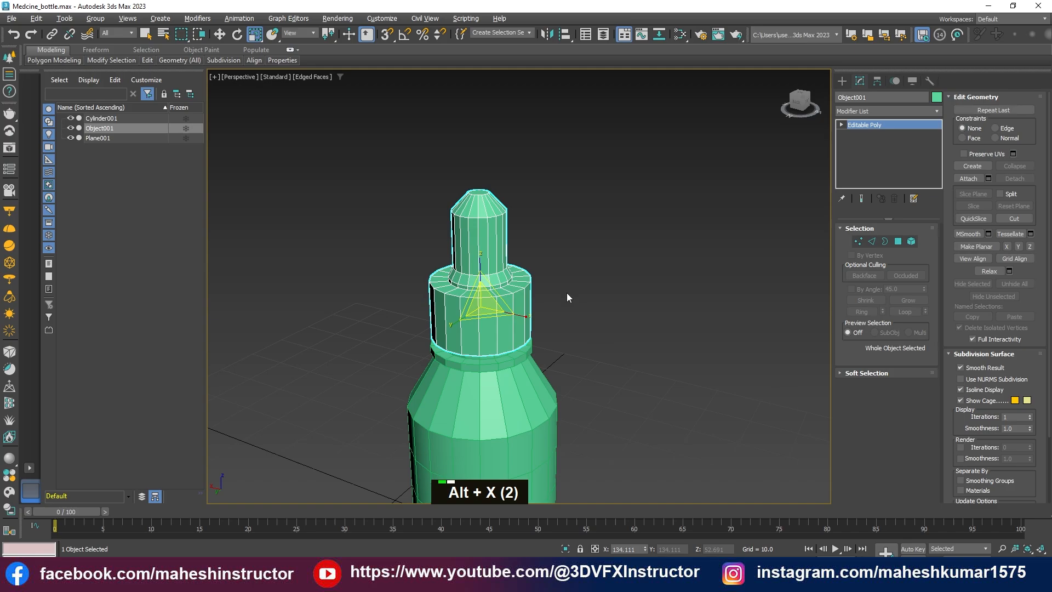
Select both the bottle and the cap and set their object color to light gray
scroll(453, 404, down, 5)
drag(453, 404, 453, 404)
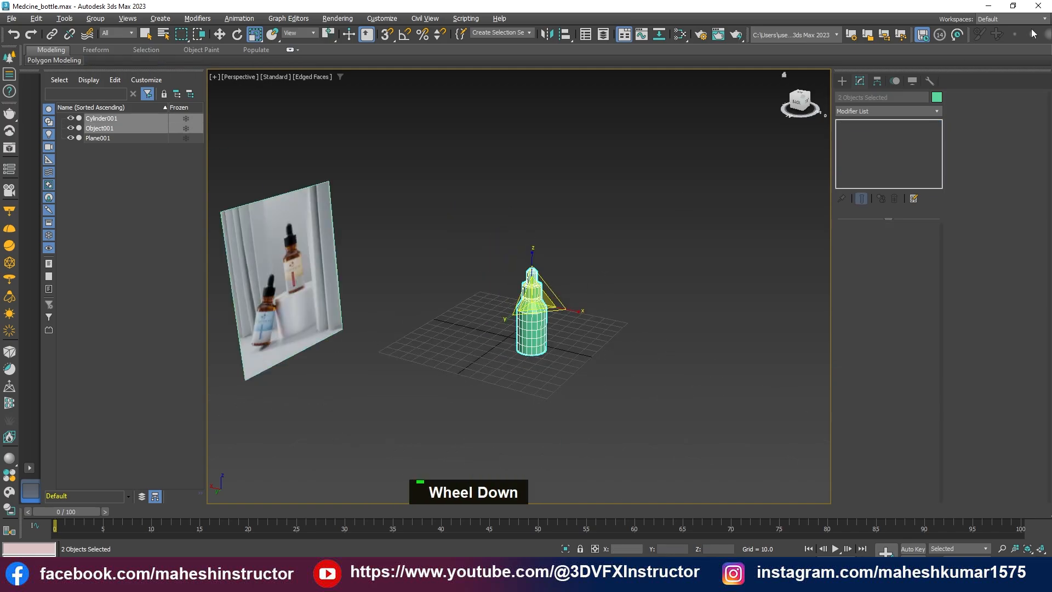
click(936, 97)
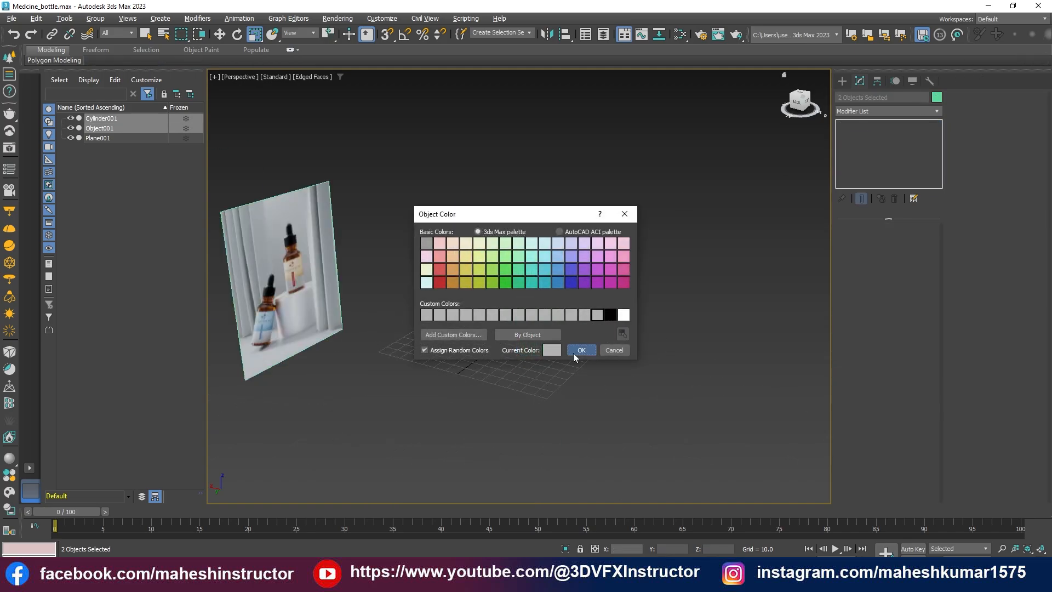
double_click(579, 351)
Compare the bottle and cap with the reference image and examine the joint between the collar and neck from several angles
scroll(582, 326, up, 3)
middle_drag(582, 326, 579, 272)
scroll(655, 290, up, 4)
scroll(655, 290, down, 2)
scroll(579, 272, down, 4)
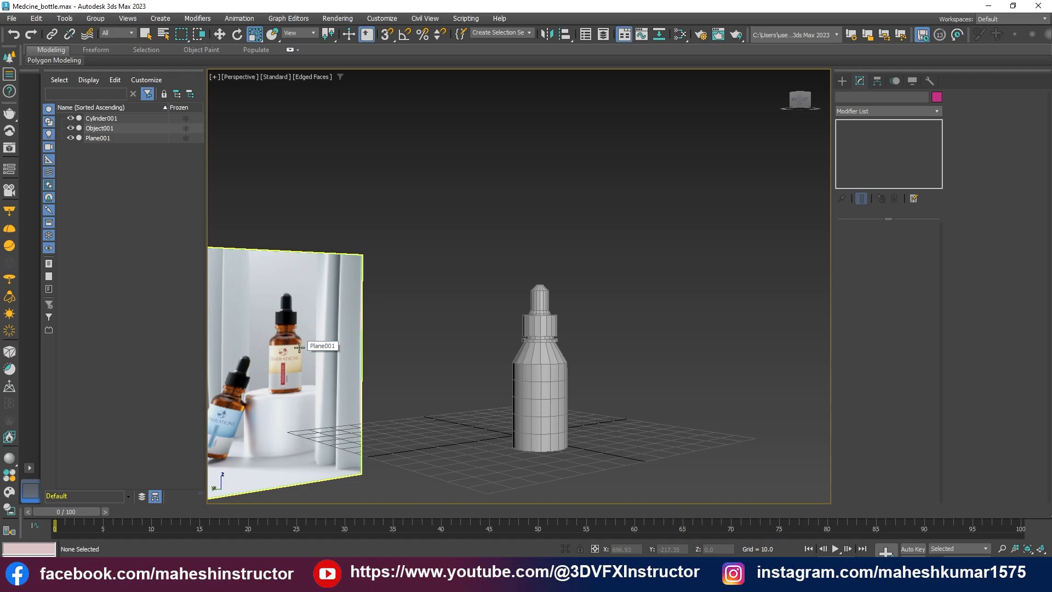
click(552, 298)
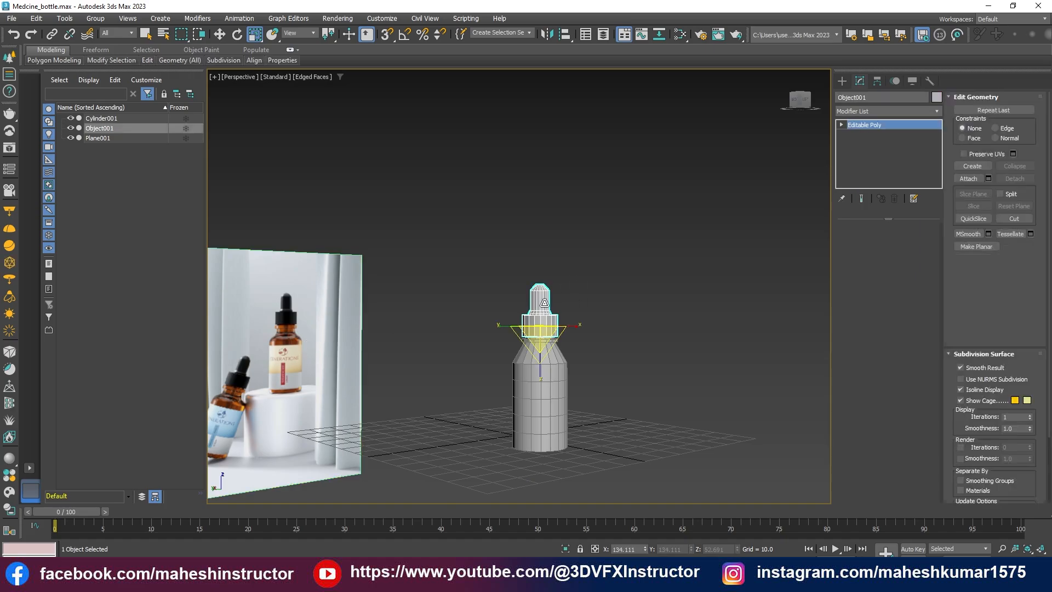
scroll(554, 298, up, 3)
middle_drag(566, 313, 609, 250)
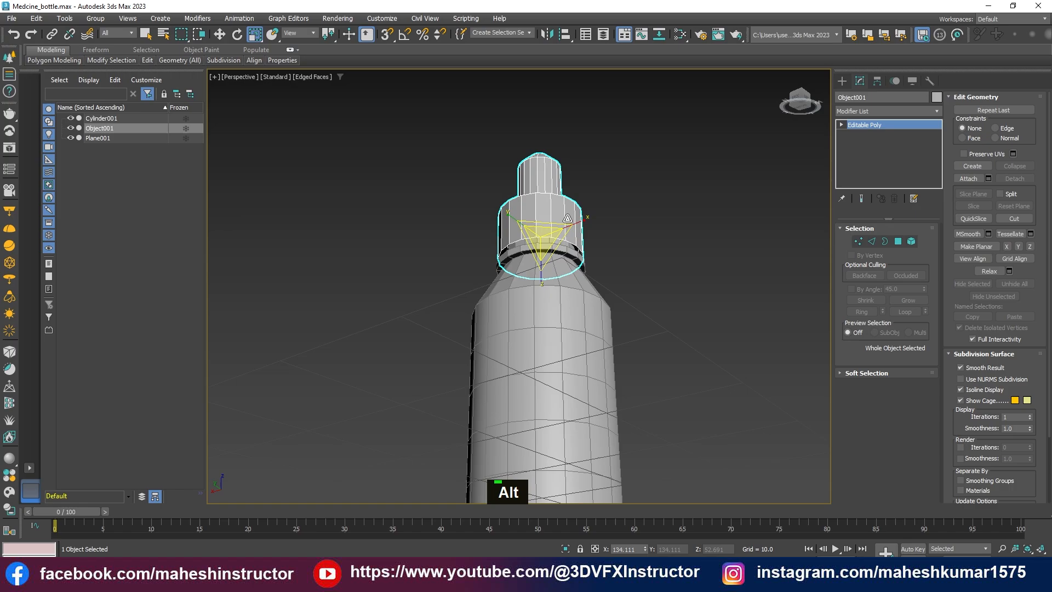
alt+middle_drag(568, 218, 555, 279)
scroll(537, 246, up, 3)
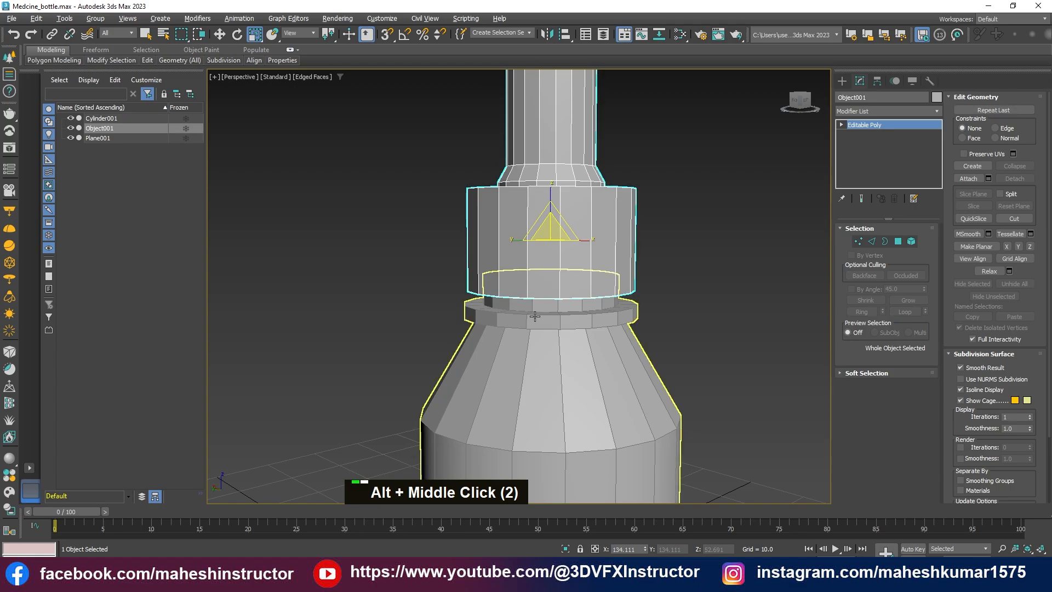
key(alt+w)
key(alt+w)
Lower the top edge loop of the bottle's neck to about Z 42.68
click(570, 402)
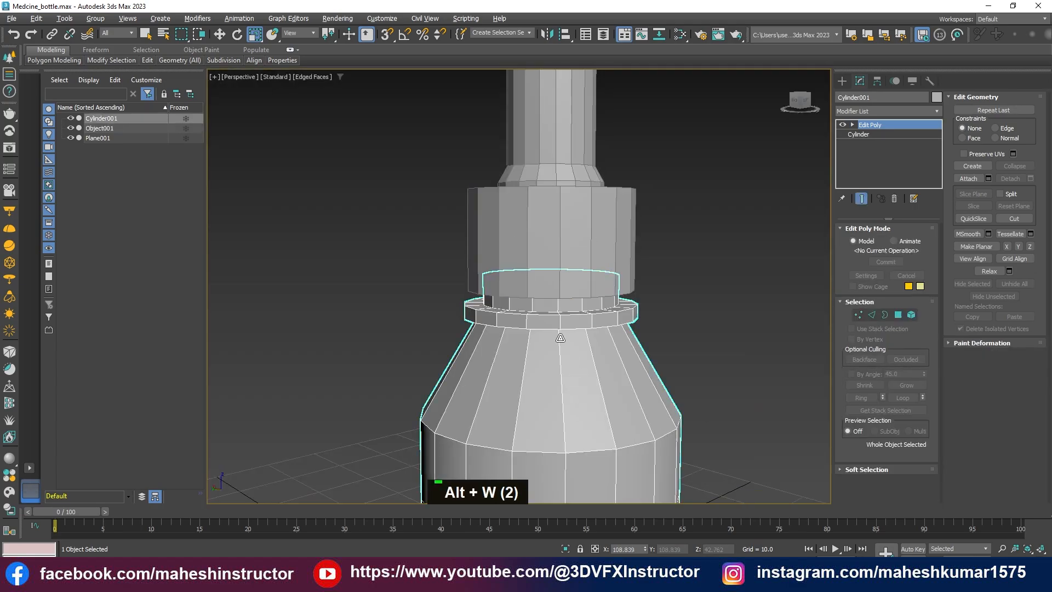
key(2)
key(w)
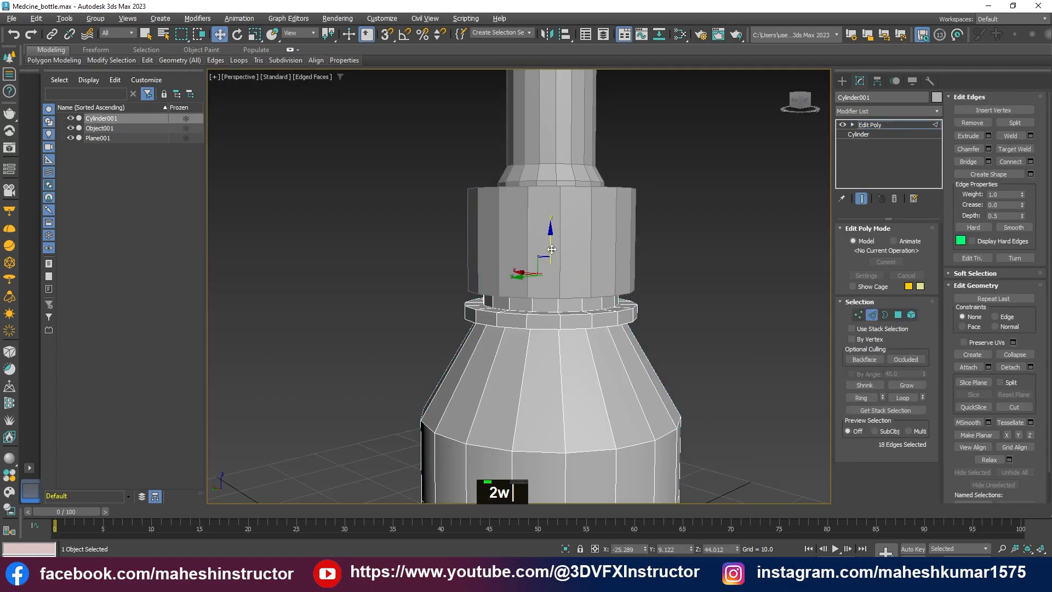
drag(551, 249, 554, 263)
alt+middle_drag(553, 263, 542, 319)
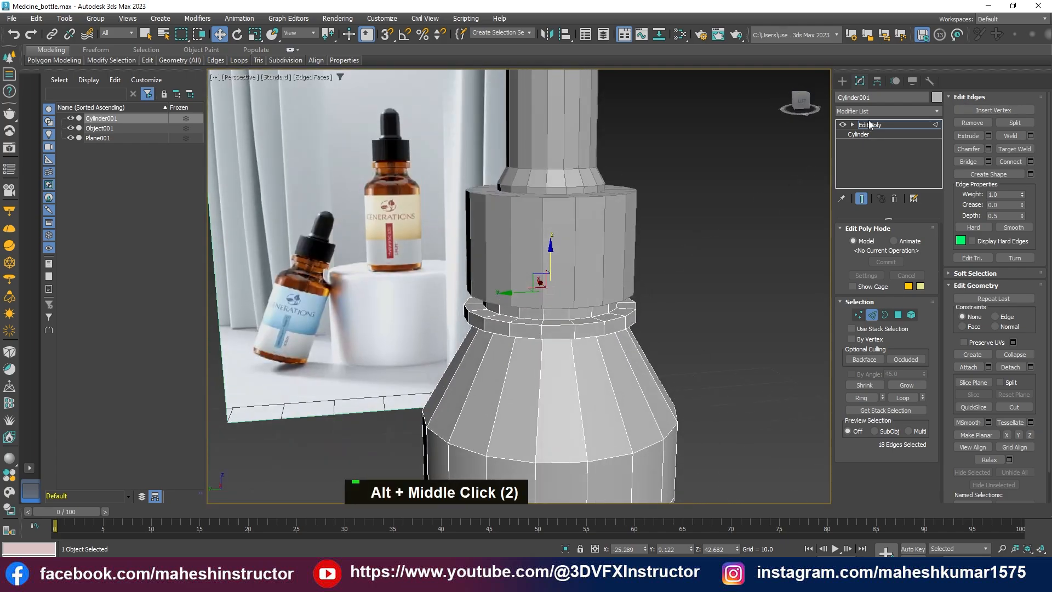
Leave the bottle's edge editing, select the cap and isolate it in the Perspective view
double_click(594, 225)
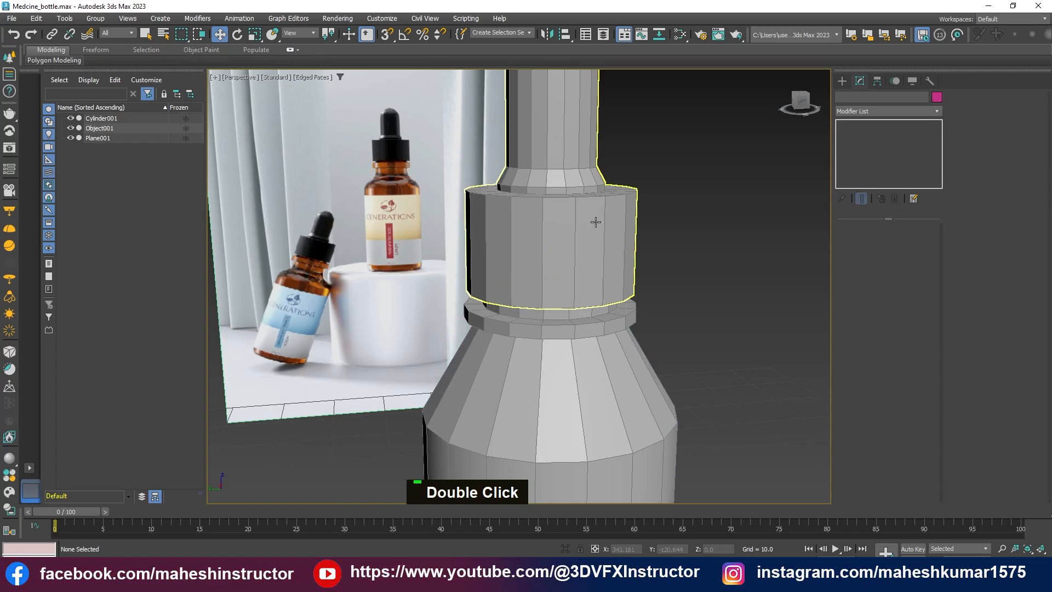
key(alt+w)
key(alt+w)
key(alt+q)
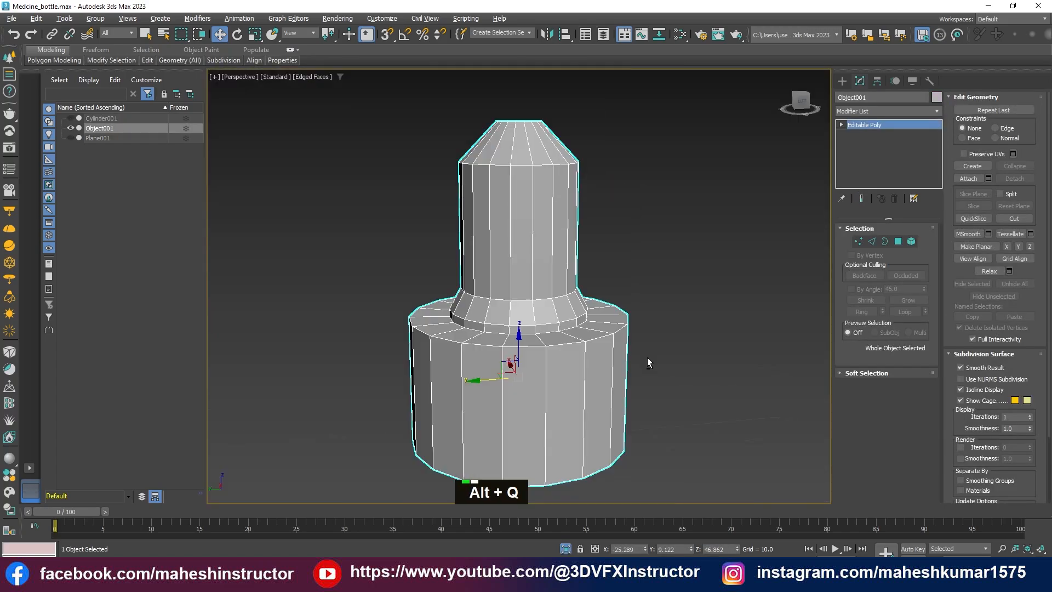
Select the cap's open bottom edge loop and scale-extrude it inward until only a small central hole remains
alt+middle_drag(515, 324, 516, 269)
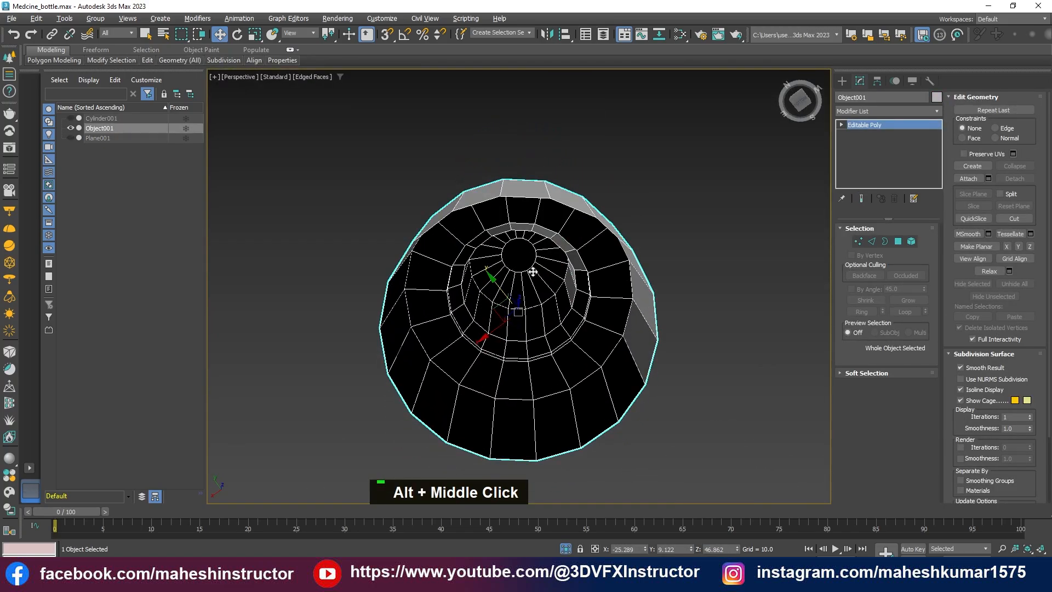
key(2)
double_click(513, 194)
key(r)
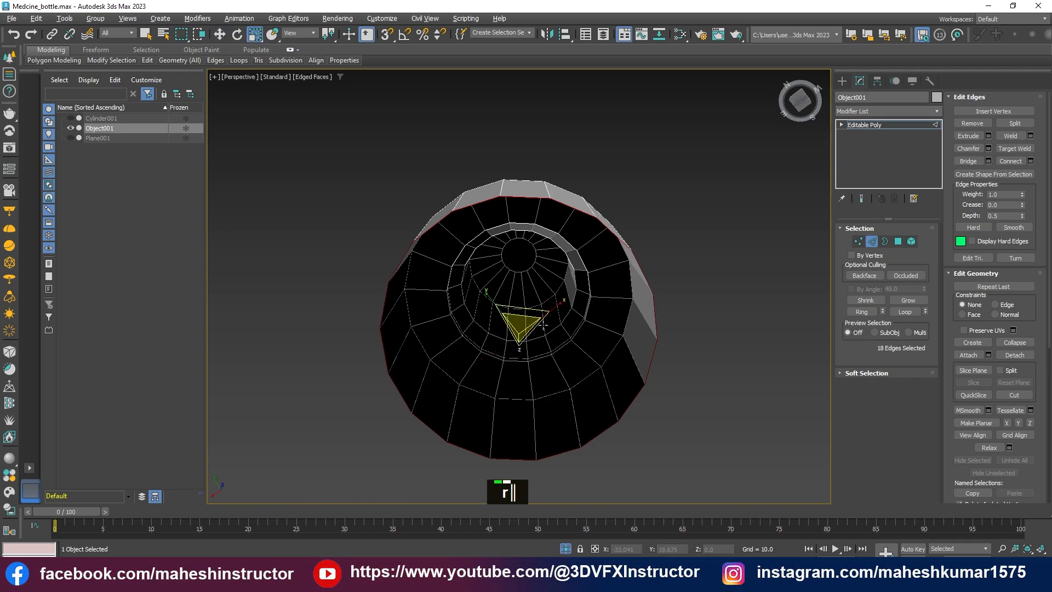
alt+middle_drag(564, 318, 544, 365)
shift+drag(520, 329, 47, 336)
scroll(586, 338, down, 2)
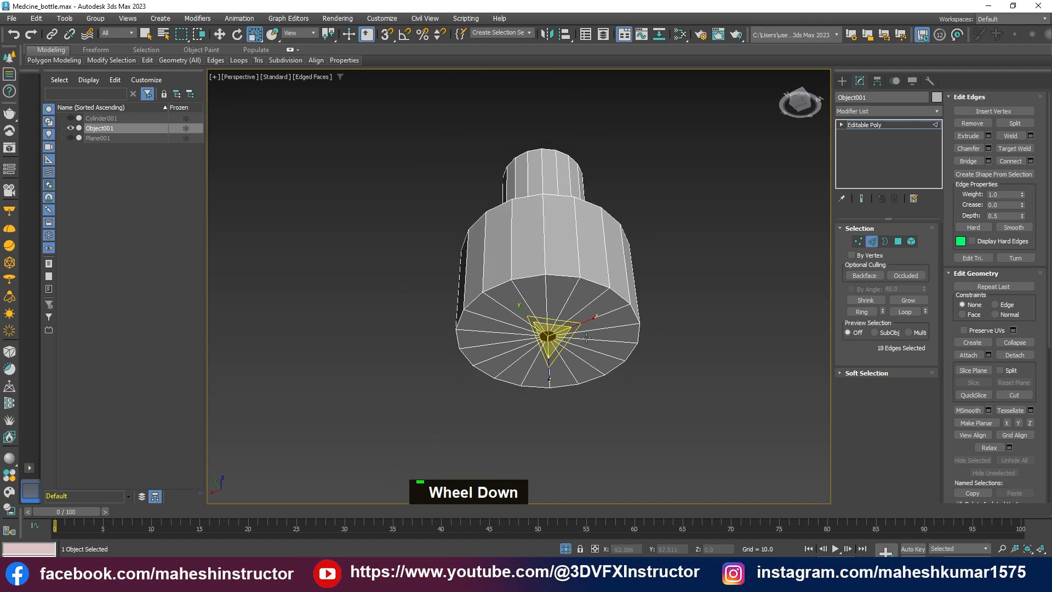
Try narrowing the central hole with another inward extrusion and pulling its edges down into a thin dropper tube
alt+middle_drag(587, 338, 548, 346)
scroll(548, 345, up, 8)
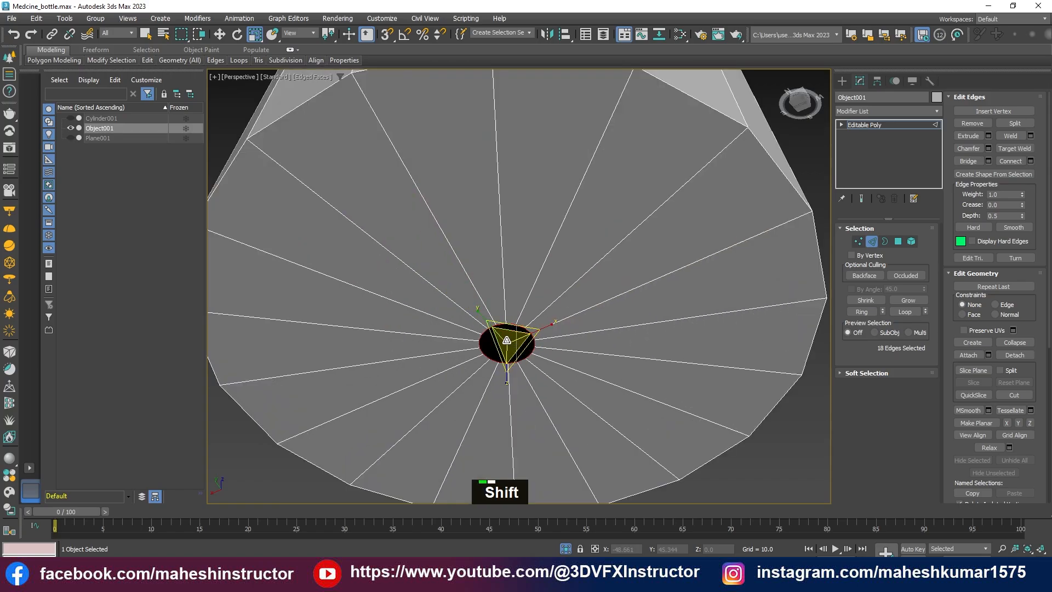
shift+click(506, 339)
scroll(501, 361, down, 5)
alt+middle_drag(501, 362, 502, 374)
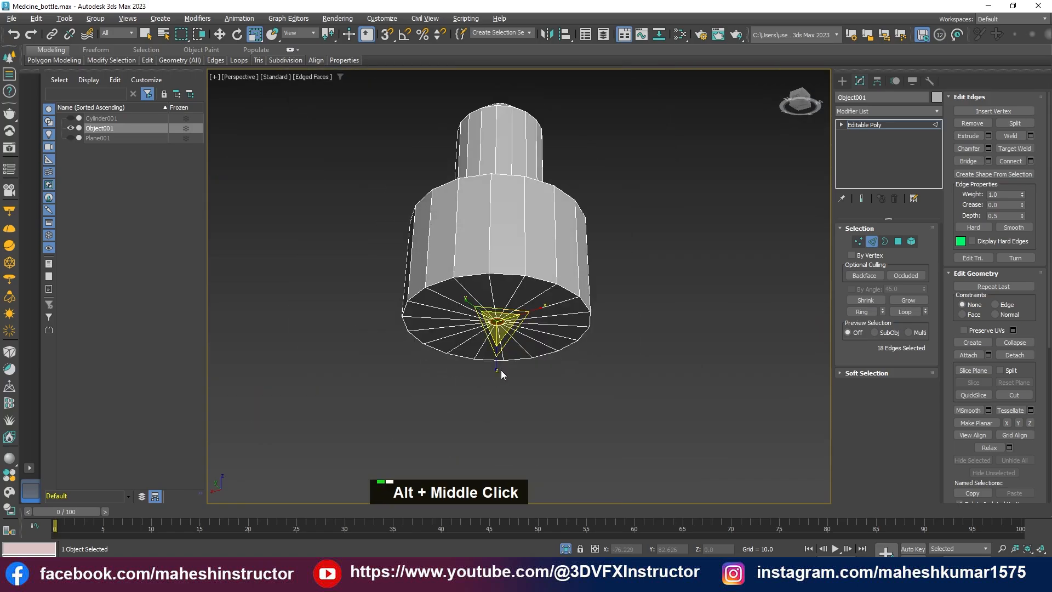
key(w)
shift+drag(496, 340, 478, 466)
scroll(528, 256, down, 3)
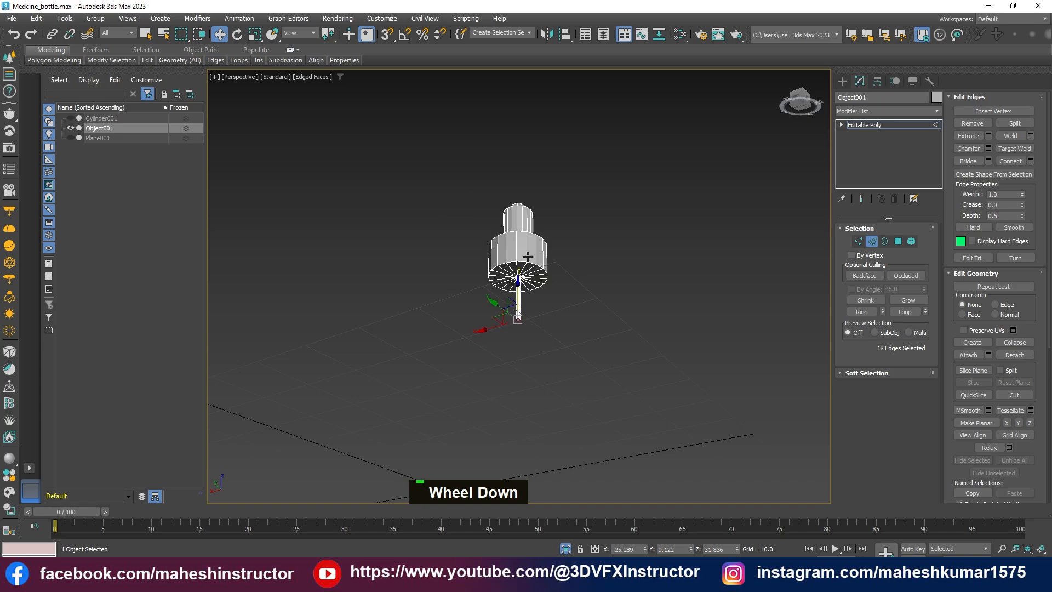
alt+scroll(544, 354, down, 2)
alt+scroll(541, 337, up, 2)
Undo the thin tube extrusion and the last narrowing of the hole
key(ctrl+z)
alt+middle_drag(531, 325, 548, 256)
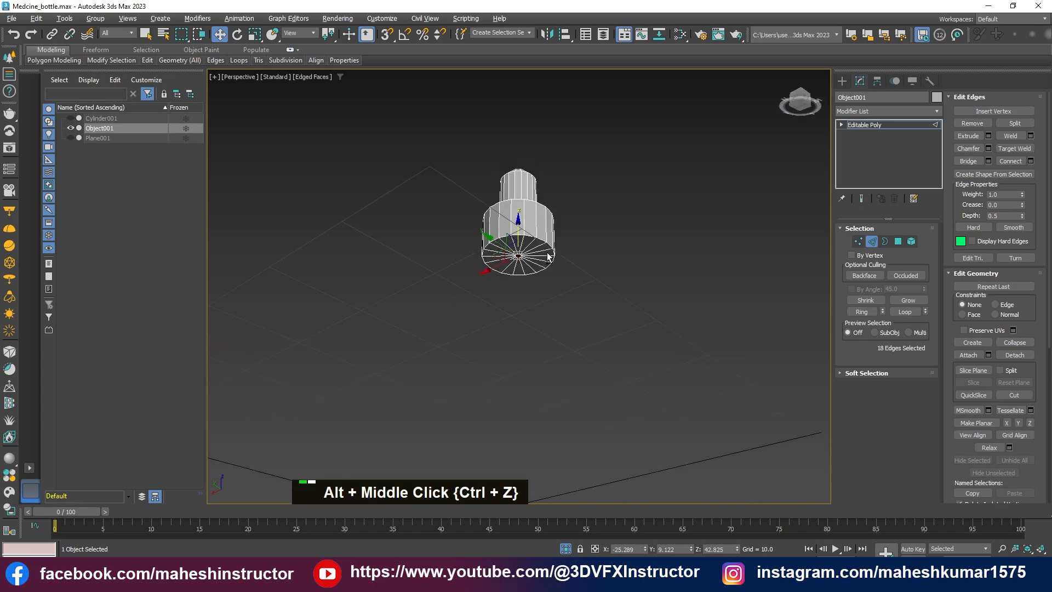
key(ctrl+z)
Extrude the edges of the cap's central hole straight down to about Z 5.88 to form a long dropper tube
scroll(520, 255, up, 3)
key(r)
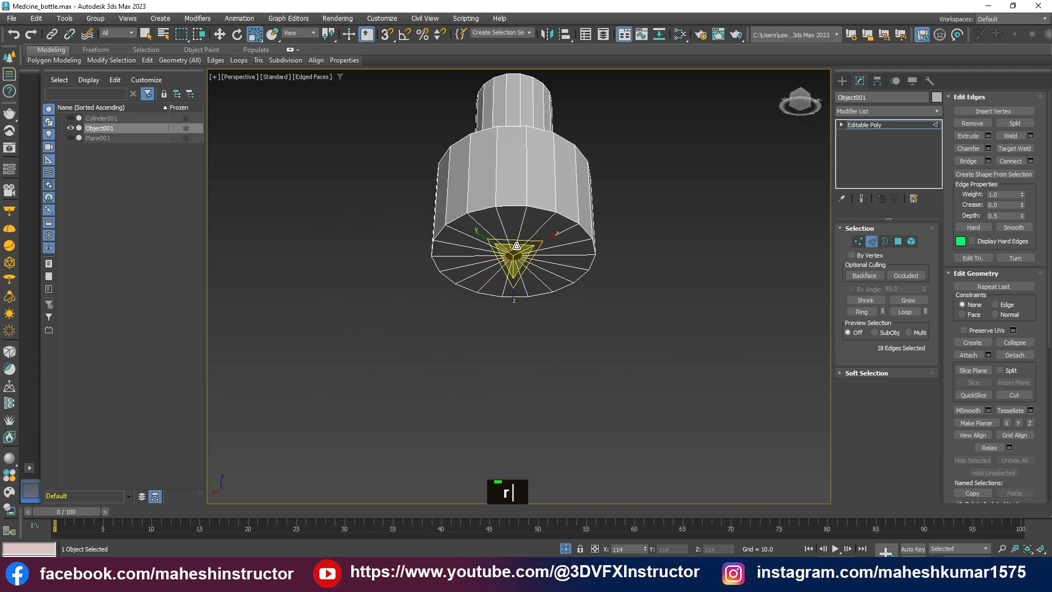
scroll(529, 230, down, 5)
key(w)
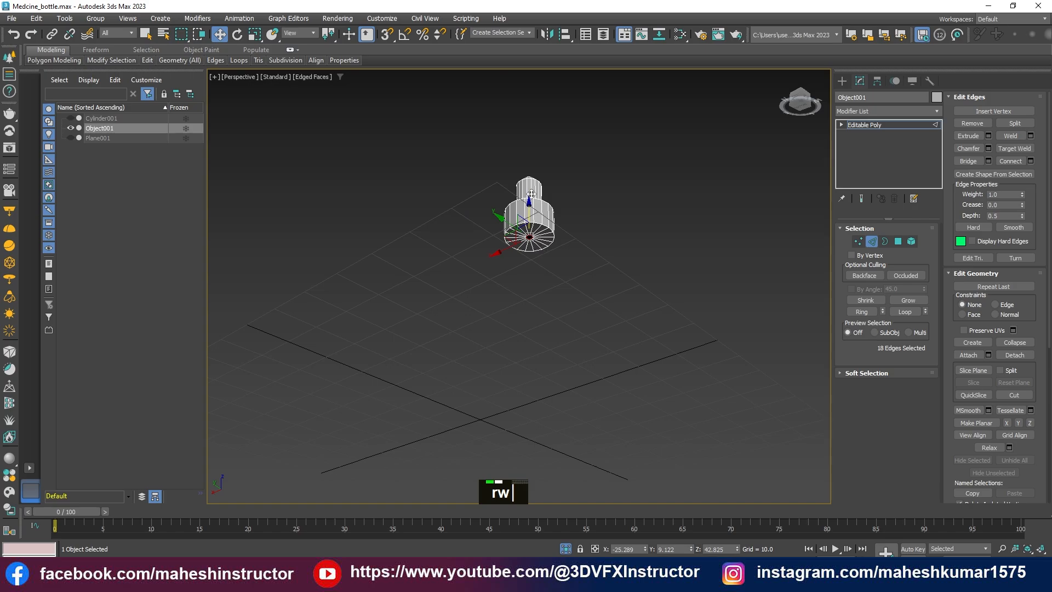
shift+click(529, 210)
shift+drag(529, 210, 535, 330)
alt+middle_drag(570, 301, 545, 357)
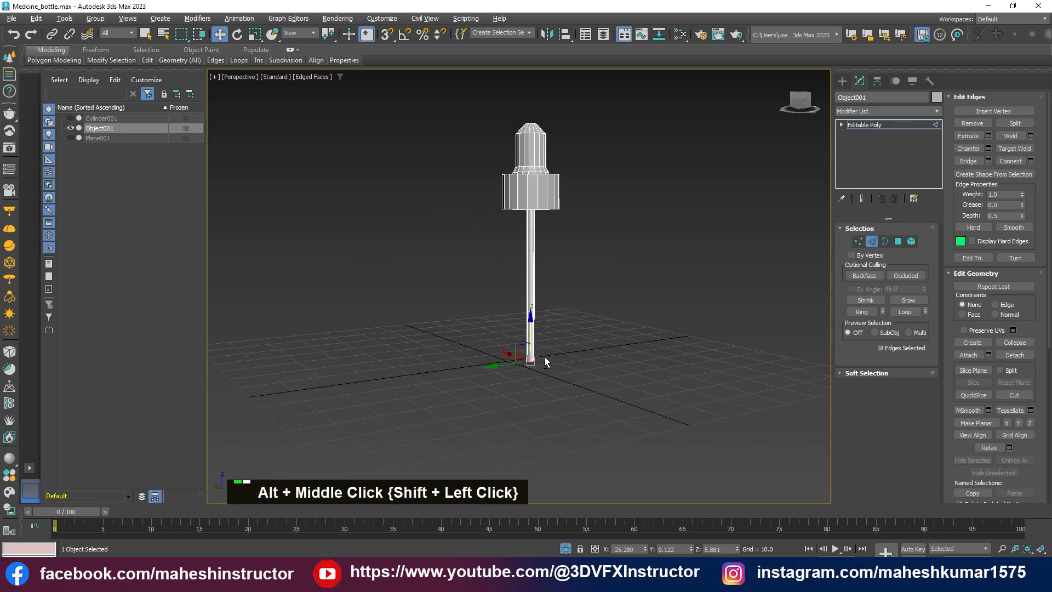
Bring back the hidden objects and, checking in the Left wireframe view, raise the dropper tube's lower end to about Z 8.11 inside the bottle
click(565, 549)
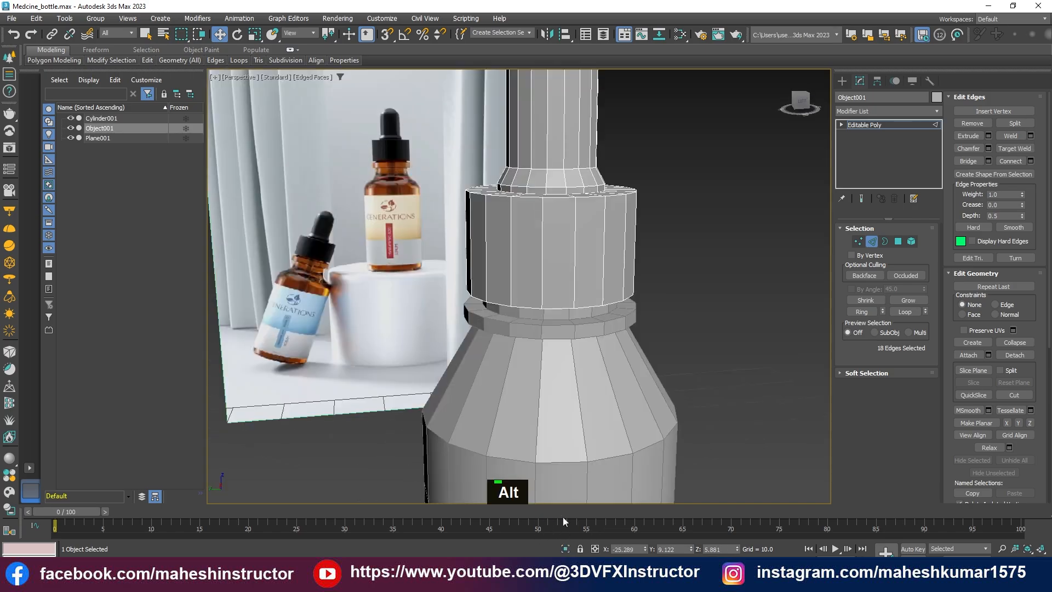
middle_click(561, 386)
key(alt+w)
key(alt+w)
scroll(463, 237, down, 2)
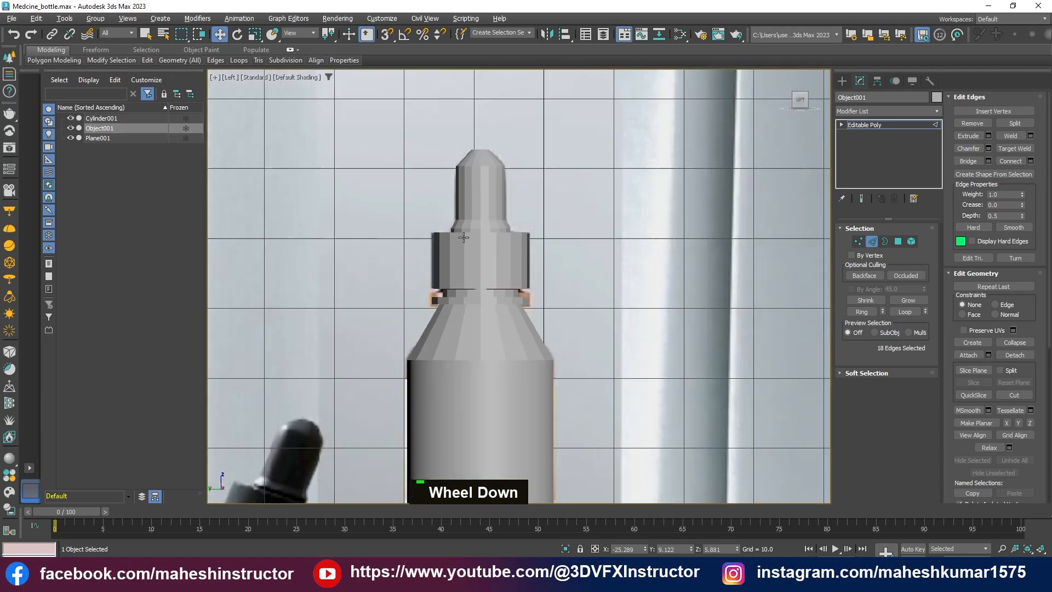
scroll(464, 237, down, 3)
key(F3)
middle_drag(531, 367, 489, 301)
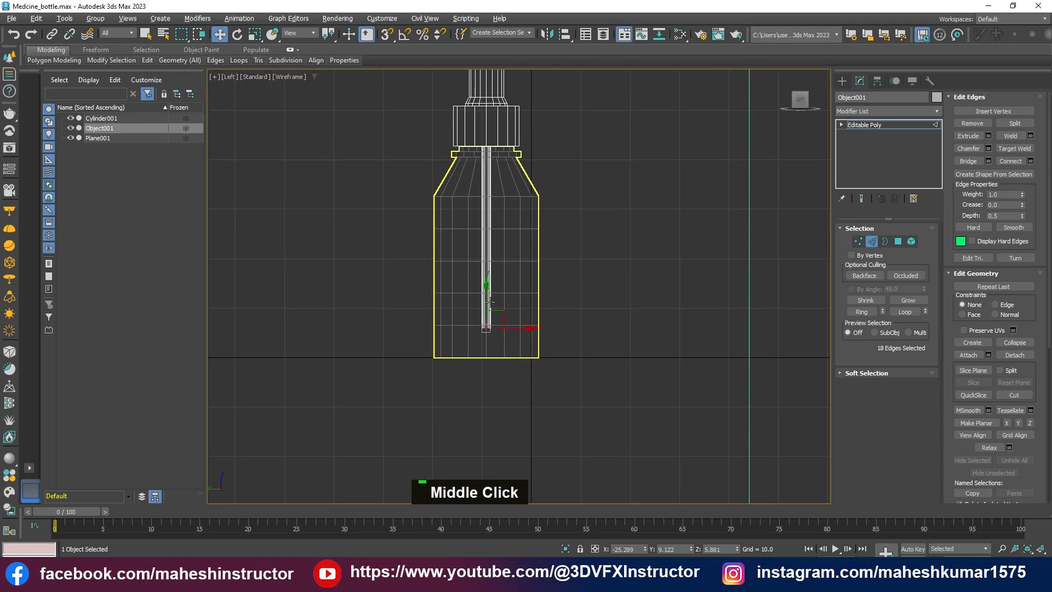
key(alt+w)
key(alt+w)
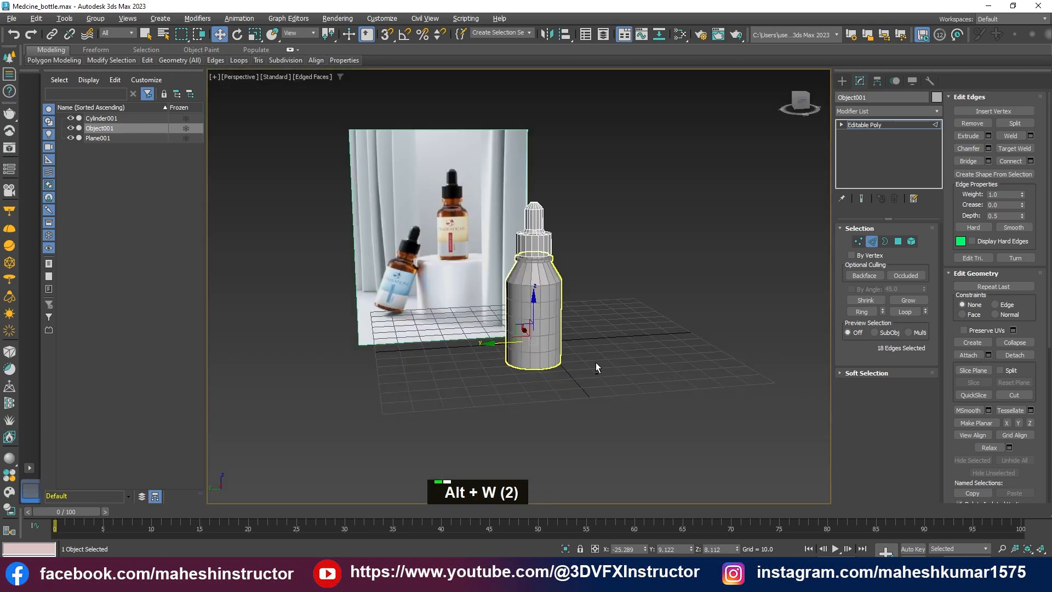
alt+middle_drag(596, 363, 547, 343)
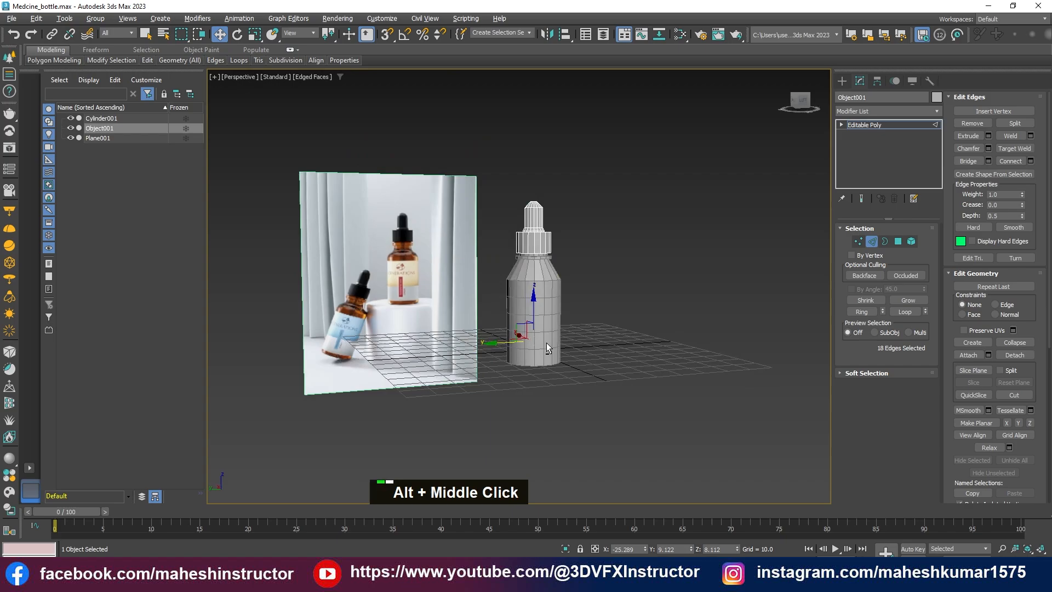
Isolate the cap and close the open lower border of the dropper tube with a Cap polygon
click(565, 549)
scroll(554, 428, down, 3)
alt+middle_drag(564, 450, 578, 403)
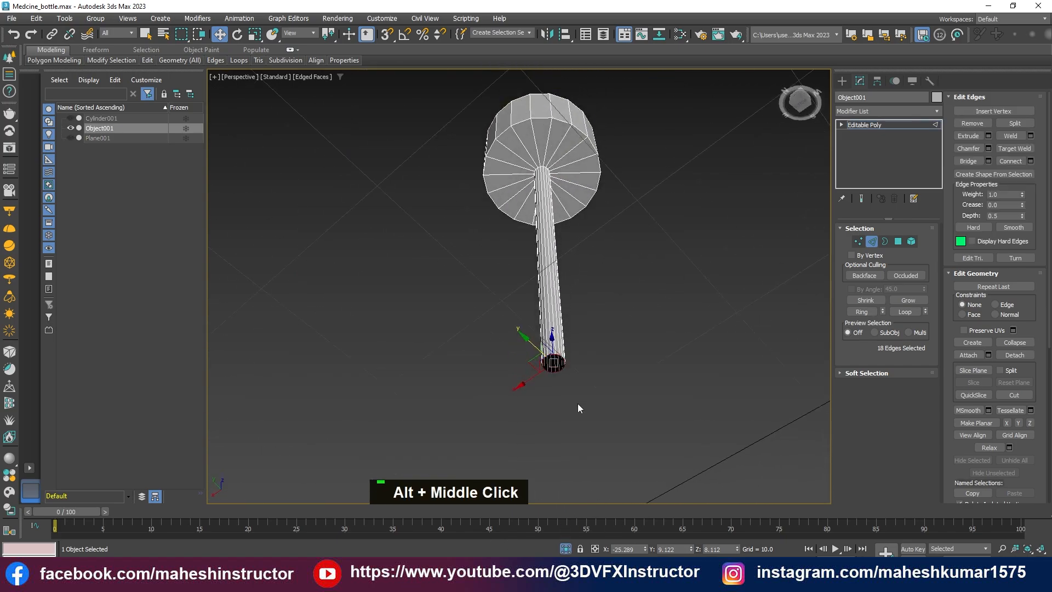
scroll(741, 263, up, 3)
middle_drag(742, 263, 750, 388)
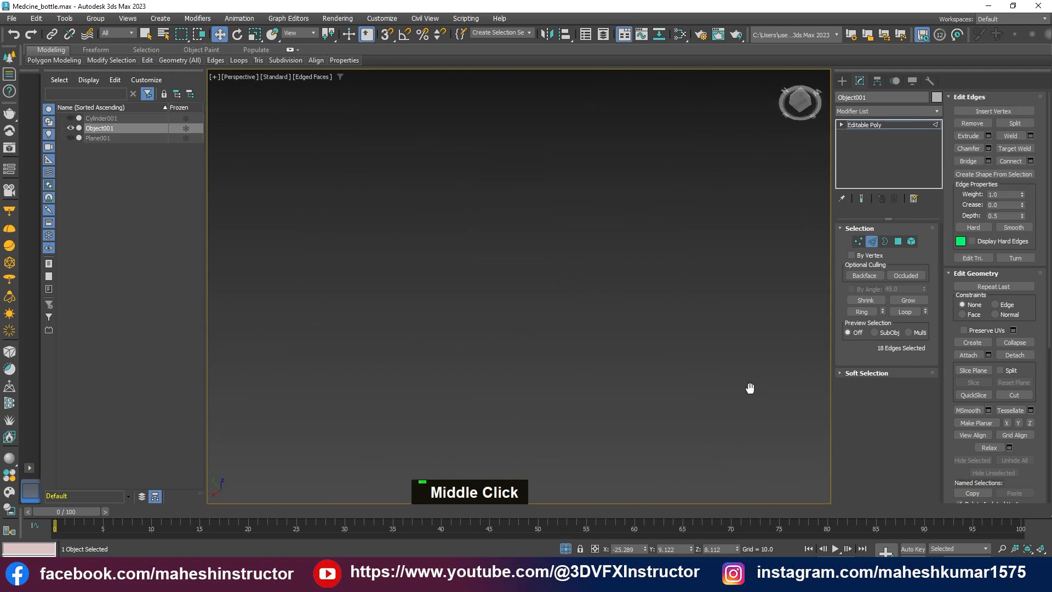
click(885, 241)
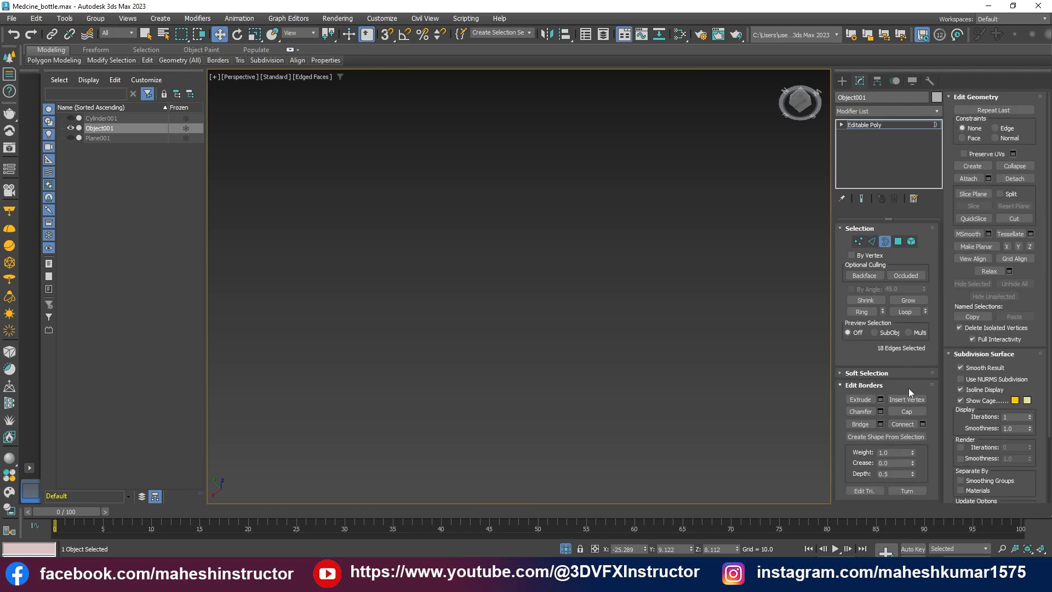
key(z)
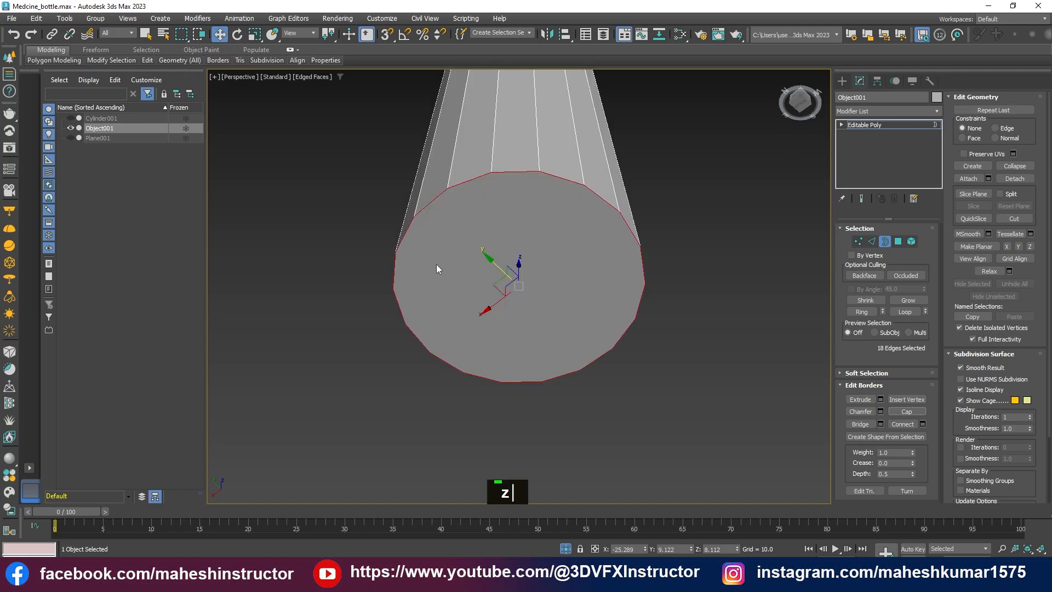
scroll(538, 298, down, 5)
mouse_move(543, 298)
middle_down()
mouse_move(551, 300)
mouse_move(548, 396)
mouse_move(551, 290)
middle_up()
Select all the dropper tube's polygons, detach them as a separate object and leave the cap's polygon editing
key(4)
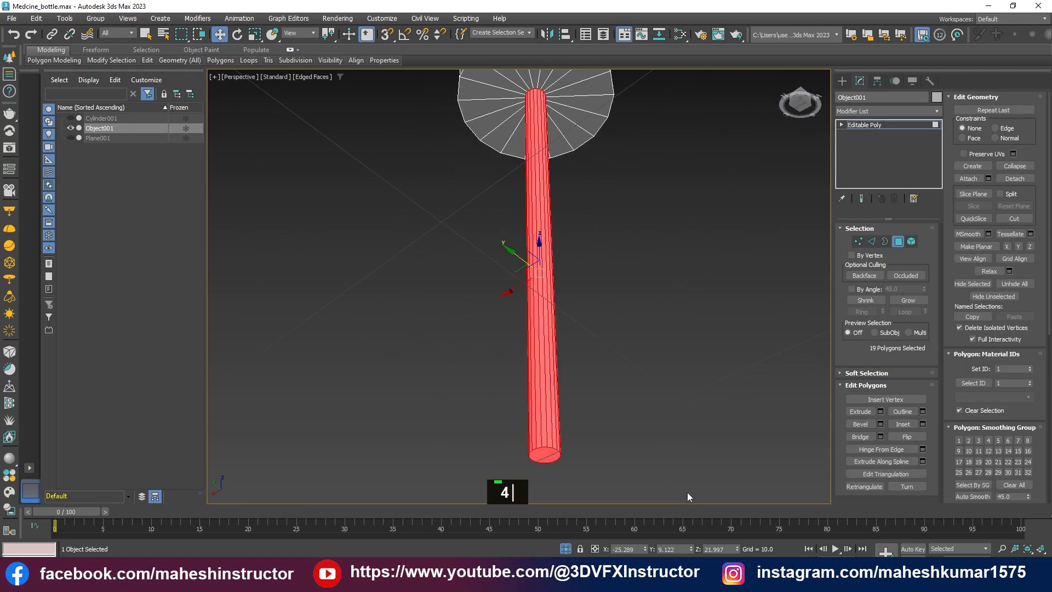
click(1028, 181)
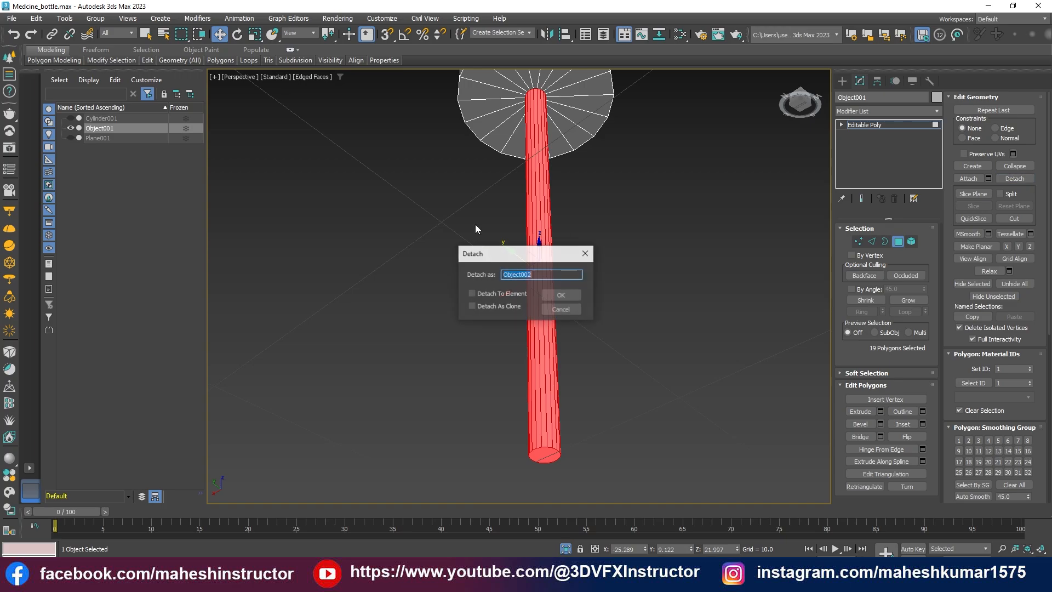
click(573, 299)
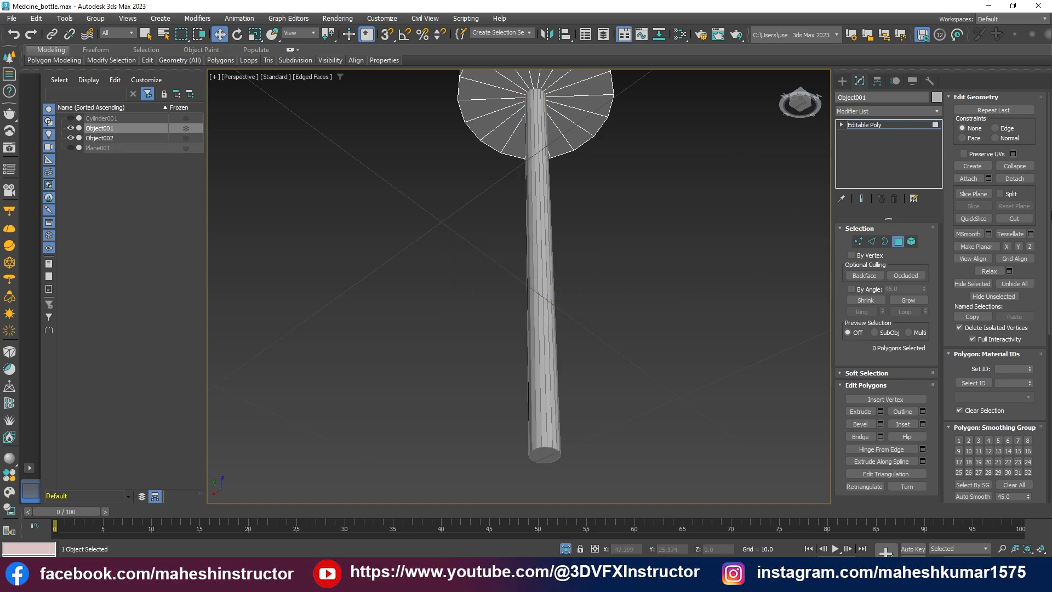
alt+middle_drag(617, 177, 620, 191)
click(853, 125)
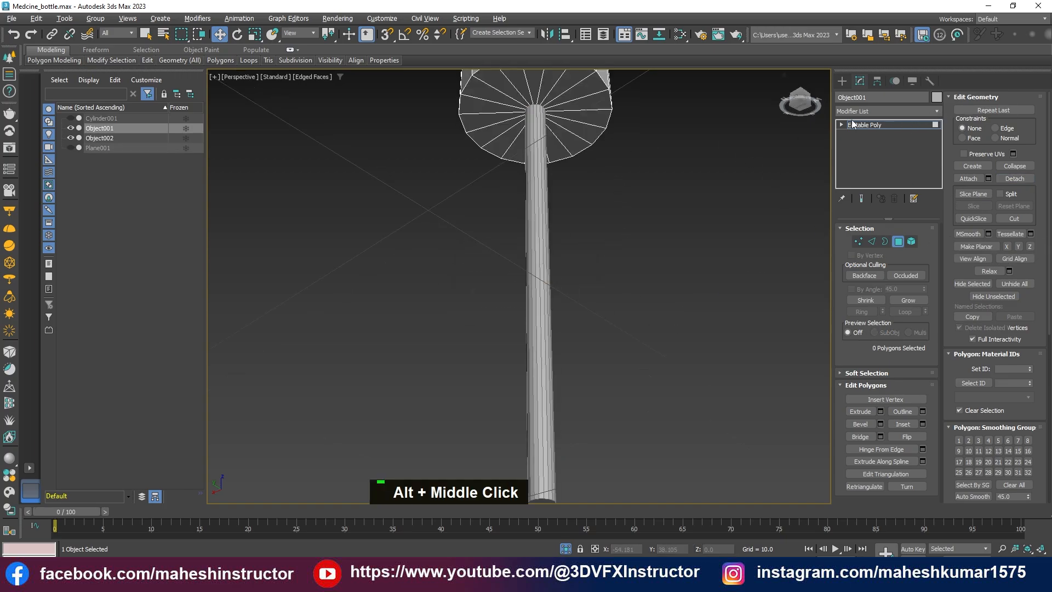
Isolate the cap alone, delete the ring of polygons closing its underside, and leave polygon editing
key(alt+q)
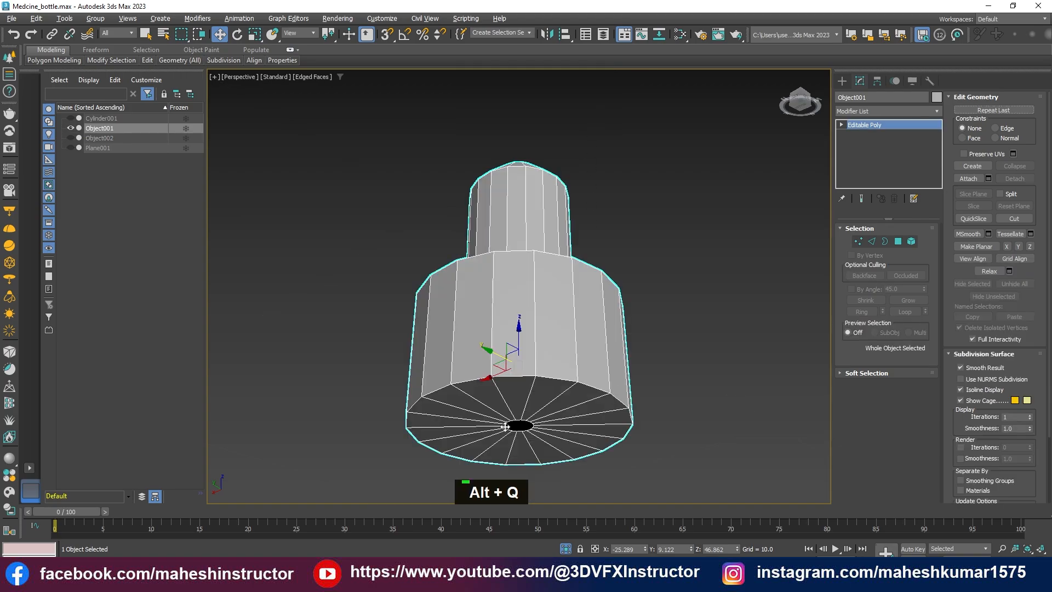
alt+middle_drag(505, 426, 505, 400)
key(4)
click(503, 343)
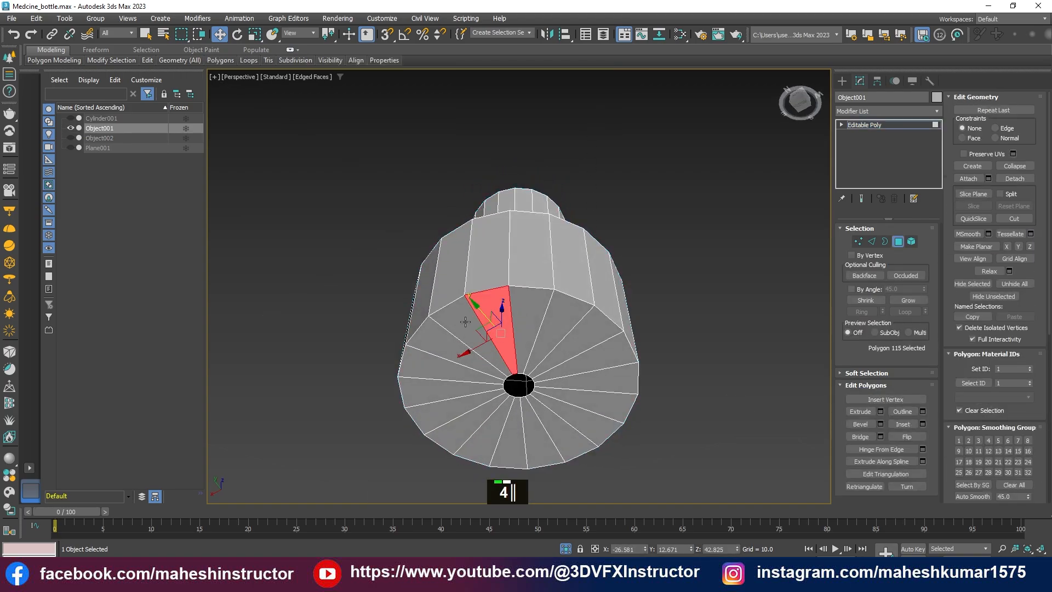
ctrl+click(493, 356)
key(Delete)
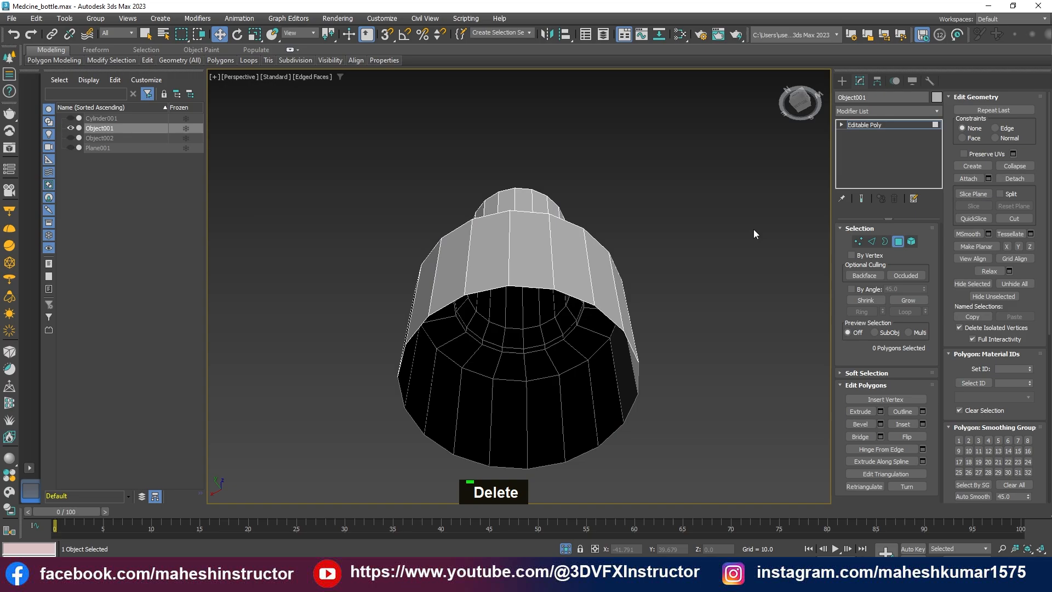
double_click(872, 127)
click(705, 152)
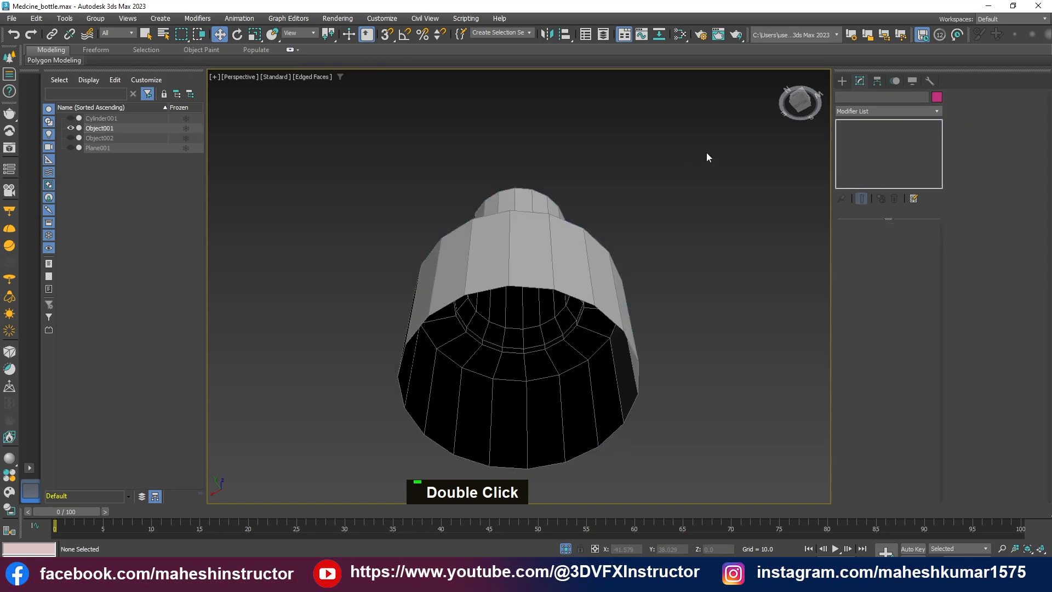
End the isolation, select the bottle and frame it beside the reference image for comparison
click(568, 550)
alt+middle_drag(455, 357, 511, 305)
scroll(537, 313, up, 2)
click(537, 313)
scroll(549, 290, up, 3)
scroll(499, 309, down, 3)
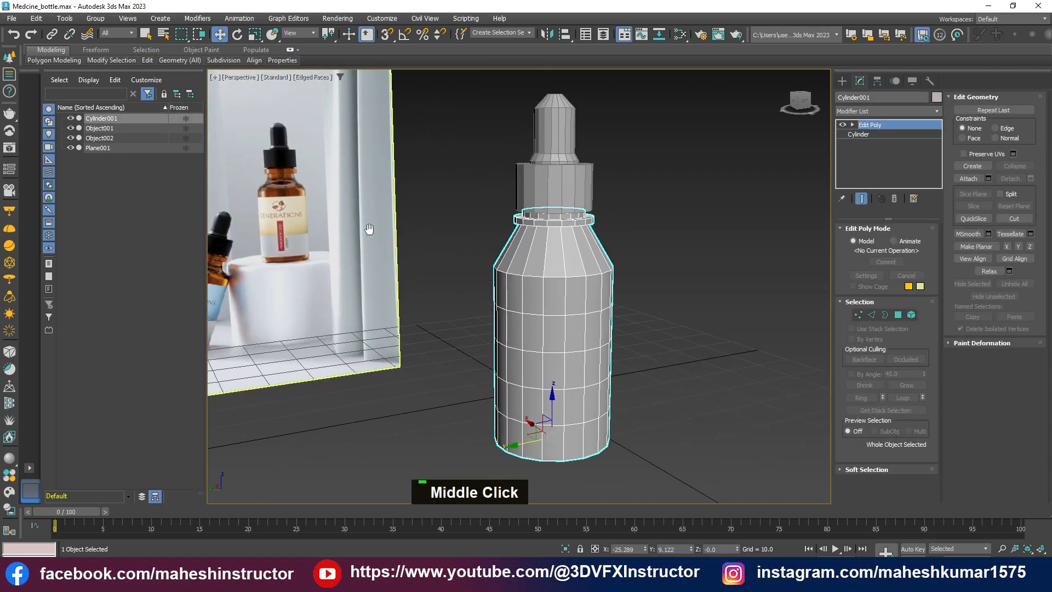
middle_drag(368, 178, 424, 187)
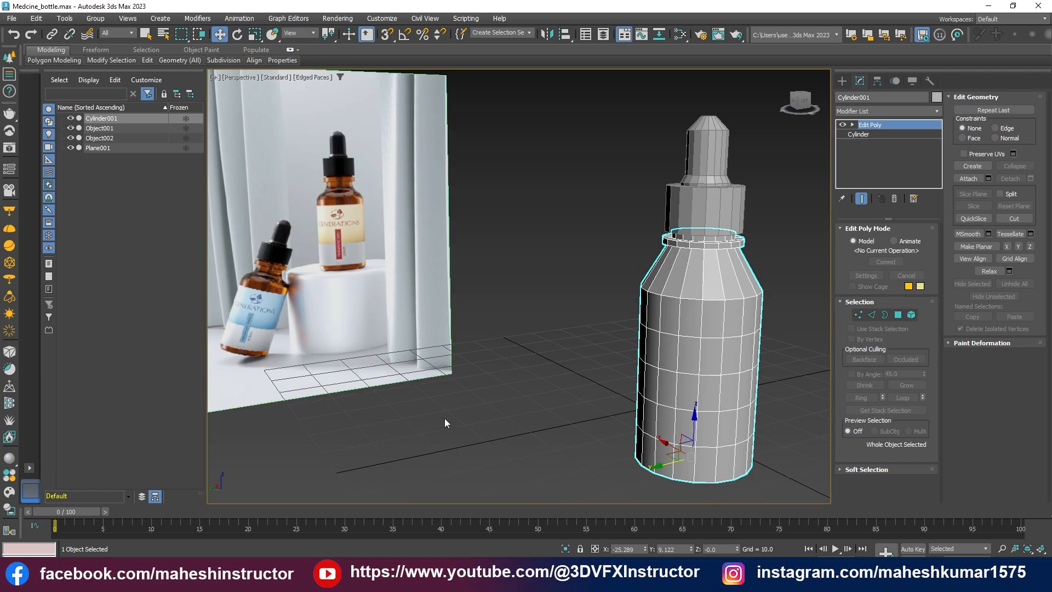
Select the large polygon closing the bottle's underside and inset it to leave a wide ring around the base
middle_drag(575, 356, 621, 336)
key(4)
click(616, 328)
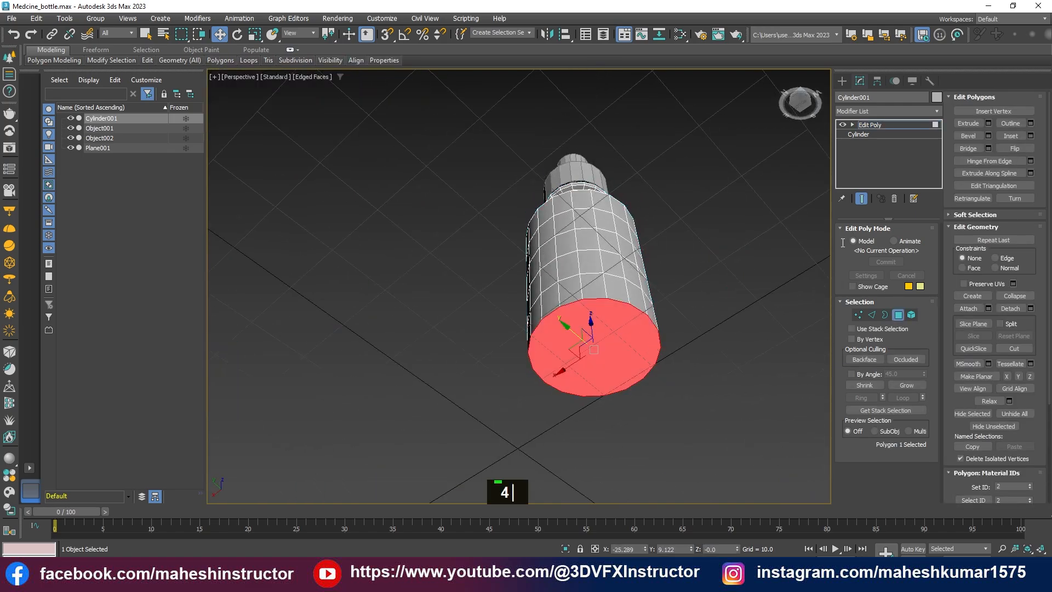
scroll(623, 370, up, 2)
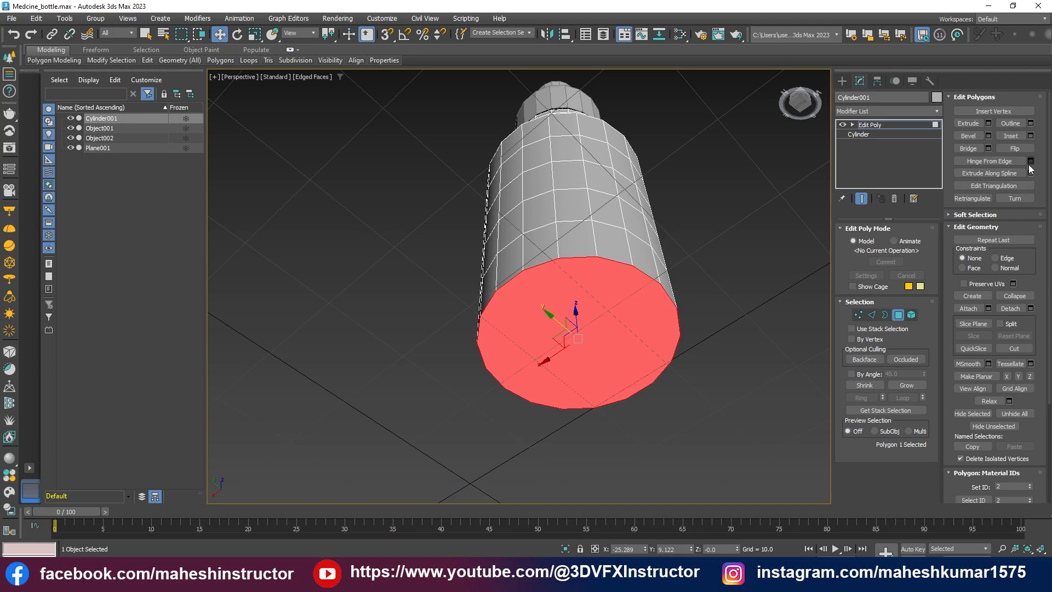
click(1030, 135)
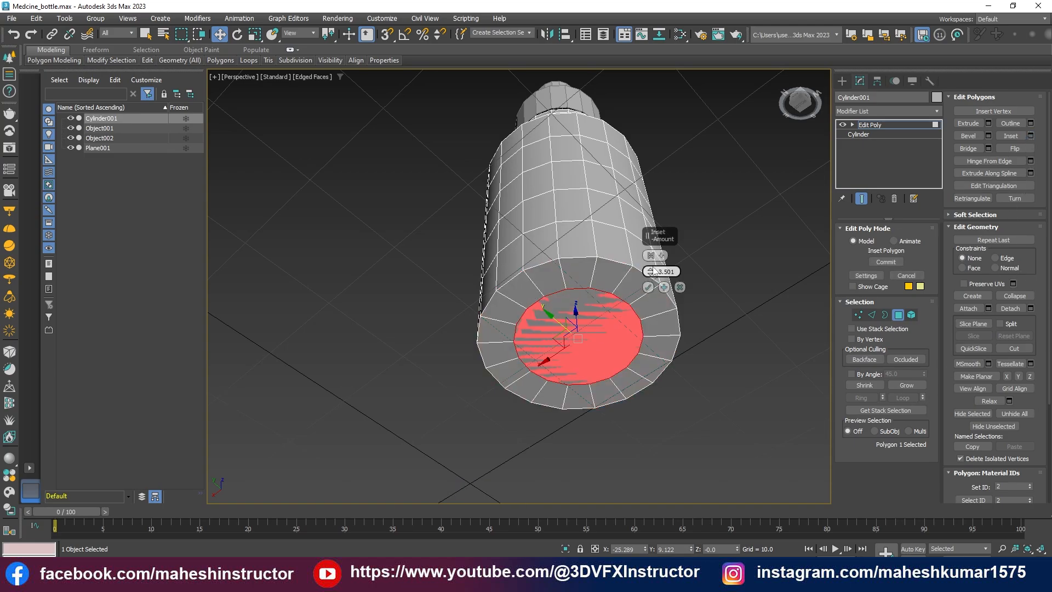
drag(651, 274, 650, 271)
click(648, 287)
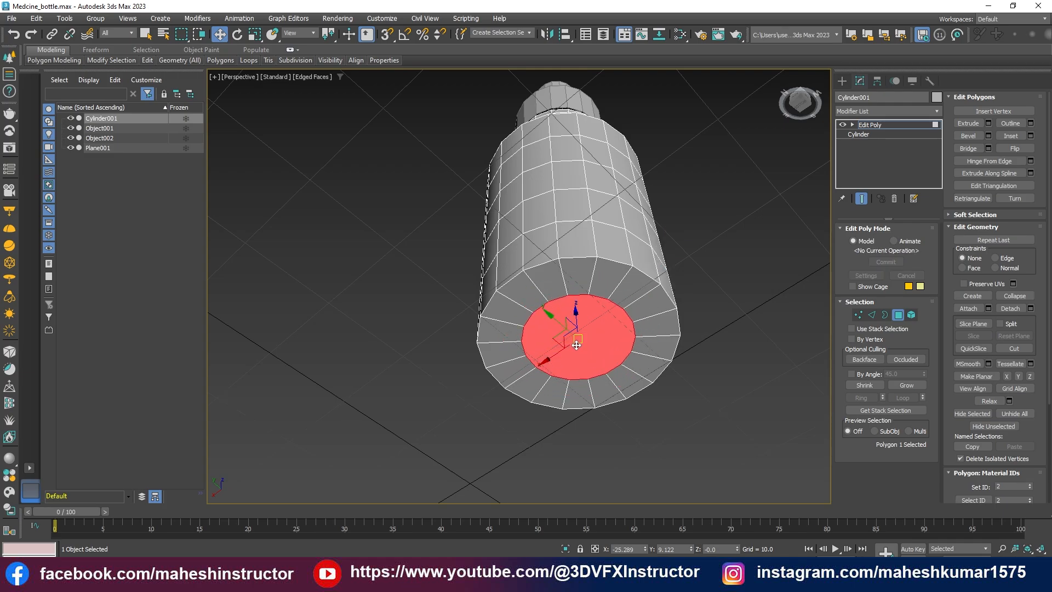
Inset the base's central polygon again and raise the new inner polygon about 0.84 units into the bottle
middle_drag(576, 345, 582, 368)
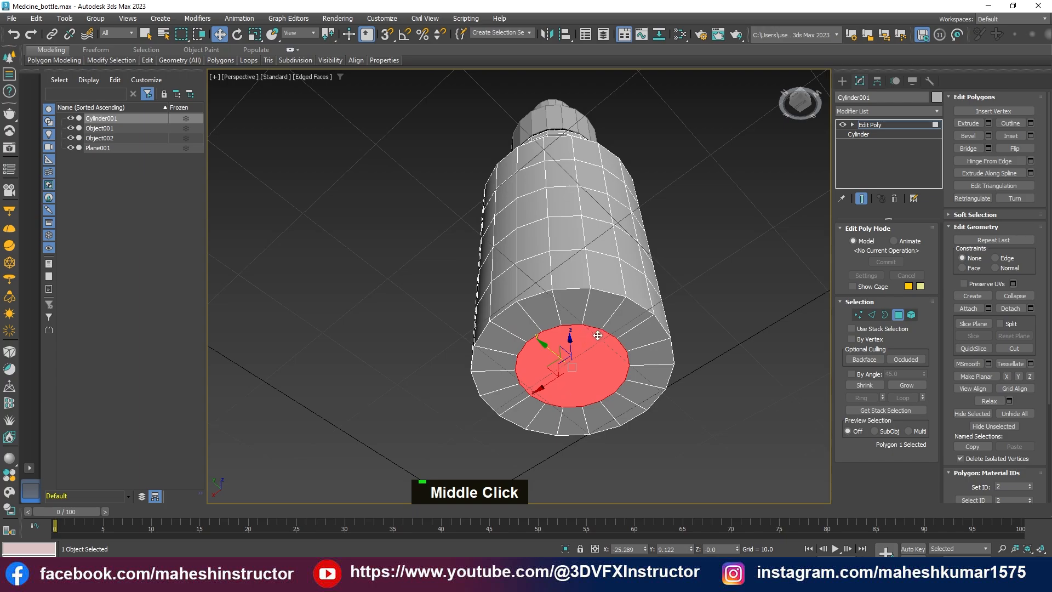
click(1030, 135)
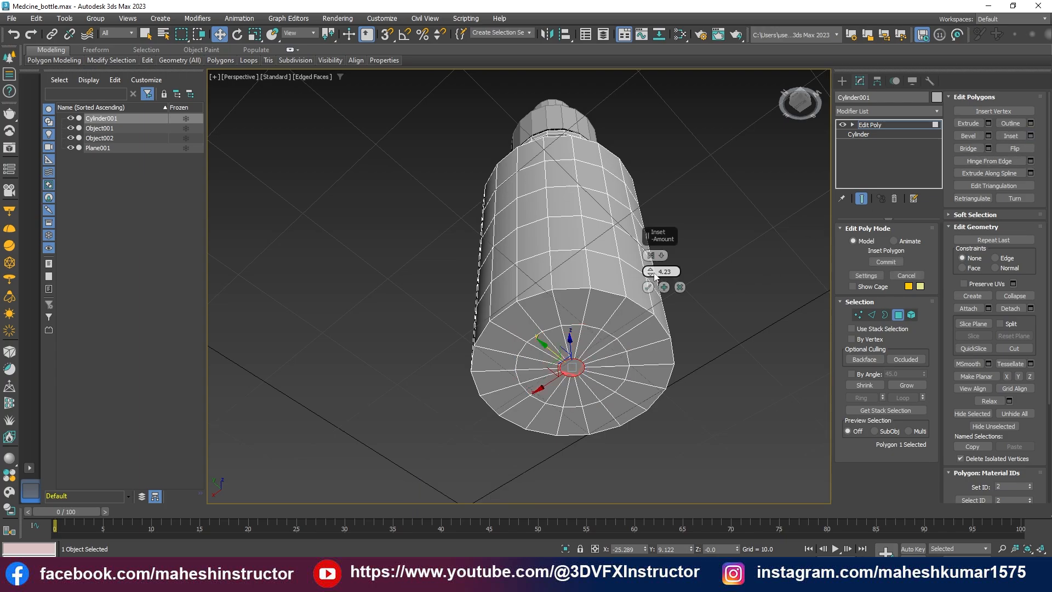
drag(656, 274, 653, 295)
click(649, 287)
key(w)
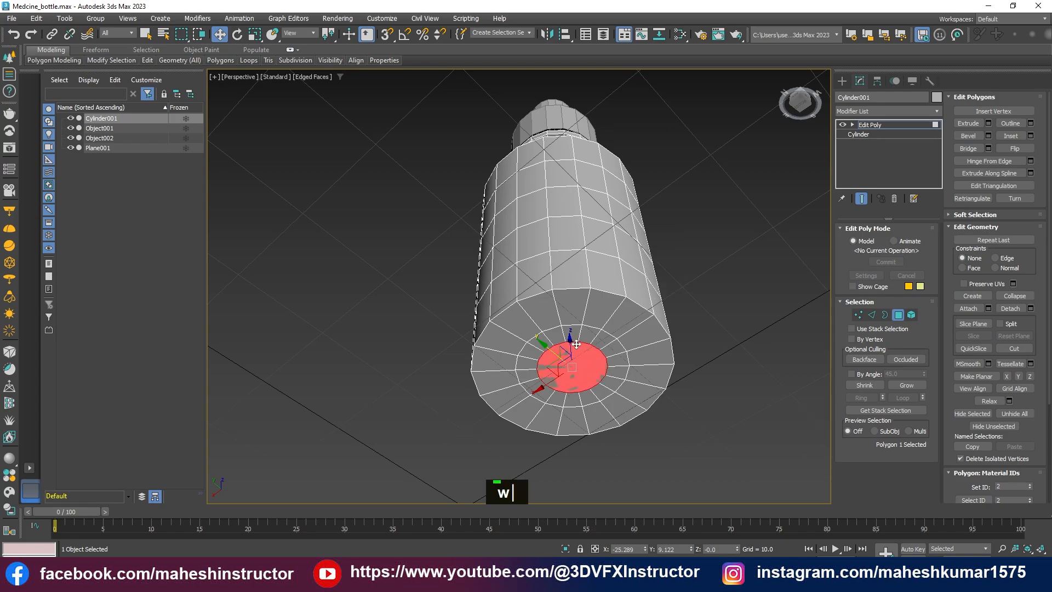
drag(569, 338, 572, 333)
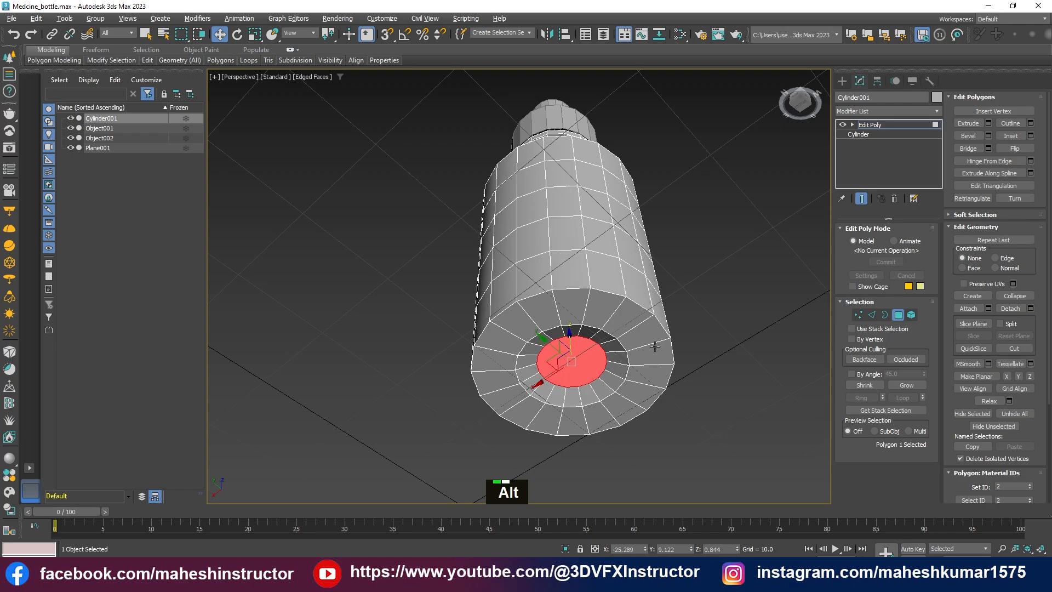
alt+middle_drag(572, 334, 571, 290)
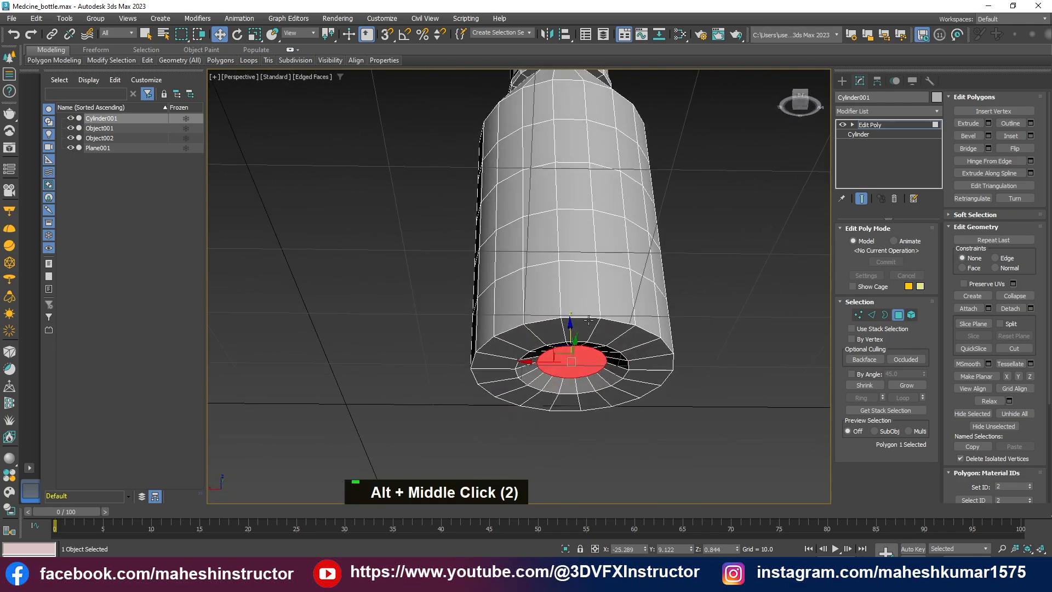
Hide the viewport grid and select the edge loop around the bottle's bottom rim
double_click(589, 320)
key(g)
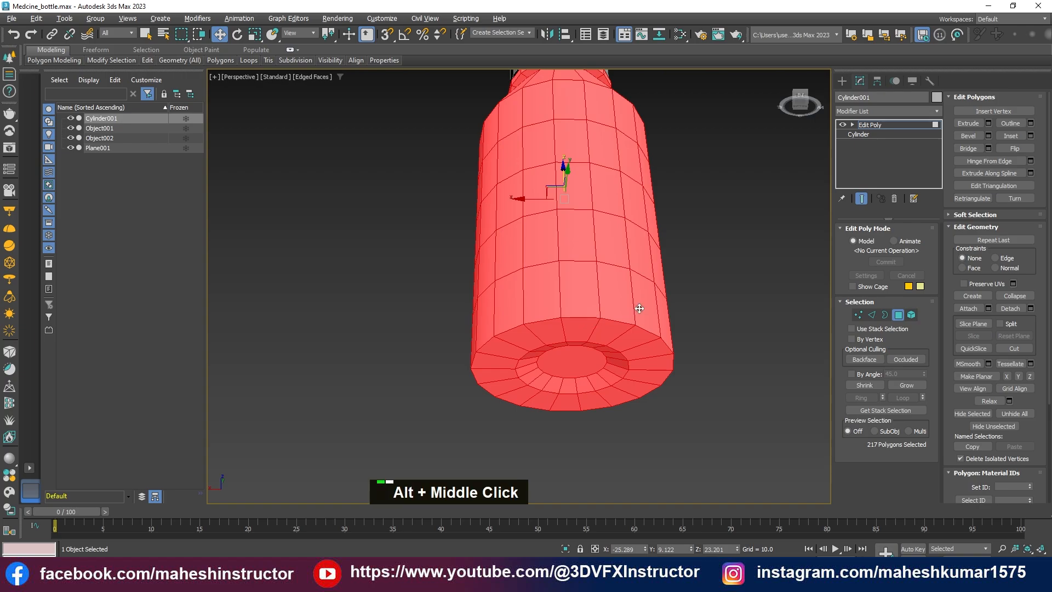
alt+middle_drag(634, 305, 615, 345)
key(2)
double_click(581, 321)
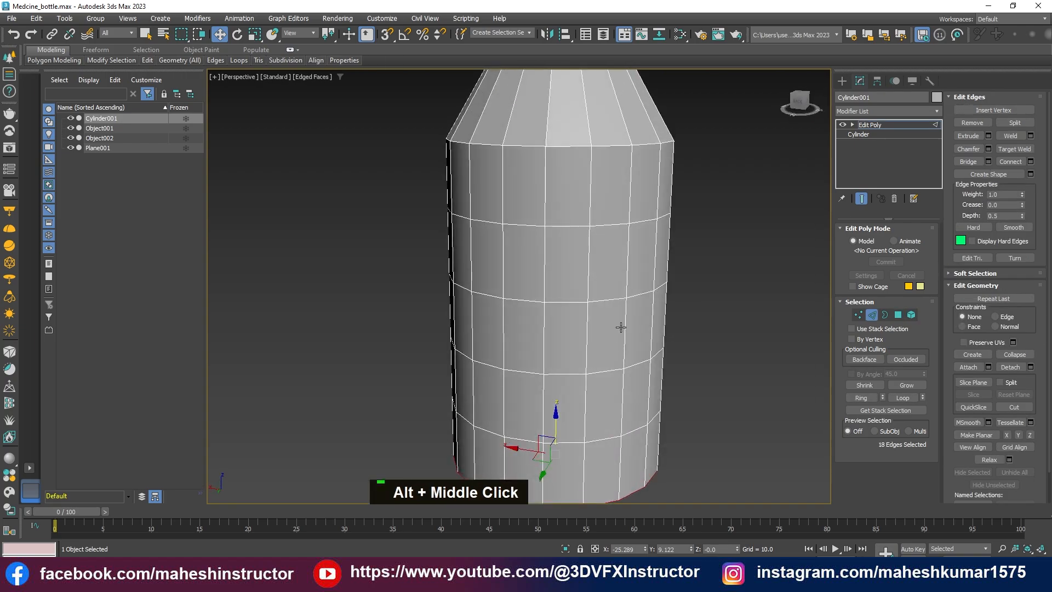
key(g)
key(g)
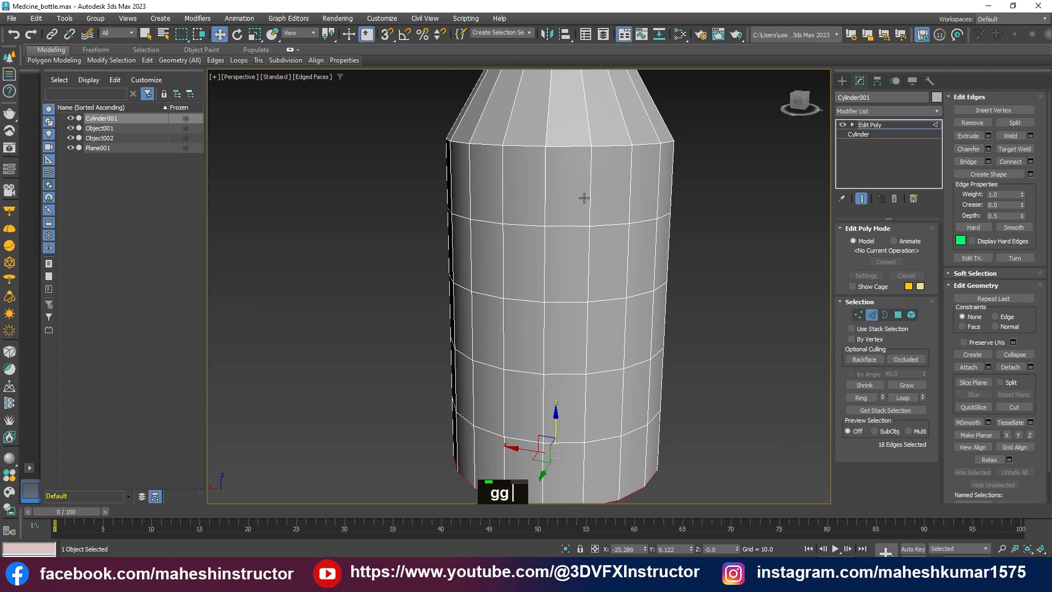
Add the edge loop at the bottle's shoulder to the selection and compare both loops with the reference image
ctrl+double_click(559, 144)
alt+middle_drag(650, 303, 572, 238)
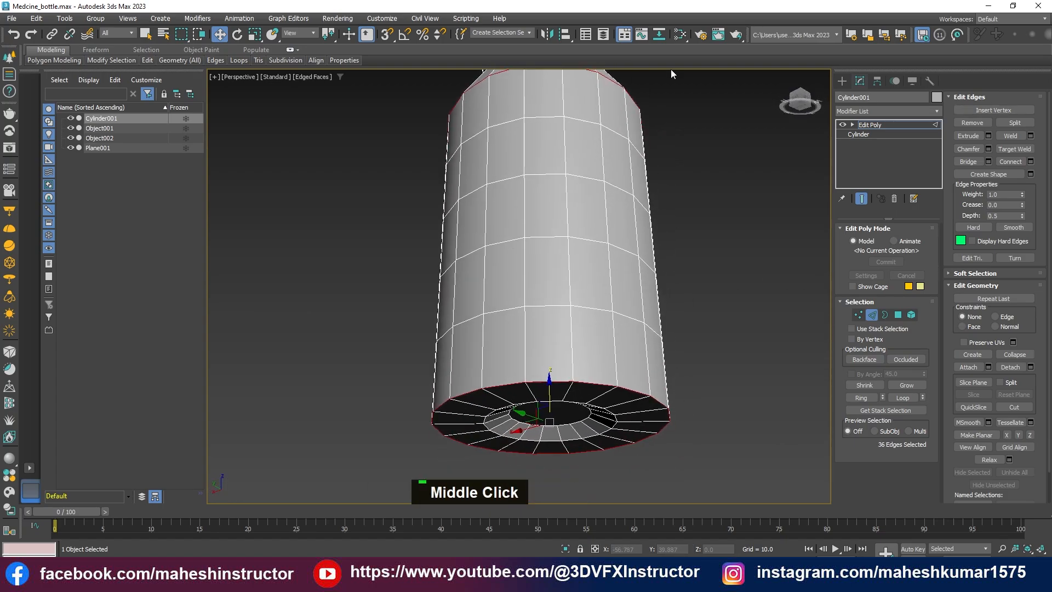
scroll(553, 283, down, 2)
alt+middle_drag(554, 284, 567, 241)
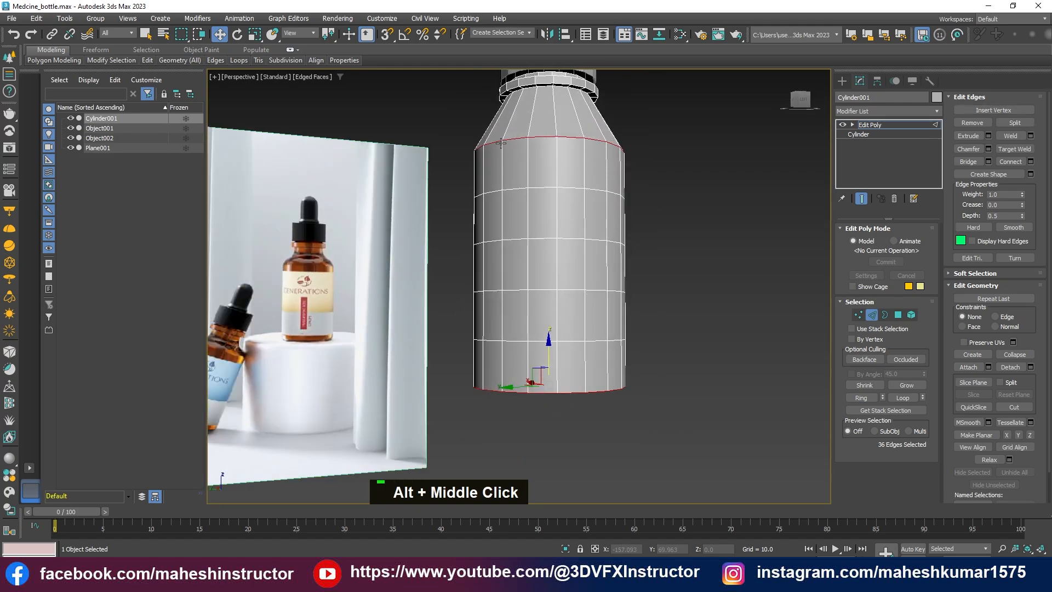
alt+middle_drag(538, 361, 638, 414)
mouse_move(615, 326)
alt+middle_down()
mouse_move(559, 348)
mouse_move(600, 334)
alt+middle_up()
middle_drag(612, 267, 606, 322)
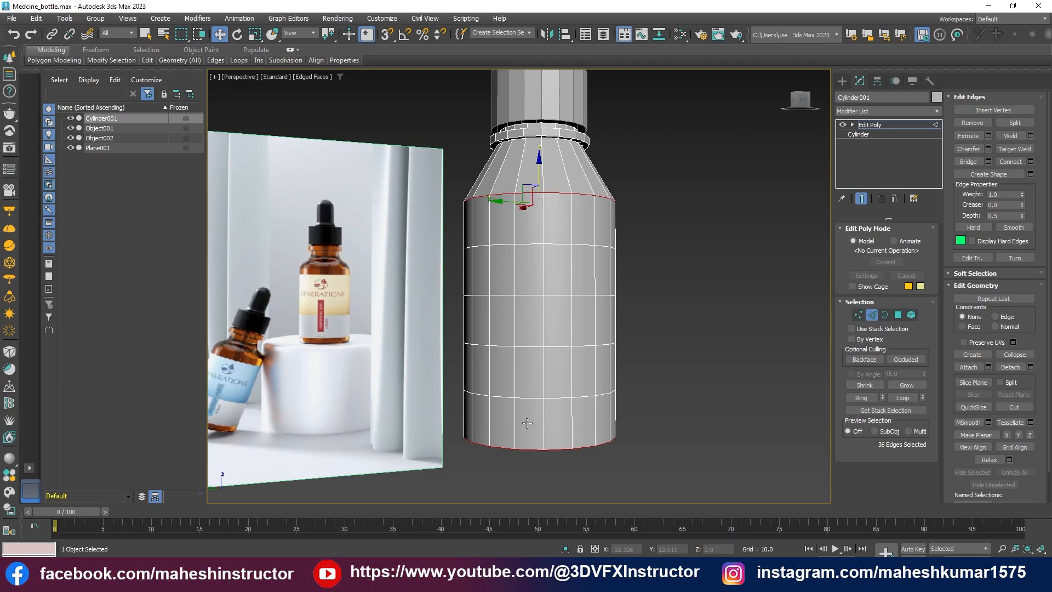
Chamfer the edge loop at the bottle's shoulder with an amount of 6.272 and 2 segments
double_click(565, 194)
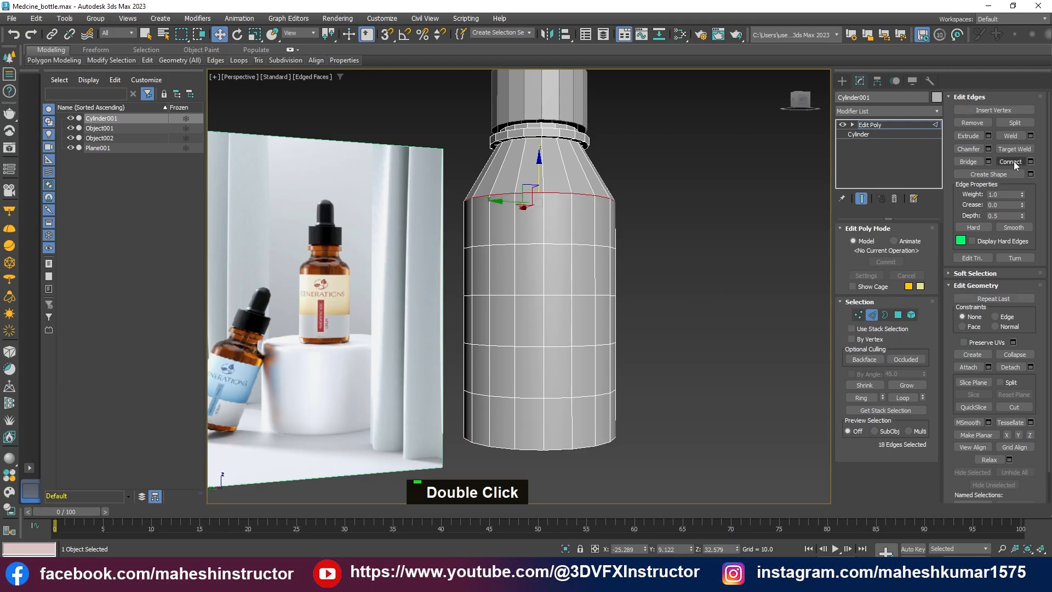
click(987, 149)
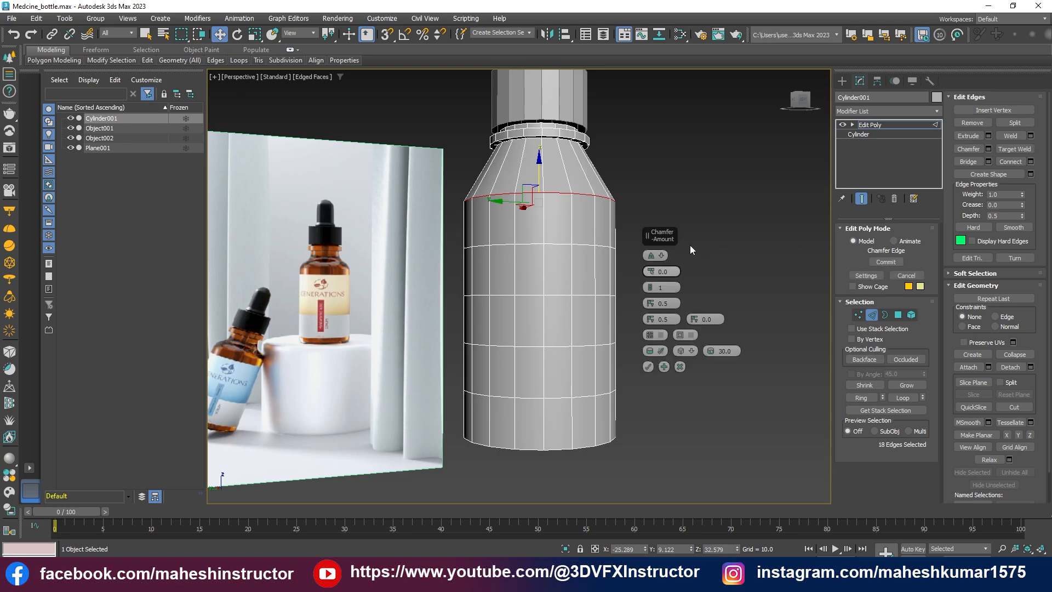
drag(647, 236, 687, 164)
alt+middle_drag(512, 256, 559, 263)
drag(690, 199, 702, 171)
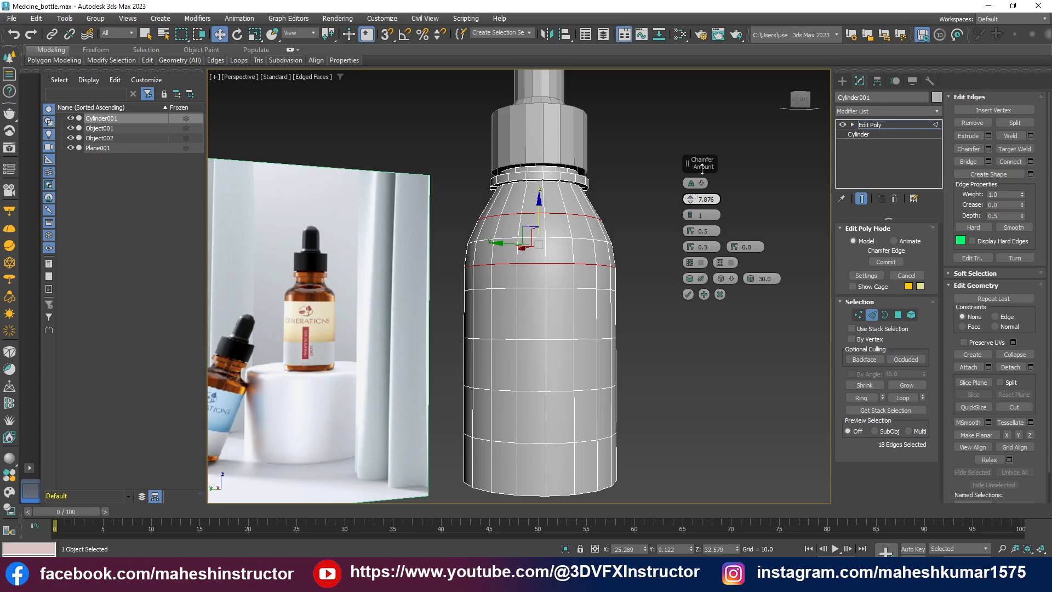
drag(702, 170, 702, 171)
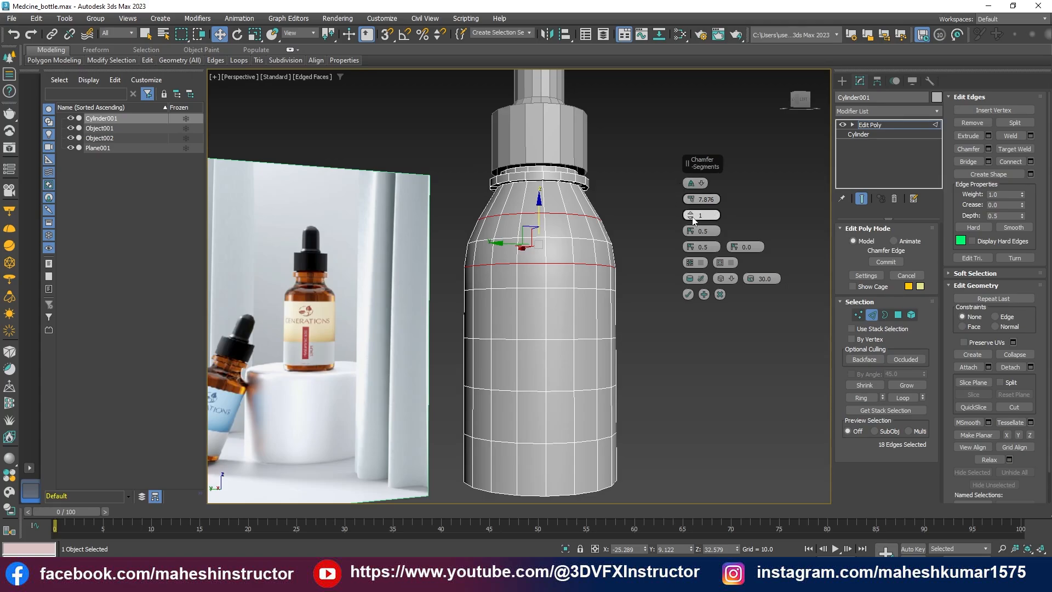
drag(692, 217, 689, 201)
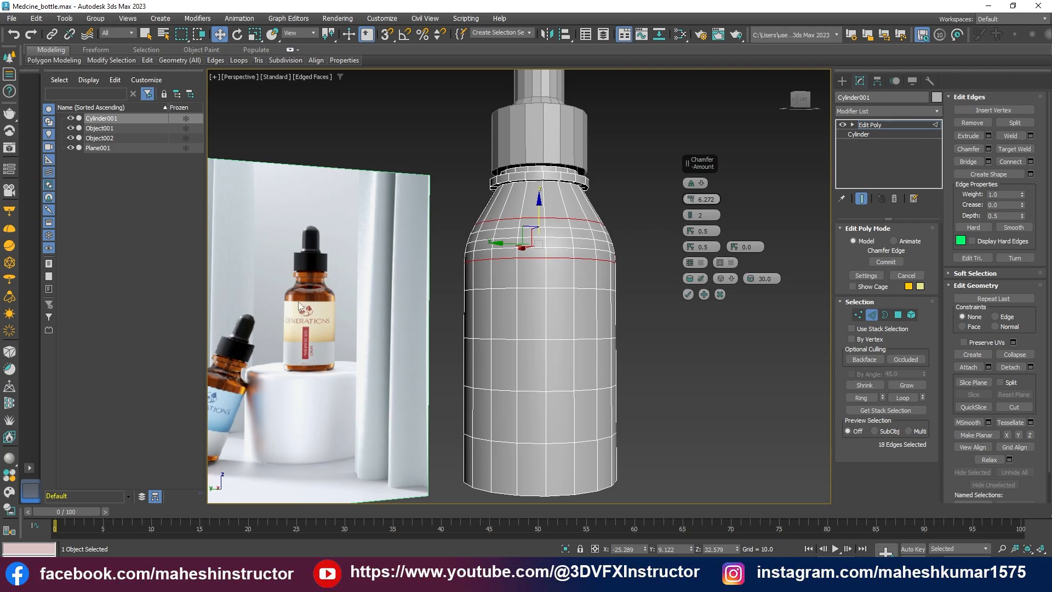
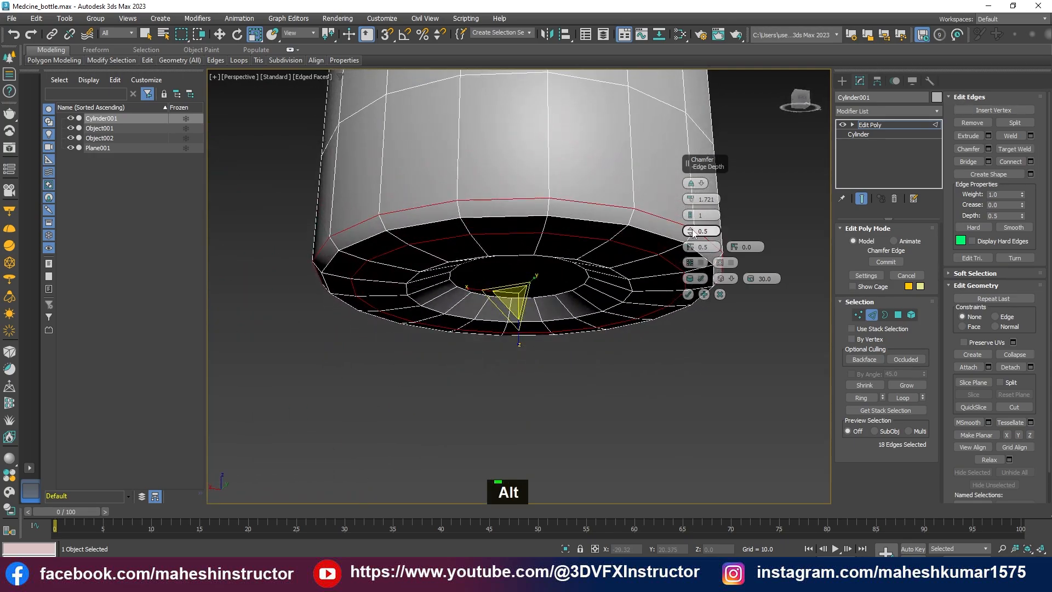
drag(693, 233, 699, 328)
alt+middle_drag(509, 334, 492, 323)
alt+drag(689, 215, 690, 210)
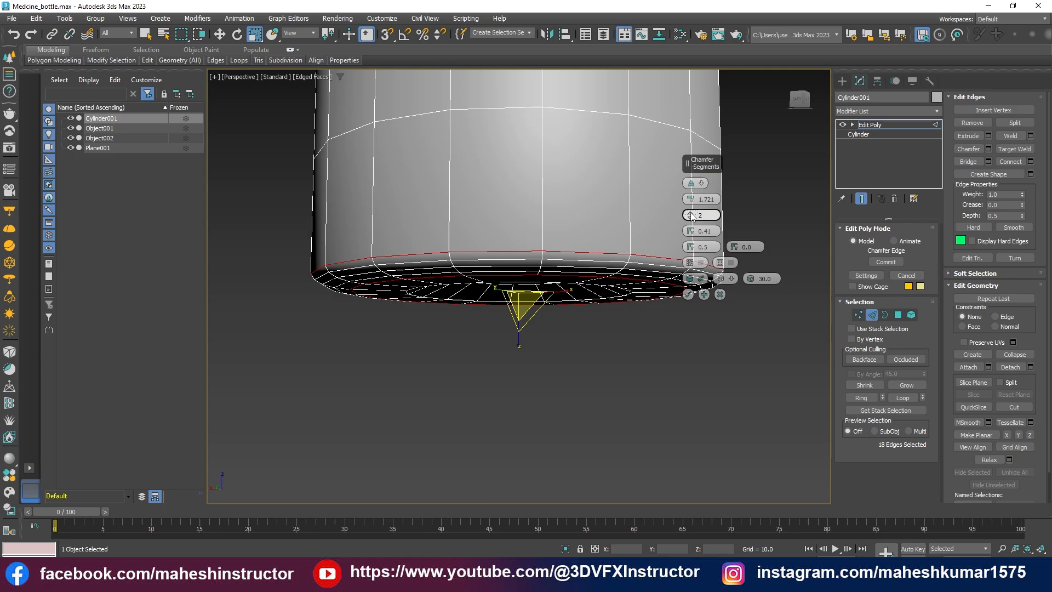
alt+middle_drag(611, 211, 607, 211)
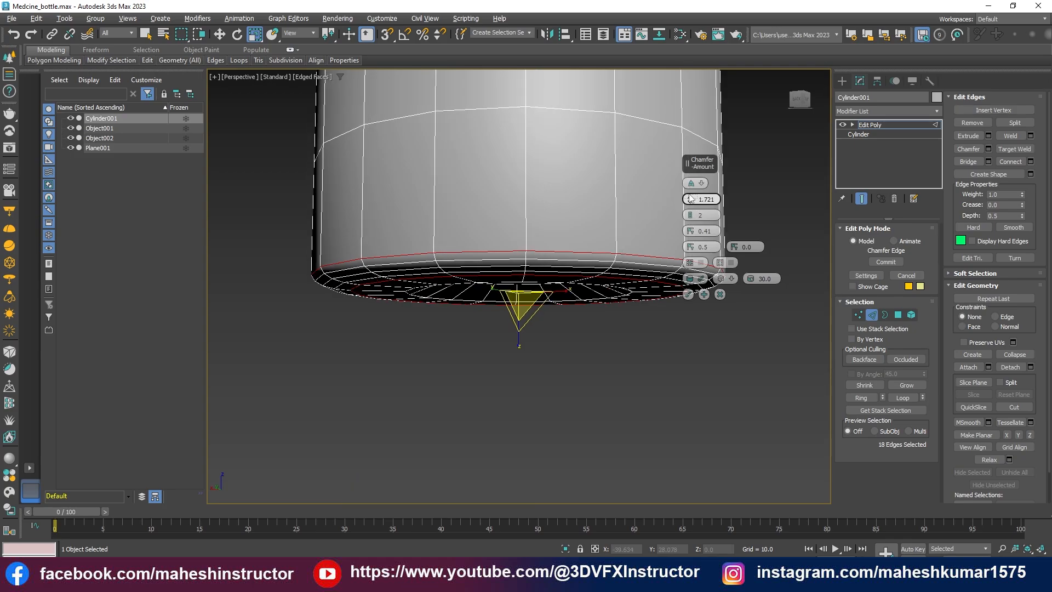
drag(691, 199, 691, 181)
alt+middle_drag(609, 244, 657, 208)
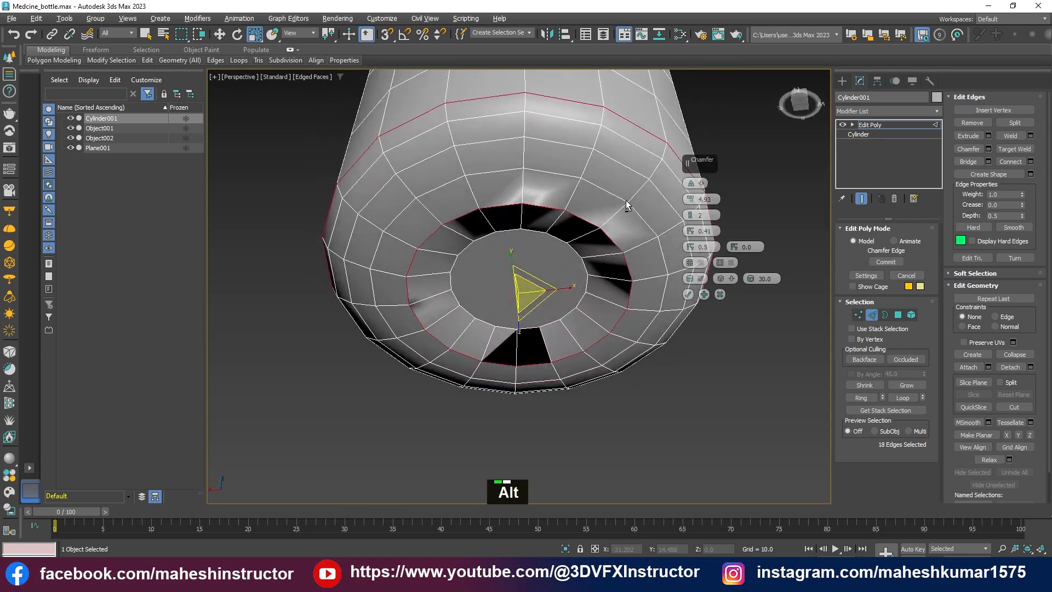
click(689, 221)
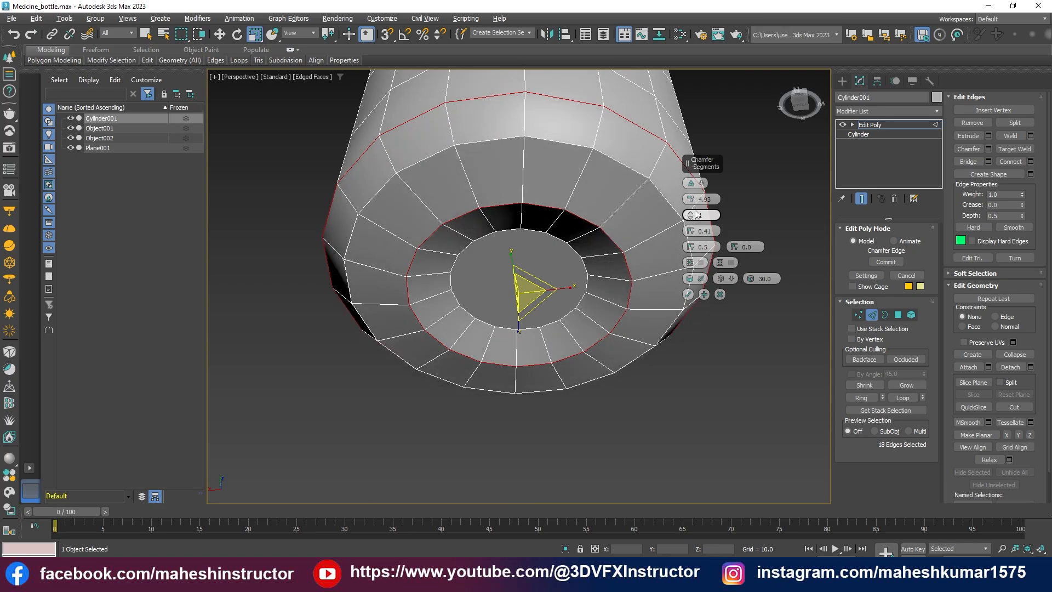
drag(691, 200, 684, 276)
alt+middle_drag(481, 307, 438, 243)
scroll(418, 217, down, 2)
alt+middle_drag(486, 178, 487, 206)
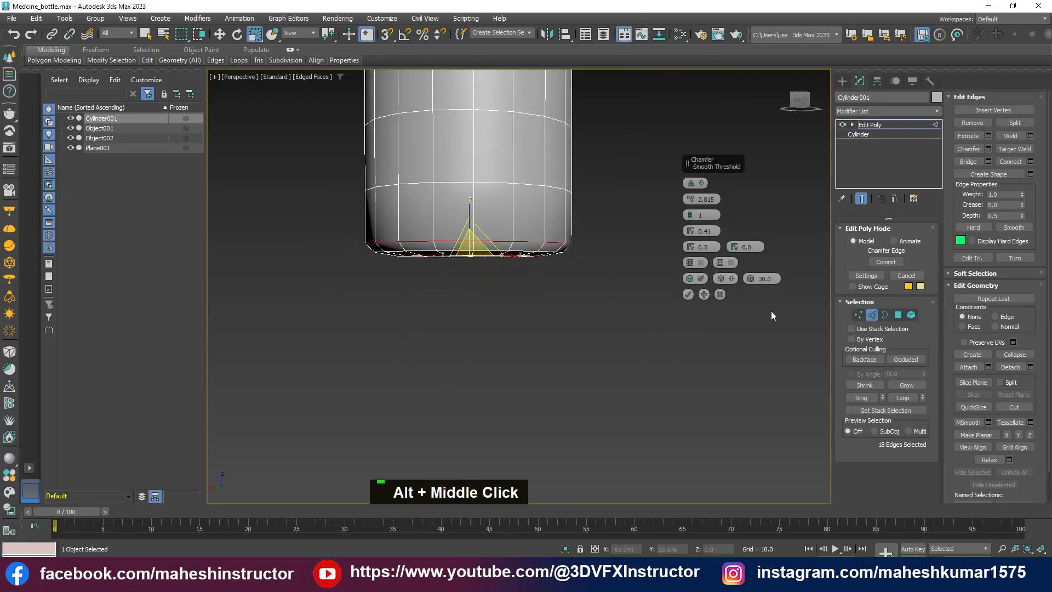
click(720, 294)
Remove the lowest horizontal edge loop on the side of the bottle body
click(499, 182)
double_click(499, 181)
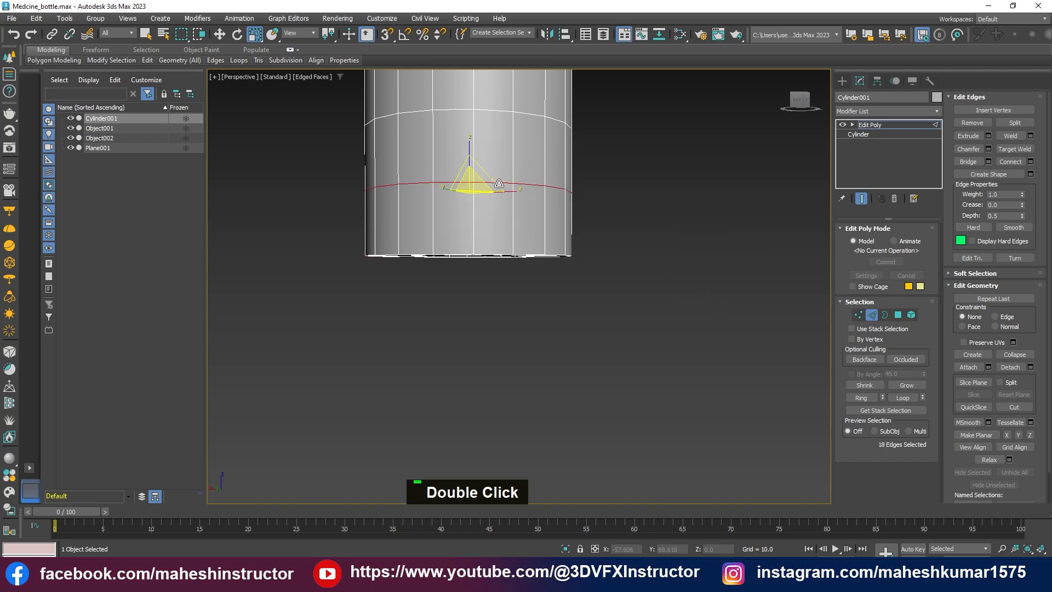
key(ctrl+BackSpace)
Scale the edge loop around the recess on the bottle's underside slightly inward
scroll(528, 221, down, 3)
alt+middle_drag(528, 221, 509, 183)
scroll(509, 183, up, 5)
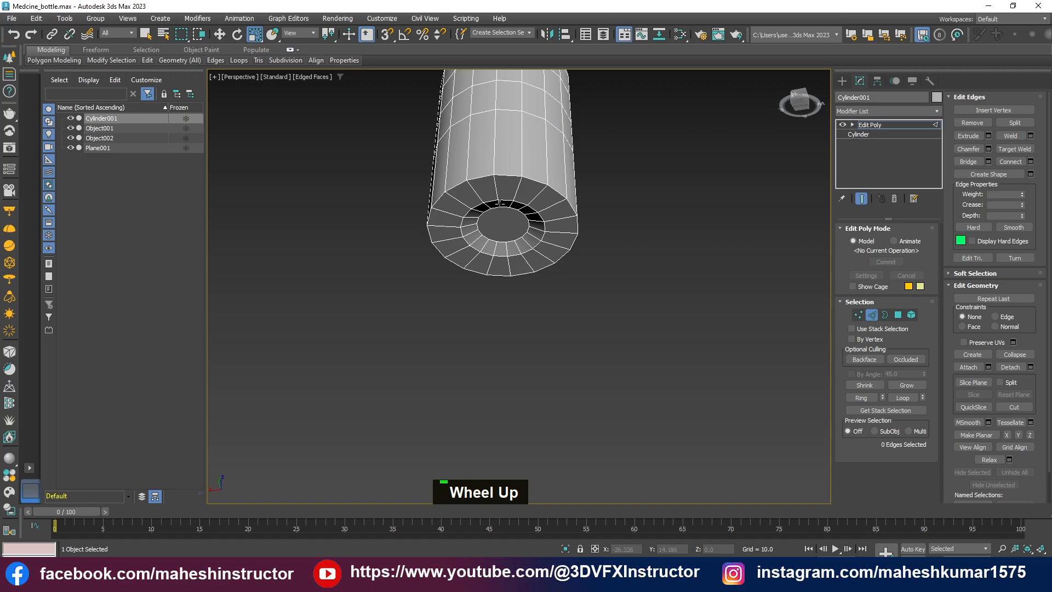
double_click(506, 196)
scroll(505, 197, up, 2)
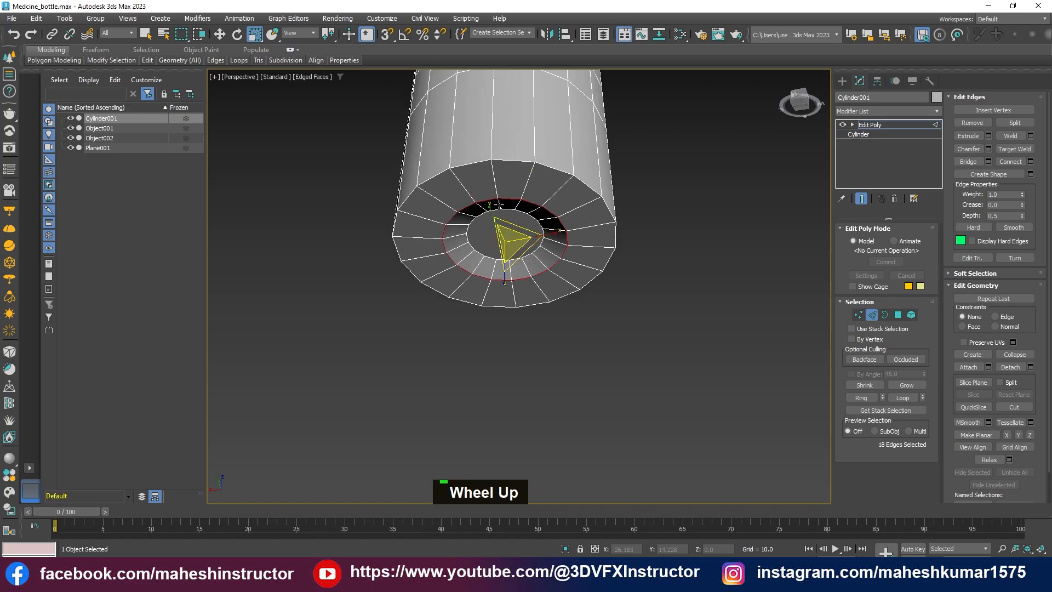
key(r)
drag(510, 240, 510, 246)
Set up a chamfer on the bottle's outer bottom edge loop with an amount of 3.325 and 2 segments
click(538, 165)
double_click(538, 165)
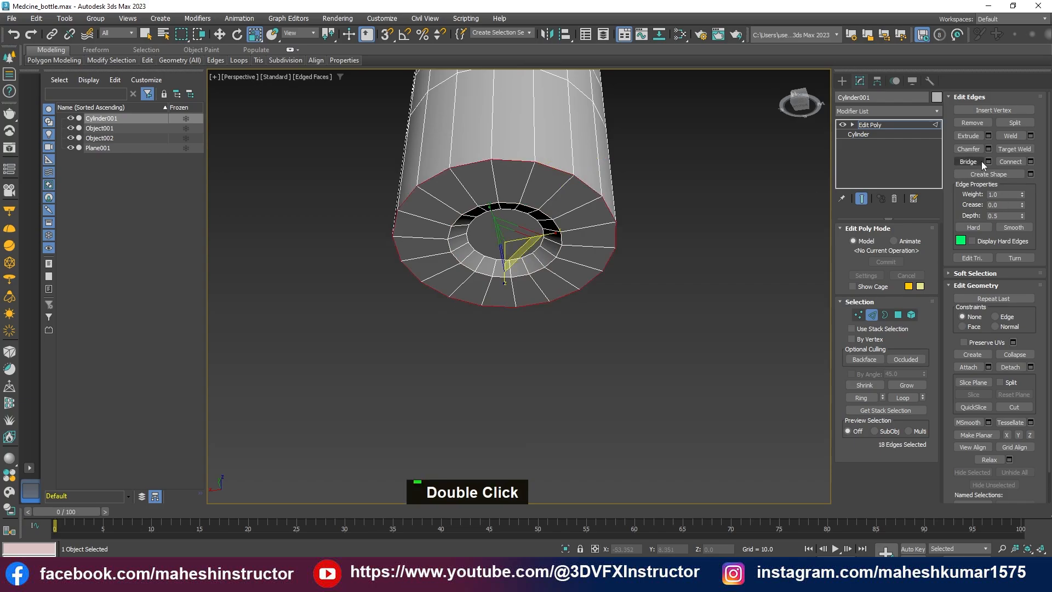
click(988, 149)
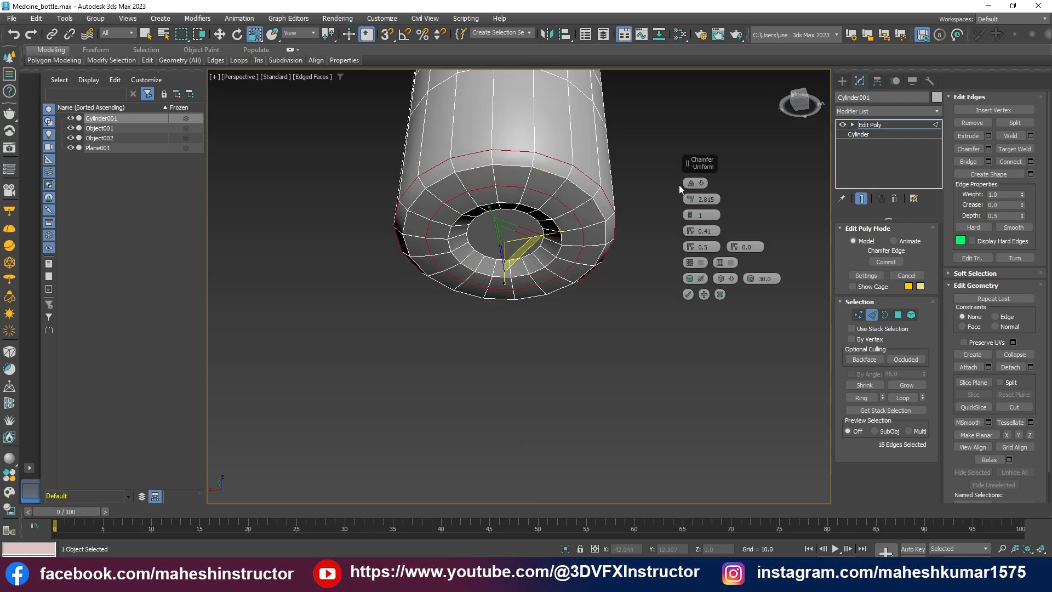
drag(691, 199, 693, 195)
drag(691, 235, 689, 235)
alt+middle_drag(581, 257, 582, 312)
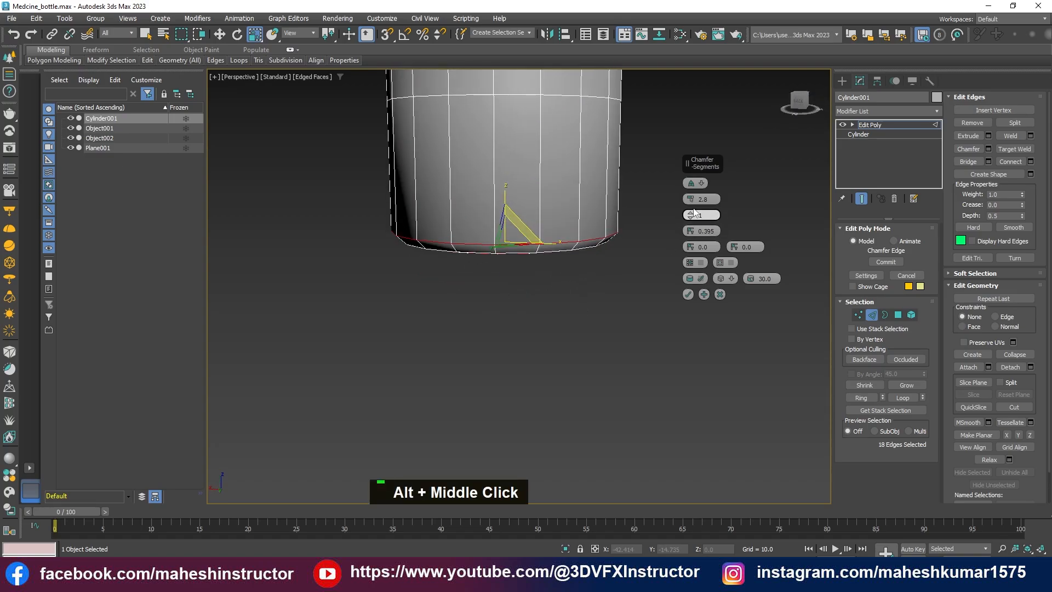
drag(693, 202, 703, 179)
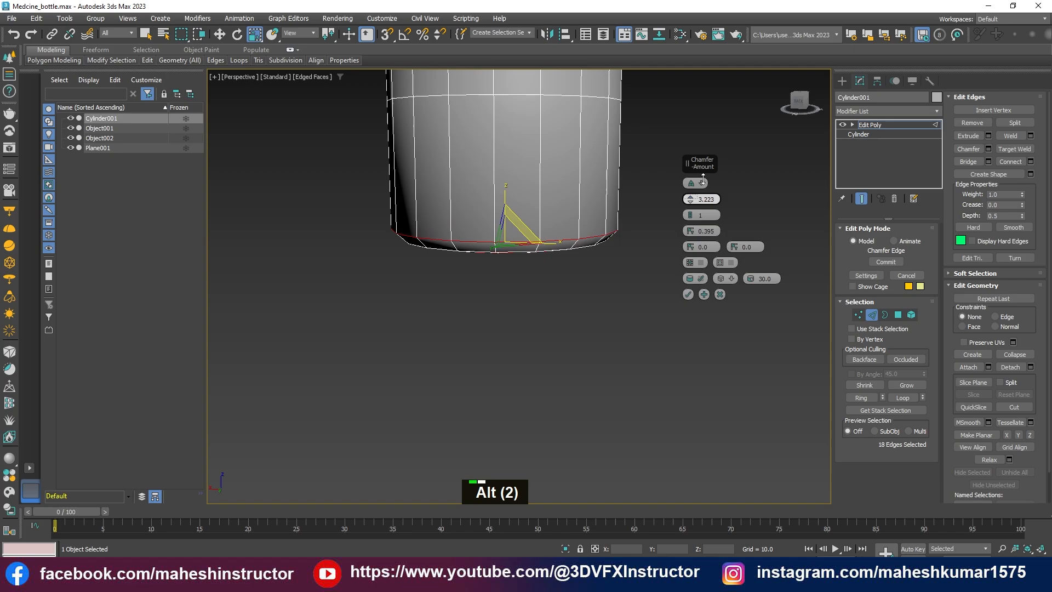
click(691, 213)
Set the bottom chamfer's edge depth to 0.635, apply it, leave edge editing and deselect the bottle
alt+middle_drag(539, 285, 519, 253)
scroll(519, 253, down, 5)
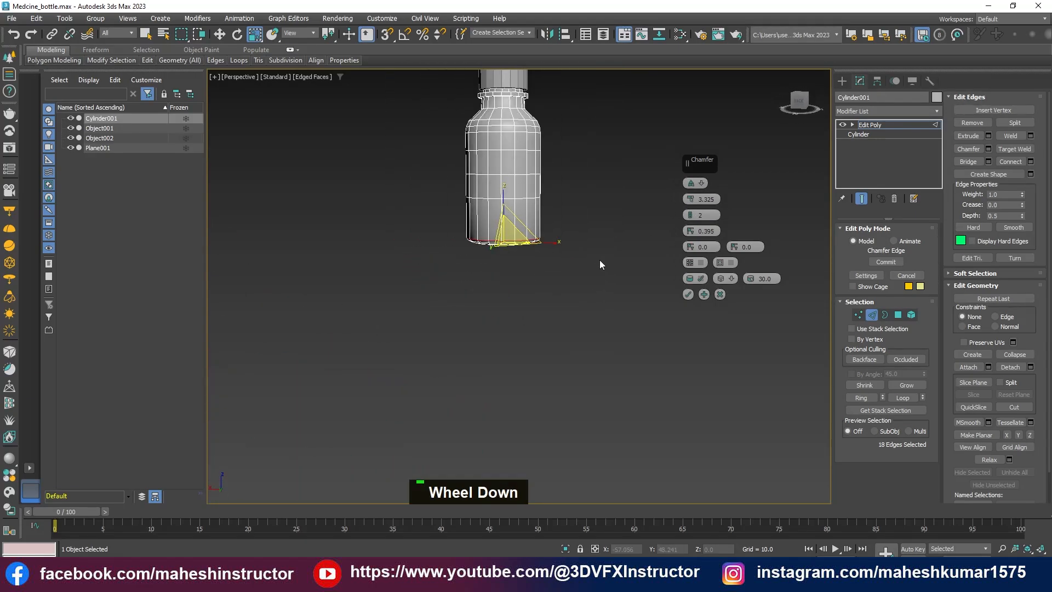
middle_drag(602, 265, 596, 297)
alt+middle_drag(508, 276, 505, 268)
scroll(499, 268, up, 5)
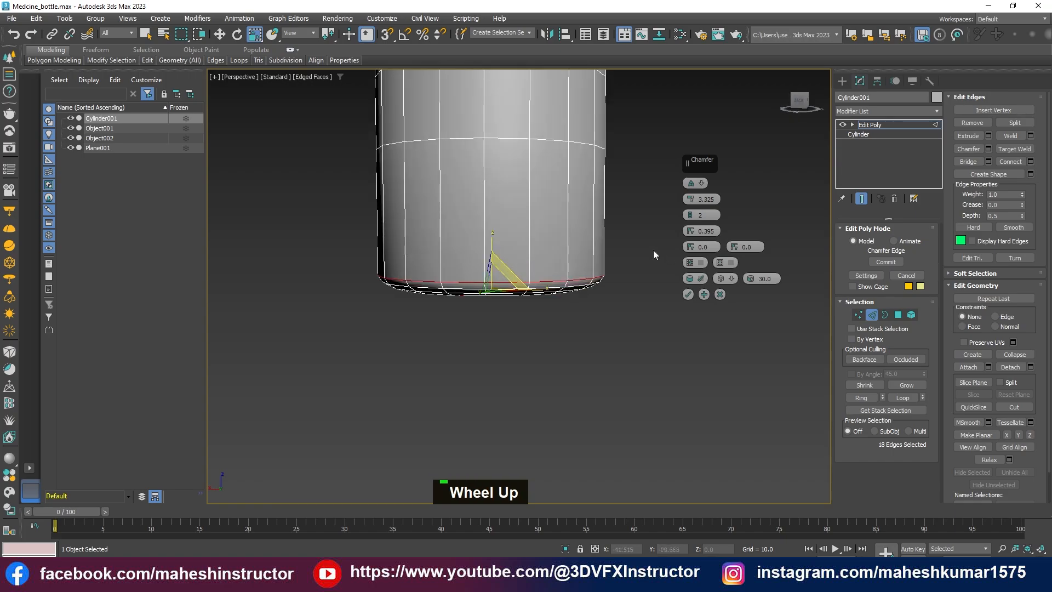
scroll(655, 254, up, 1)
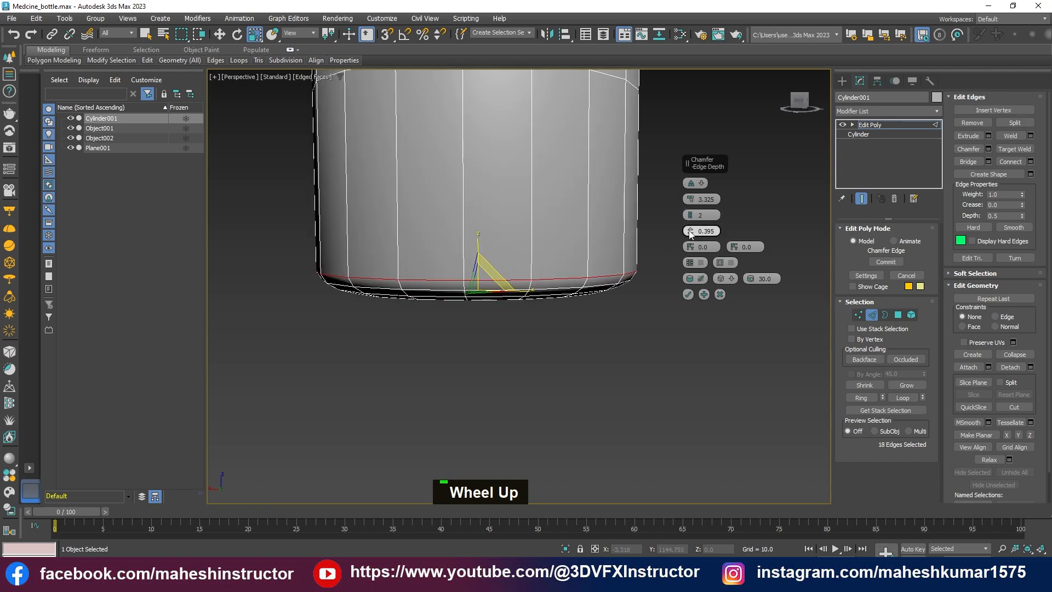
drag(690, 230, 703, 204)
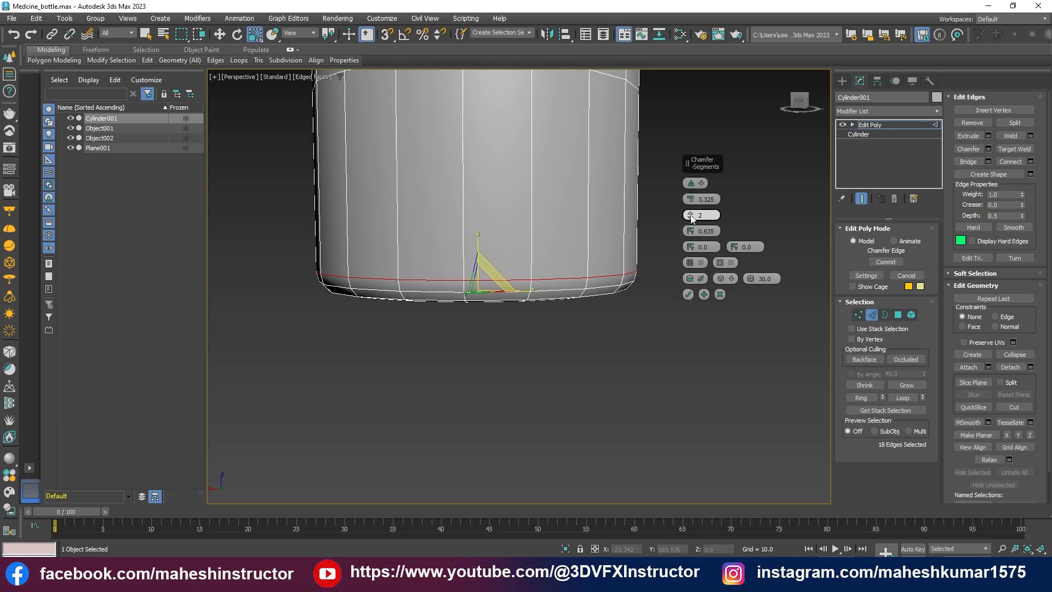
drag(691, 218, 692, 214)
alt+middle_drag(564, 265, 518, 251)
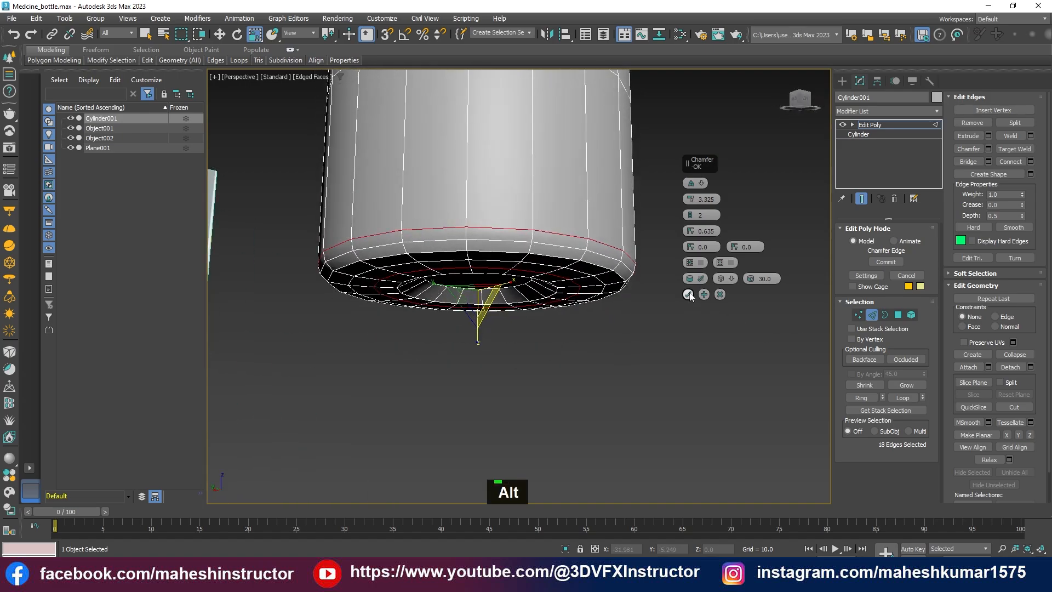
click(688, 295)
click(860, 125)
scroll(583, 316, down, 4)
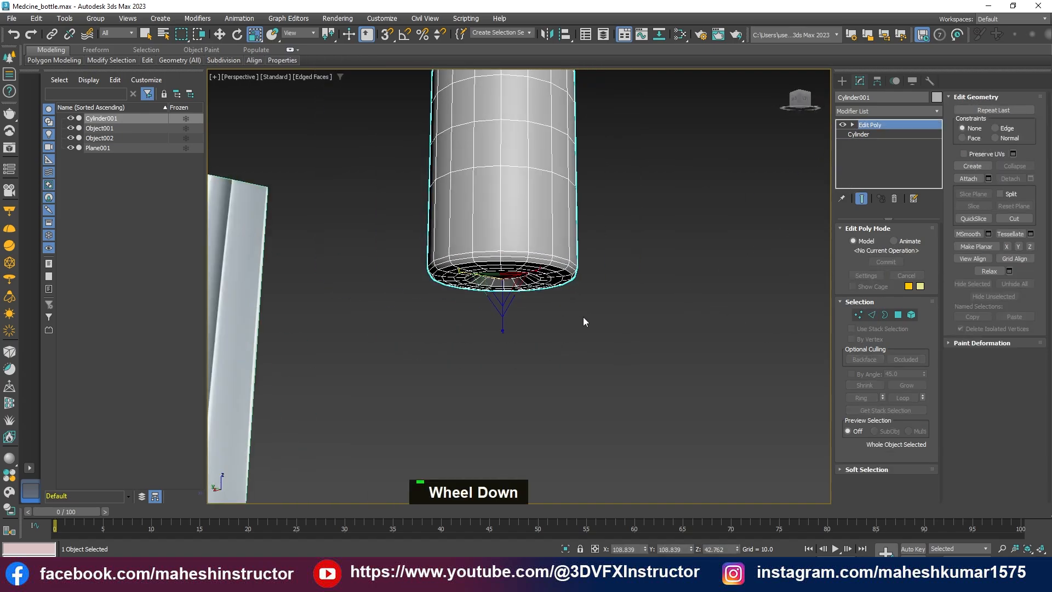
alt+middle_drag(583, 316, 613, 340)
click(637, 347)
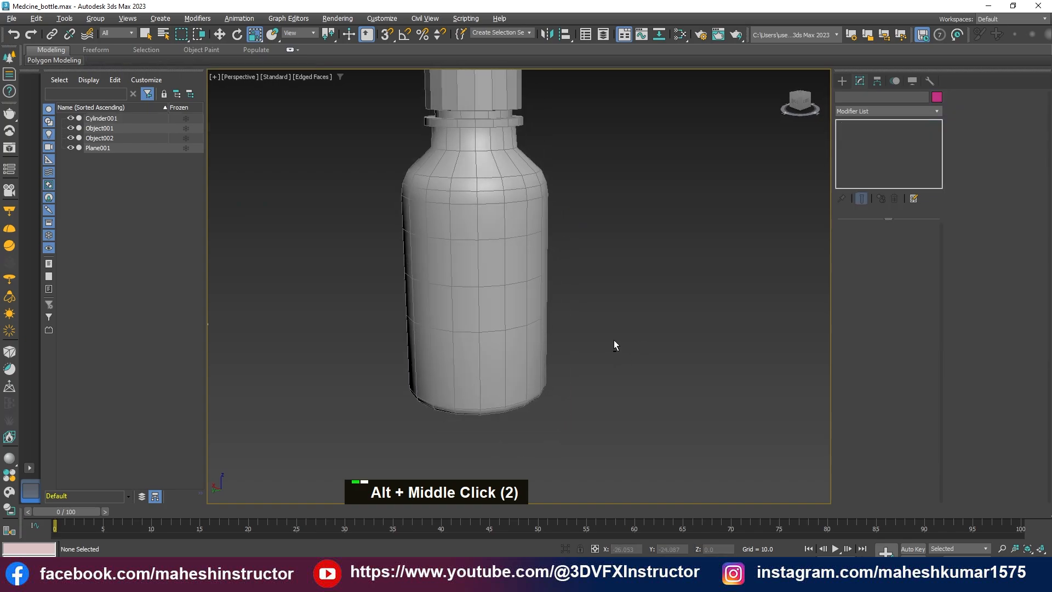
Compare the modelled bottle and dropper cap with the reference image, examining the shape of the cap and rubber tip
middle_drag(588, 290, 630, 420)
scroll(509, 295, down, 5)
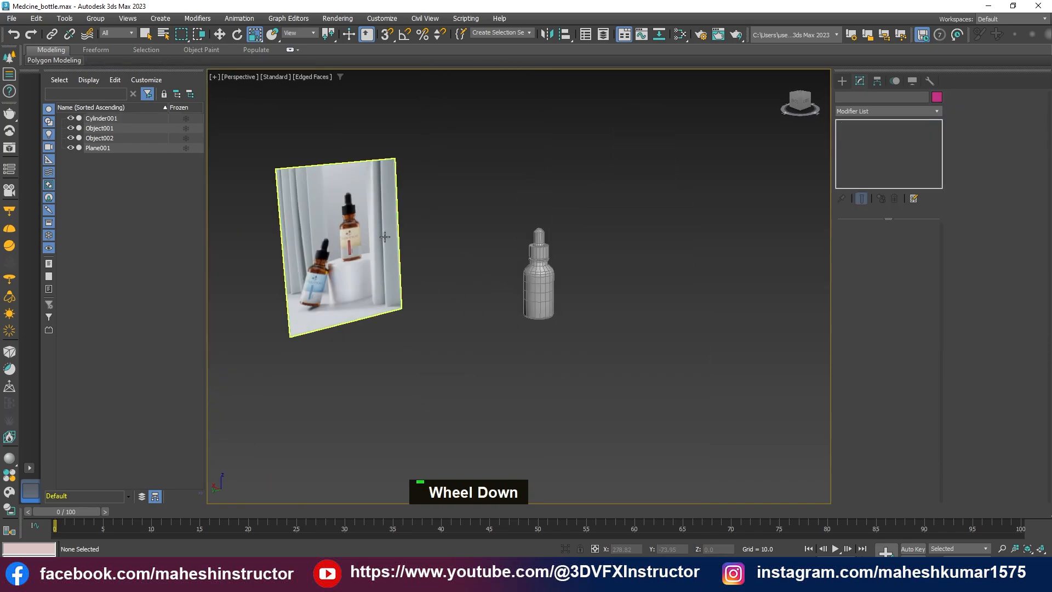
scroll(548, 285, up, 2)
middle_drag(551, 283, 454, 288)
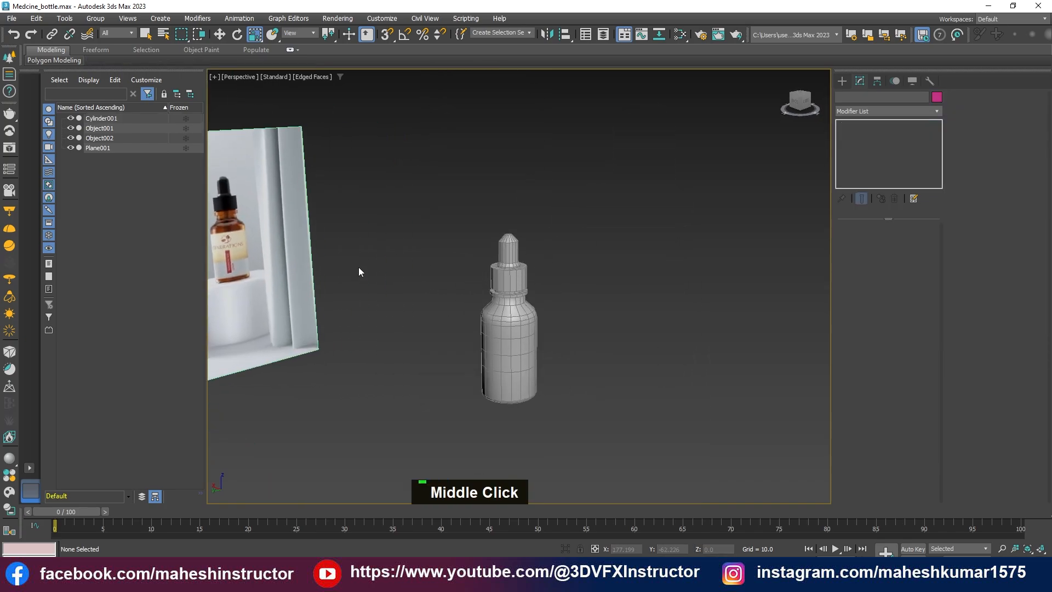
middle_drag(359, 272, 406, 284)
scroll(269, 221, up, 4)
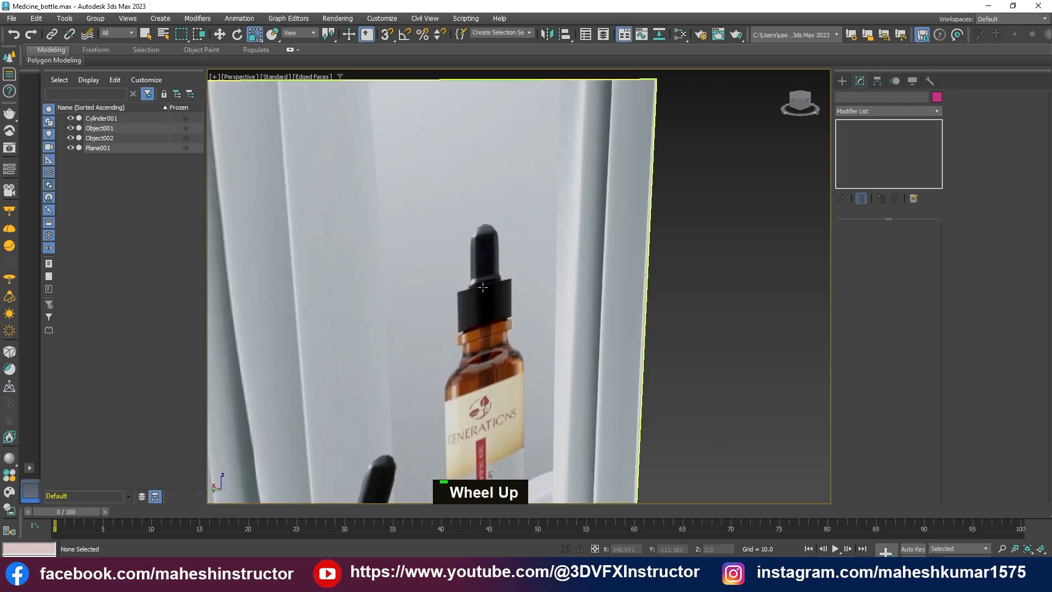
middle_drag(482, 287, 299, 236)
scroll(299, 241, down, 5)
middle_drag(562, 366, 525, 344)
scroll(521, 341, up, 4)
Chamfer the edge loop where the dropper's conical tip meets its straight stem with an amount of 3.092 and 2 segments
click(556, 301)
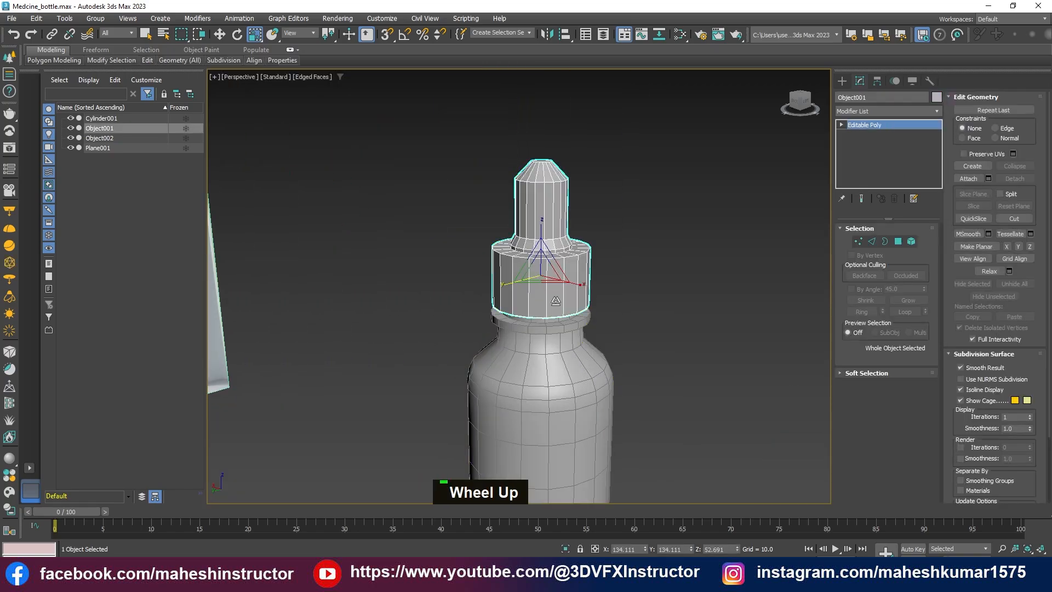
scroll(555, 300, up, 2)
mouse_move(555, 301)
alt+middle_down()
mouse_move(537, 302)
mouse_move(543, 235)
mouse_move(557, 305)
alt+middle_up()
scroll(536, 302, down, 3)
scroll(505, 222, up, 2)
key(2)
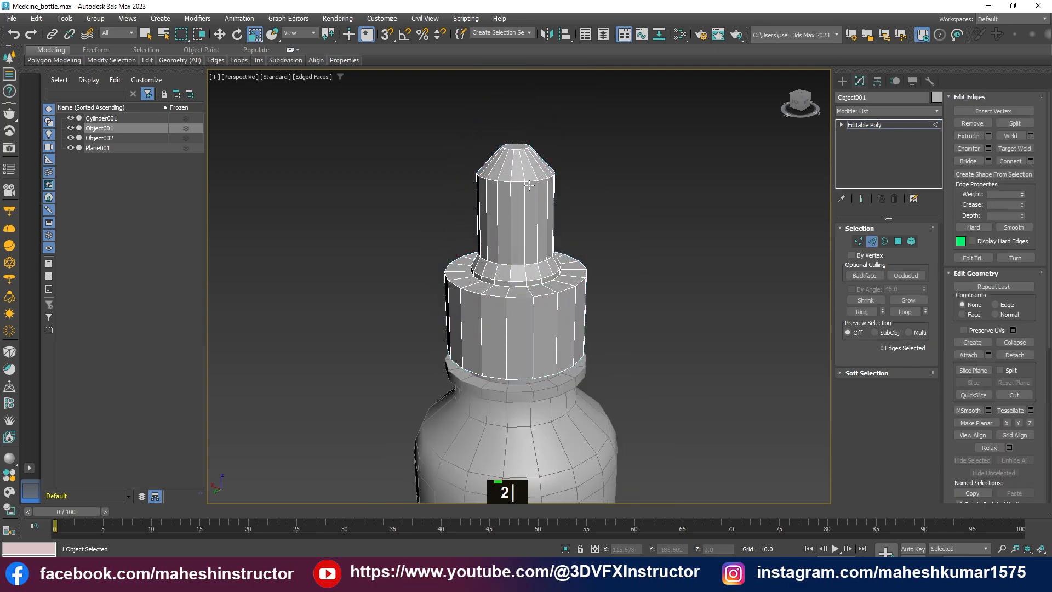
double_click(526, 183)
alt+middle_drag(526, 183, 553, 210)
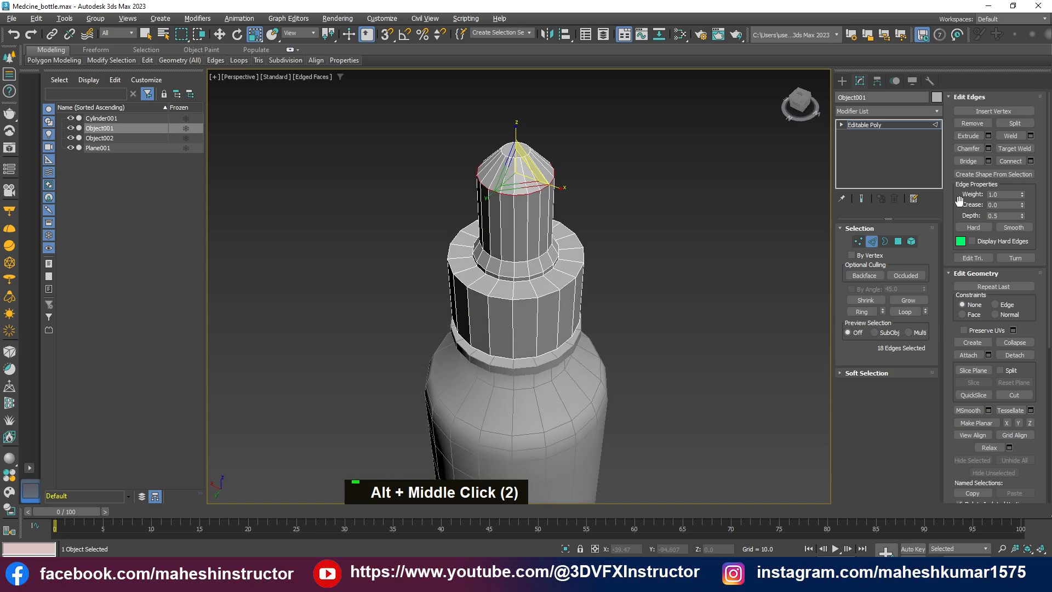
click(989, 148)
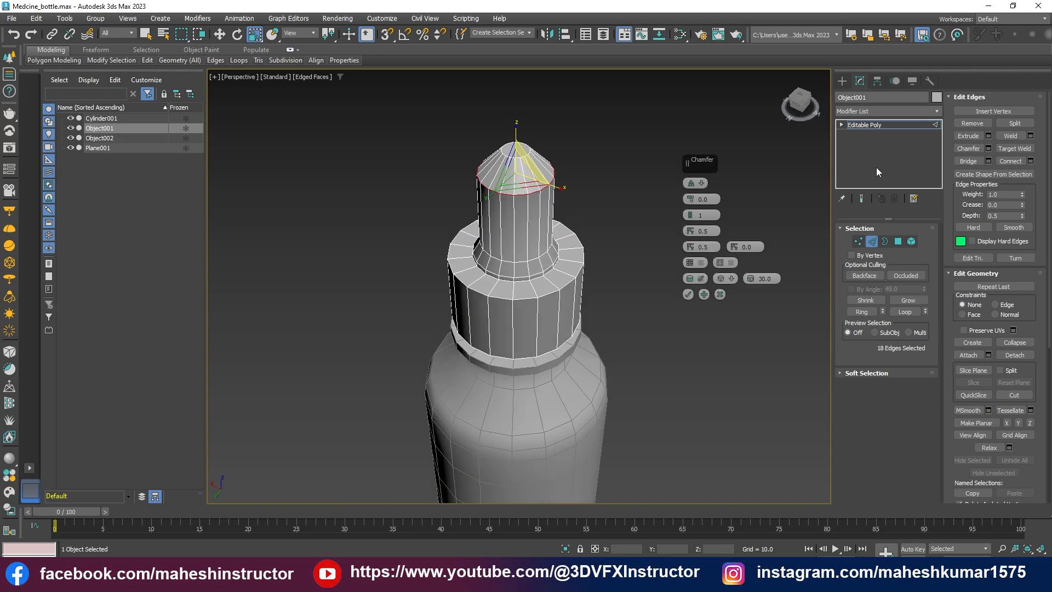
drag(692, 201, 693, 181)
mouse_move(691, 217)
mouse_down()
mouse_move(694, 189)
mouse_move(702, 211)
mouse_up()
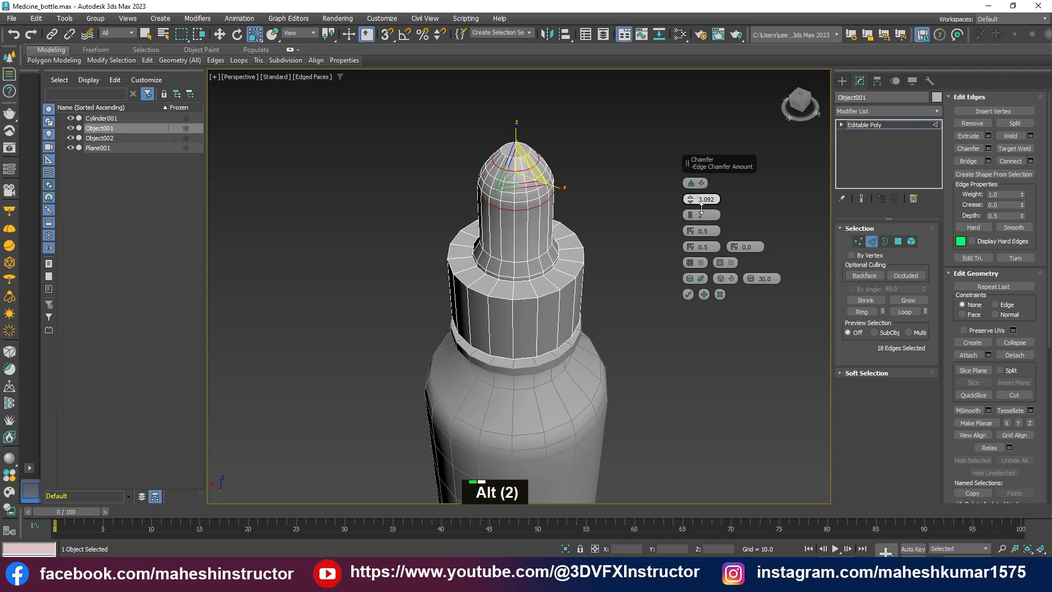
alt+middle_drag(702, 208, 625, 257)
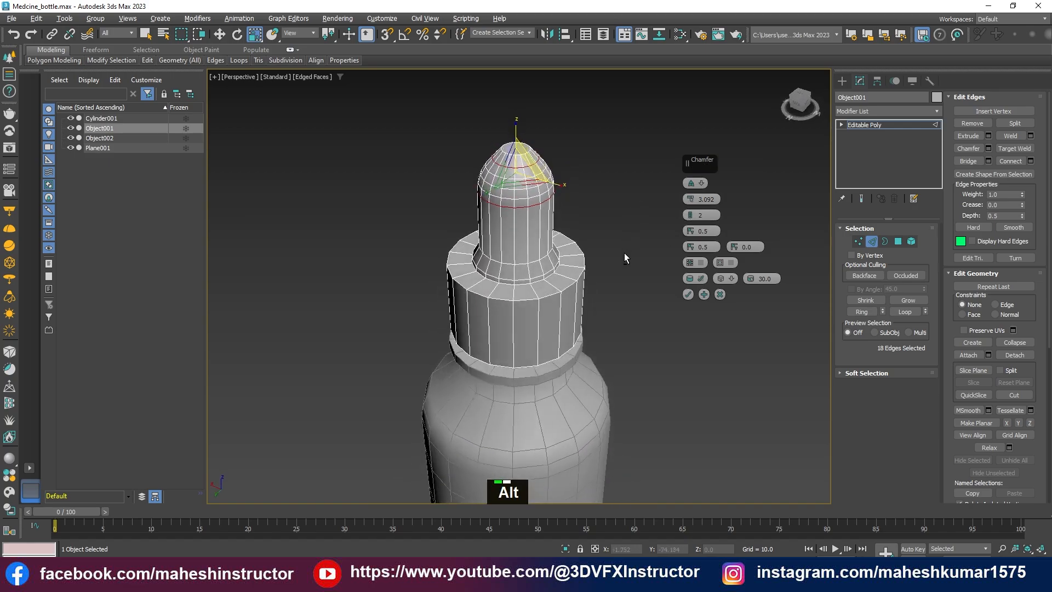
click(704, 295)
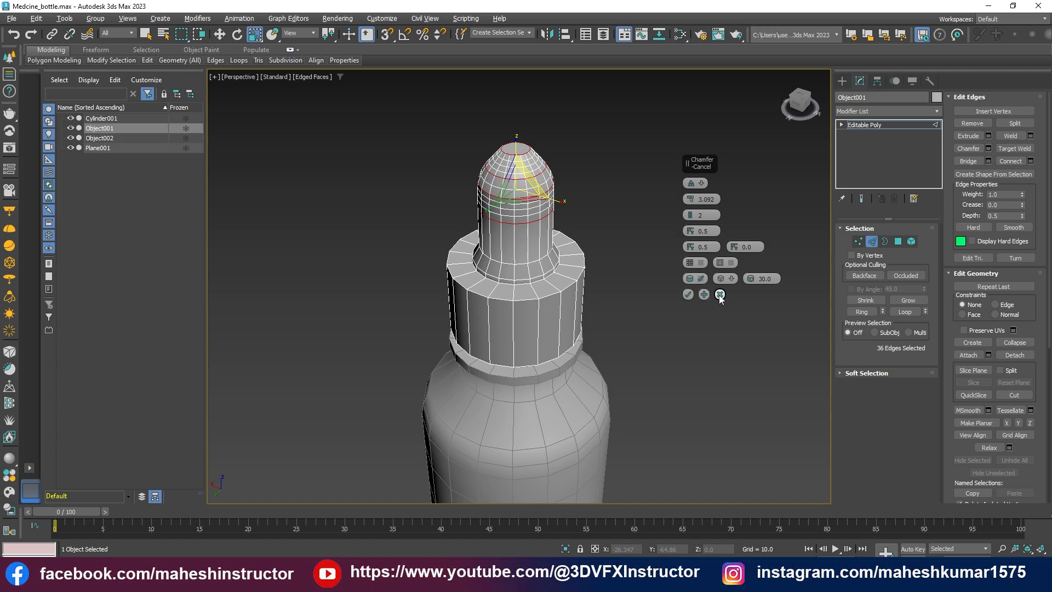
Undo the repeated chamfer, apply the single chamfer on the dropper tip, leave edge editing and deselect the dropper
key(ctrl+z)
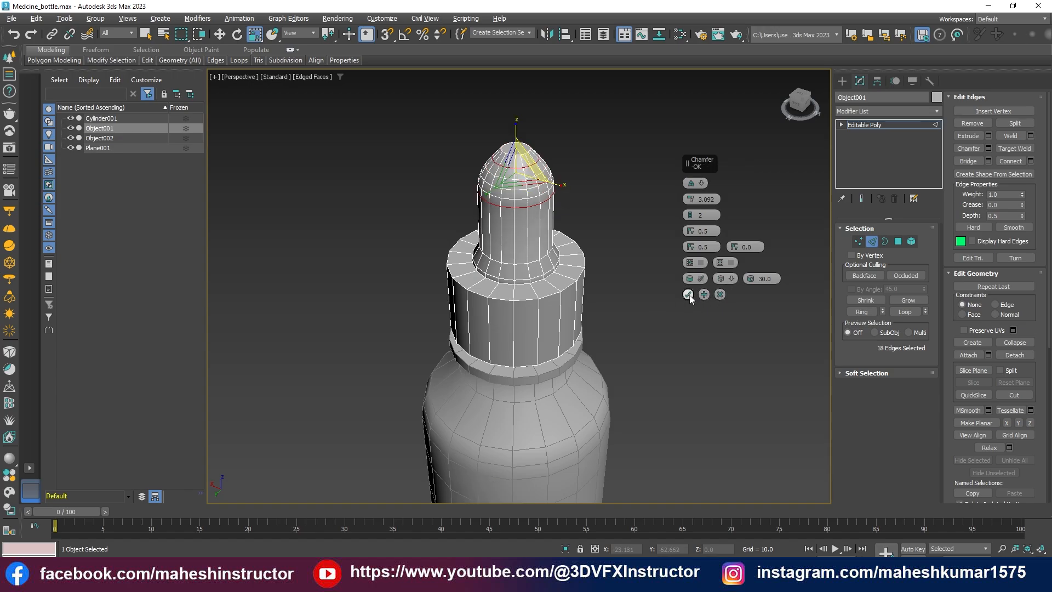
click(689, 295)
click(867, 131)
double_click(615, 232)
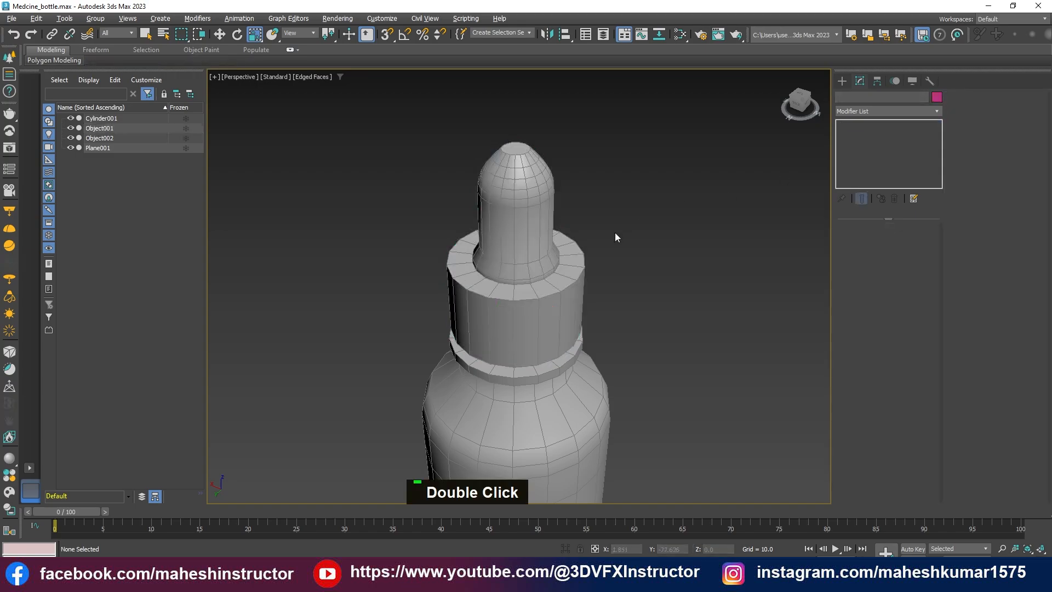
Isolate the dropper cap and show its open underside with edged faces
key(F4)
scroll(626, 366, down, 3)
alt+middle_drag(628, 371, 591, 372)
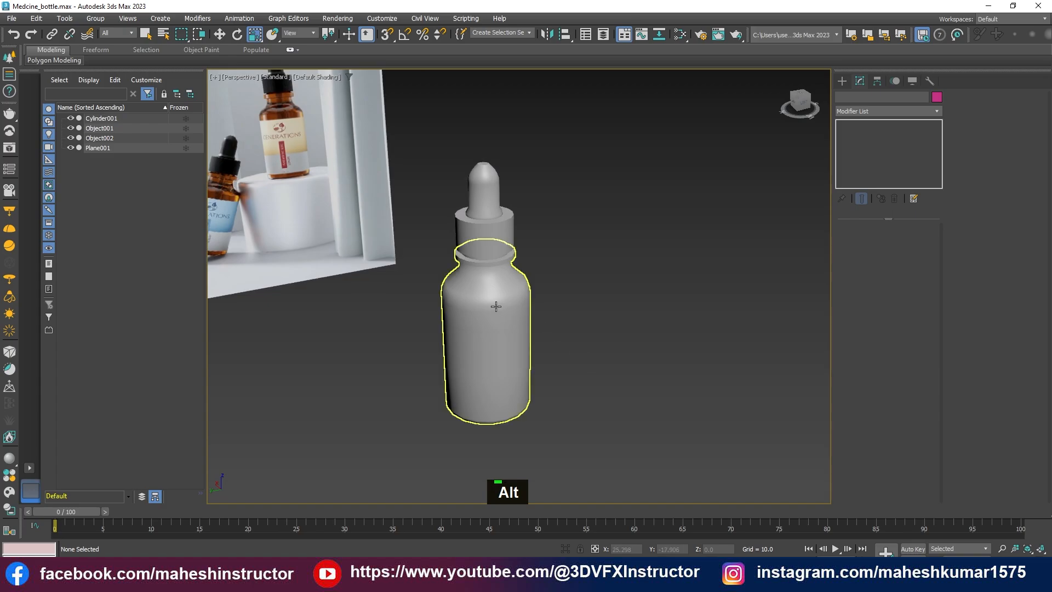
click(504, 241)
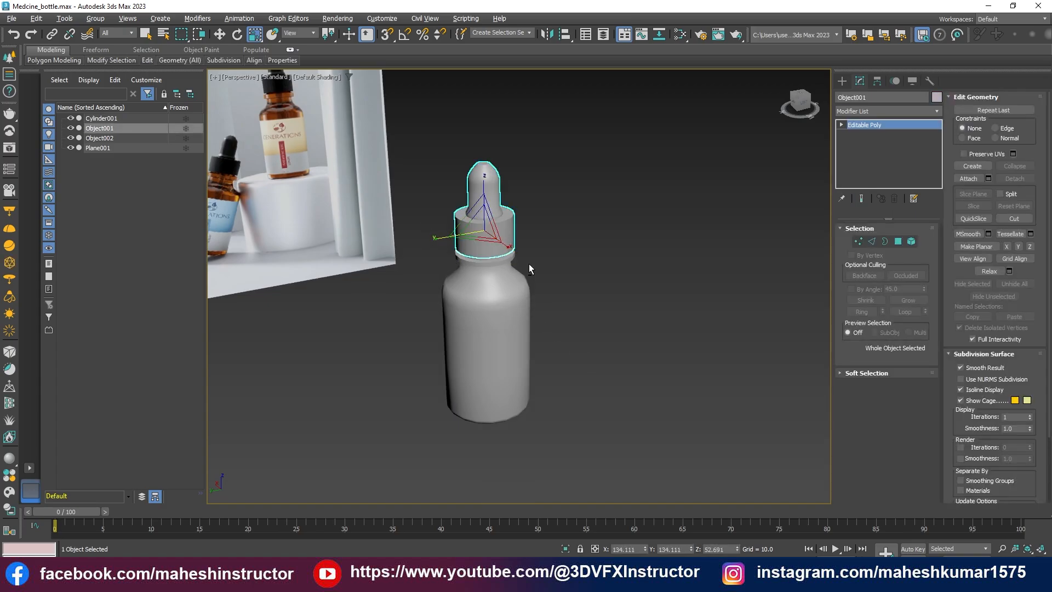
alt+scroll(530, 267, up, 5)
alt+middle_drag(484, 270, 518, 252)
key(alt+q)
key(F4)
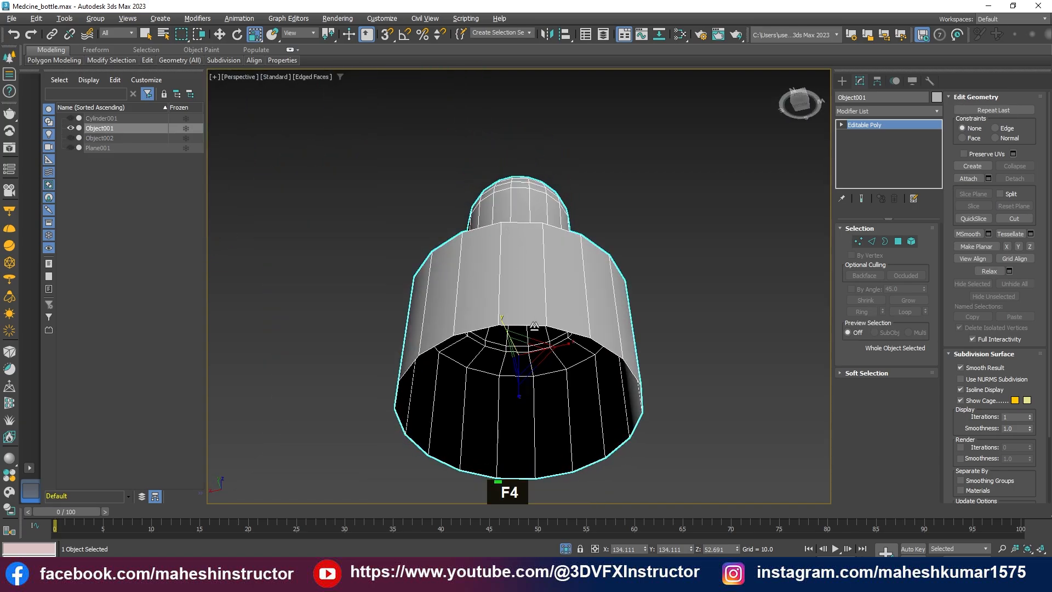
Extrude the cap's open bottom edge loop inward with uniform scale to form a thin rim, and leave edge editing
key(2)
double_click(534, 326)
key(r)
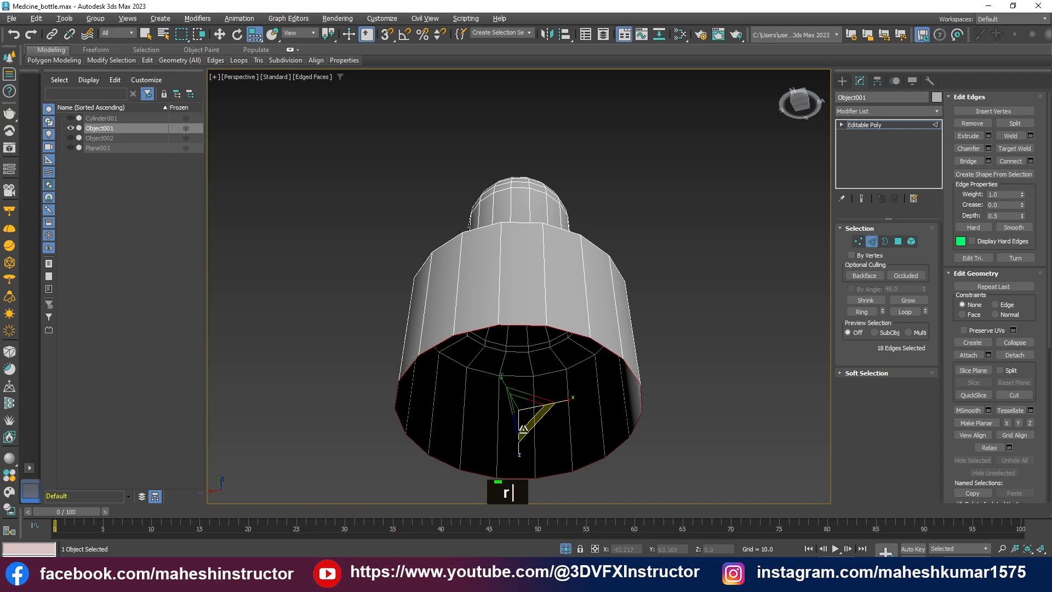
alt+middle_drag(525, 450, 460, 427)
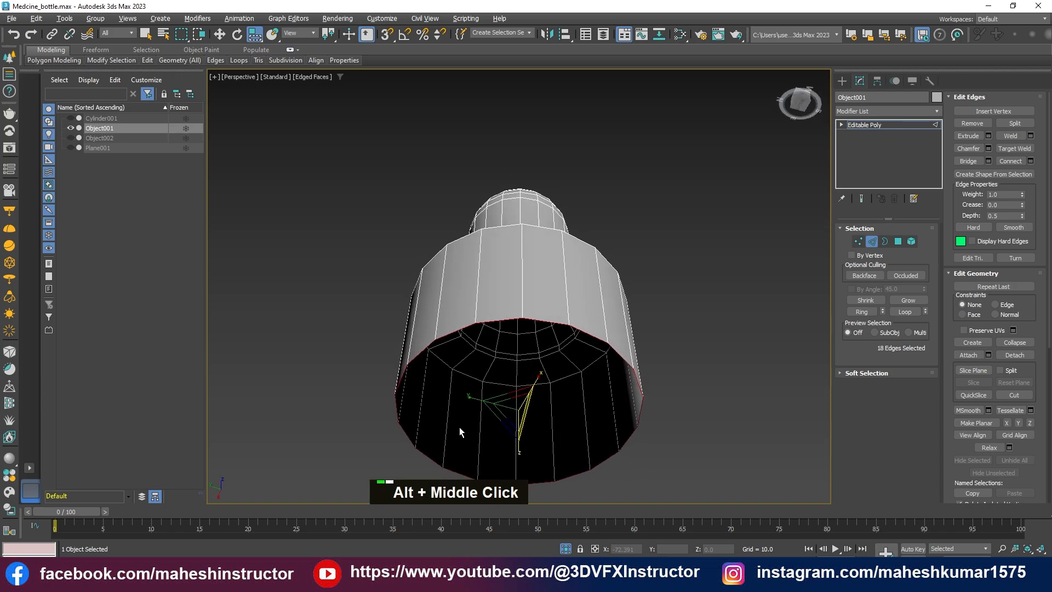
click(511, 408)
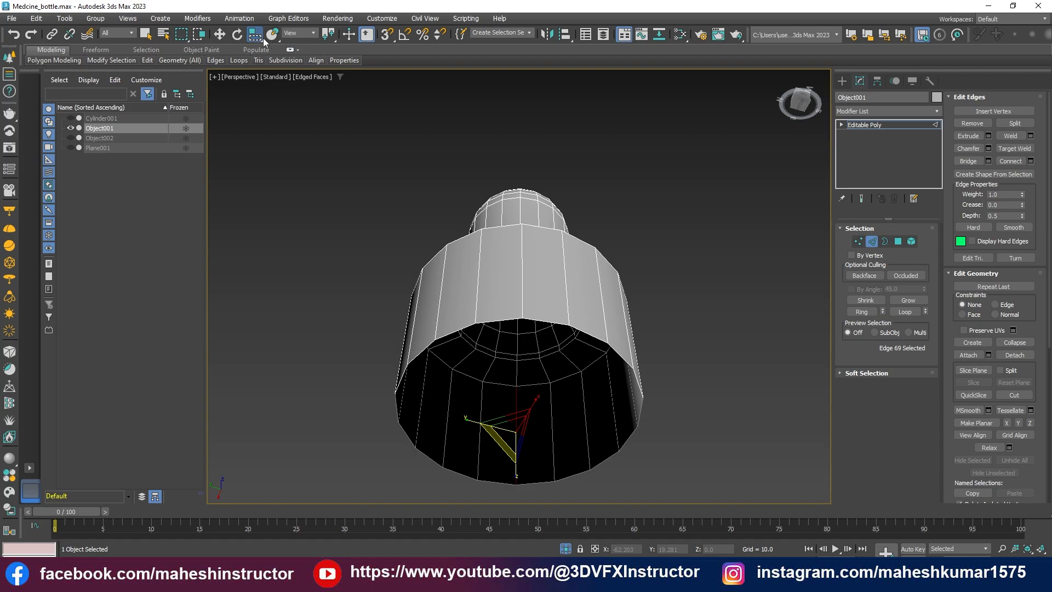
drag(263, 38, 255, 58)
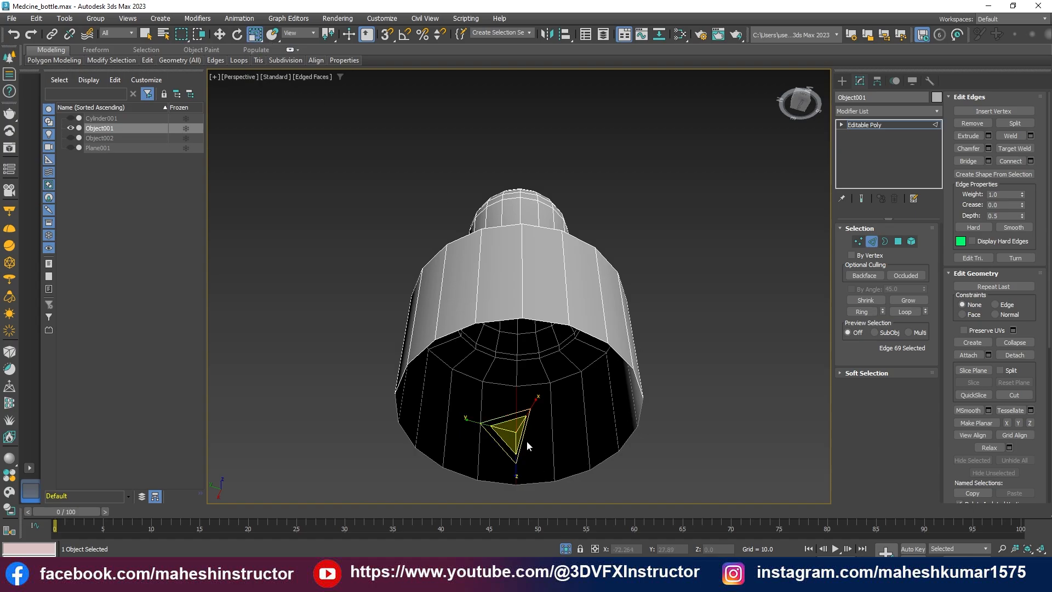
double_click(505, 320)
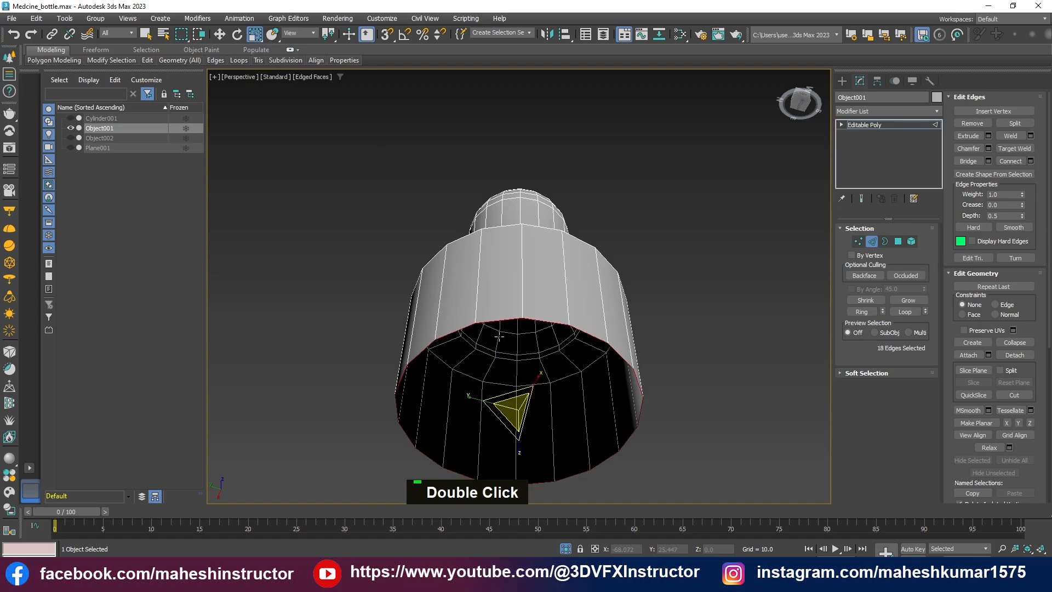
shift+click(499, 336)
shift+drag(510, 410, 514, 374)
key(w)
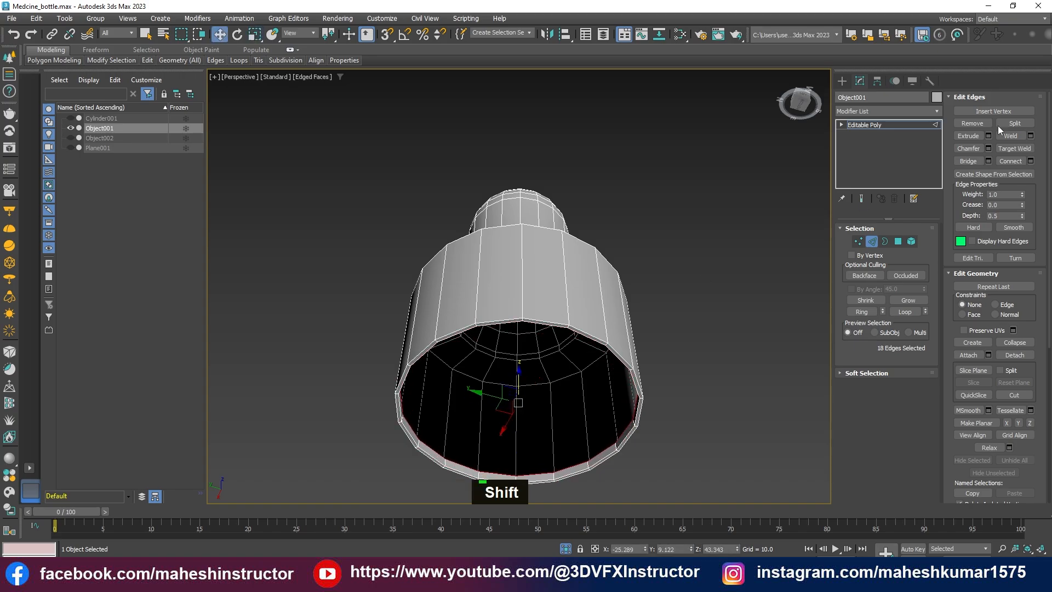
click(870, 125)
Create a copy of the dropper cap beside the original
alt+middle_drag(553, 427, 481, 365)
shift+drag(492, 323, 743, 322)
click(523, 339)
middle_drag(632, 311, 547, 308)
Add an OpenSubdiv modifier to the original dropper cap
click(478, 315)
click(857, 111)
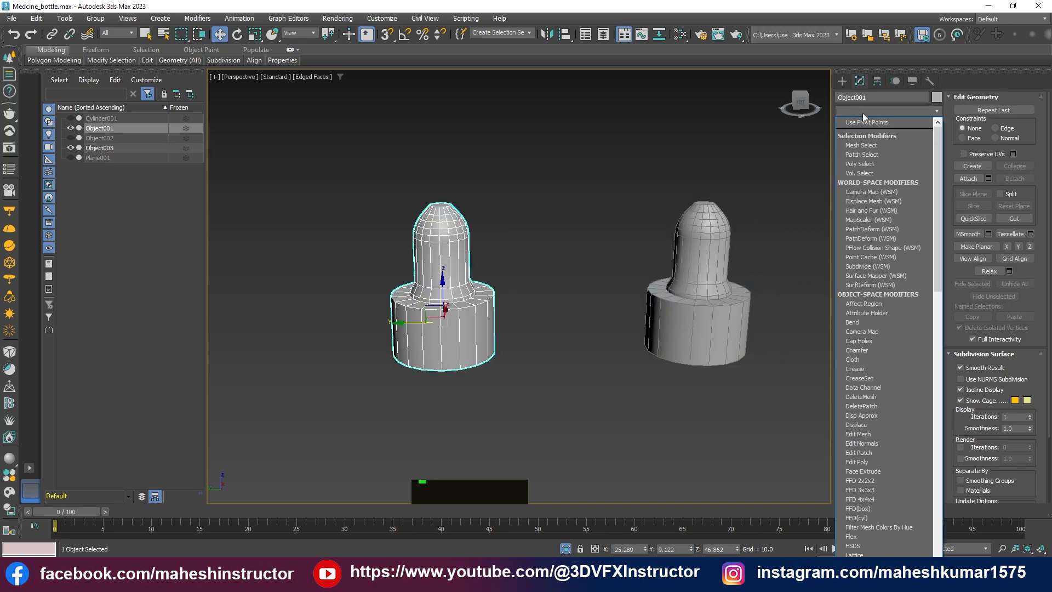
key(o)
click(863, 122)
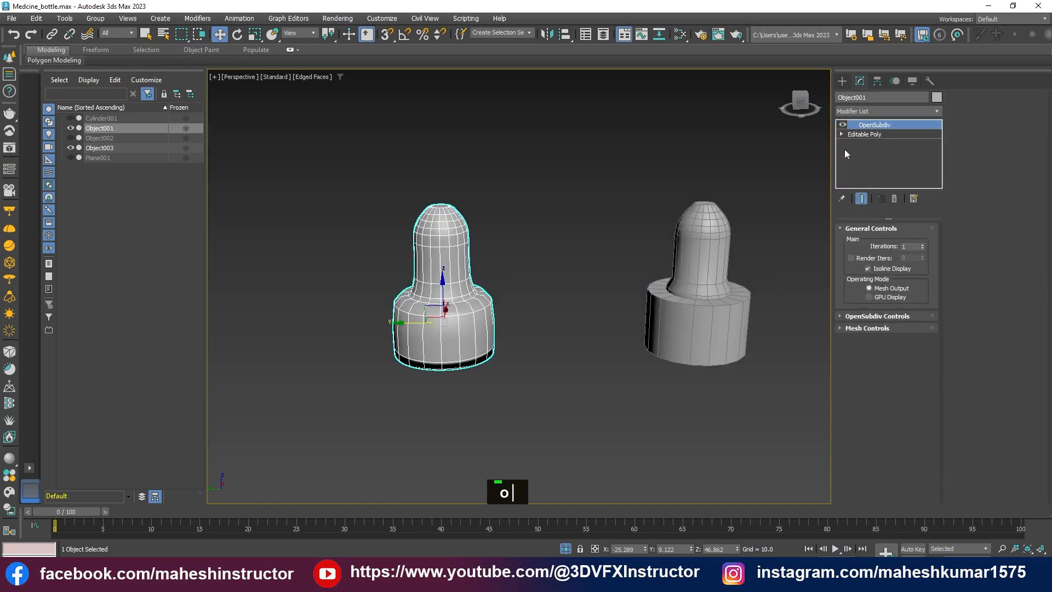
Add an OpenSubdiv modifier to the copied cap and set its iterations to 2
click(702, 306)
click(869, 111)
key(o)
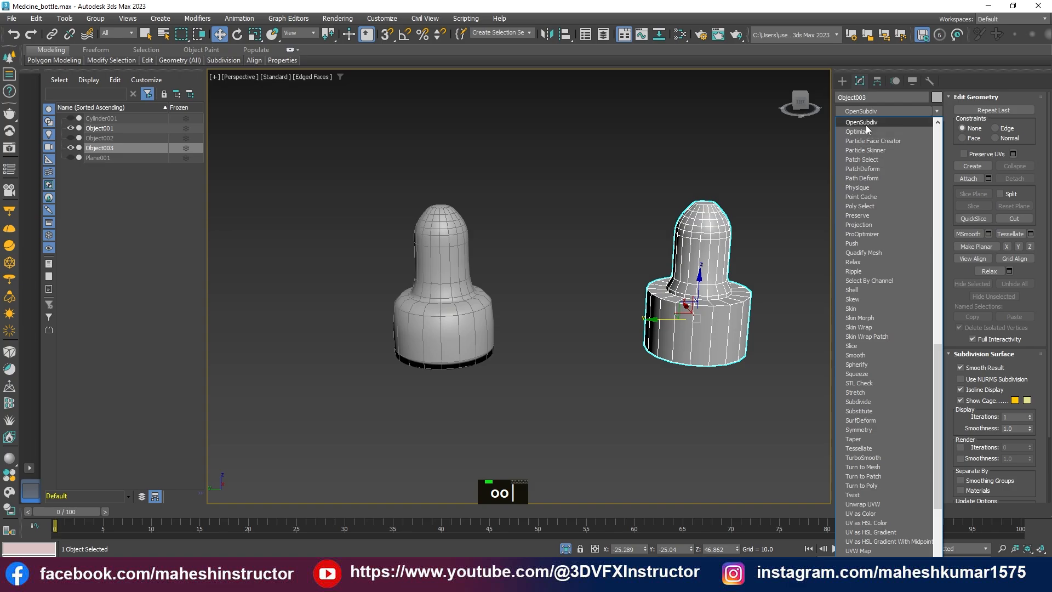
click(867, 129)
click(923, 244)
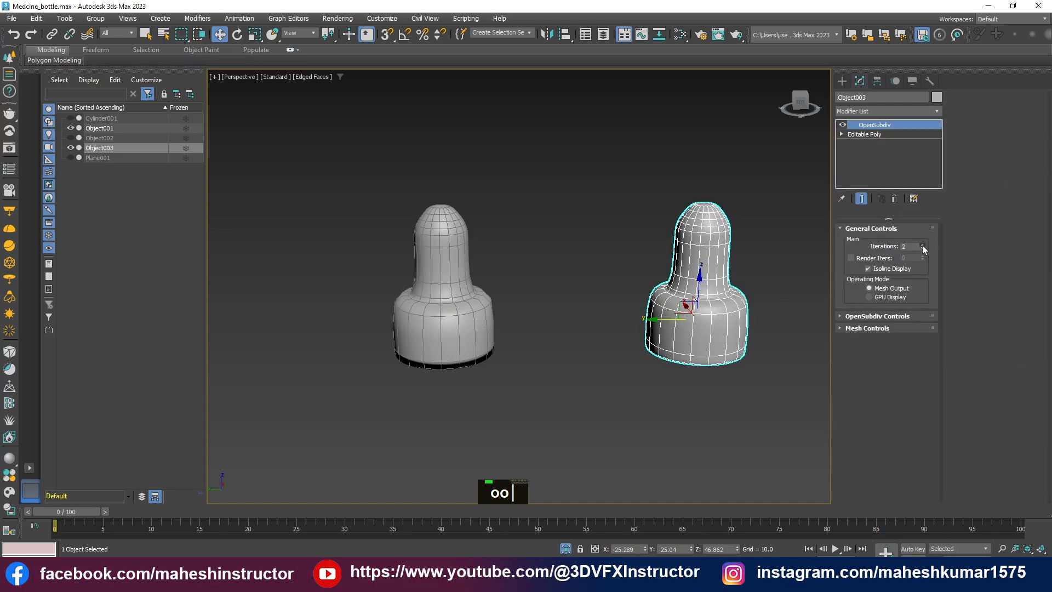
Set the original cap's OpenSubdiv iterations to 2, deselect it and view both caps without edges
double_click(489, 298)
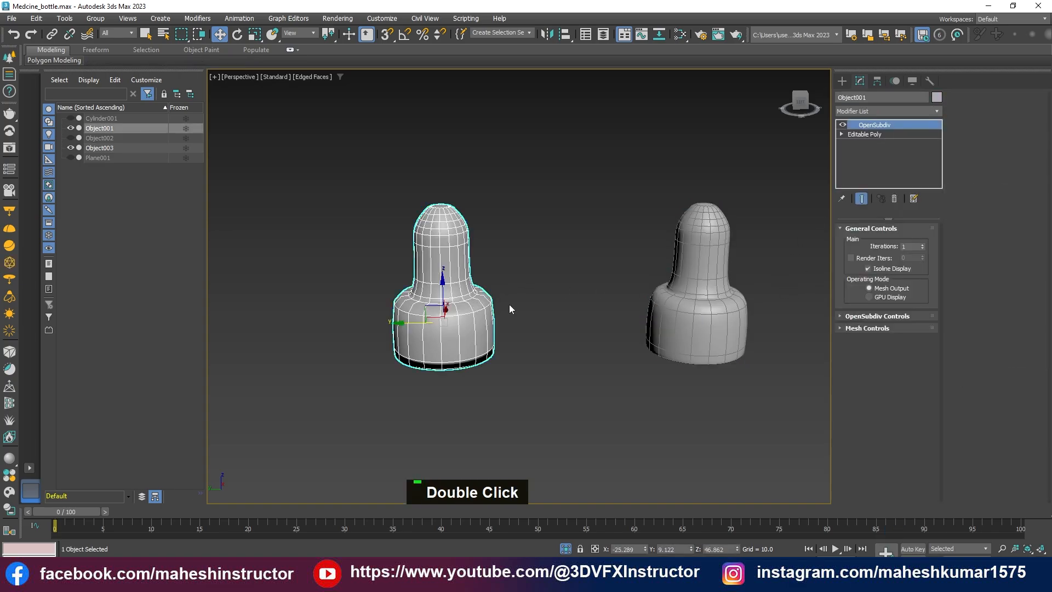
click(925, 246)
click(712, 445)
key(F4)
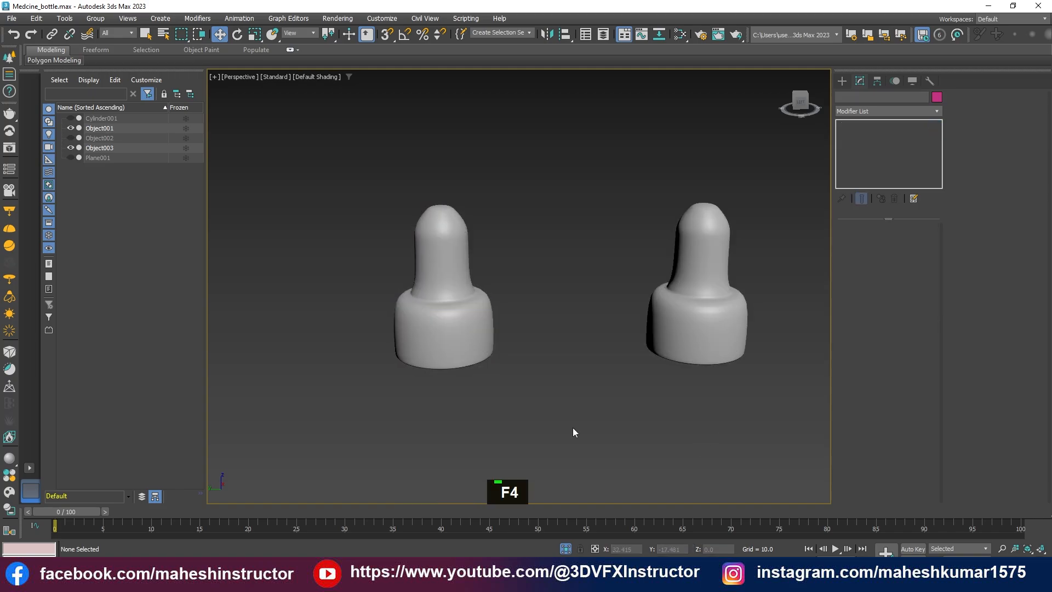
Insert an Edit Poly modifier beneath OpenSubdiv on the original cap and switch off OpenSubdiv
click(428, 362)
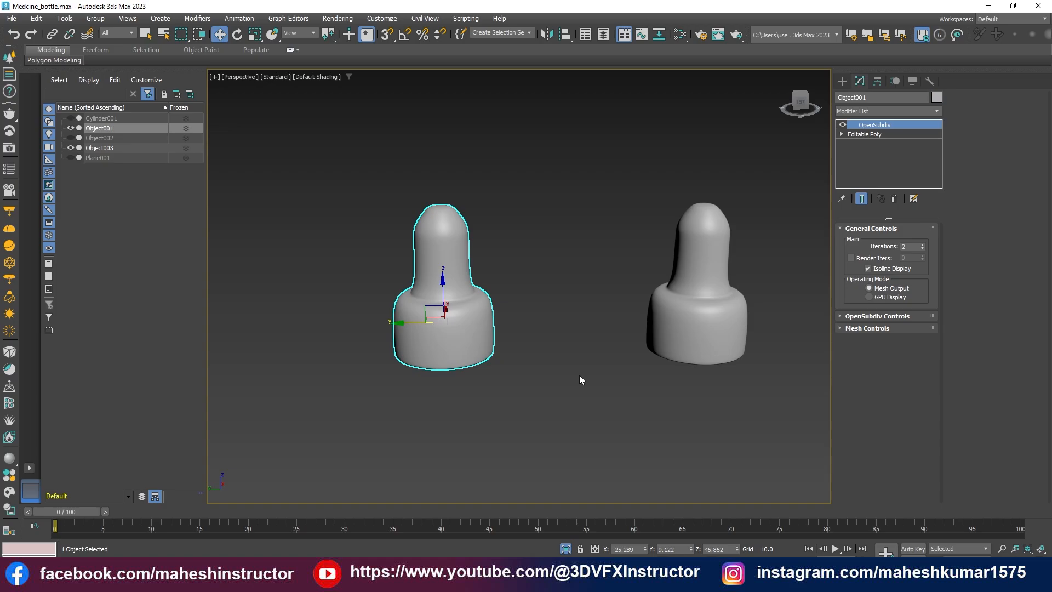
key(F4)
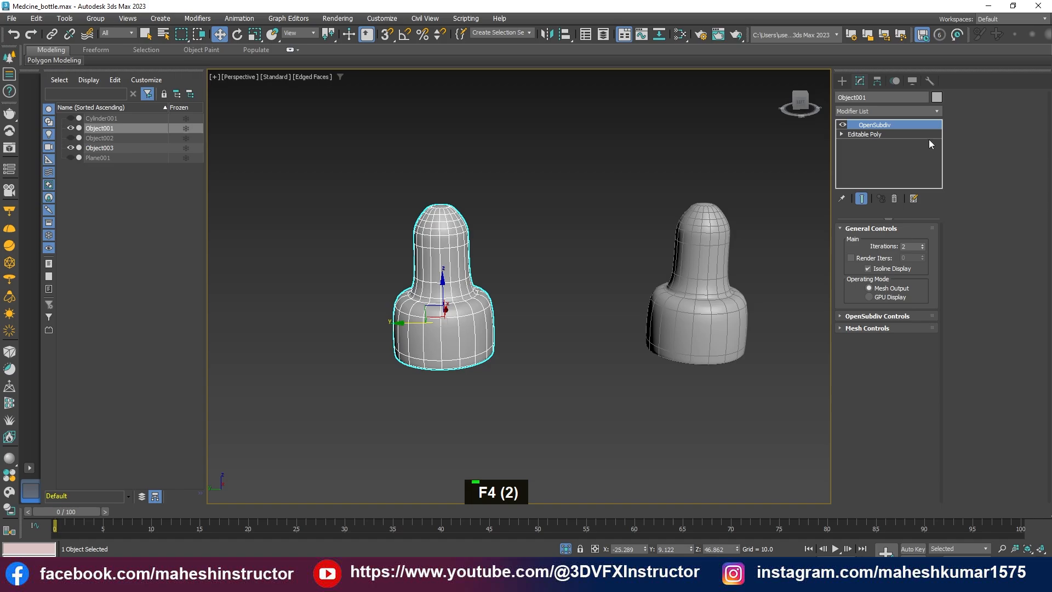
click(856, 134)
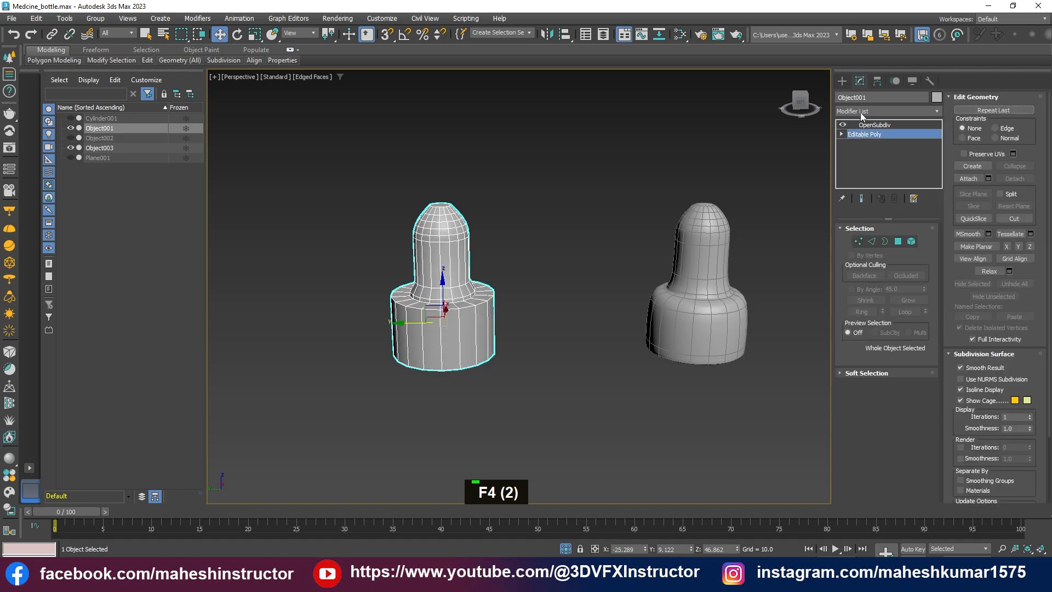
click(860, 111)
text(esh)
click(861, 150)
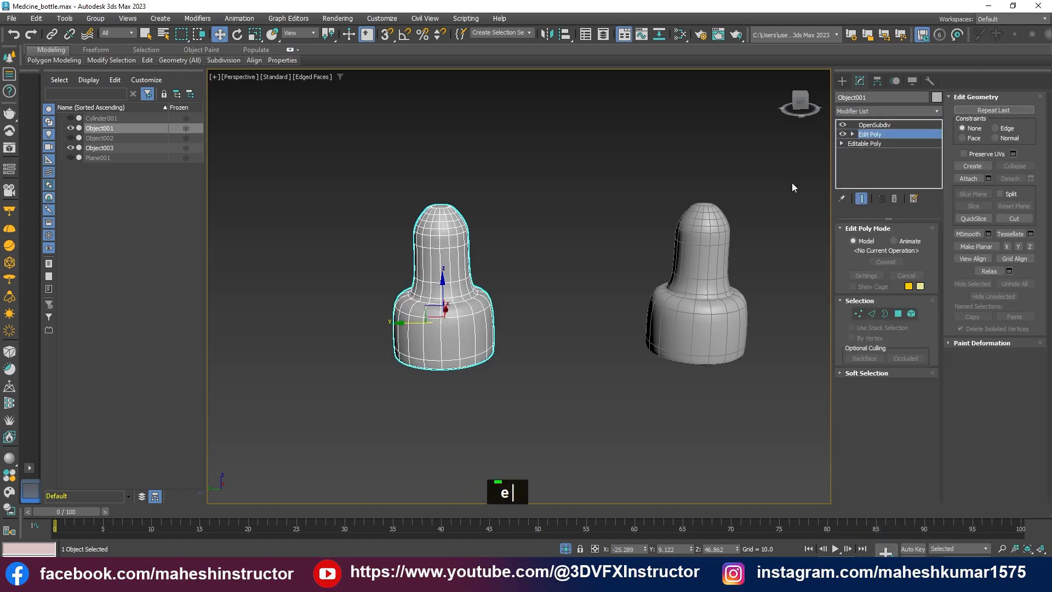
alt+scroll(423, 314, up, 3)
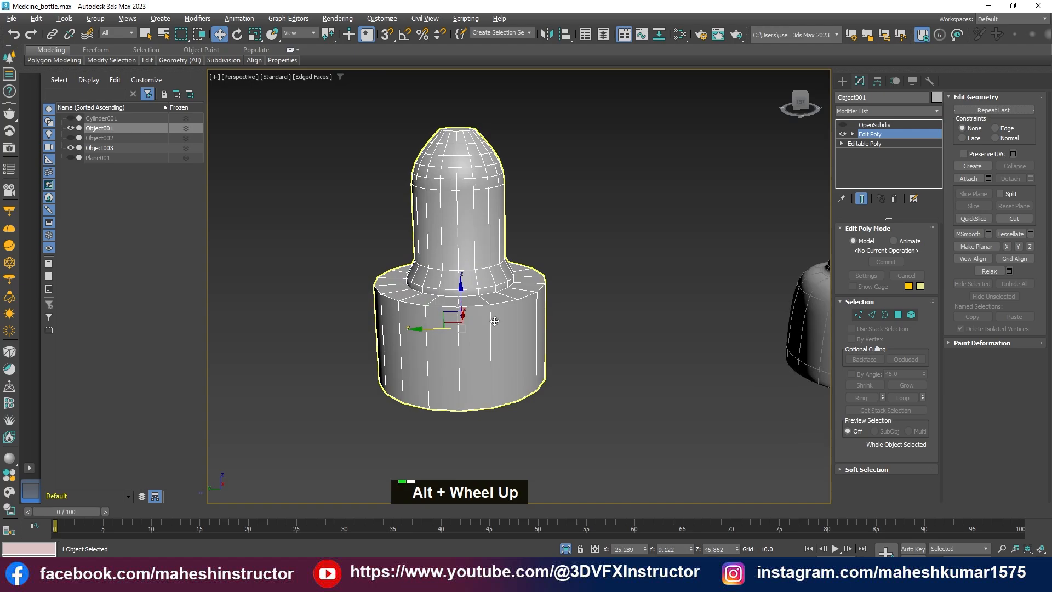
alt+middle_drag(495, 321, 508, 319)
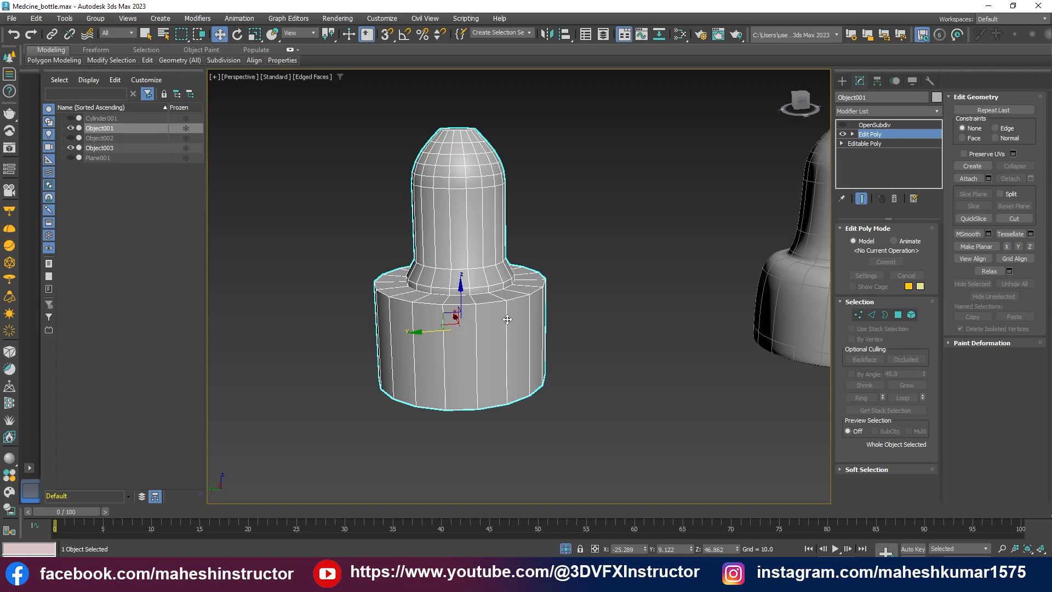
Launch the Epic Pen annotation app and place its toolbar clear of the dropper cap model
key(super)
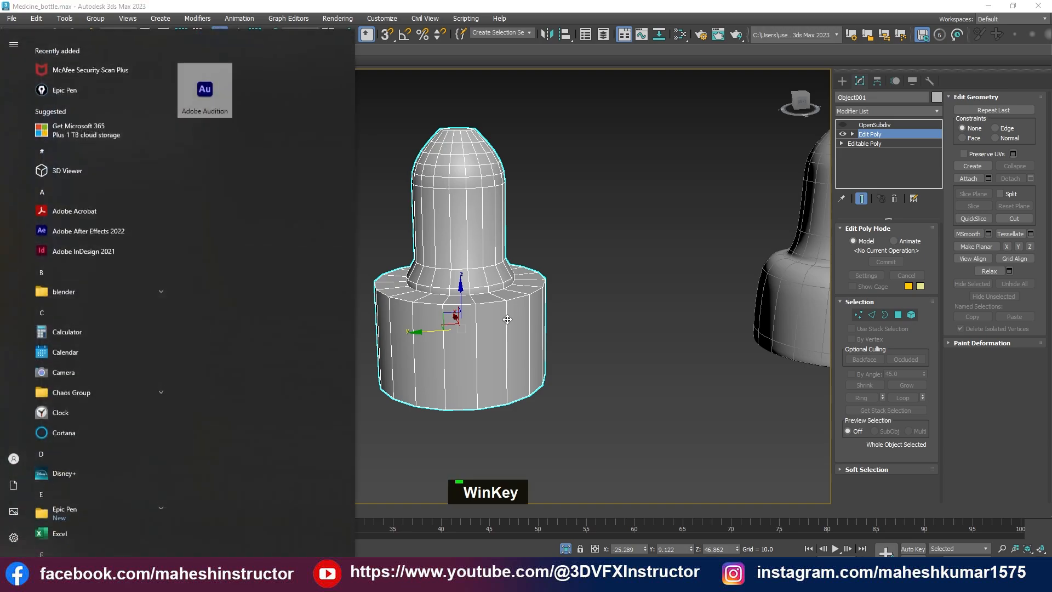
text(epi)
key(Return)
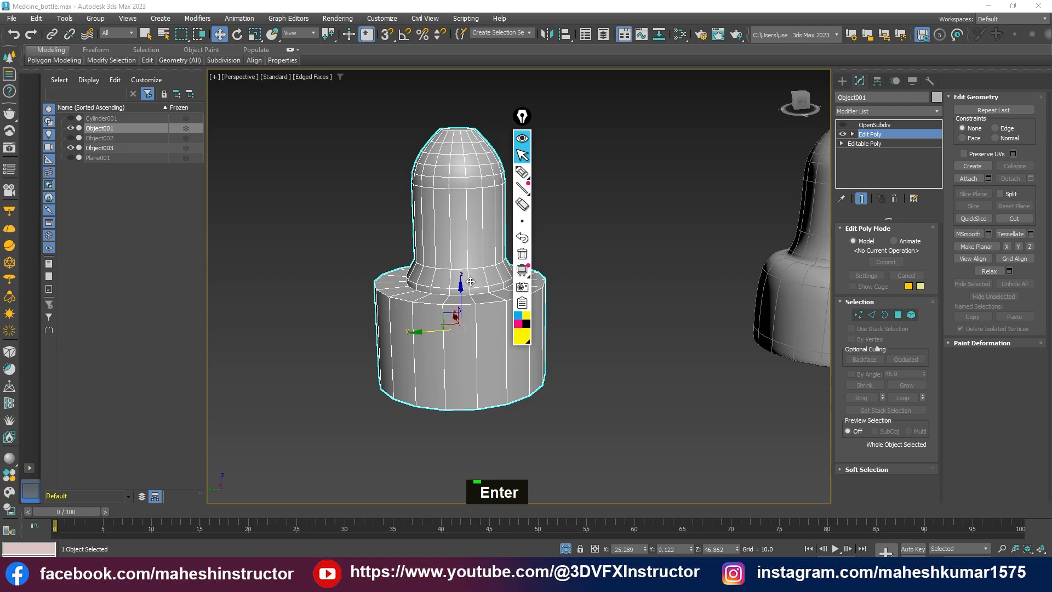
drag(522, 116, 969, 398)
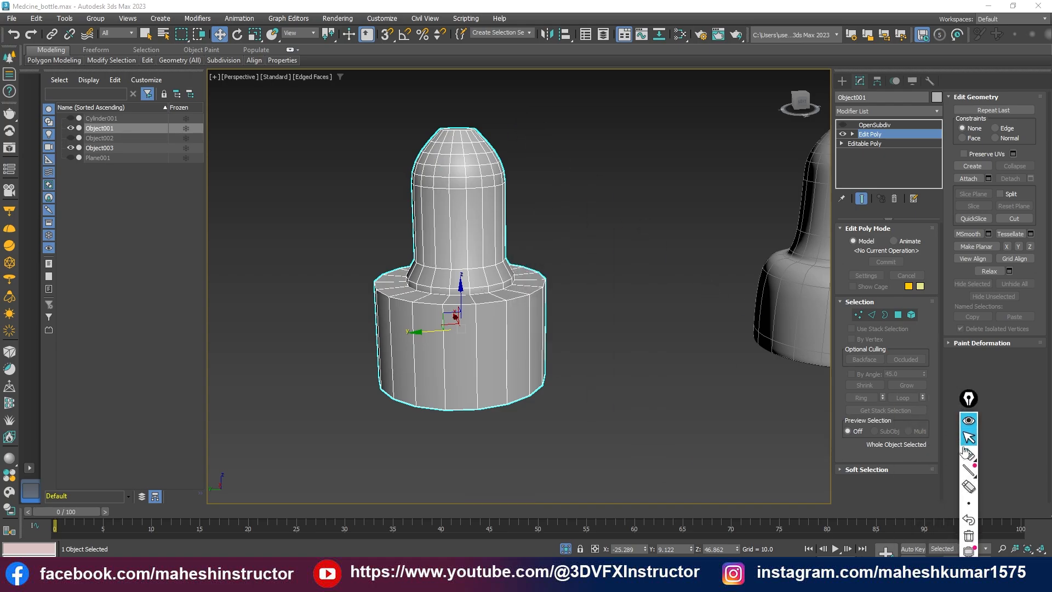
alt+middle_click(592, 329)
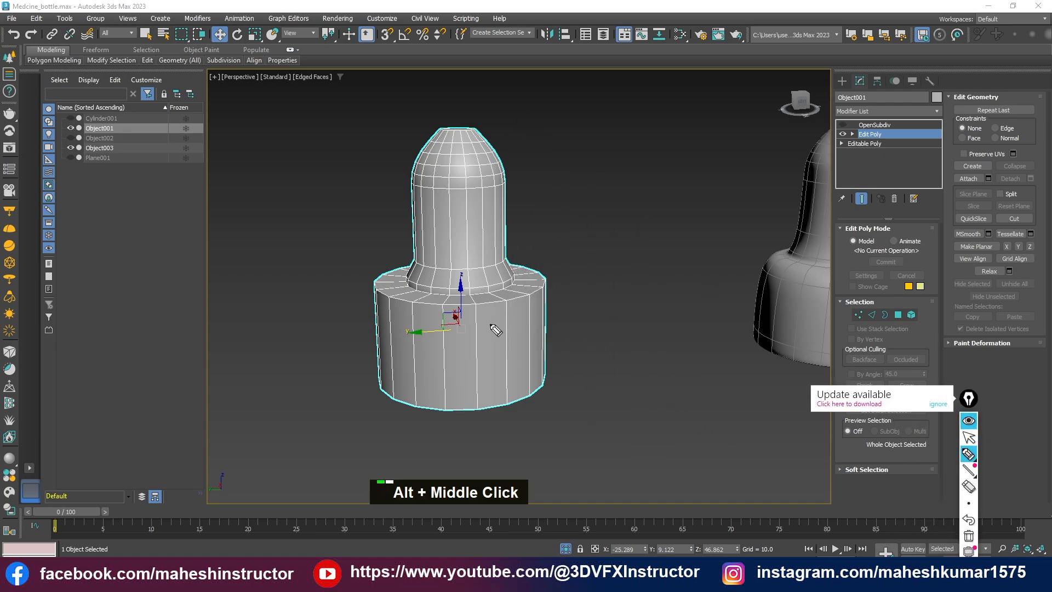
click(966, 455)
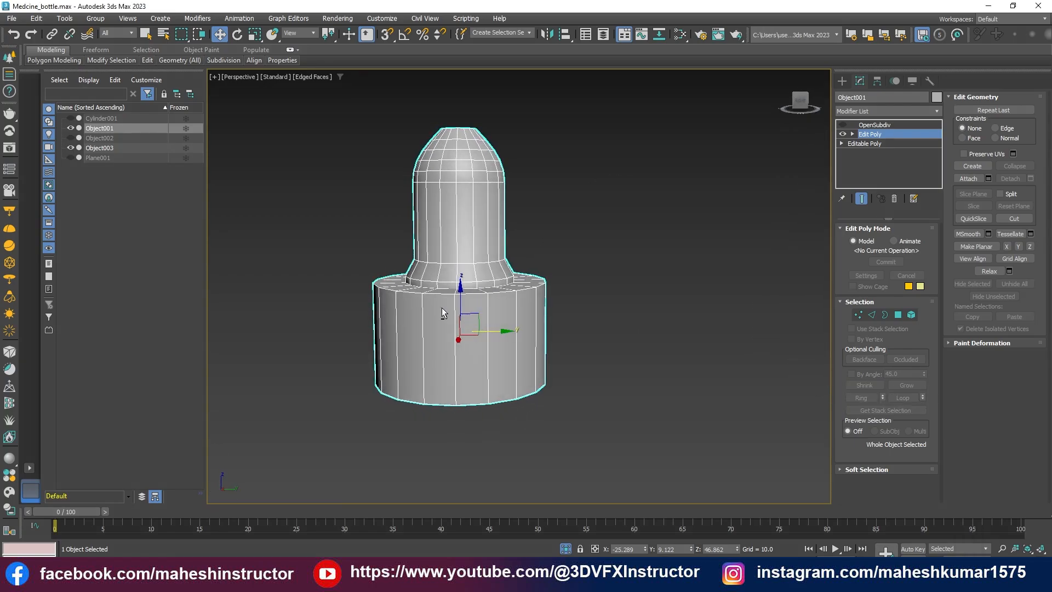
Compare the unsmoothed original cap with the smoothed copy, examining how their edges differ
alt+middle_drag(442, 308, 691, 334)
scroll(594, 317, down, 5)
scroll(577, 360, up, 3)
click(691, 333)
scroll(689, 332, up, 2)
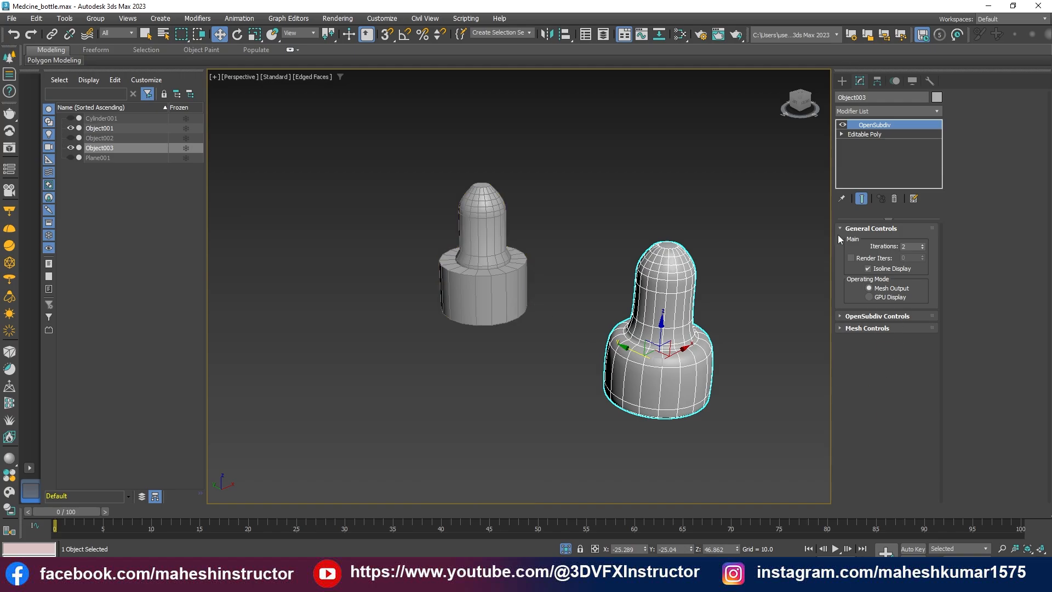
alt+middle_drag(771, 293, 760, 341)
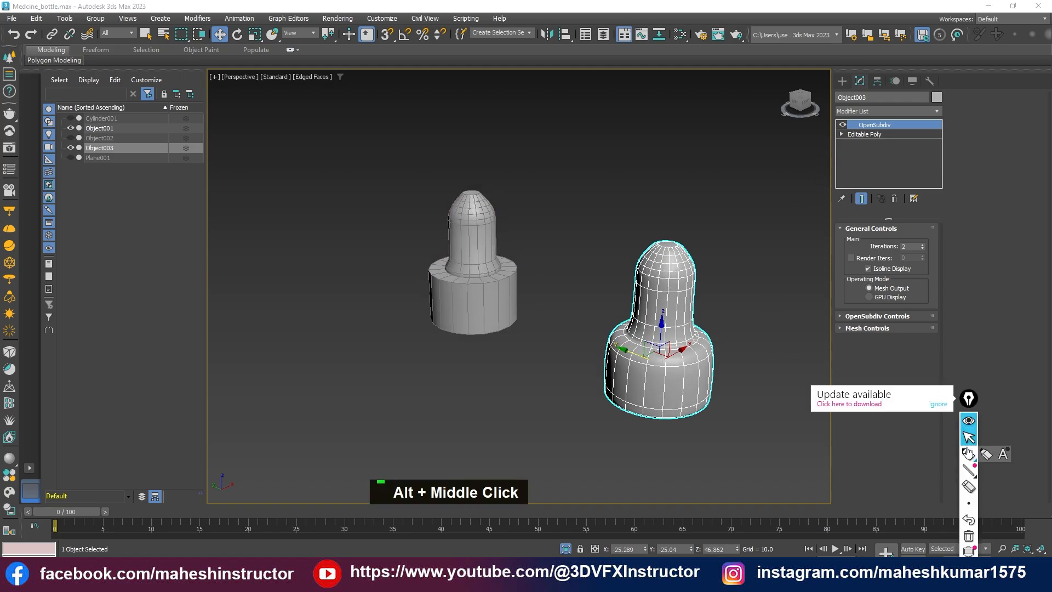
Draw a yellow freehand annotation where the original cap's stem meets its wide collar, using the Epic Pen pen tool
drag(969, 398, 1005, 474)
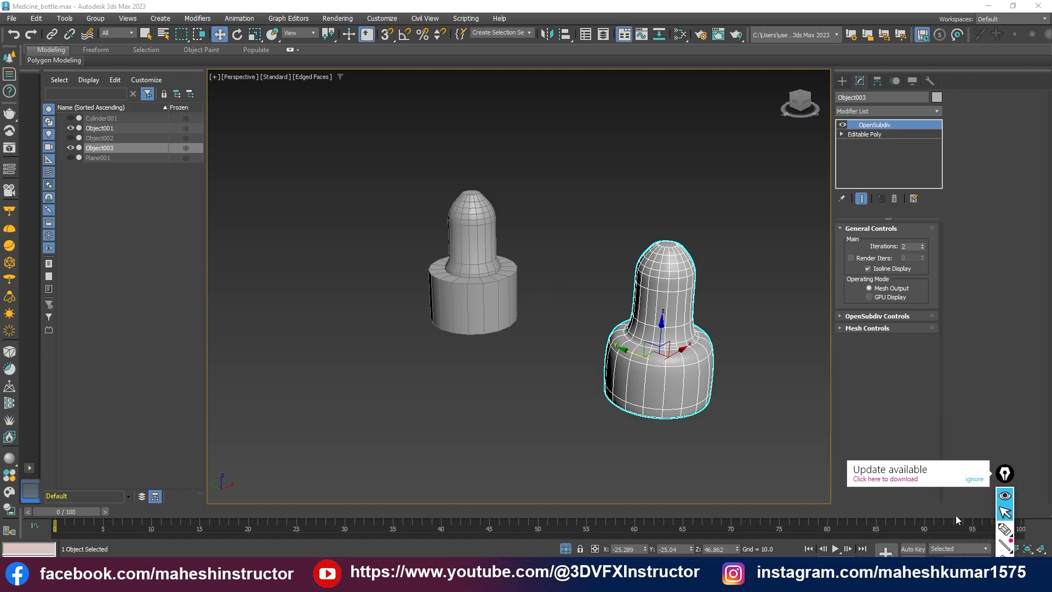
click(728, 336)
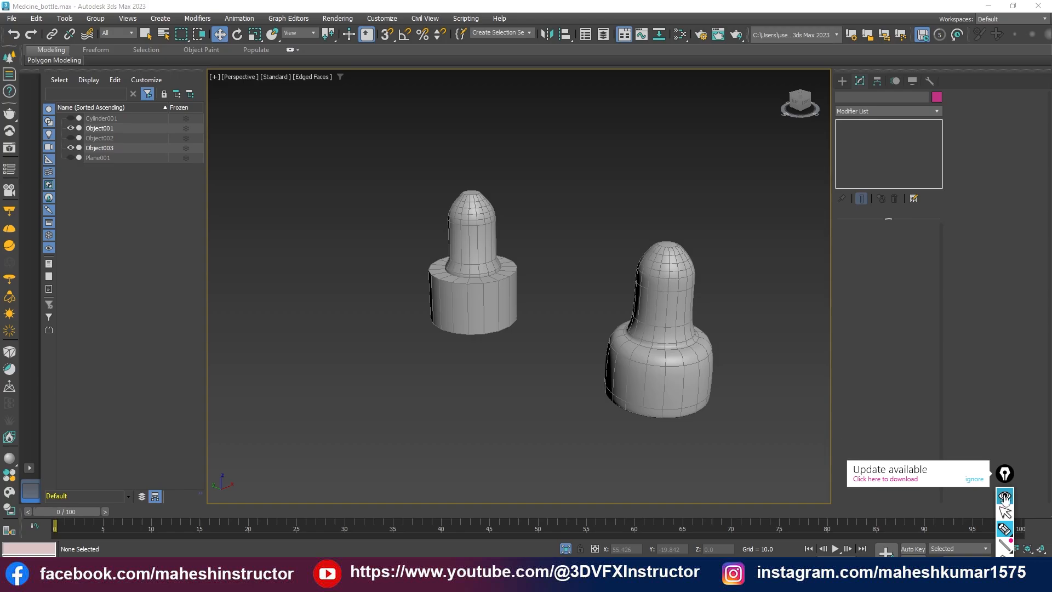
drag(1004, 478, 1003, 455)
double_click(1006, 478)
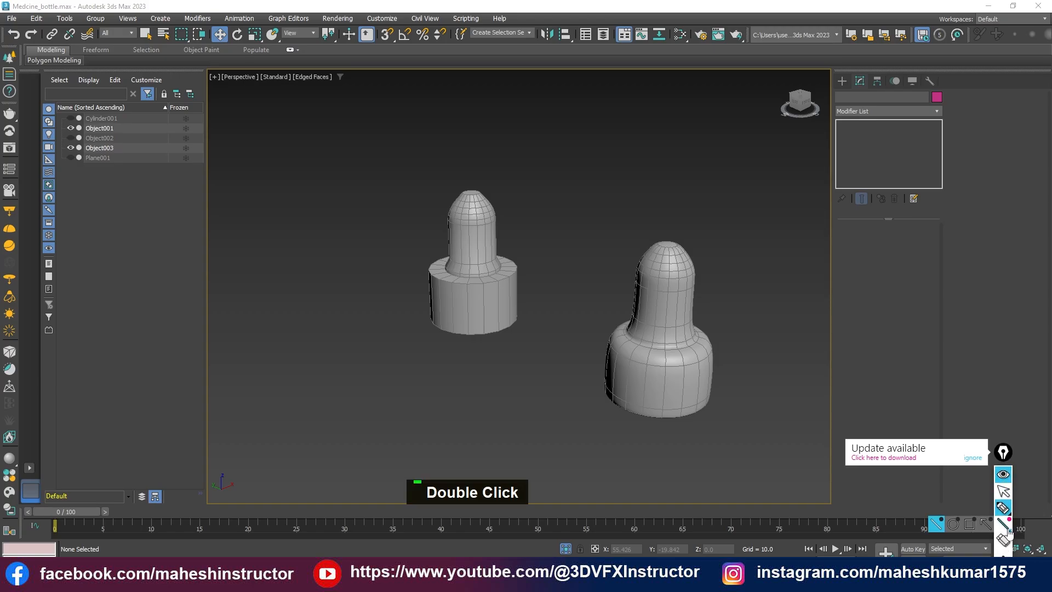
mouse_move(1011, 525)
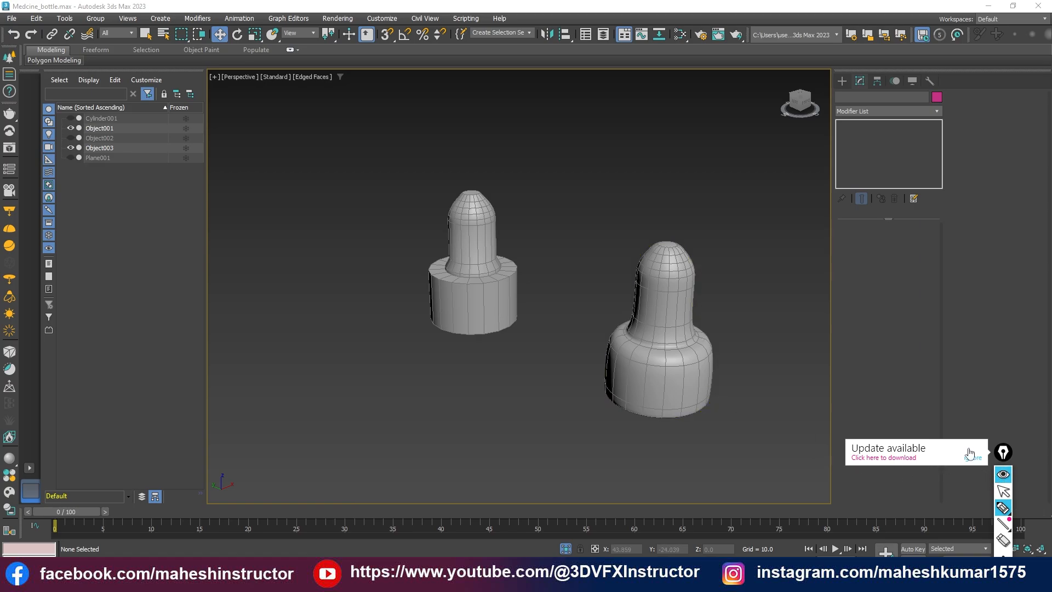
click(717, 448)
click(657, 579)
drag(500, 262, 479, 278)
scroll(485, 273, up, 1)
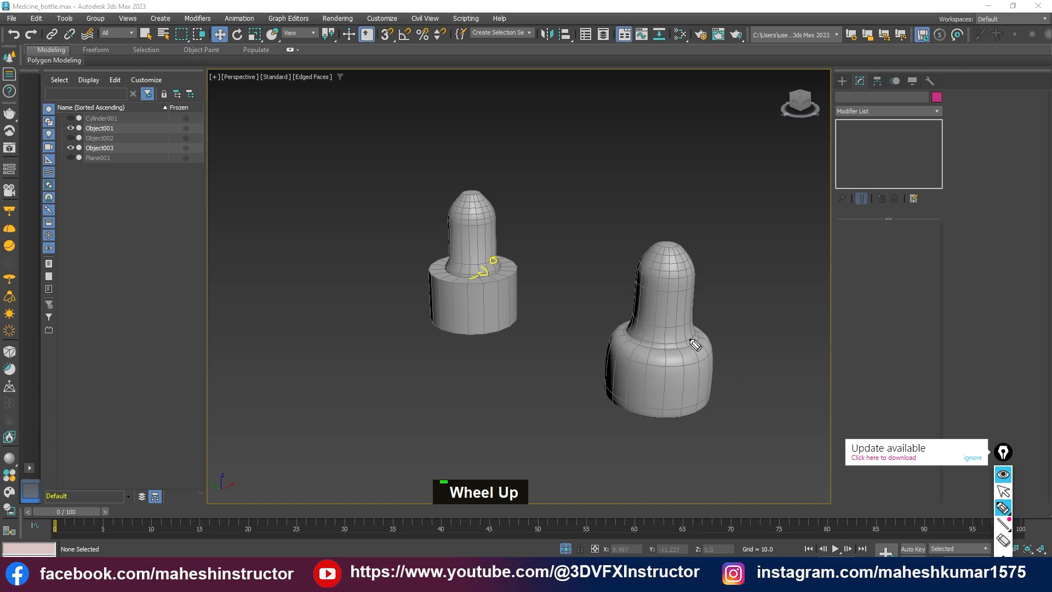
Draw yellow freehand marks on the smoothed copy at its stem base, tip, collar silhouette, bottom edge and down its front
mouse_move(690, 339)
mouse_down()
mouse_move(679, 338)
mouse_move(689, 320)
mouse_move(656, 356)
mouse_up()
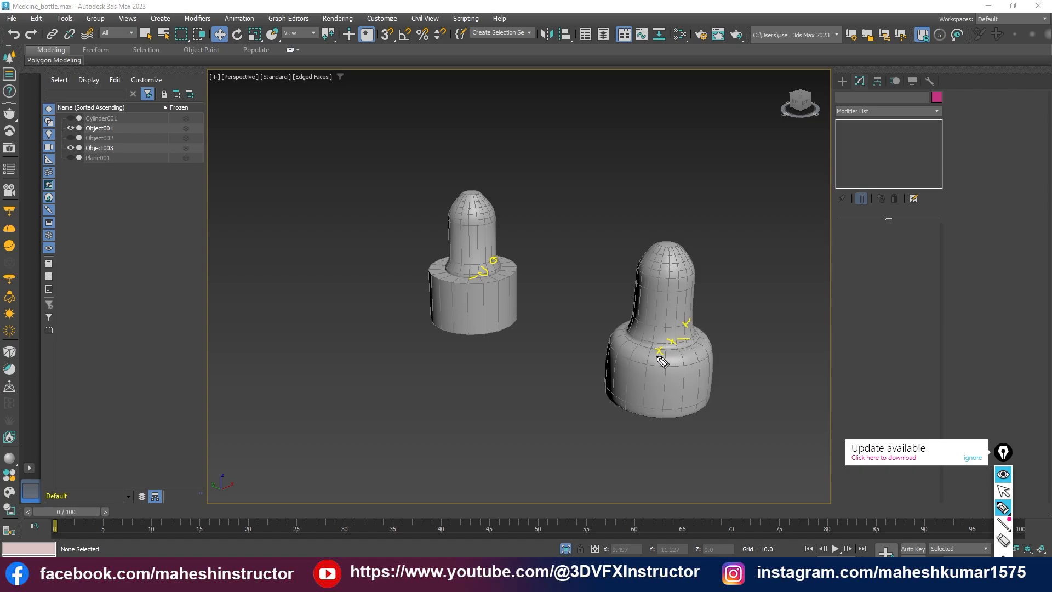
mouse_move(645, 412)
mouse_down()
mouse_move(634, 418)
mouse_move(656, 434)
mouse_up()
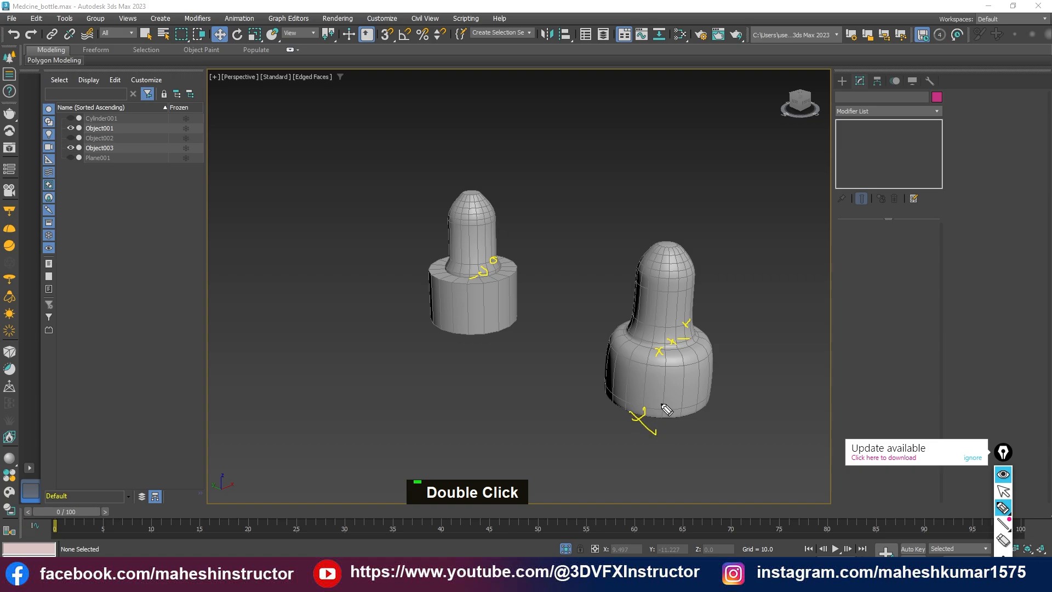
mouse_move(675, 257)
mouse_down()
mouse_move(692, 273)
mouse_move(713, 234)
mouse_up()
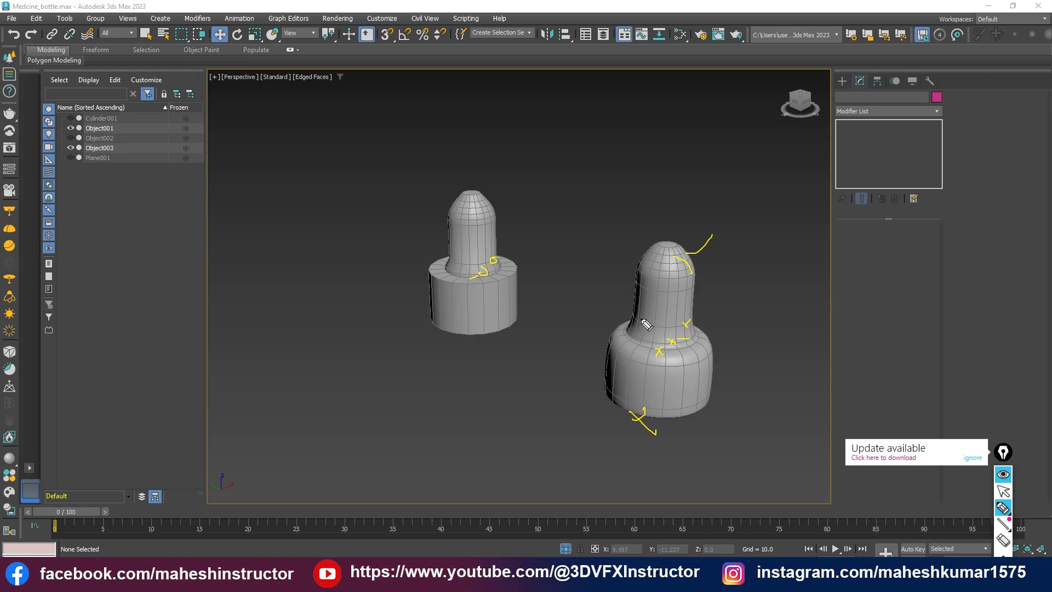
mouse_move(640, 320)
mouse_down()
mouse_move(608, 378)
mouse_move(613, 414)
mouse_up()
drag(588, 333, 644, 388)
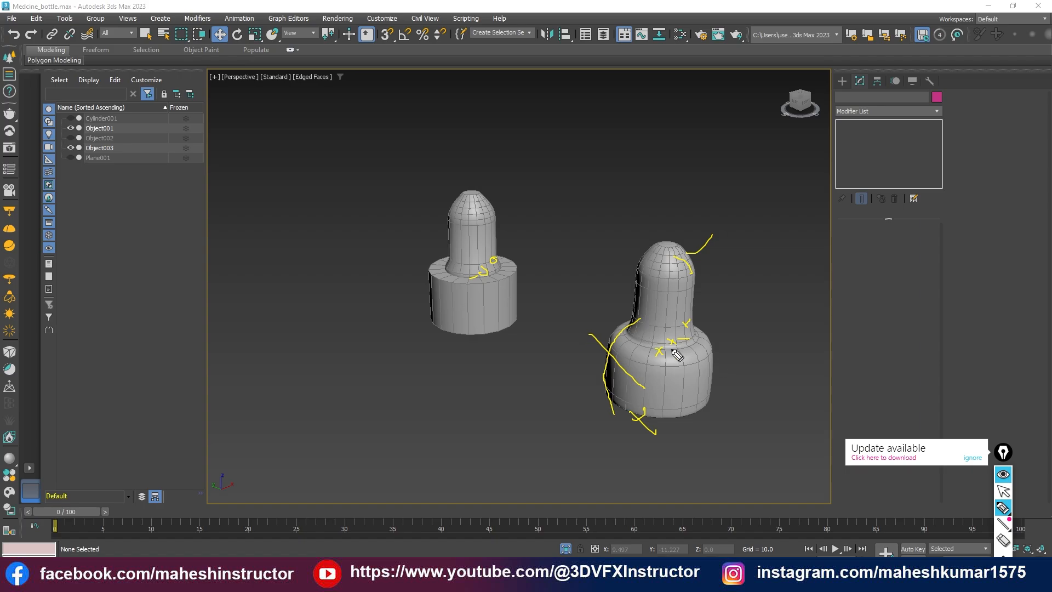
drag(664, 277, 655, 414)
Draw yellow freehand marks on the original cap's collar rim, stem base and bottom edge, plus a line across to the copy
mouse_move(425, 275)
mouse_down()
mouse_move(453, 285)
mouse_move(520, 277)
mouse_up()
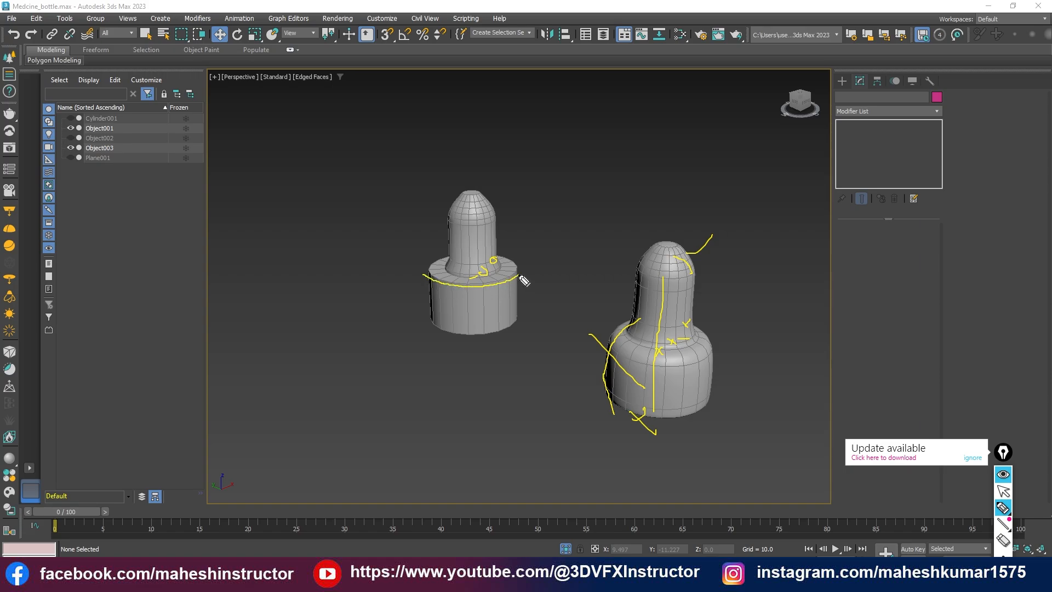
mouse_move(442, 269)
mouse_down()
mouse_move(457, 286)
mouse_move(518, 278)
mouse_up()
double_click(463, 267)
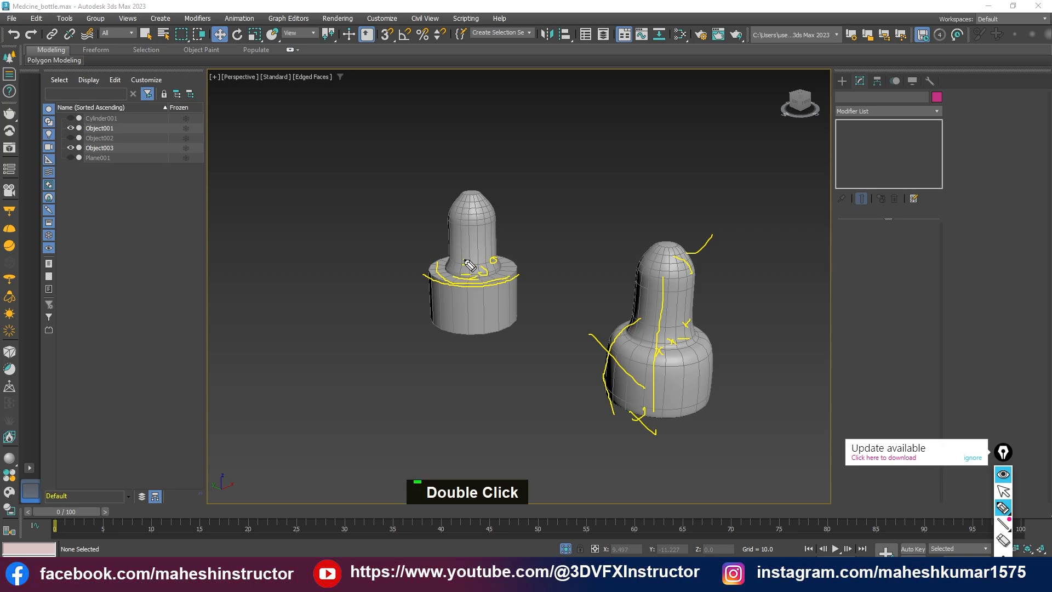
drag(446, 334, 502, 324)
drag(428, 302, 687, 282)
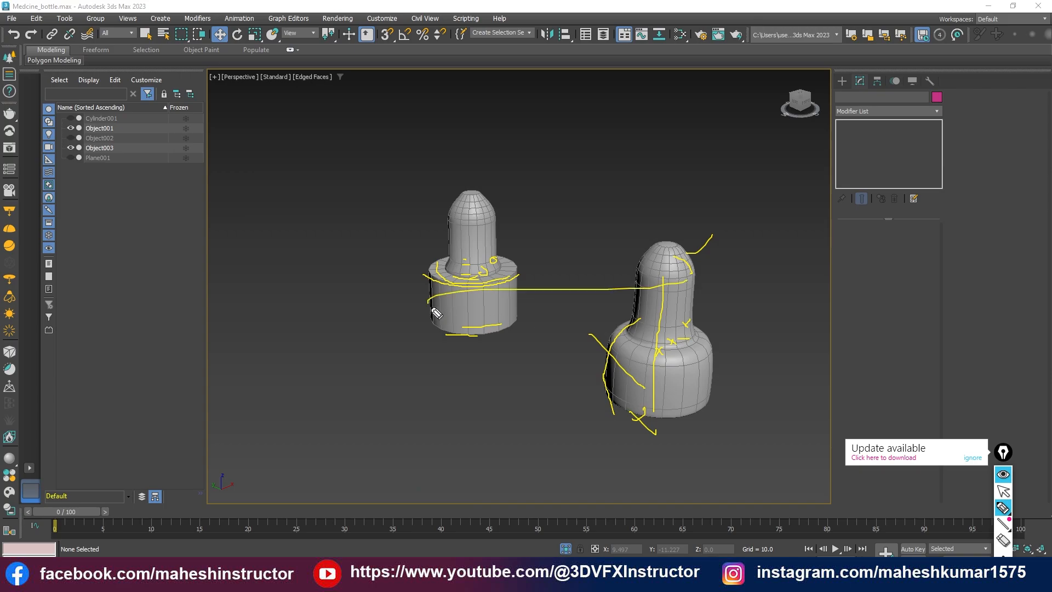
Erase all yellow annotations on and around both caps using the Epic Pen eraser
key(ctrl+z)
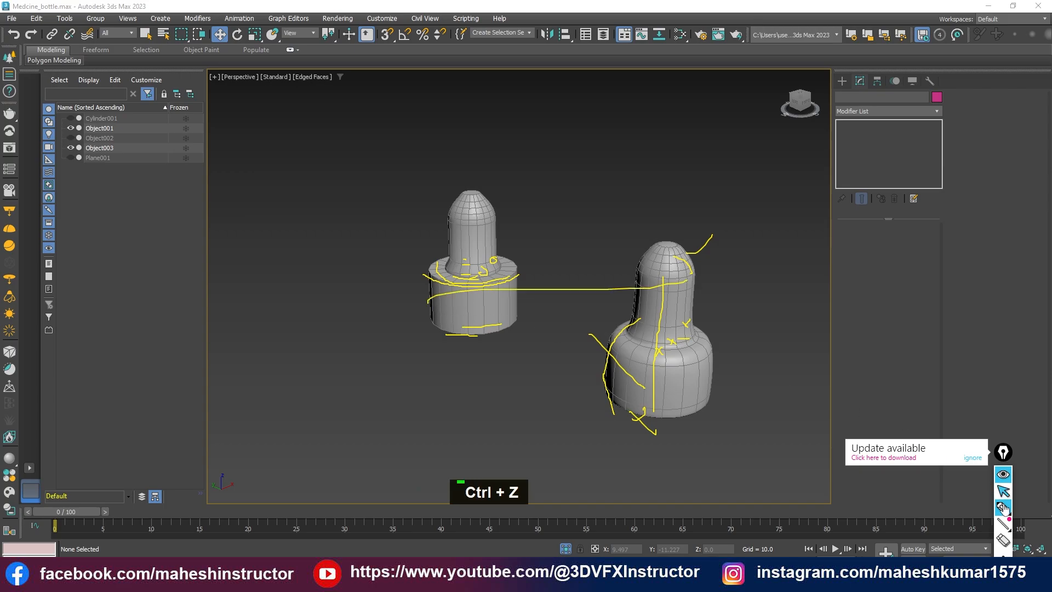
click(1004, 540)
mouse_move(380, 178)
mouse_down()
mouse_move(520, 268)
mouse_move(431, 253)
mouse_move(492, 206)
mouse_move(454, 280)
mouse_up()
mouse_move(468, 347)
mouse_down()
mouse_move(730, 408)
mouse_move(678, 256)
mouse_move(653, 472)
mouse_move(546, 374)
mouse_up()
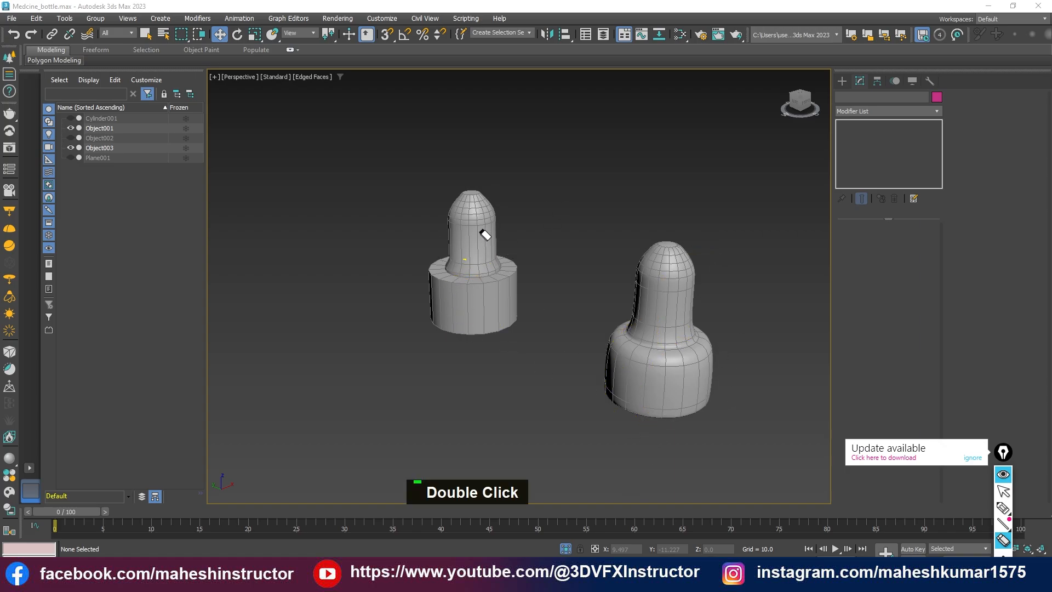
click(467, 258)
Switch Epic Pen back to cursor mode, collapse its toolbar and move it out of the way
click(1003, 491)
click(1004, 475)
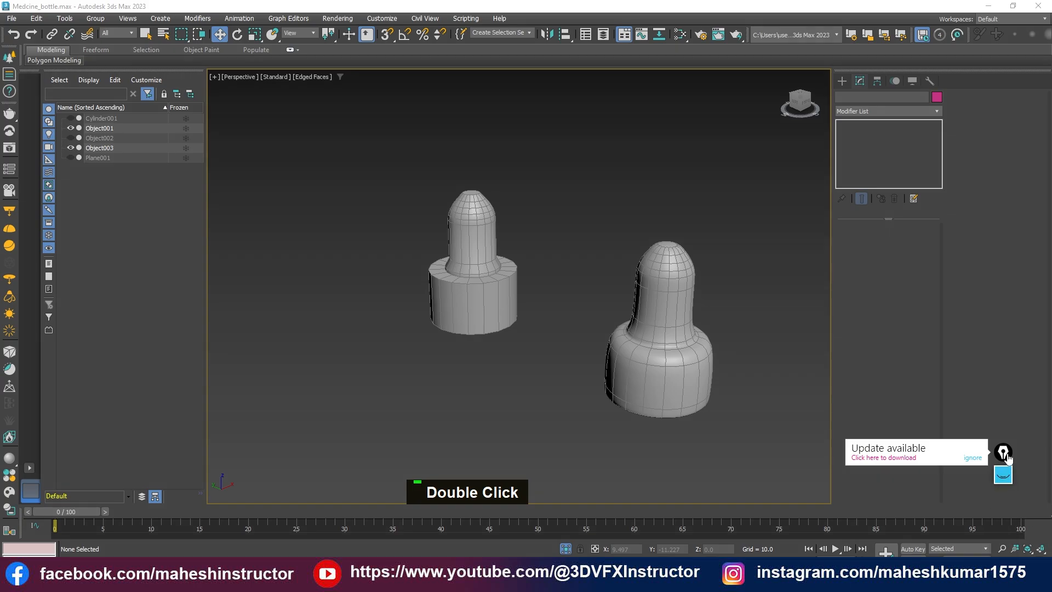
drag(1003, 453, 1048, 573)
Select the original cap and activate its Edit Poly modifier beneath OpenSubdiv
click(512, 280)
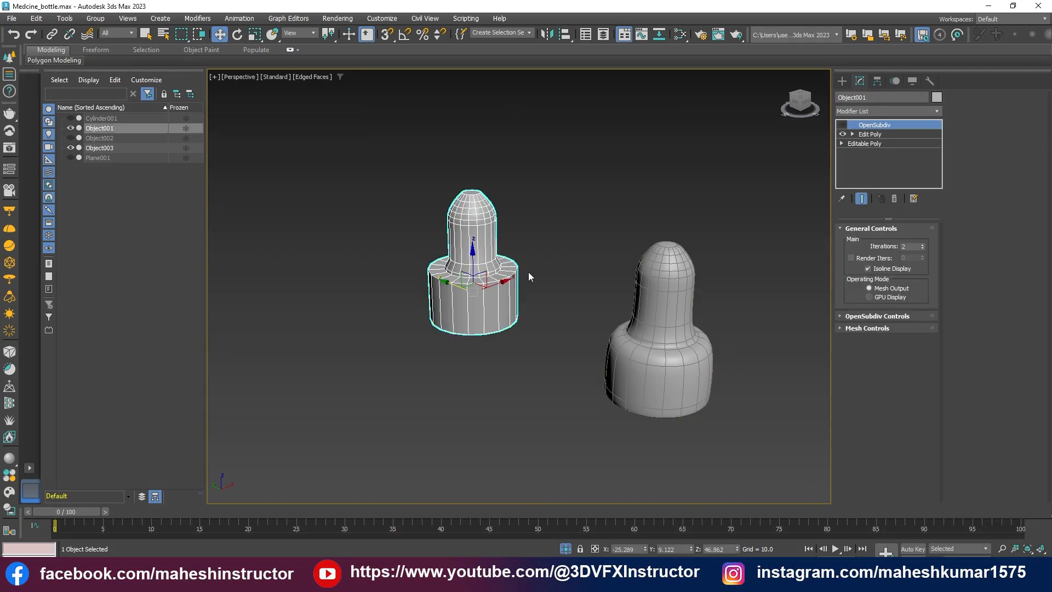
scroll(528, 274, up, 3)
alt+middle_drag(528, 274, 581, 328)
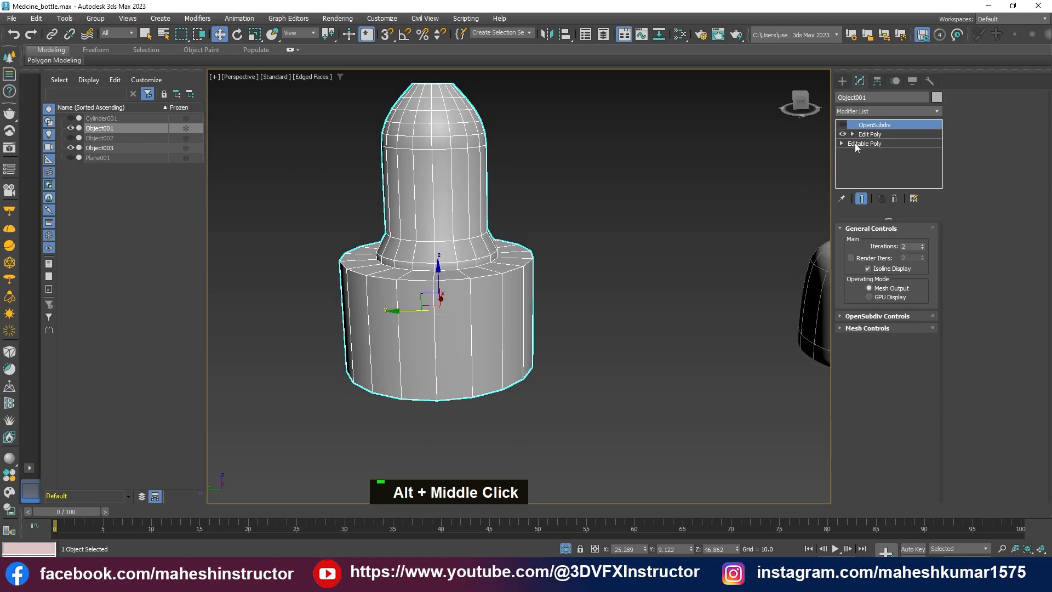
click(869, 133)
mouse_move(495, 257)
alt+middle_down()
mouse_move(526, 303)
mouse_move(501, 343)
alt+middle_up()
middle_click(514, 282)
key(F4)
key(F4)
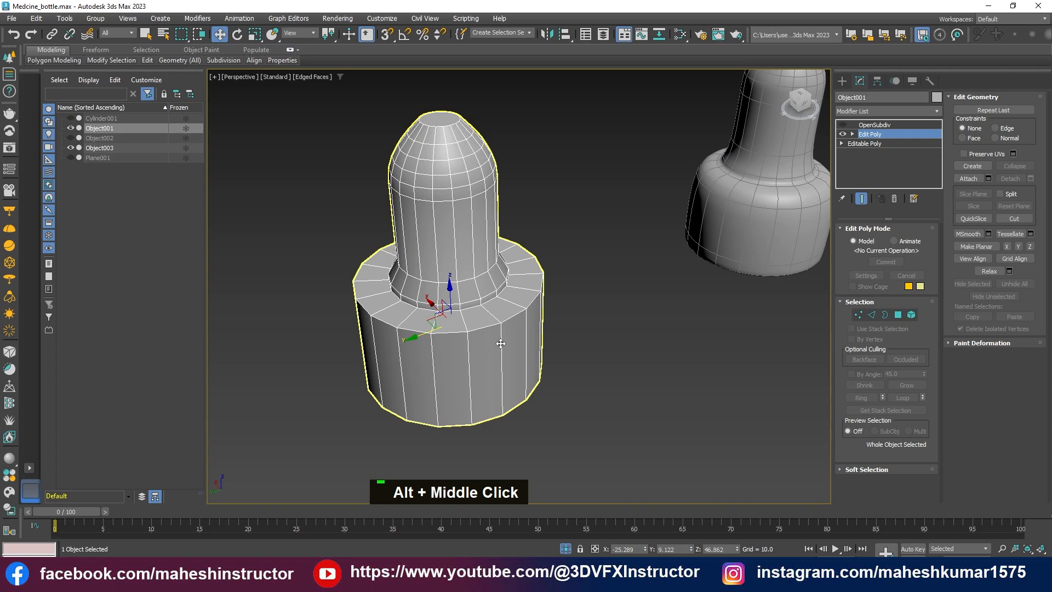
scroll(500, 343, up, 3)
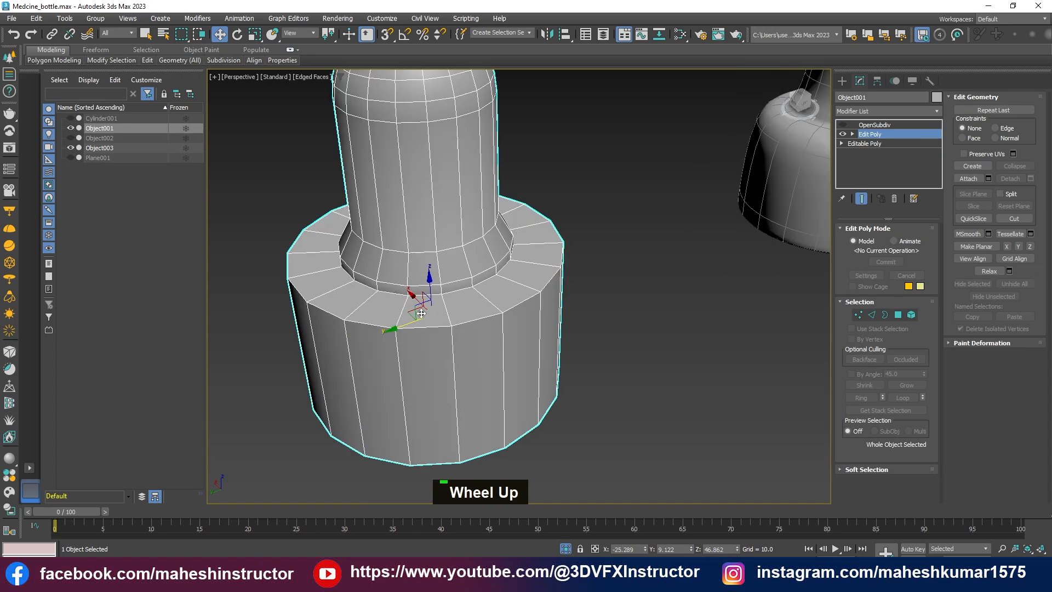
At edge level, select the edge loops around the collar's upper rim, its bottom rim and the base of the flared stem
key(2)
double_click(450, 324)
alt+middle_drag(450, 324, 489, 298)
ctrl+double_click(482, 246)
ctrl+double_click(491, 258)
ctrl+double_click(430, 162)
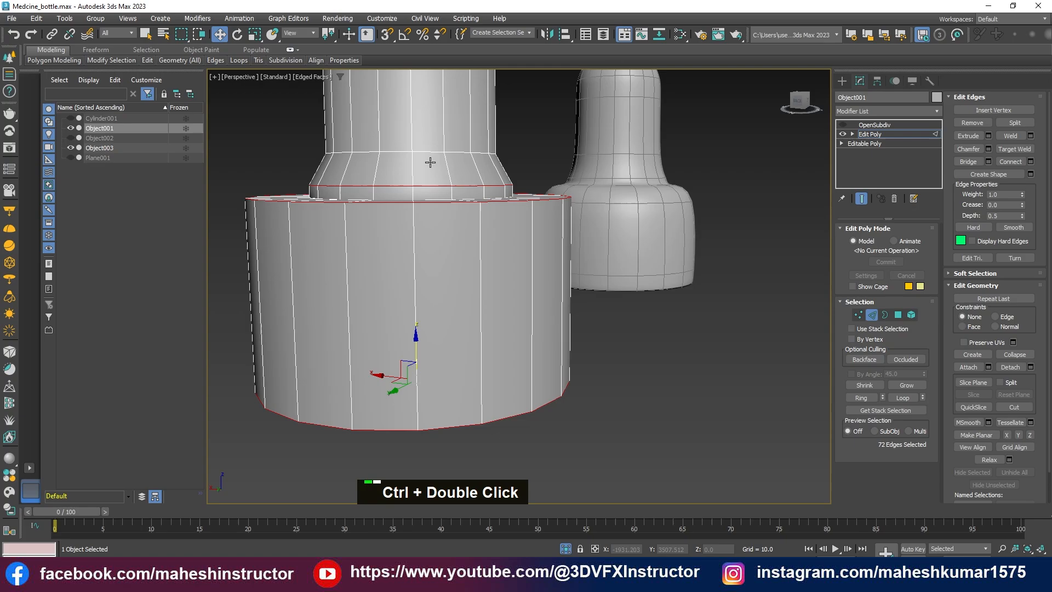
ctrl+double_click(432, 153)
alt+middle_drag(431, 152, 445, 289)
ctrl+double_click(463, 262)
key(ctrl+z)
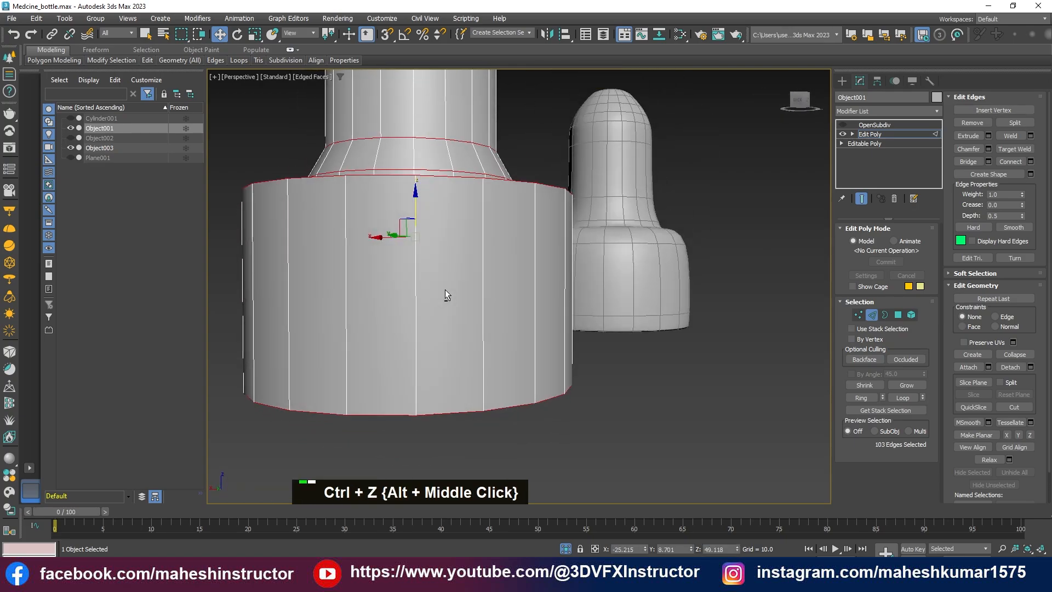
key(ctrl+z)
key(ctrl+z)
key(ctrl+z)
Add the edge loop where the stem meets the flare and the loop where the flare meets the collar to the selection
alt+middle_drag(436, 338, 417, 214)
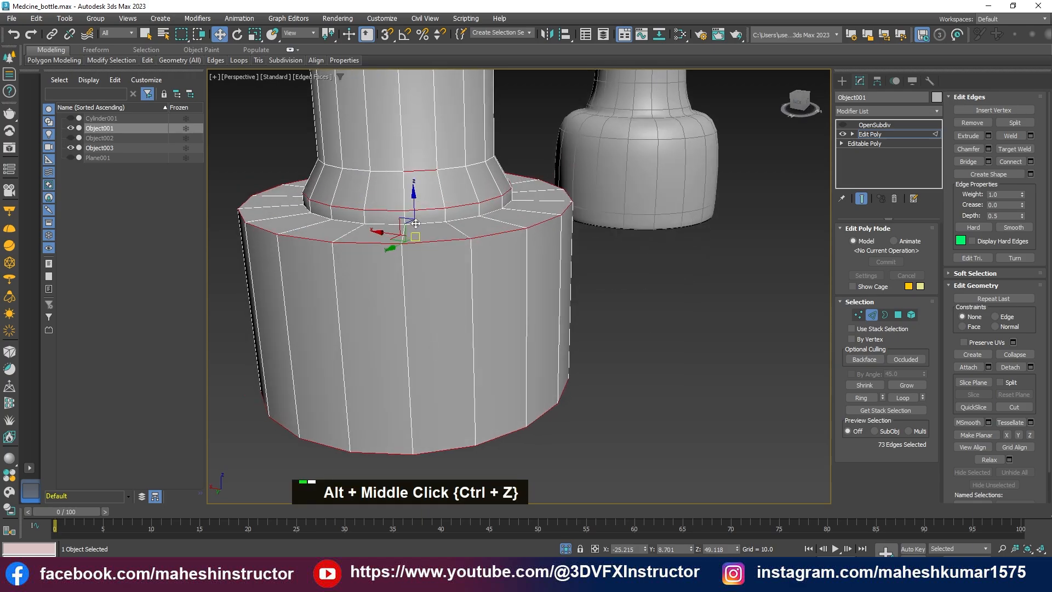
ctrl+click(417, 173)
ctrl+double_click(417, 172)
key(ctrl+z)
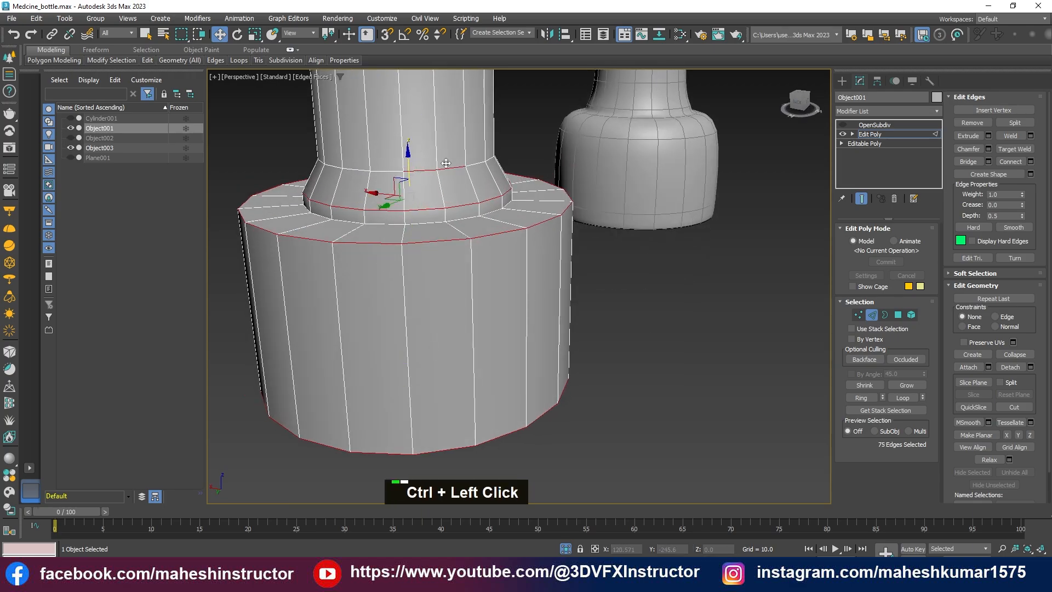
ctrl+double_click(444, 163)
ctrl+double_click(425, 222)
alt+middle_drag(445, 330, 514, 358)
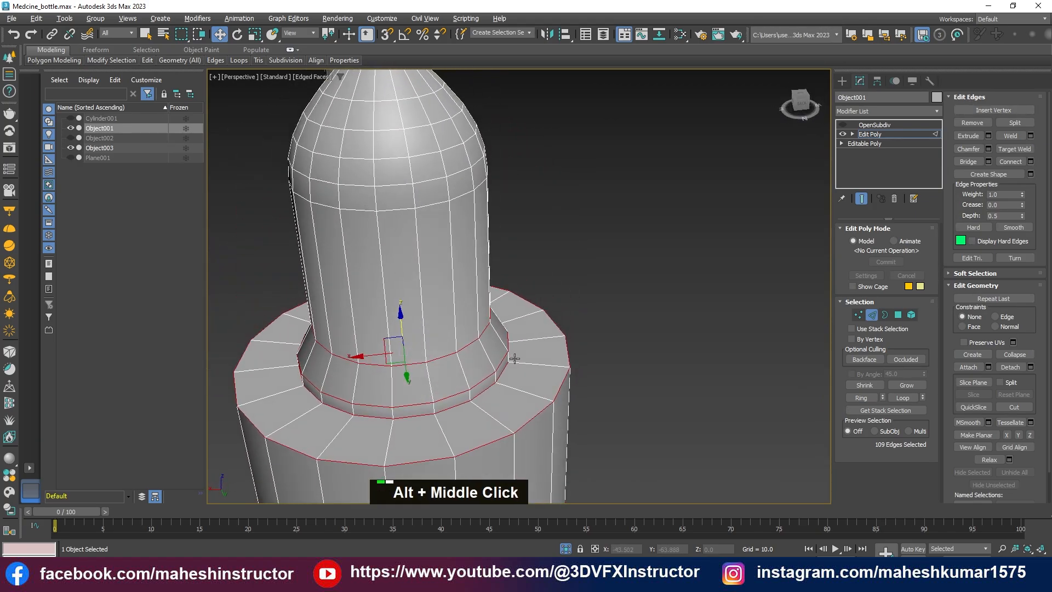
Preview a chamfer of 0.044 on the selected edge loops and inspect the doubled edges outside and inside the cap
click(989, 149)
scroll(471, 327, up, 4)
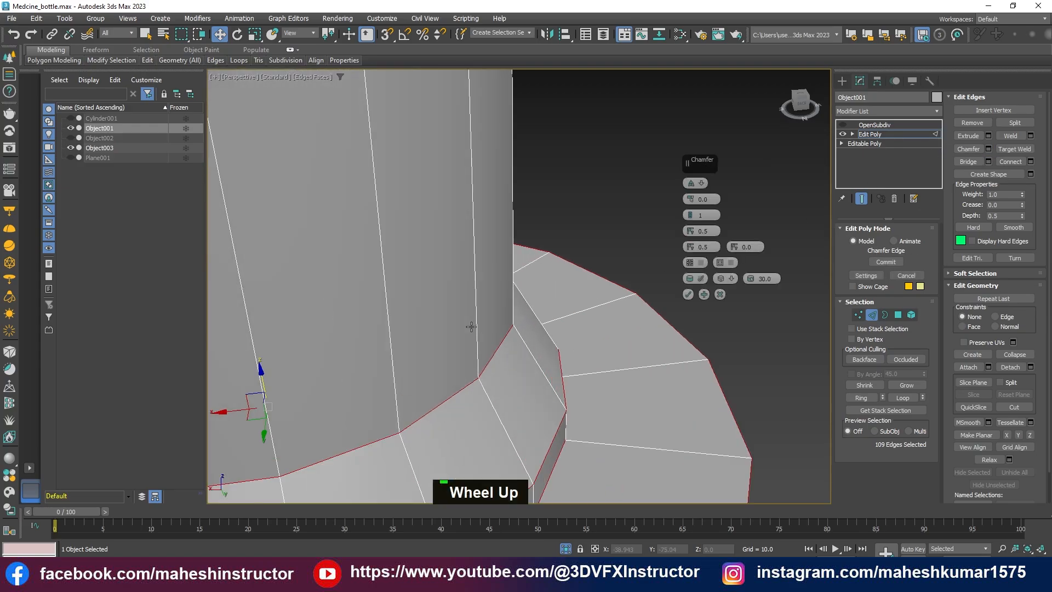
mouse_move(690, 199)
mouse_down()
mouse_move(691, 184)
mouse_move(691, 194)
mouse_up()
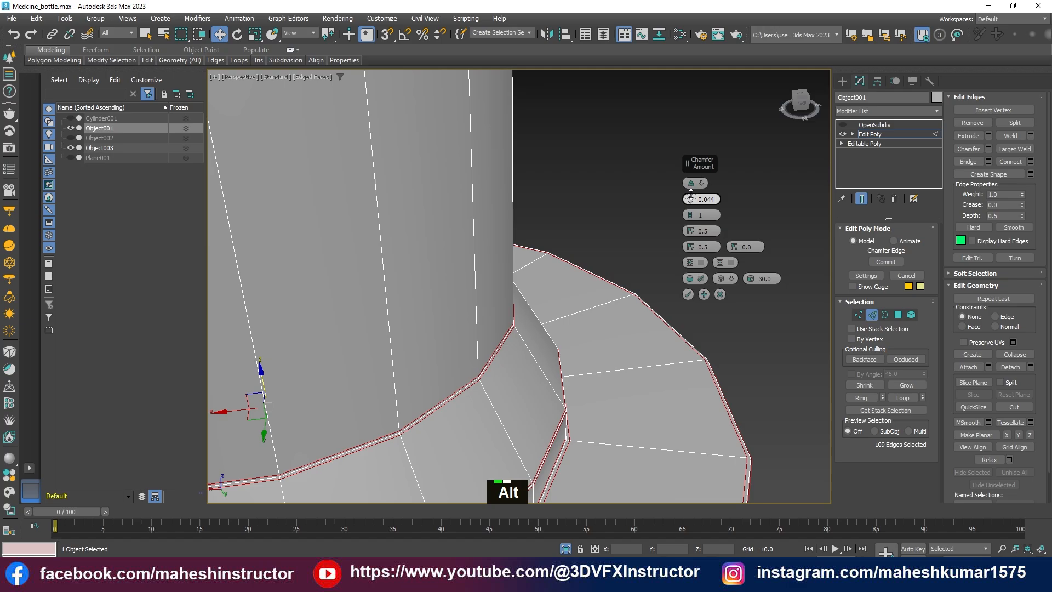
scroll(493, 344, down, 3)
alt+middle_drag(494, 344, 495, 344)
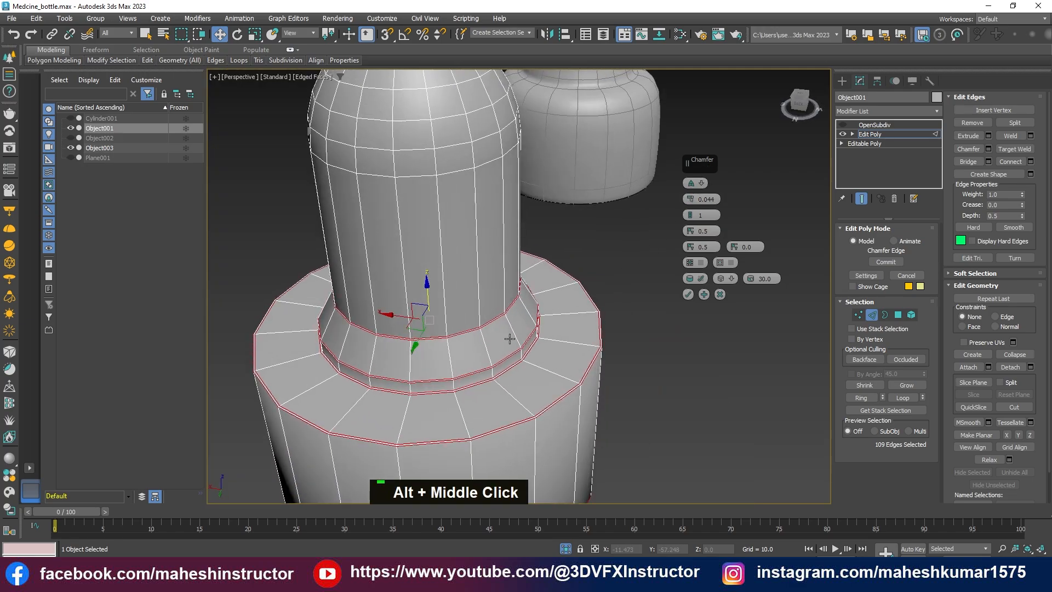
scroll(500, 322, down, 3)
alt+middle_drag(605, 403, 478, 385)
scroll(478, 385, up, 3)
middle_drag(566, 383, 612, 349)
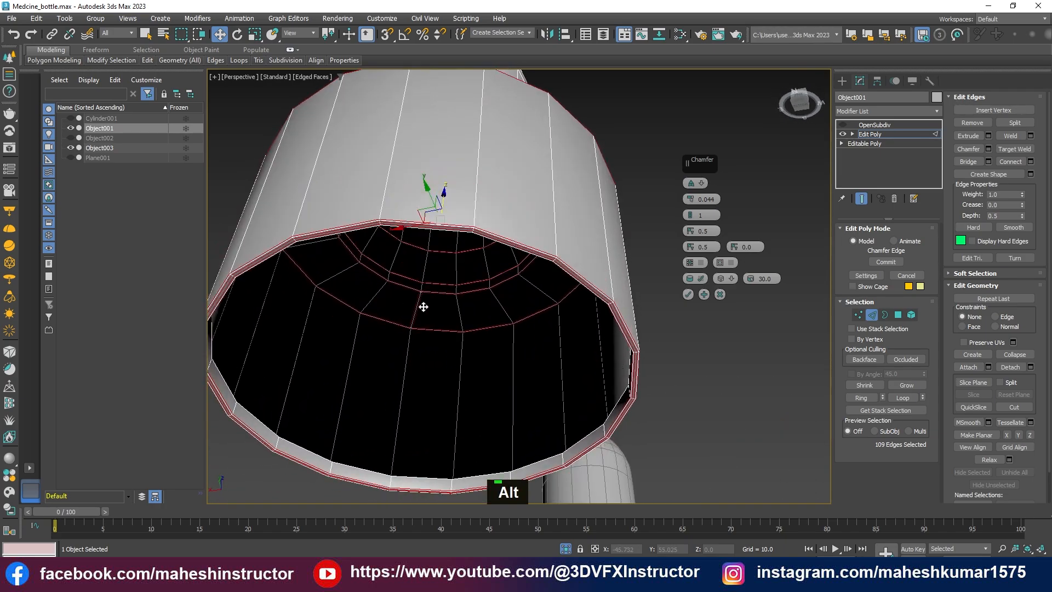
Show the viewport statistics, compare polygon counts with and without the chamfer, then cancel the chamfer and leave edge level
key(7)
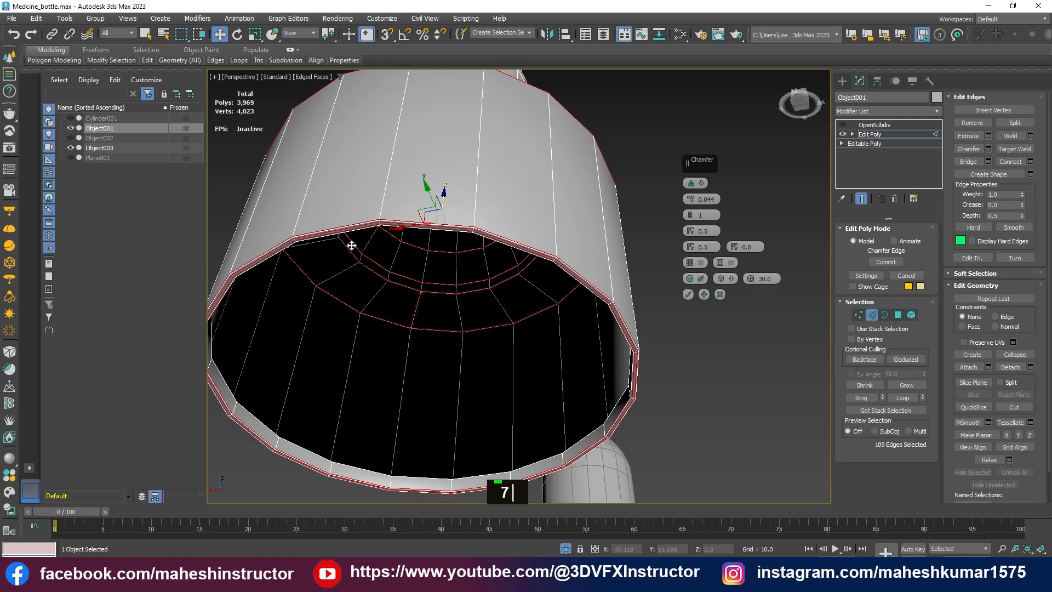
middle_drag(358, 194, 385, 208)
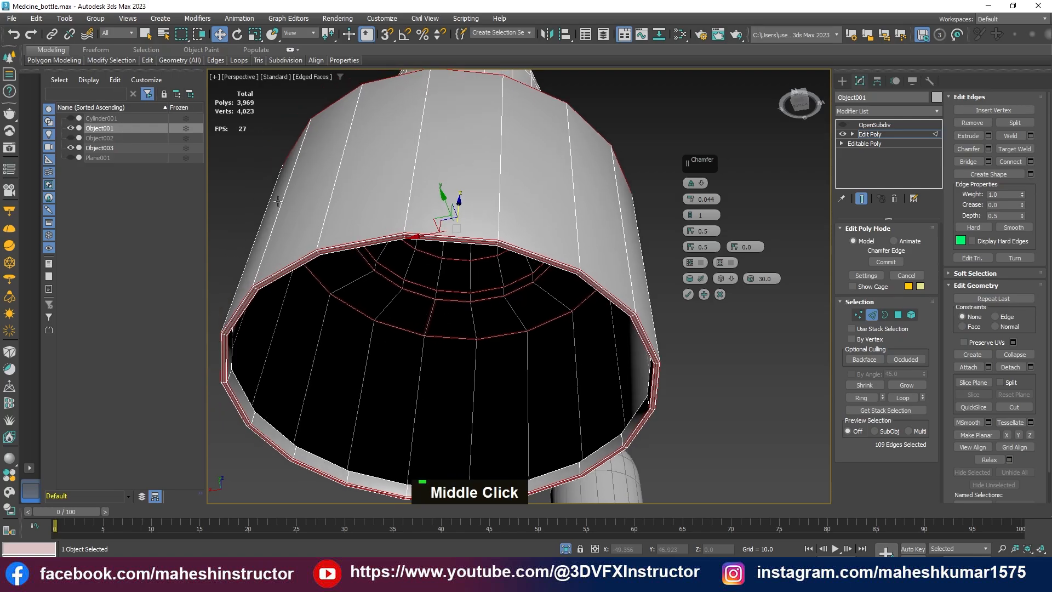
click(719, 294)
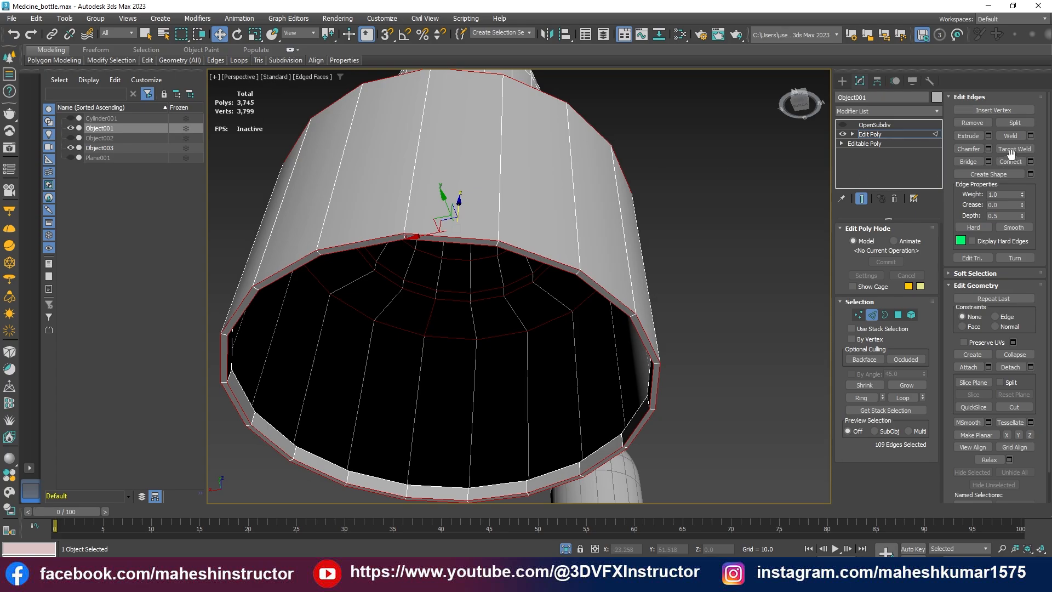
click(988, 148)
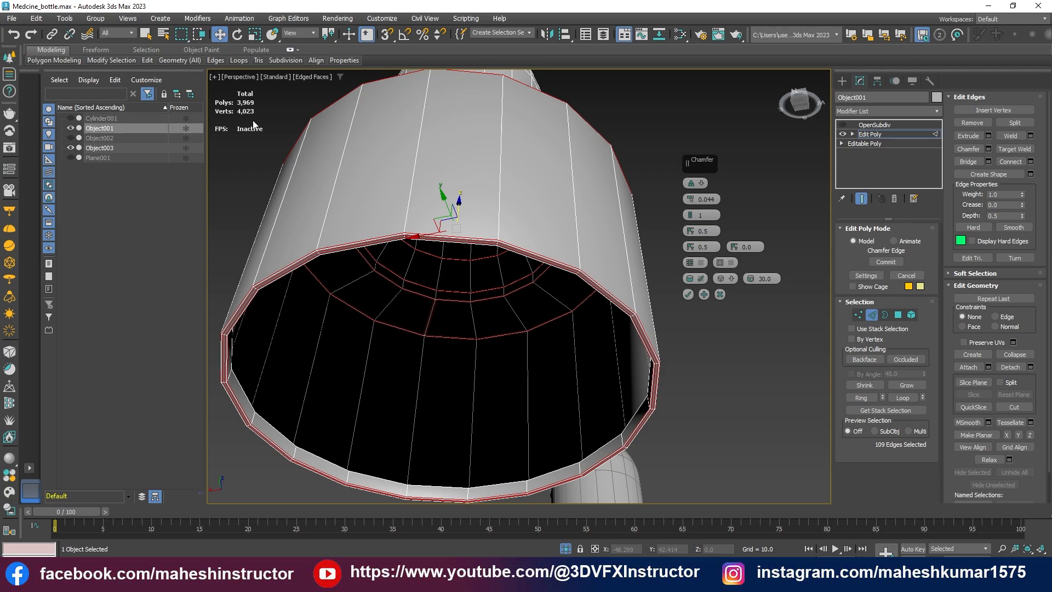
click(720, 294)
click(876, 134)
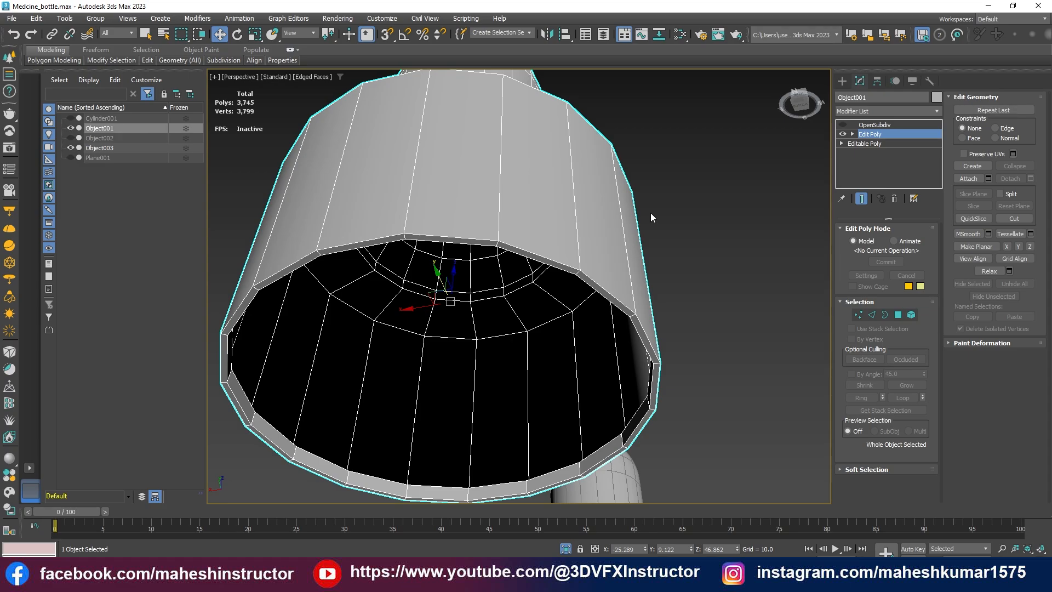
Add a CreaseSet modifier to the original cap and place it between Edit Poly and OpenSubdiv in the modifier stack
click(662, 241)
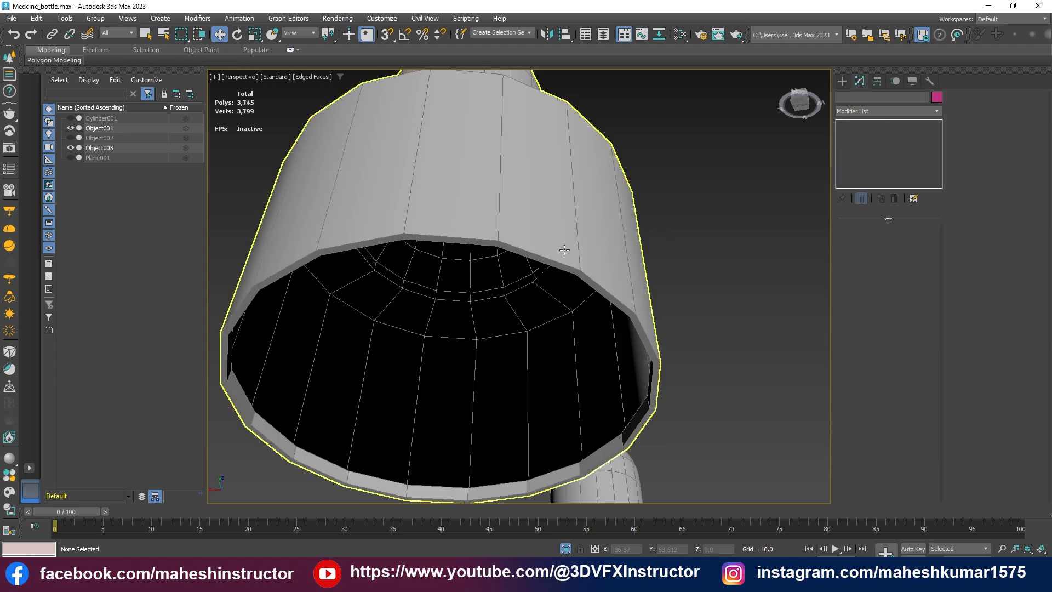
scroll(592, 266, down, 3)
alt+middle_drag(592, 266, 558, 306)
click(545, 293)
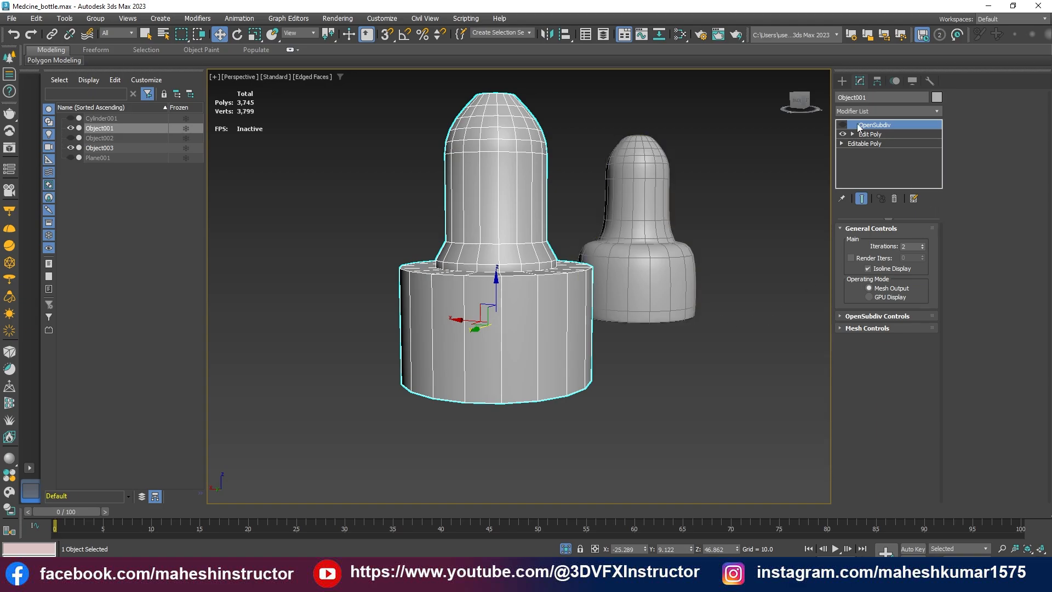
click(867, 111)
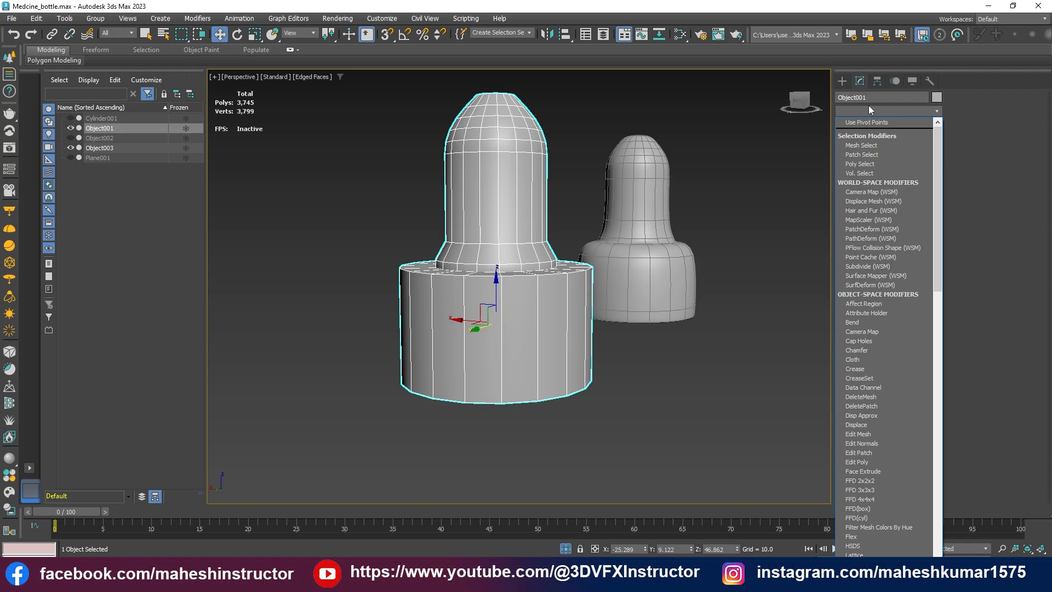
text(cr)
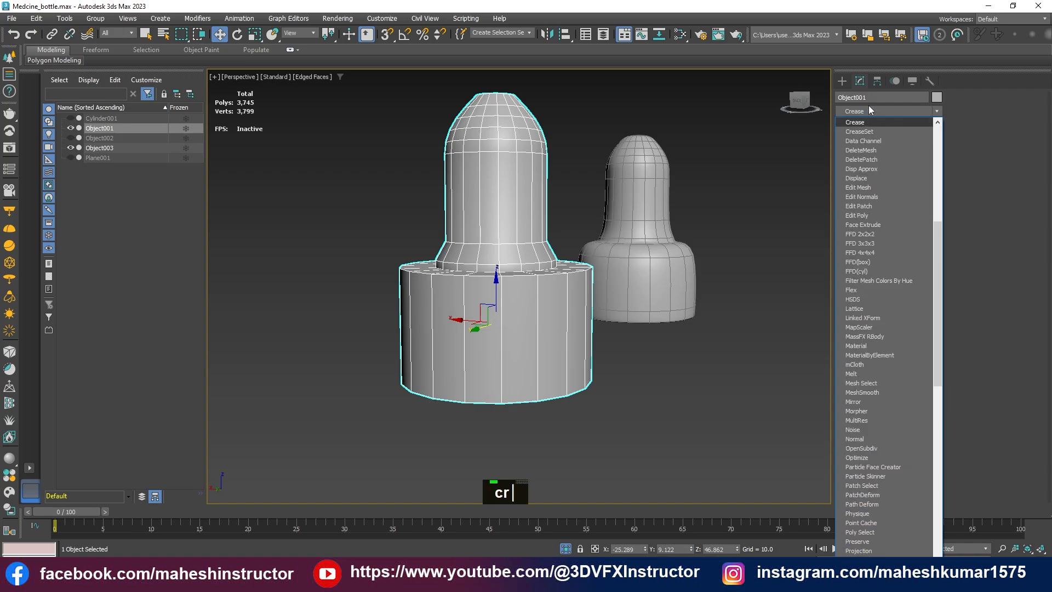
click(862, 129)
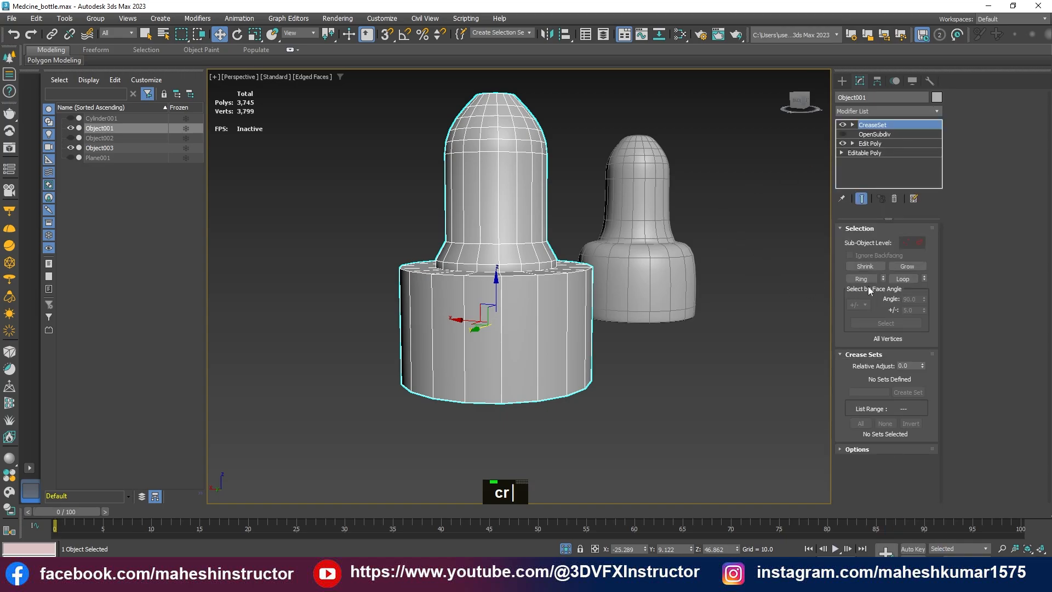
alt+middle_drag(670, 388, 623, 376)
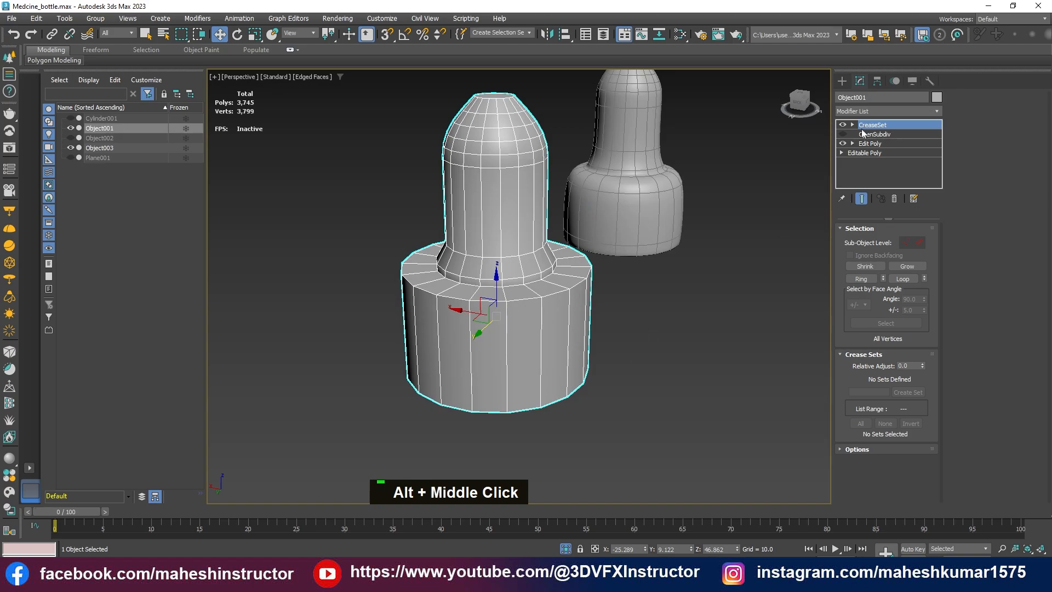
drag(855, 124, 872, 138)
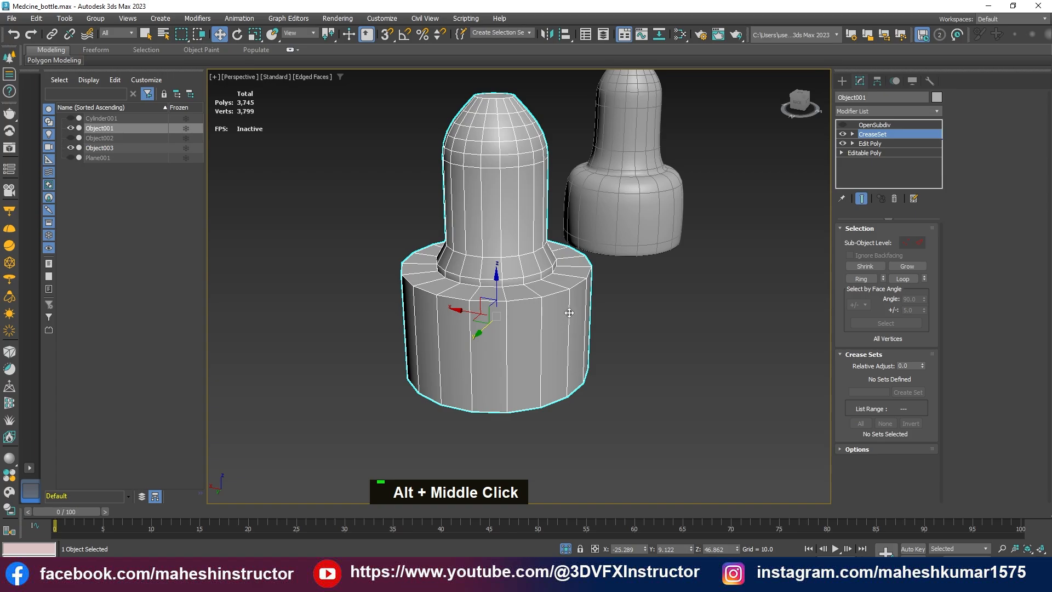
Select the cap's sharp edges in CreaseSet at edge level by face angle 90.0 with a tolerance of 5.0
key(2)
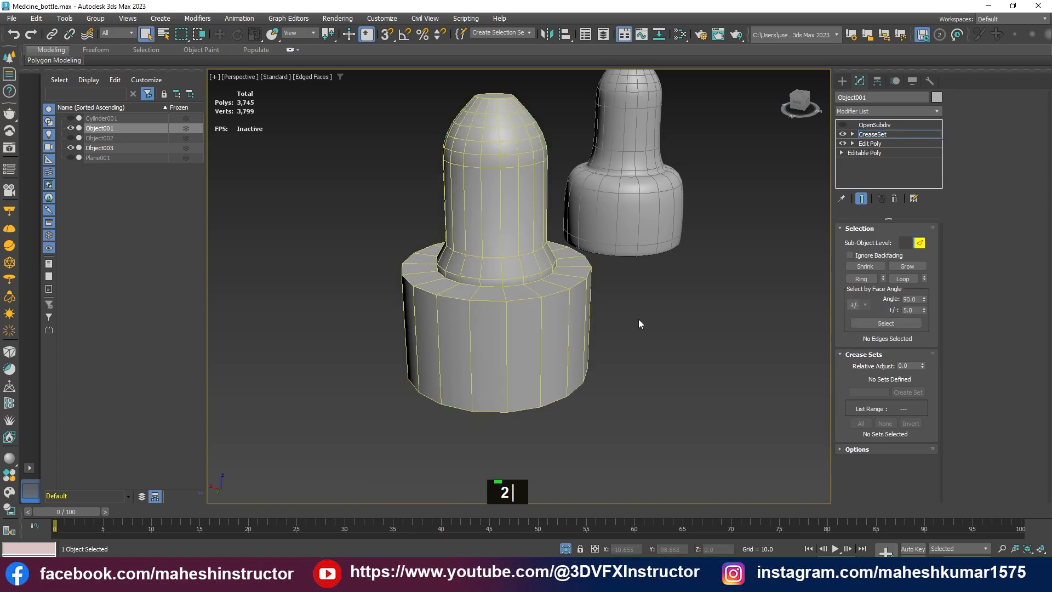
alt+middle_drag(623, 346, 561, 332)
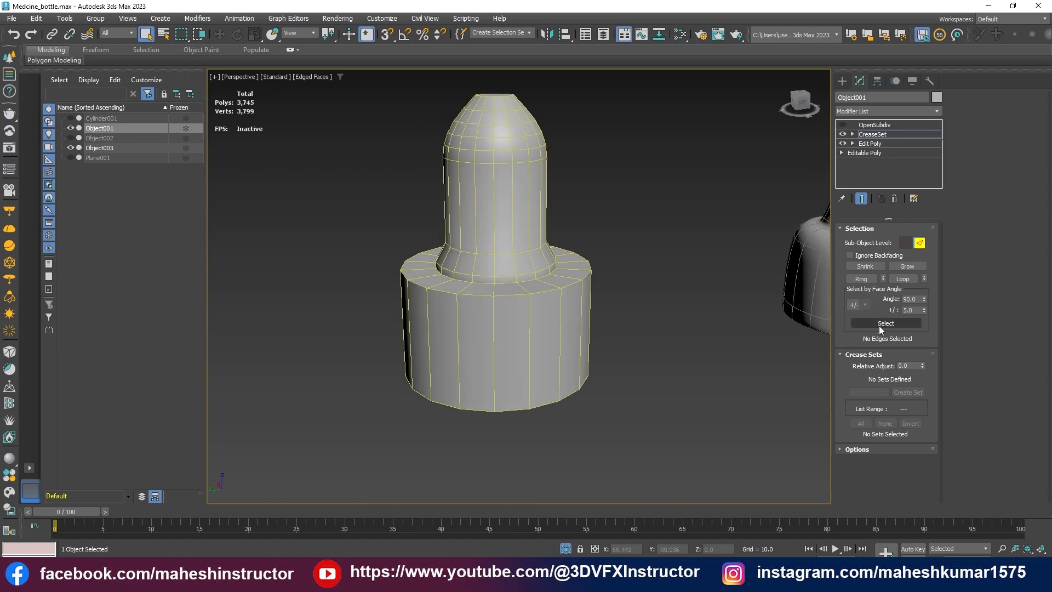
click(879, 325)
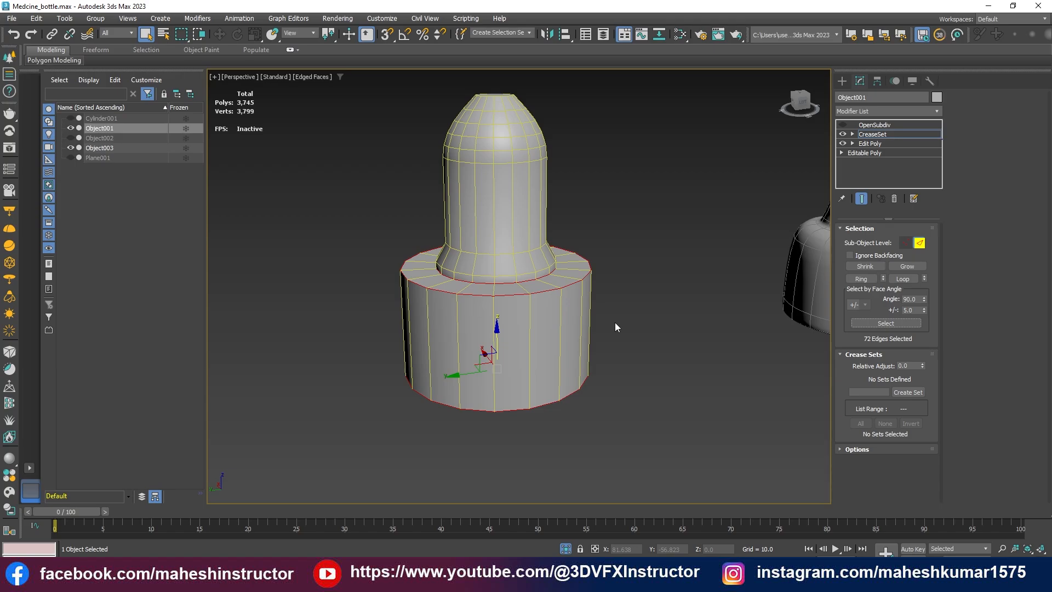
click(907, 323)
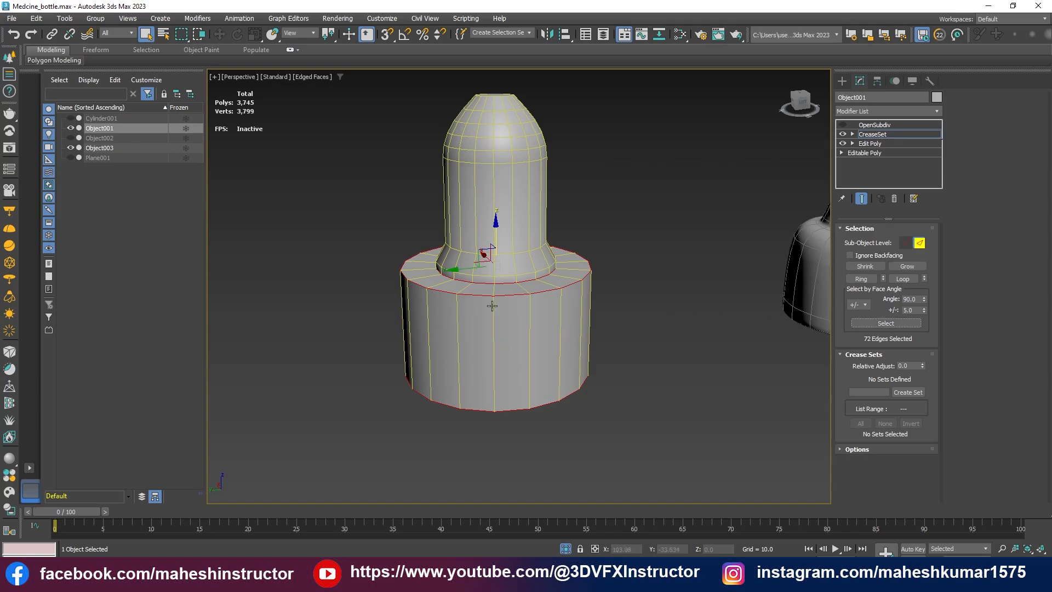
Add the edge loop where the stem meets the flare and the loop around the flare's lower edge to the crease selection
alt+middle_drag(548, 403, 539, 381)
scroll(602, 318, up, 3)
scroll(596, 322, down, 5)
scroll(538, 278, up, 4)
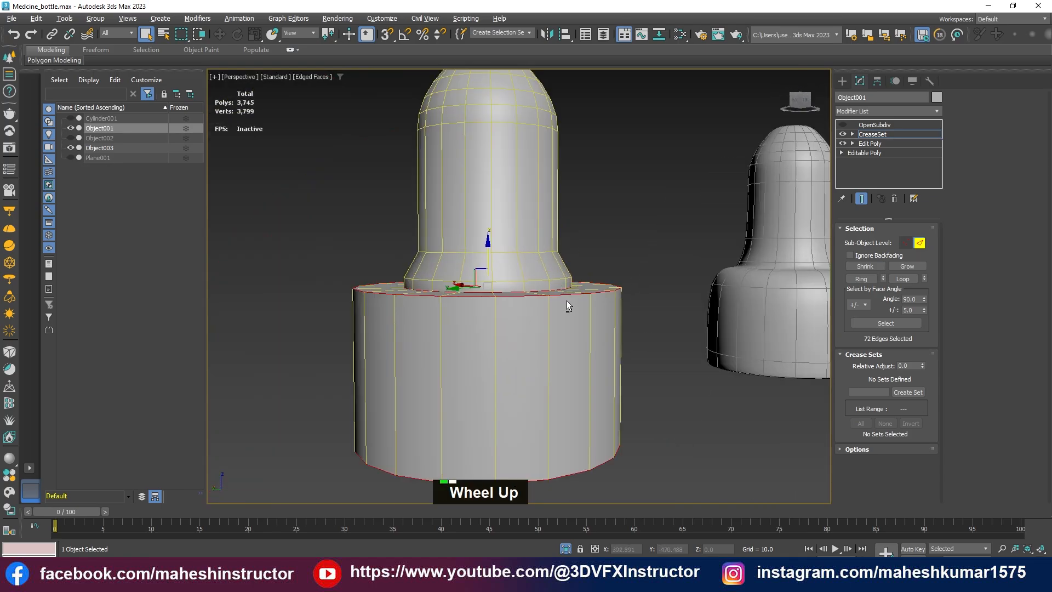
alt+middle_drag(570, 305, 568, 327)
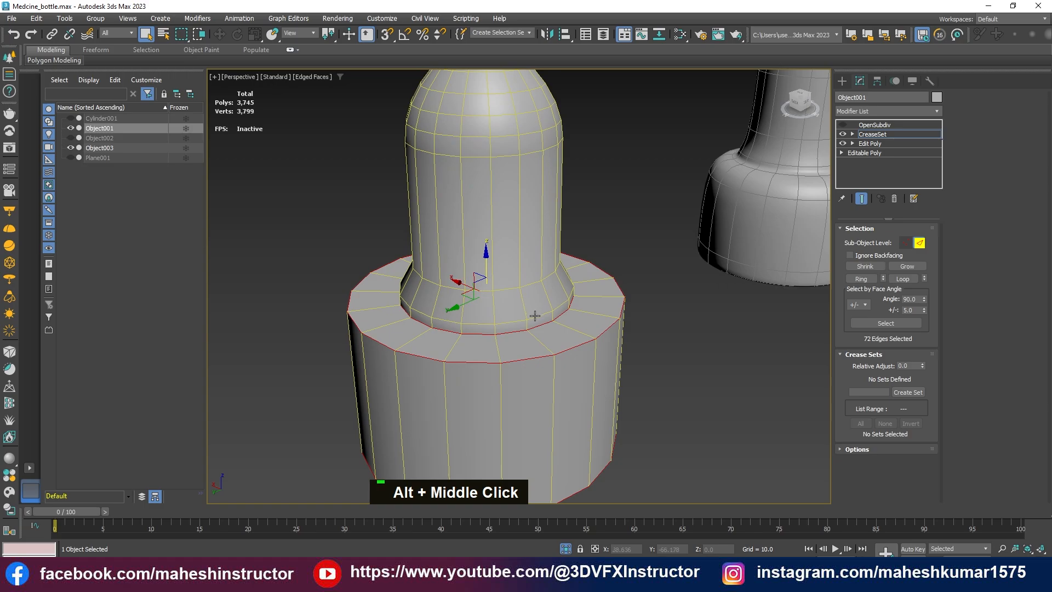
ctrl+click(528, 288)
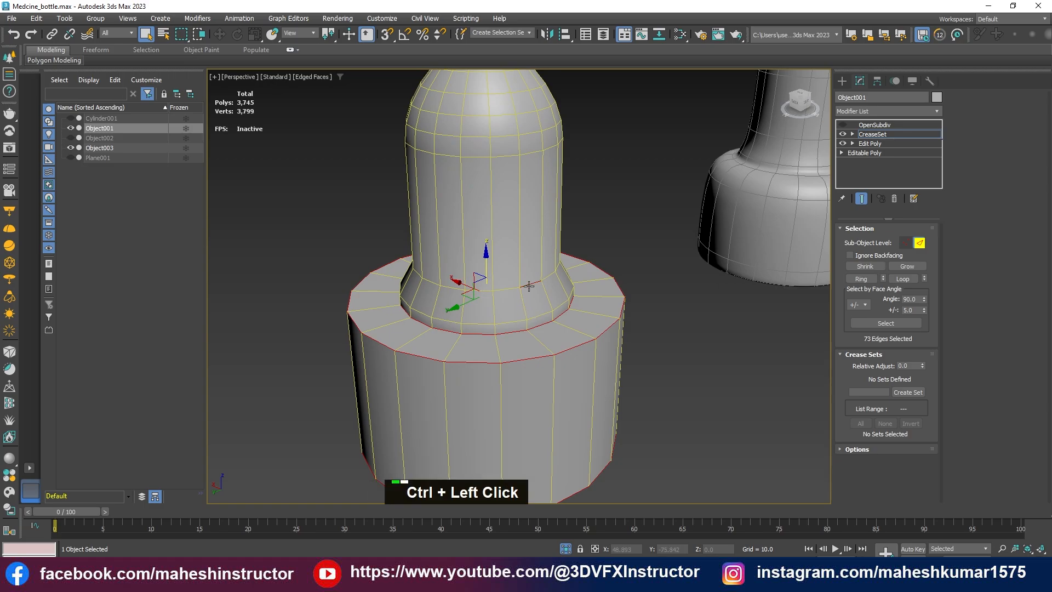
ctrl+click(546, 315)
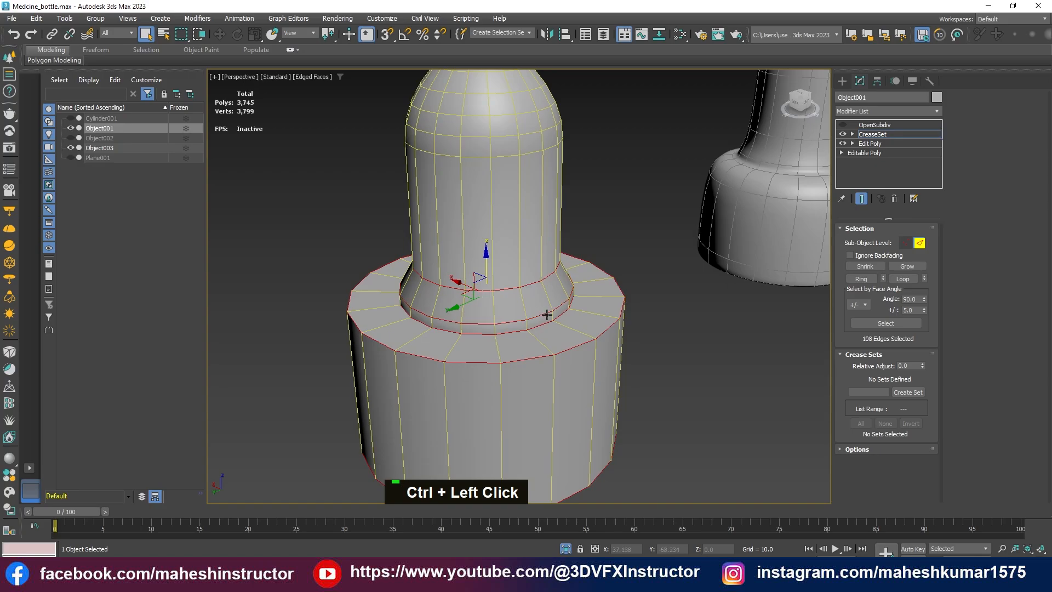
Create a crease set from the selected edges and set its crease value to 0.22
click(910, 394)
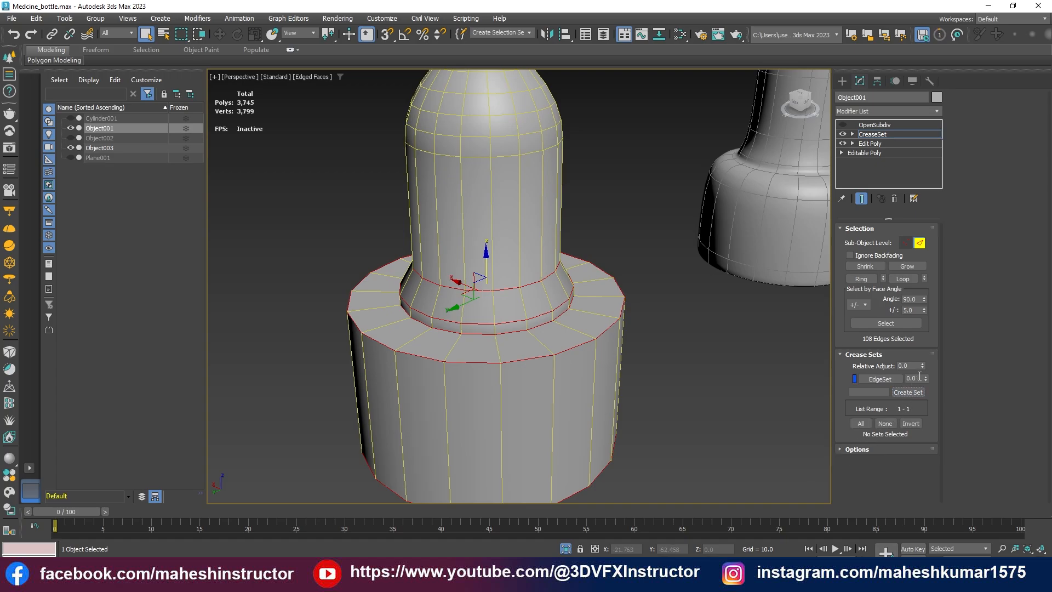
drag(918, 378, 875, 376)
text(0.22)
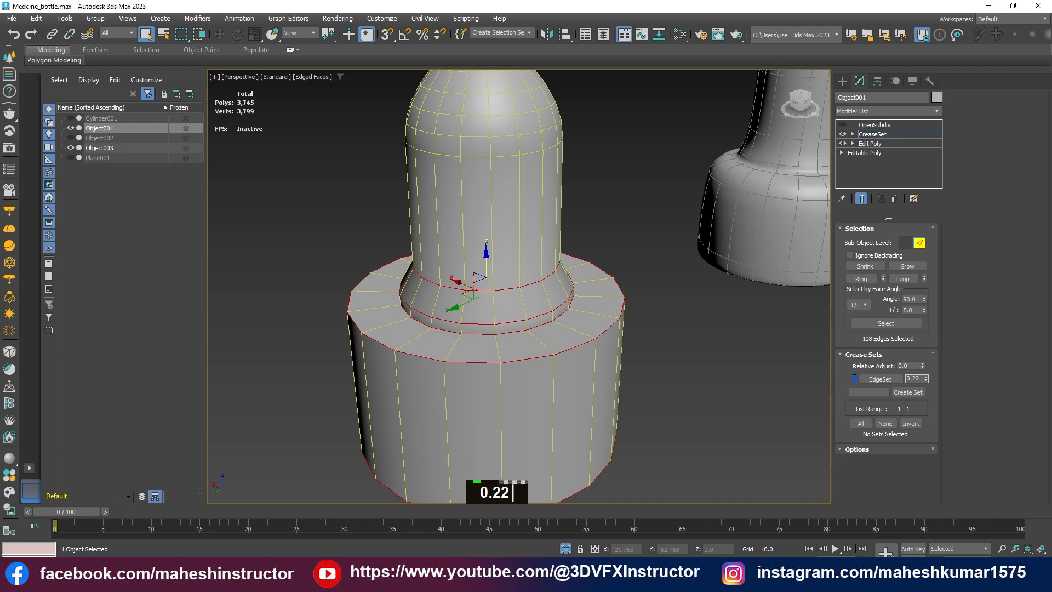
key(Return)
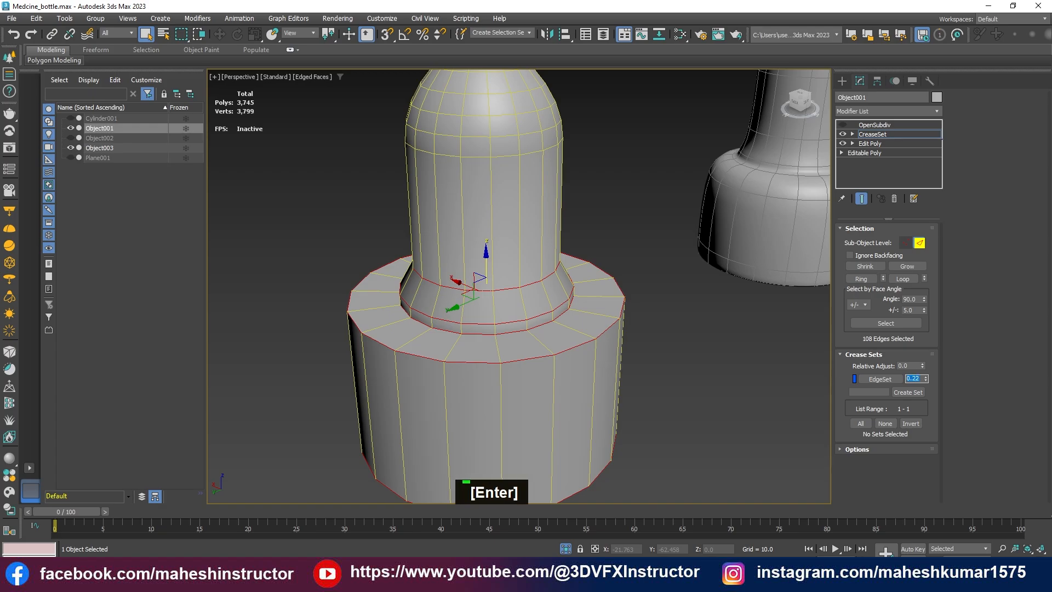
Turn on OpenSubdiv, hide the edged faces and inspect the smoothed cap beside the other cap
click(885, 131)
click(875, 125)
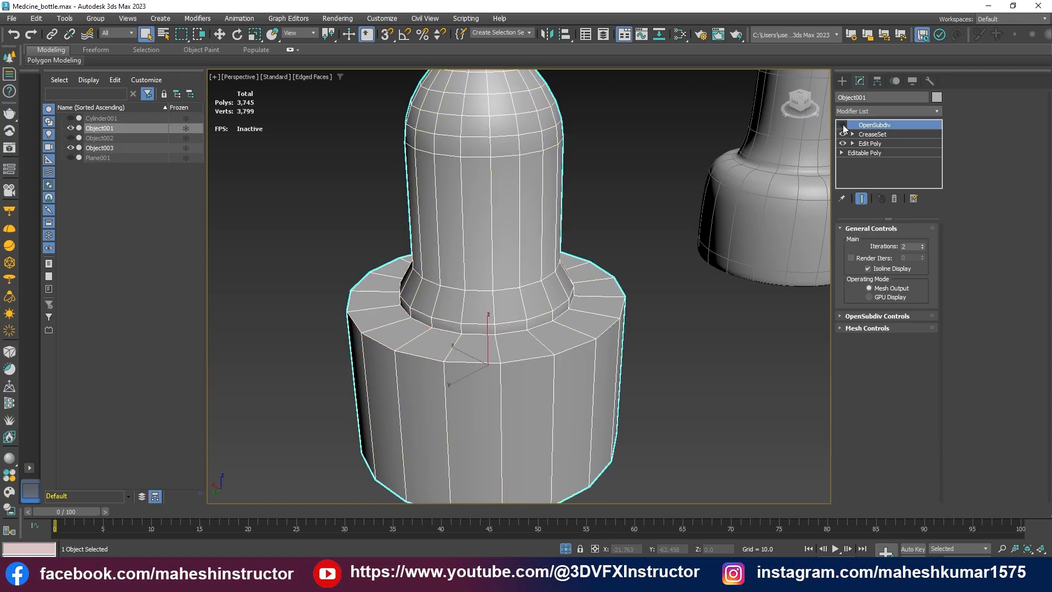
click(842, 125)
click(670, 327)
key(F4)
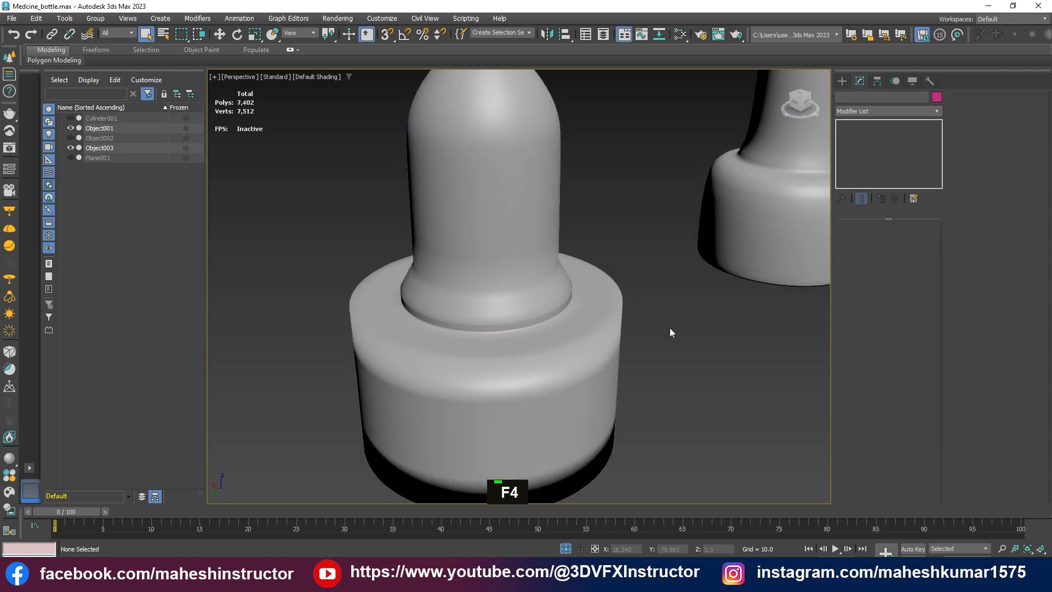
scroll(642, 321, down, 4)
mouse_move(630, 361)
alt+middle_down()
mouse_move(581, 333)
mouse_move(611, 296)
mouse_move(620, 355)
alt+middle_up()
click(619, 355)
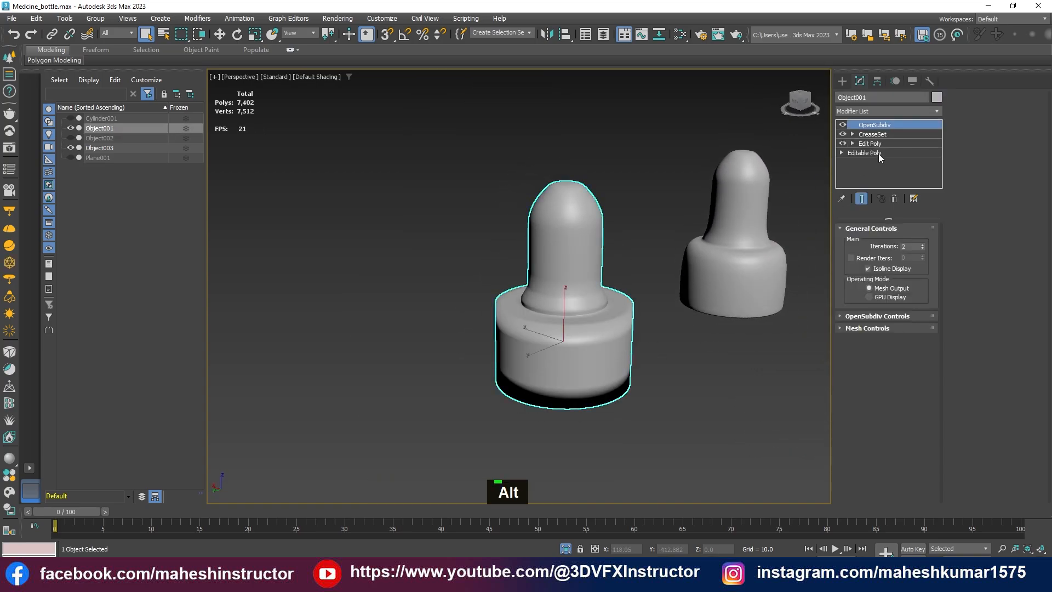
Turn OpenSubdiv off, show edged faces and insert two SwiftLoop edge loops around the collar's side wall in Edit Poly
click(843, 126)
click(875, 135)
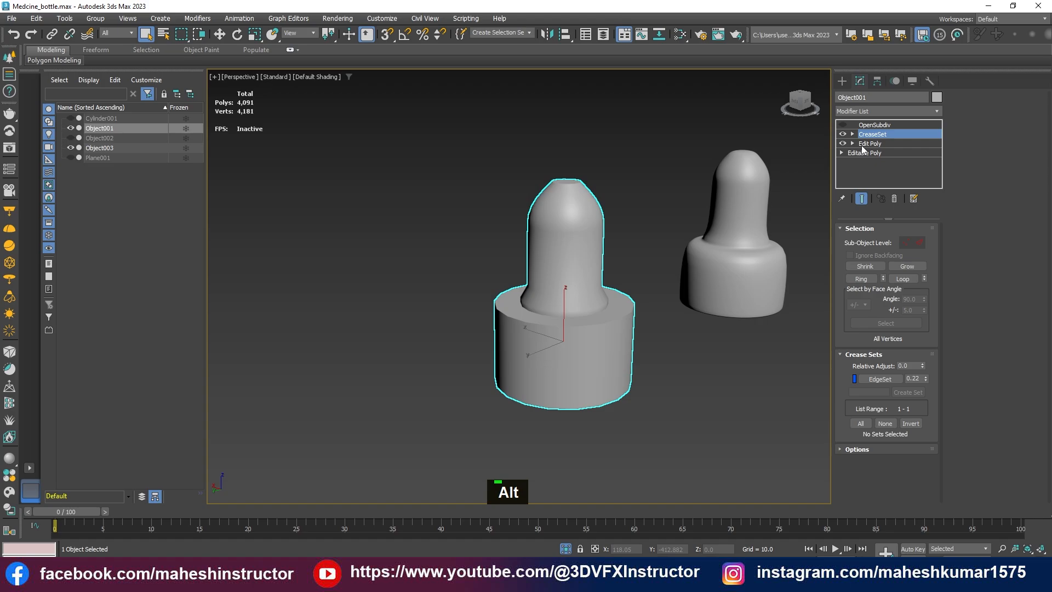
click(866, 144)
key(F4)
alt+middle_drag(572, 339, 542, 352)
key(alt+1)
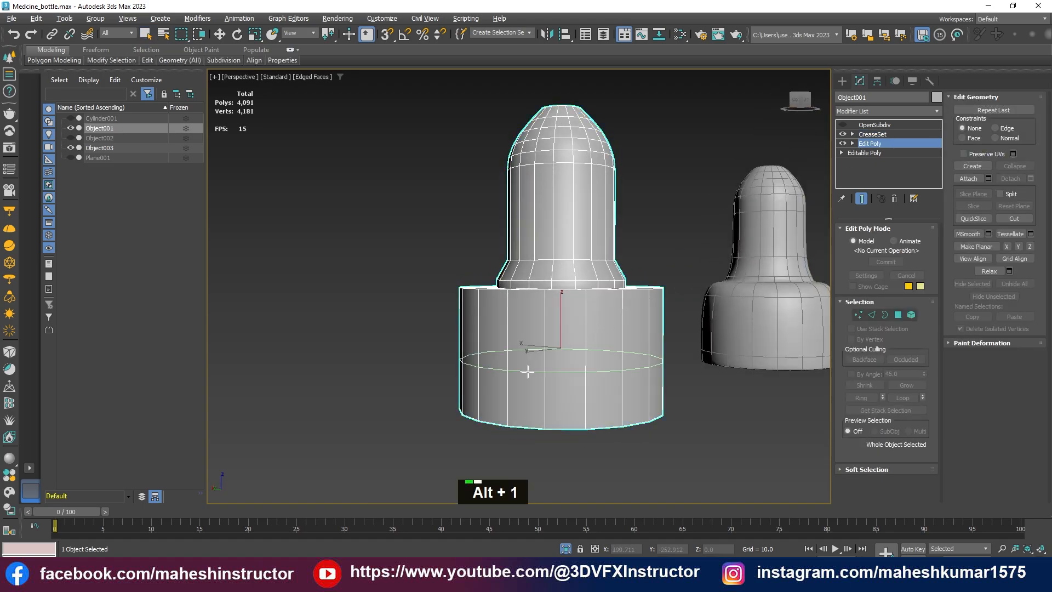
click(548, 320)
click(548, 366)
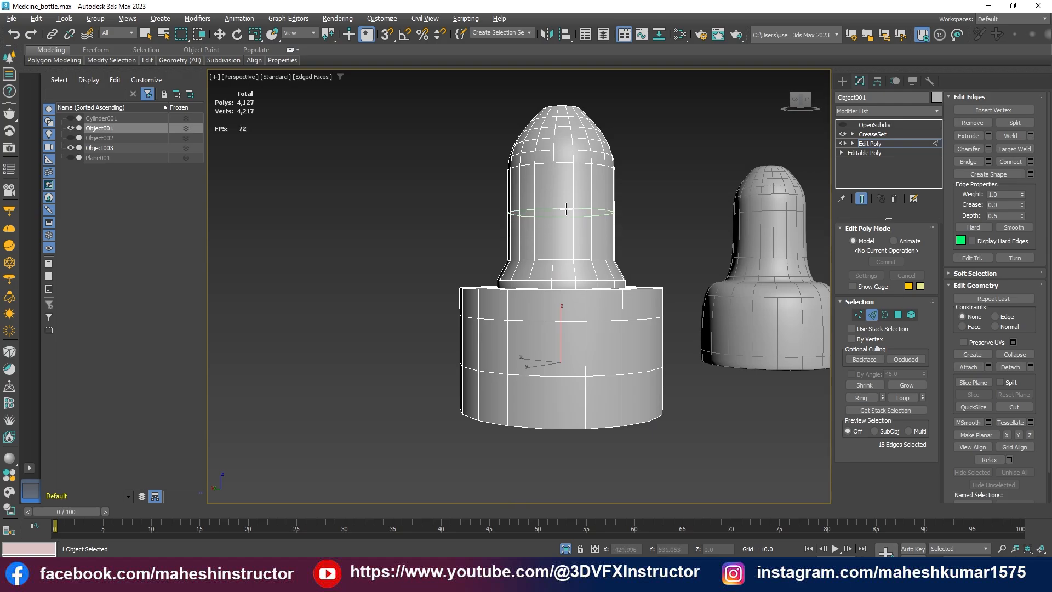
Insert one edge loop each around the stem, the flare, the narrow band beneath the flare and the collar's top face
click(548, 213)
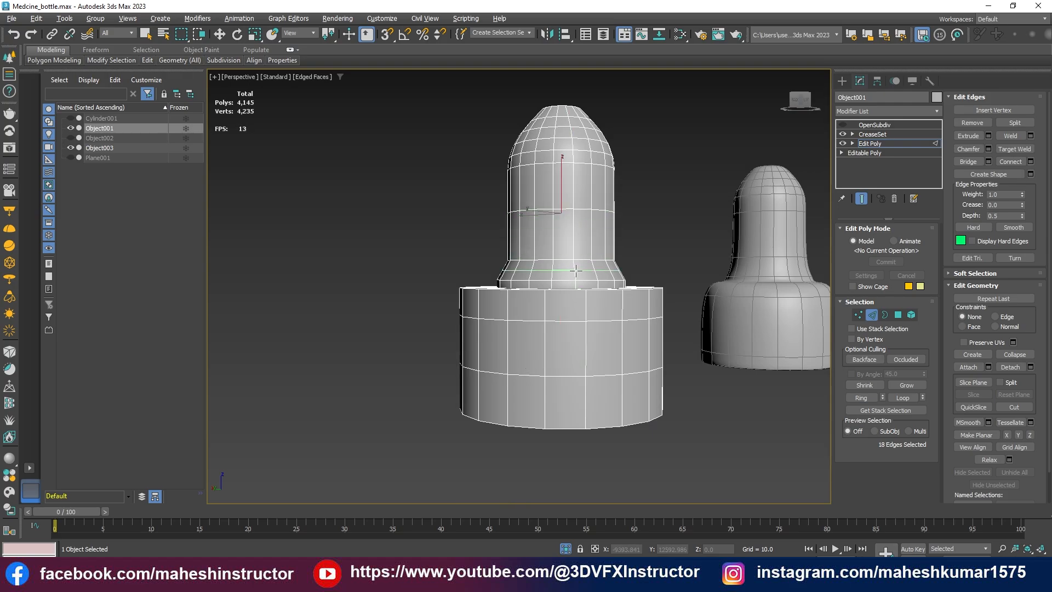
click(576, 270)
scroll(570, 285, up, 8)
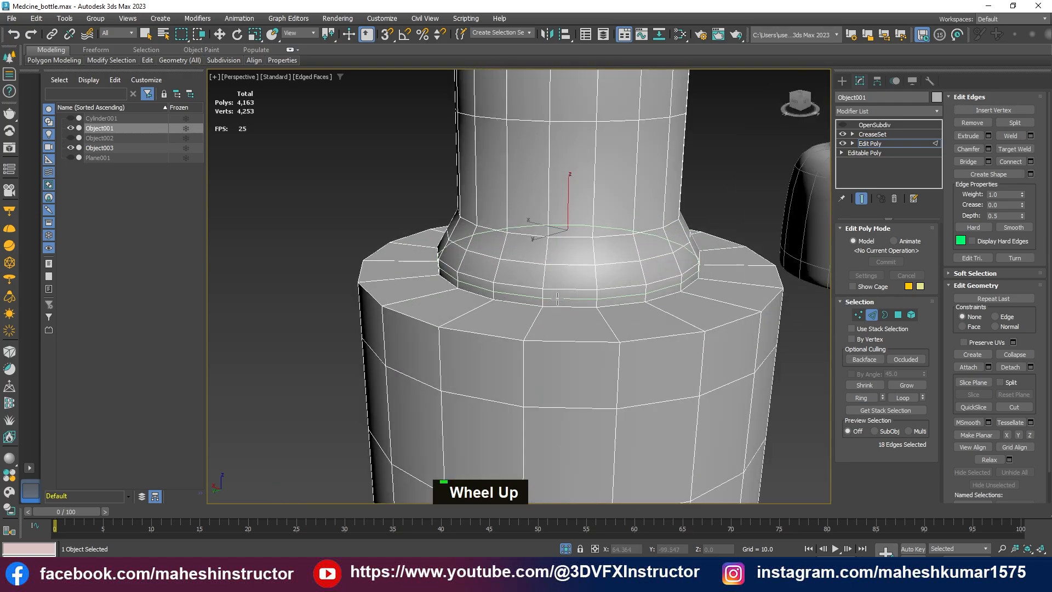
click(557, 299)
click(570, 327)
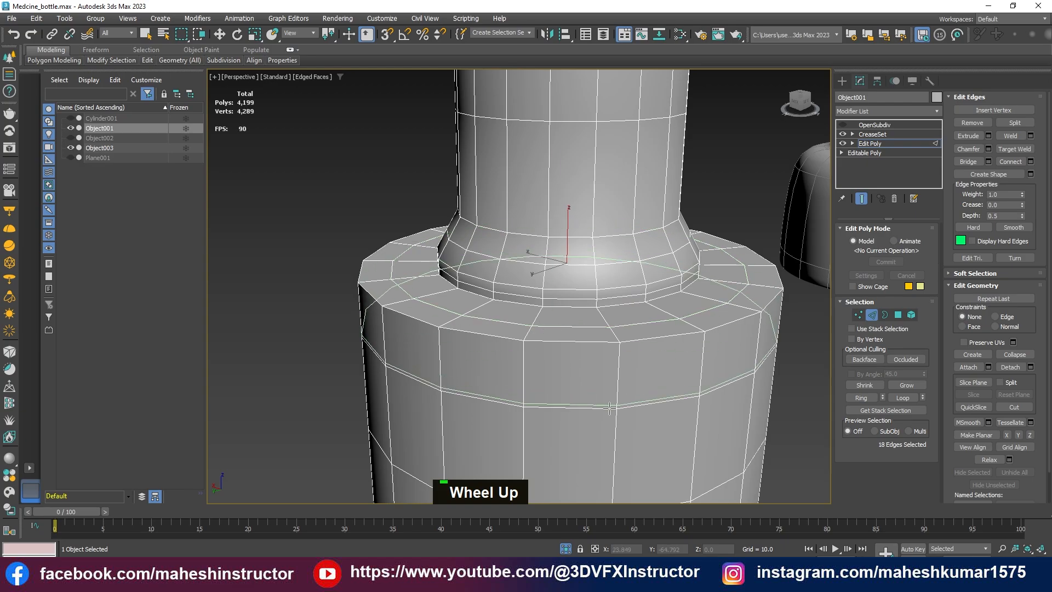
Insert two edge loops around the cap's open bottom rim, then leave edge level in Edit Poly
scroll(609, 408, down, 5)
alt+middle_drag(609, 408, 691, 254)
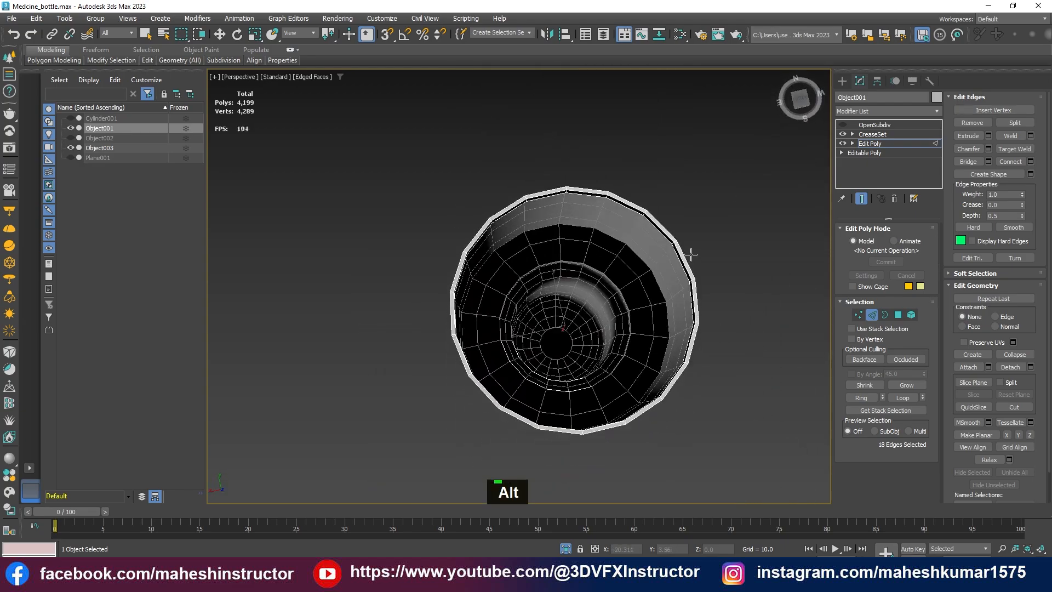
scroll(688, 254, up, 5)
click(590, 169)
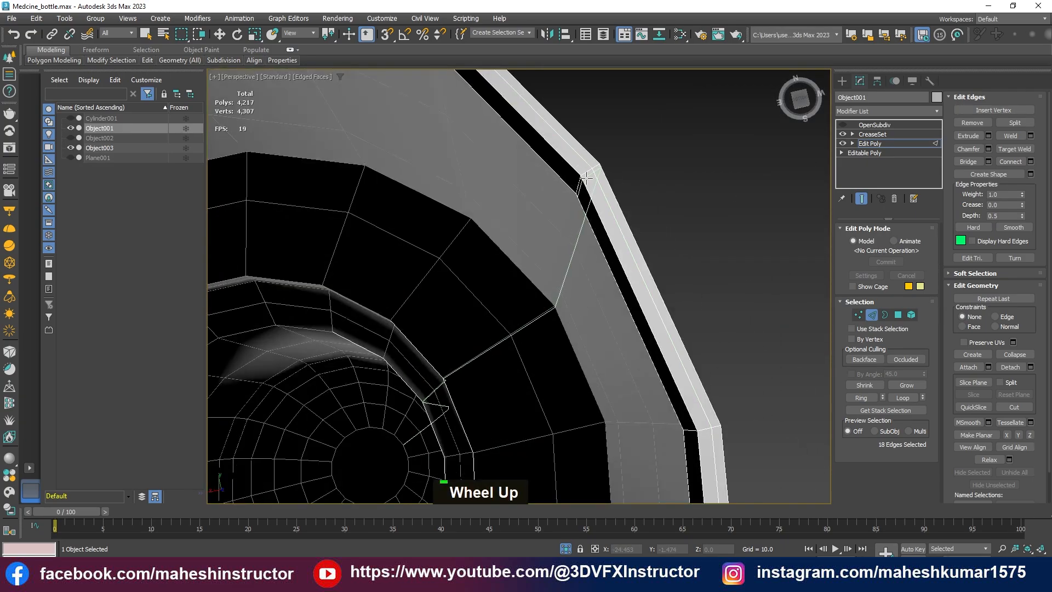
click(579, 174)
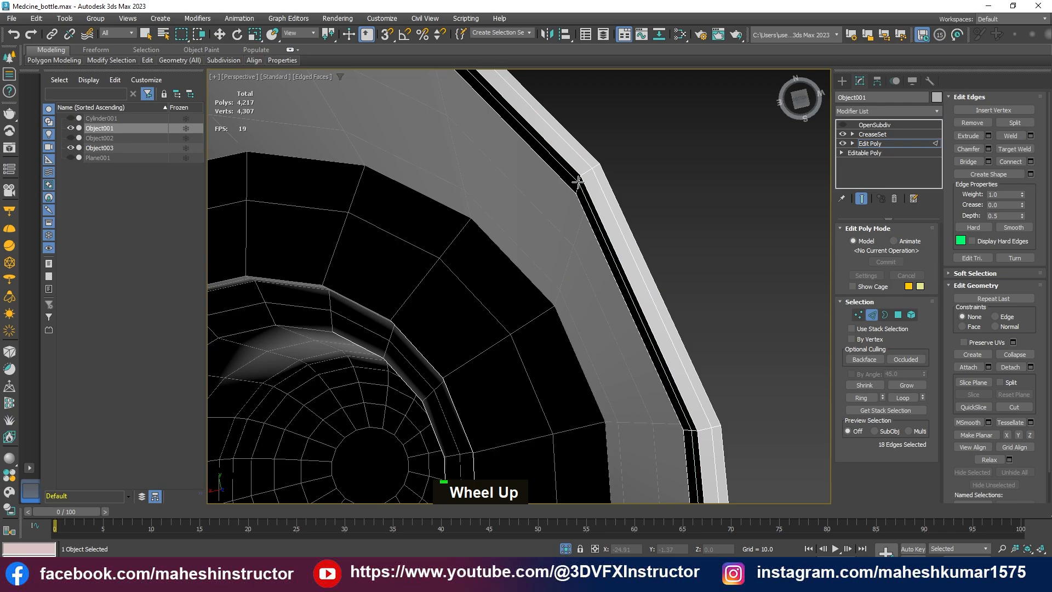
click(870, 144)
scroll(526, 394, down, 5)
alt+middle_drag(526, 394, 514, 375)
key(w)
middle_drag(445, 250, 531, 231)
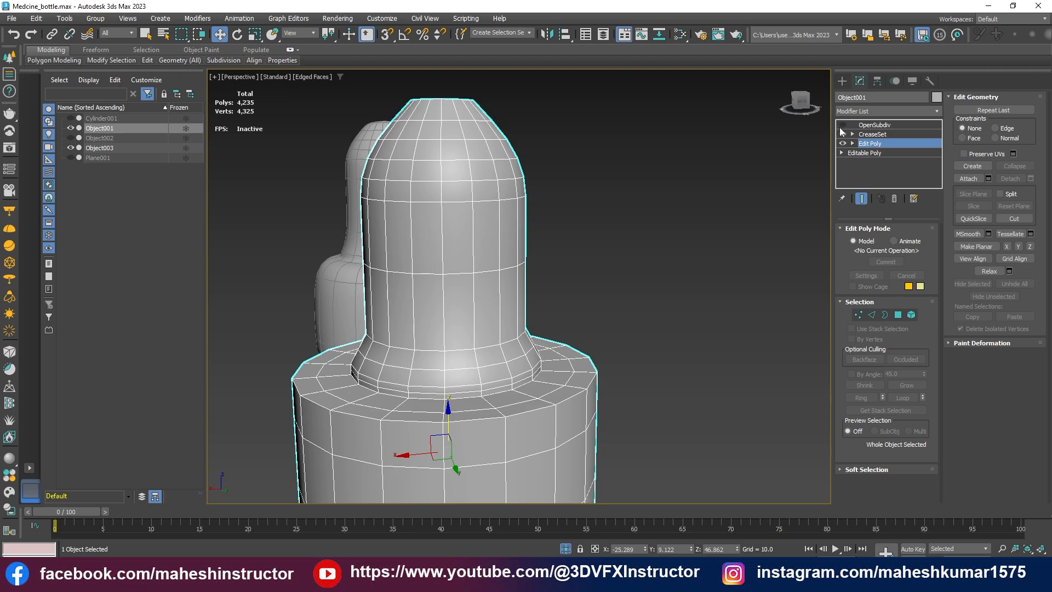
Return to CreaseSet, turn OpenSubdiv back on and inspect the cap's creased edges without edged faces
key(2)
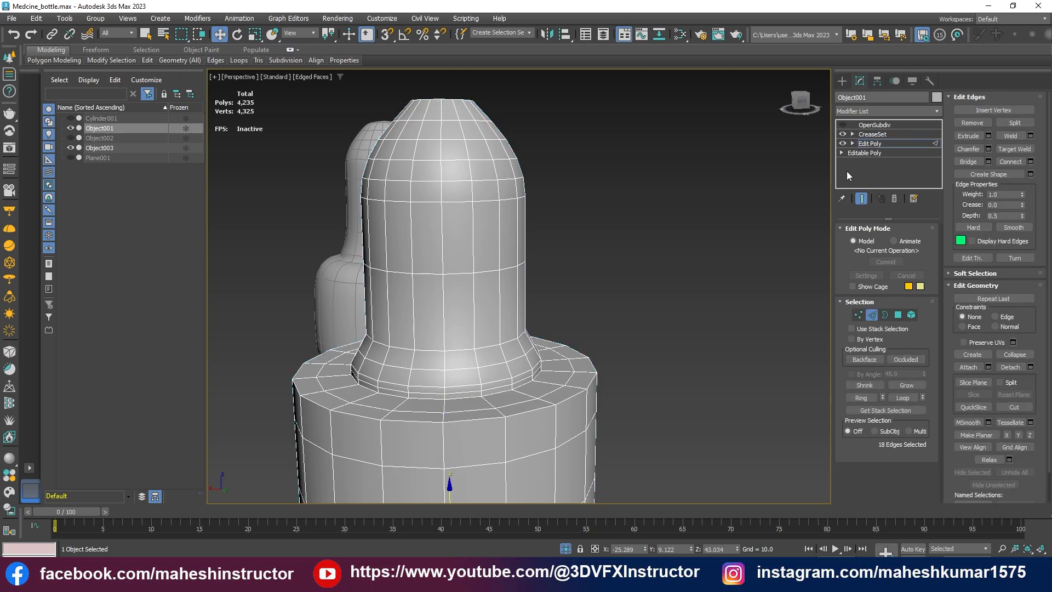
click(871, 143)
alt+middle_drag(712, 269, 688, 270)
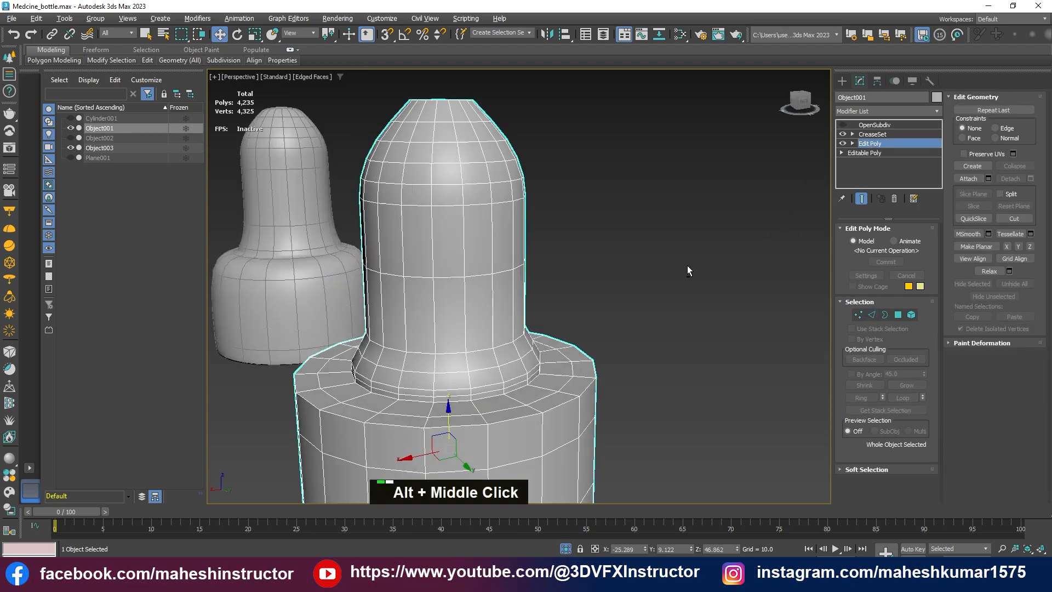
click(877, 135)
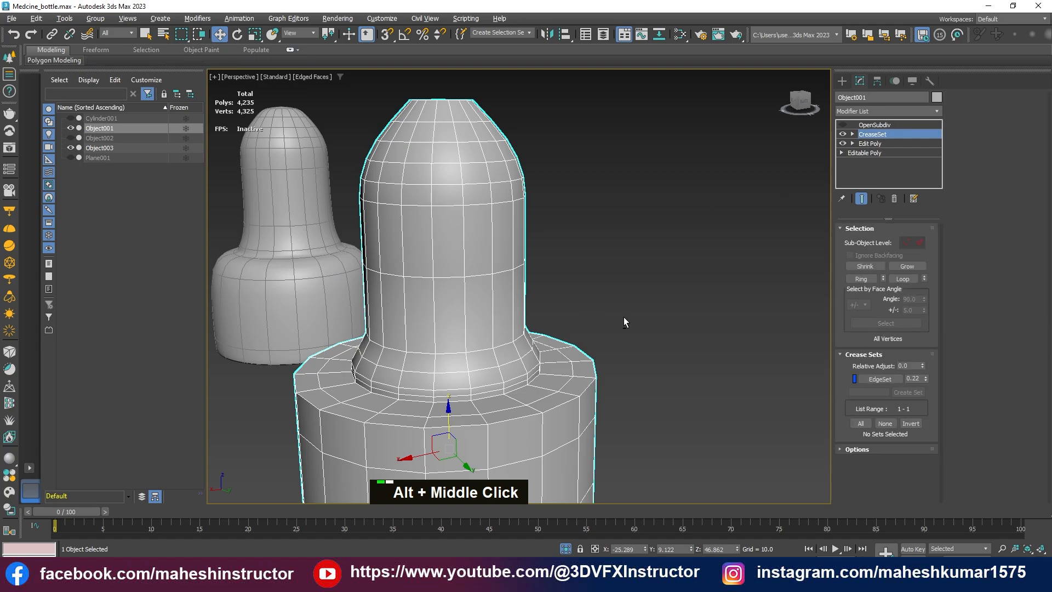
alt+middle_drag(624, 322, 640, 329)
click(842, 125)
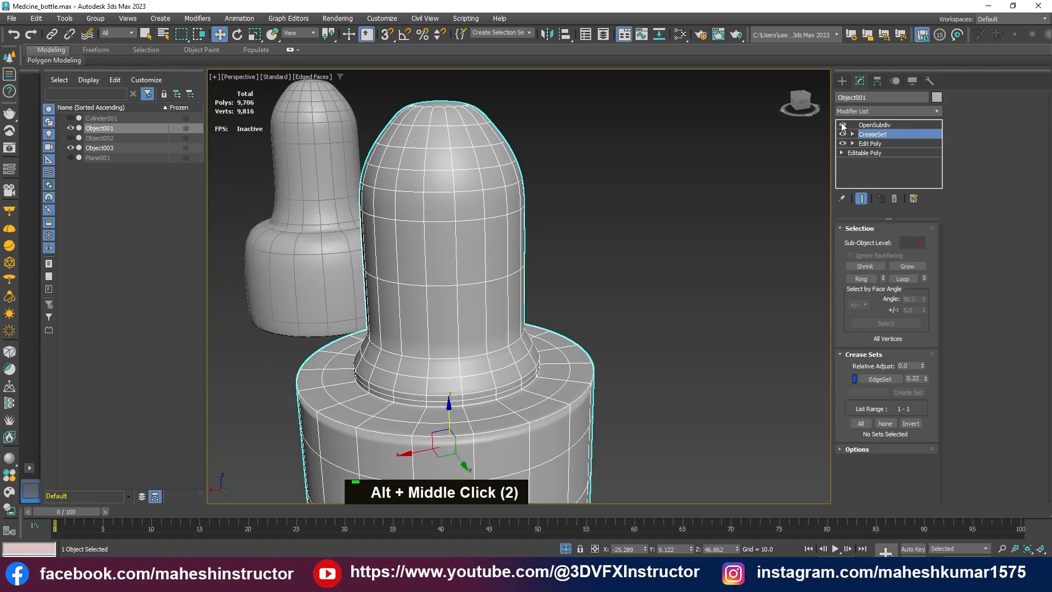
key(F4)
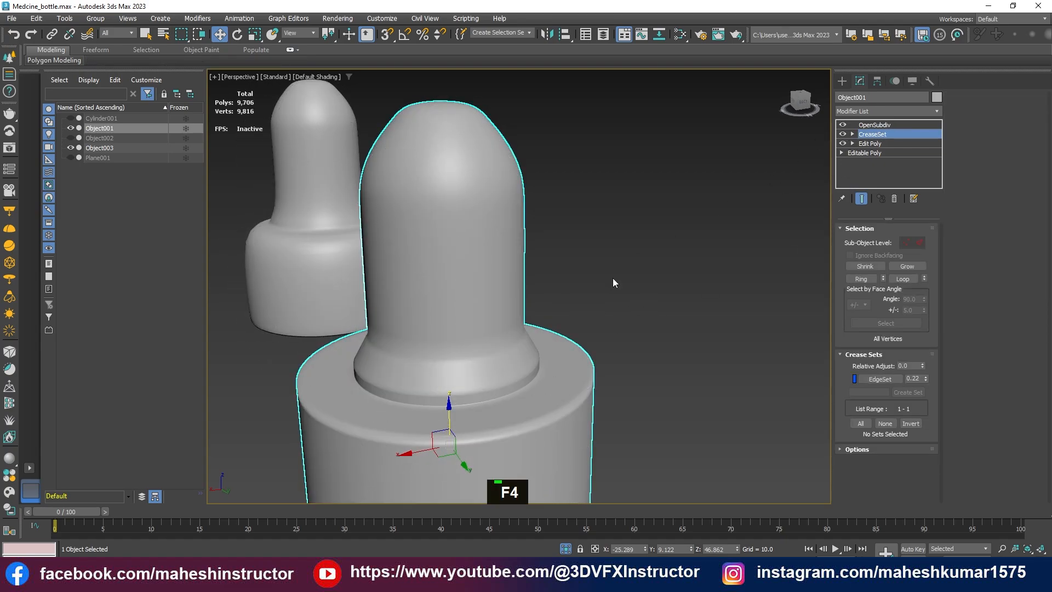
mouse_move(613, 278)
alt+middle_down()
mouse_move(626, 328)
mouse_move(525, 348)
mouse_move(520, 265)
alt+middle_up()
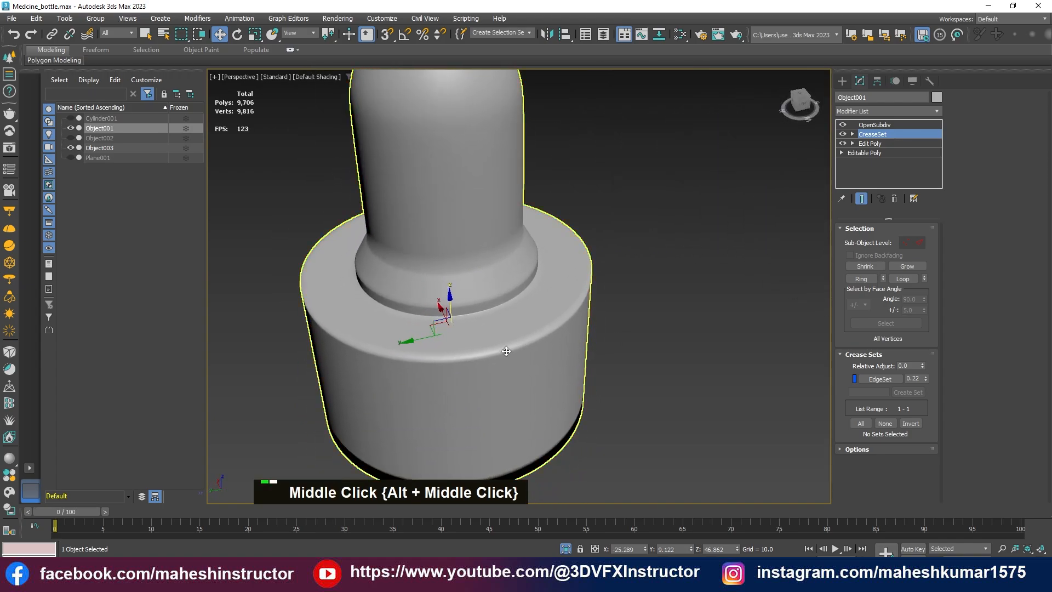
alt+middle_drag(504, 349, 378, 343)
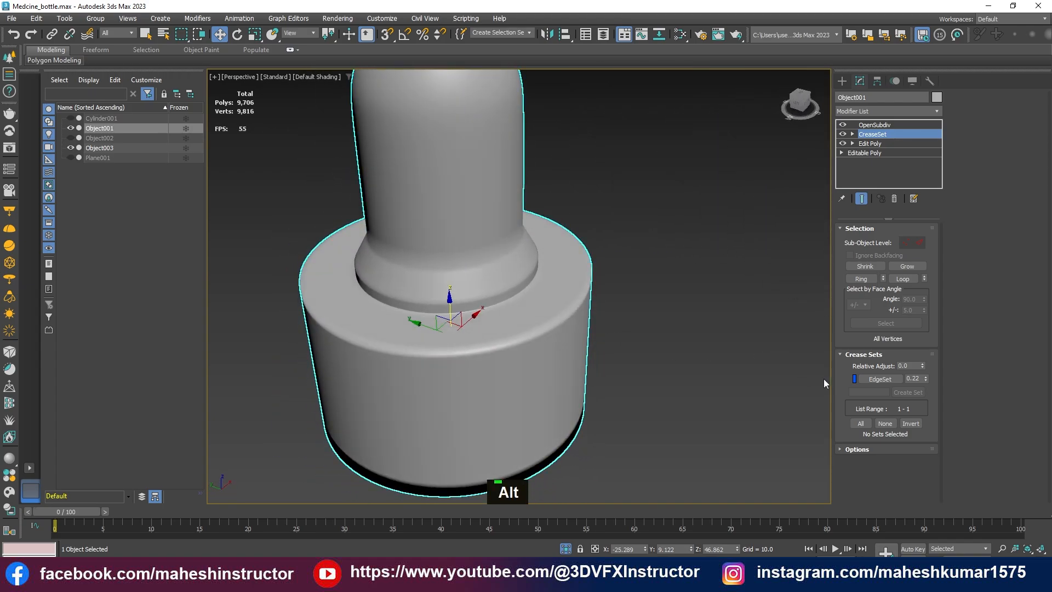
Raise the edge set's crease value to 1.0 and inspect the sharpened cap edges from above and below
drag(926, 380, 947, 197)
alt+middle_drag(749, 356, 629, 345)
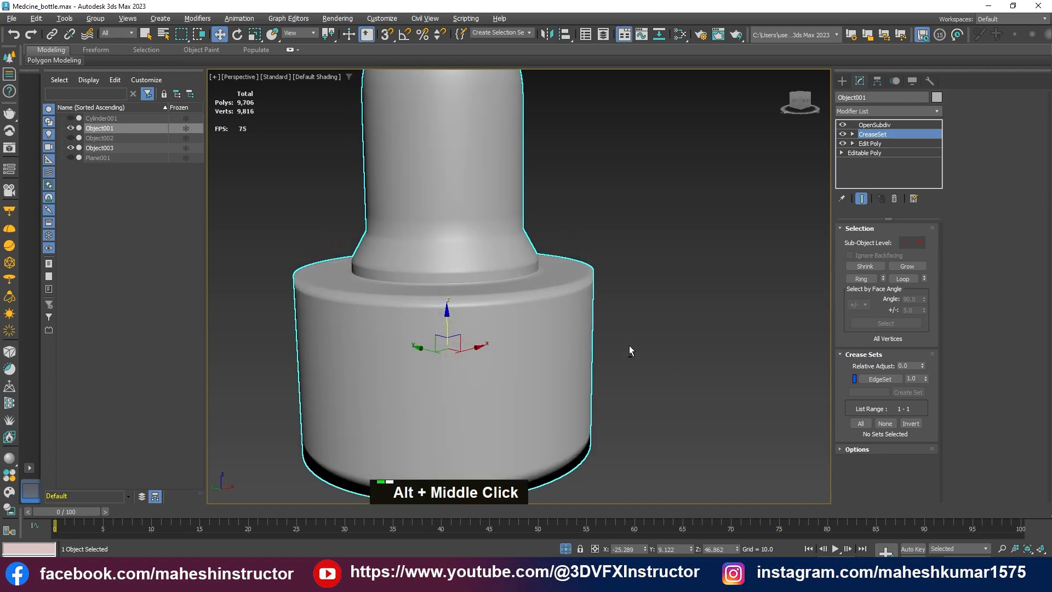
click(629, 345)
scroll(557, 338, down, 5)
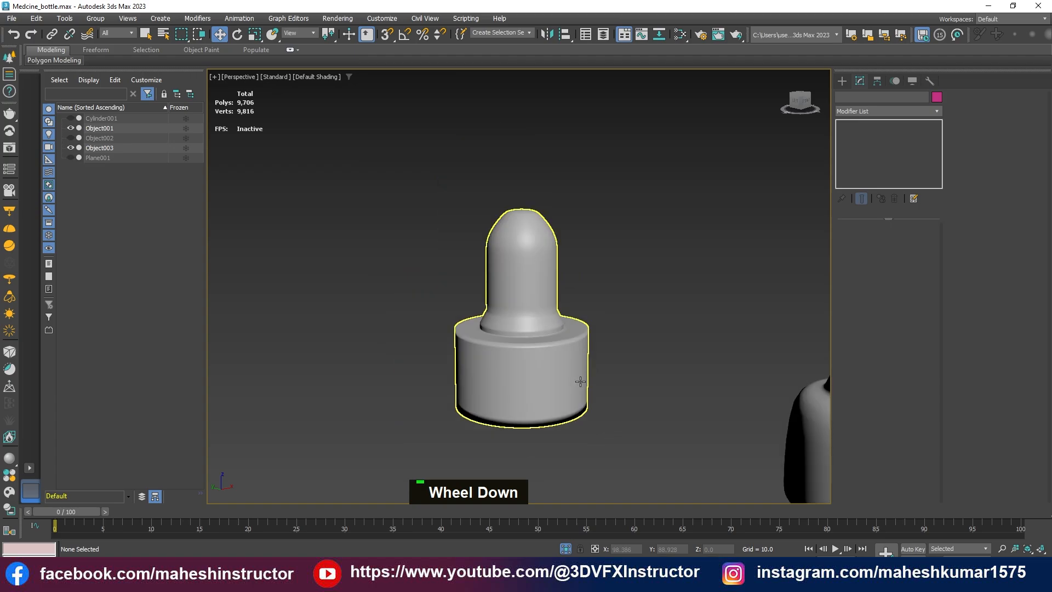
middle_drag(558, 338, 651, 341)
scroll(550, 219, up, 4)
click(565, 219)
scroll(479, 331, up, 4)
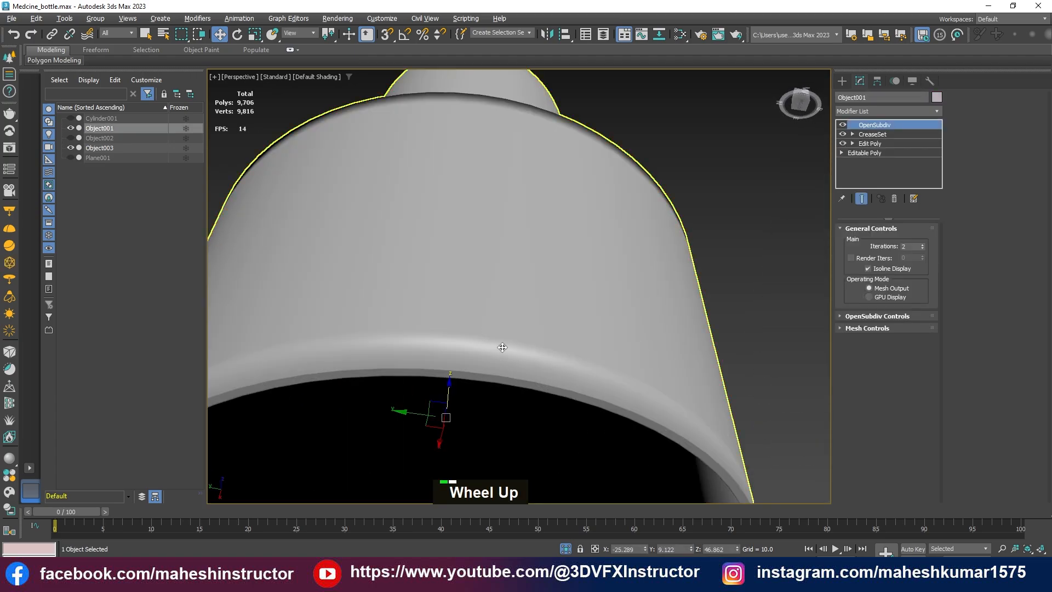
alt+middle_drag(505, 345, 793, 195)
alt+scroll(482, 414, down, 2)
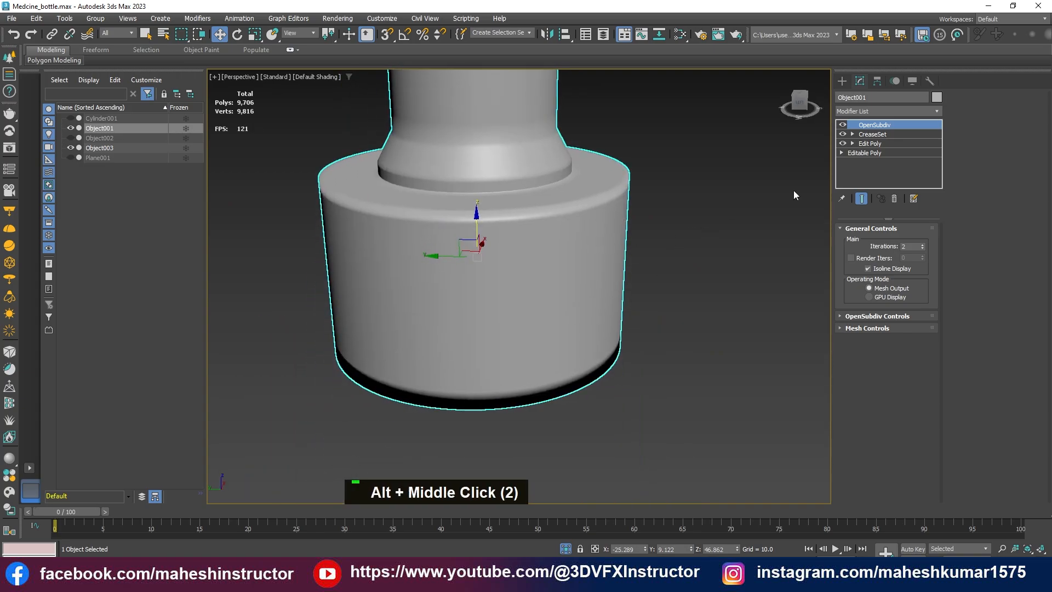
Toggle the CreaseSet modifier off and on repeatedly to compare the cap's edges with and without creasing
click(842, 134)
click(843, 134)
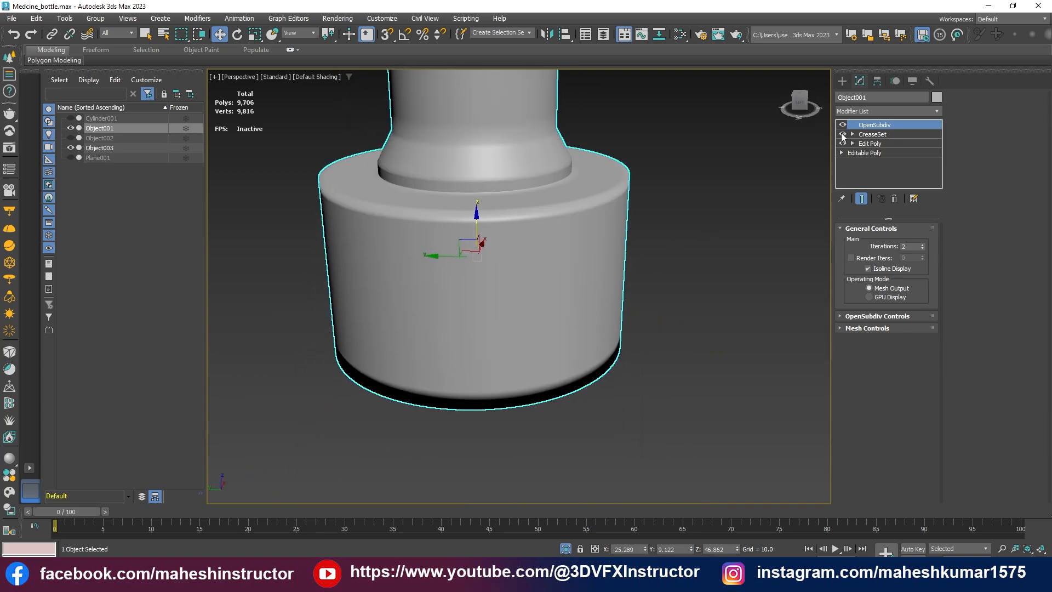
click(843, 134)
click(843, 134)
click(842, 134)
click(843, 134)
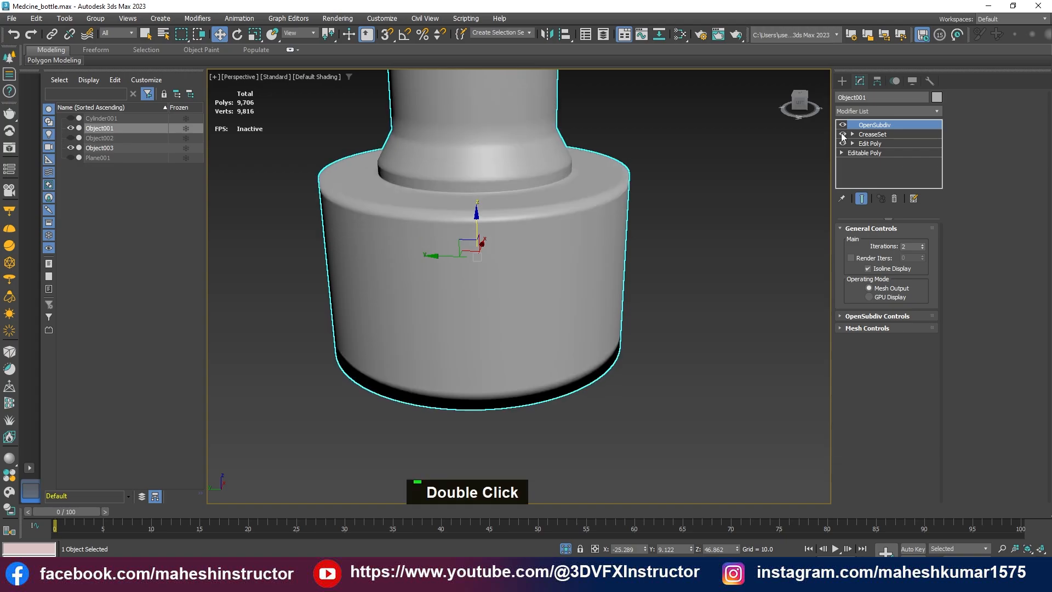
double_click(842, 134)
click(843, 135)
click(843, 135)
click(843, 135)
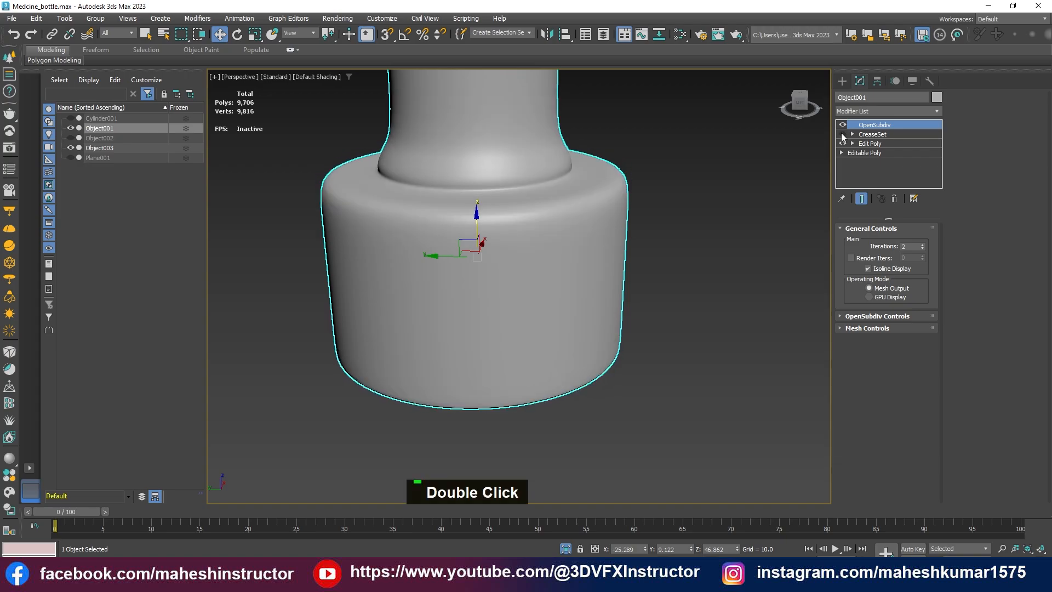
click(842, 134)
click(843, 134)
click(842, 135)
click(842, 134)
click(843, 134)
alt+middle_drag(486, 369, 587, 298)
alt+middle_drag(658, 206, 804, 182)
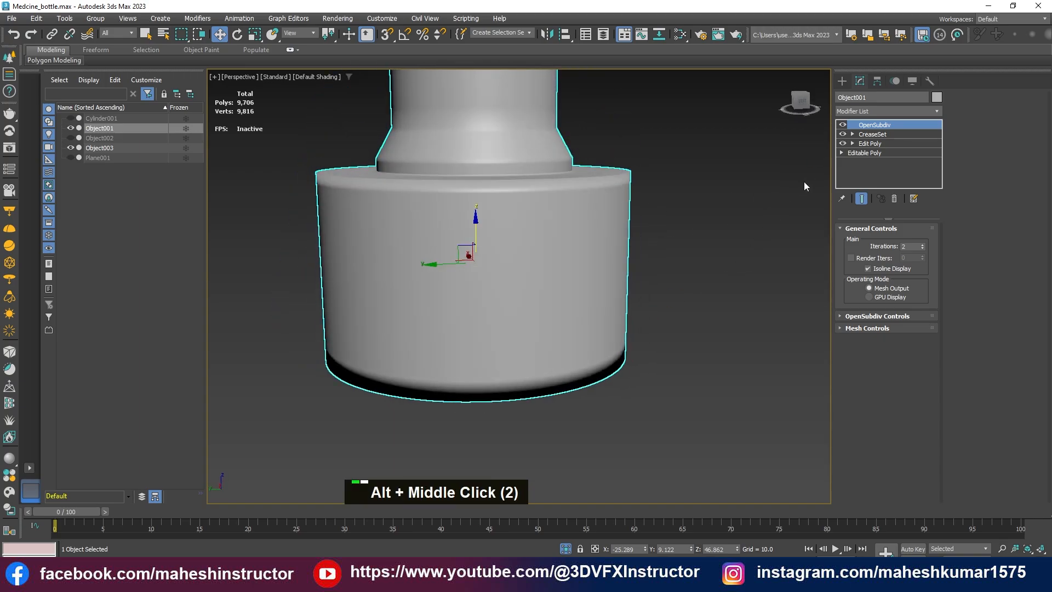
Return to the CreaseSet modifier and expand its Options while viewing the cap from different angles
click(870, 135)
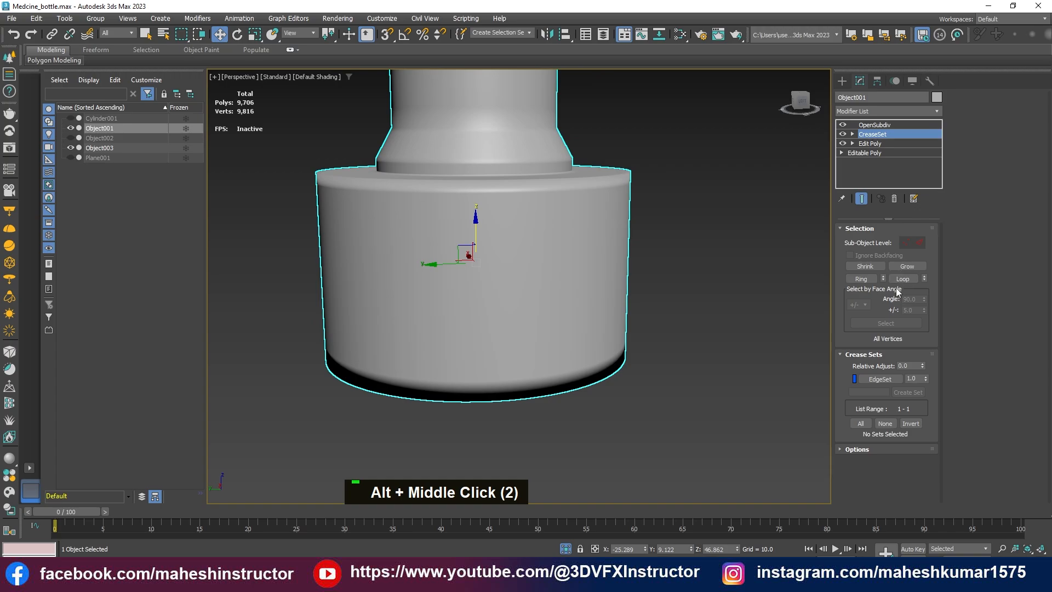
alt+middle_drag(559, 331, 712, 378)
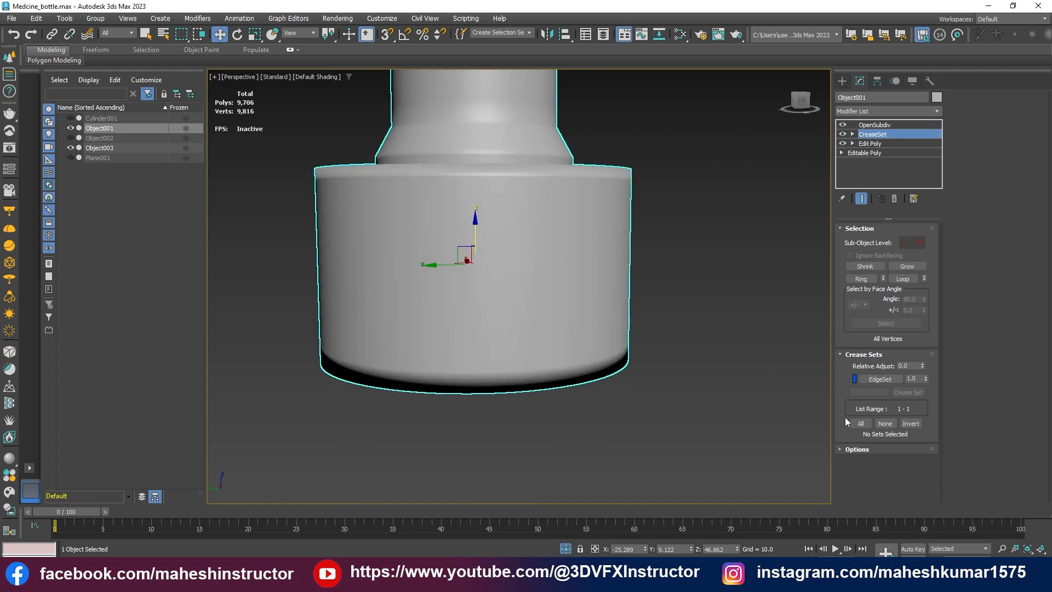
alt+middle_drag(845, 416, 863, 450)
click(838, 448)
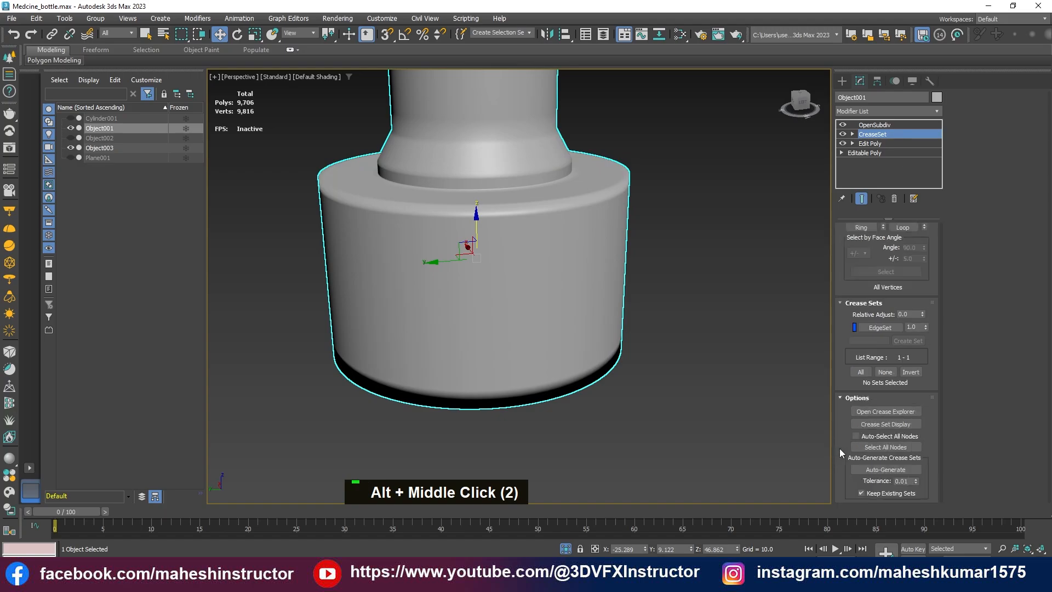
alt+middle_drag(567, 306, 566, 363)
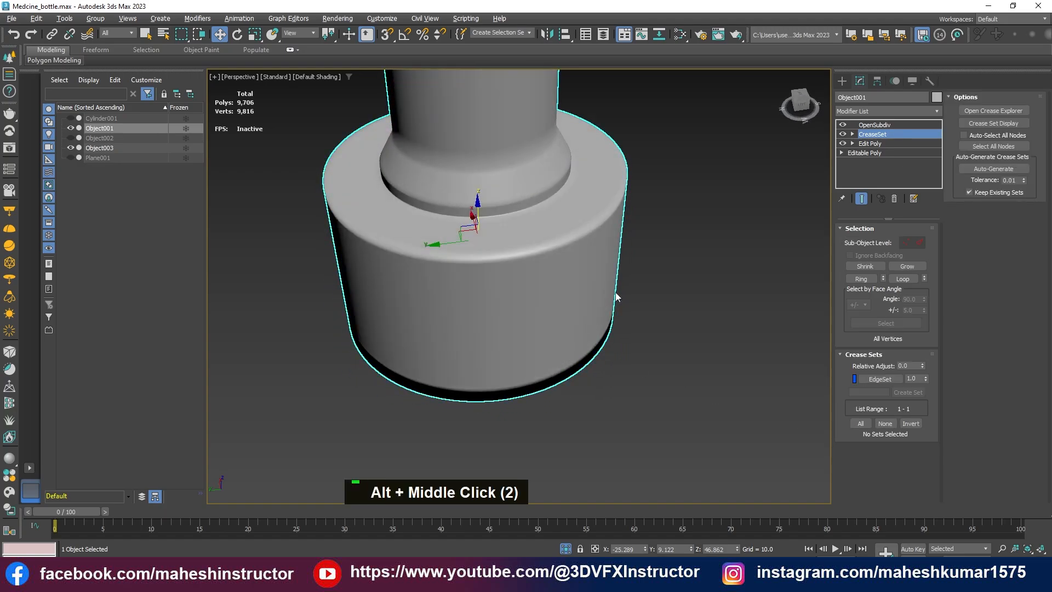
middle_drag(616, 292, 608, 331)
Try Crease Set Display on the cap with edged faces and edge level on, switch it off and leave edge level
click(982, 124)
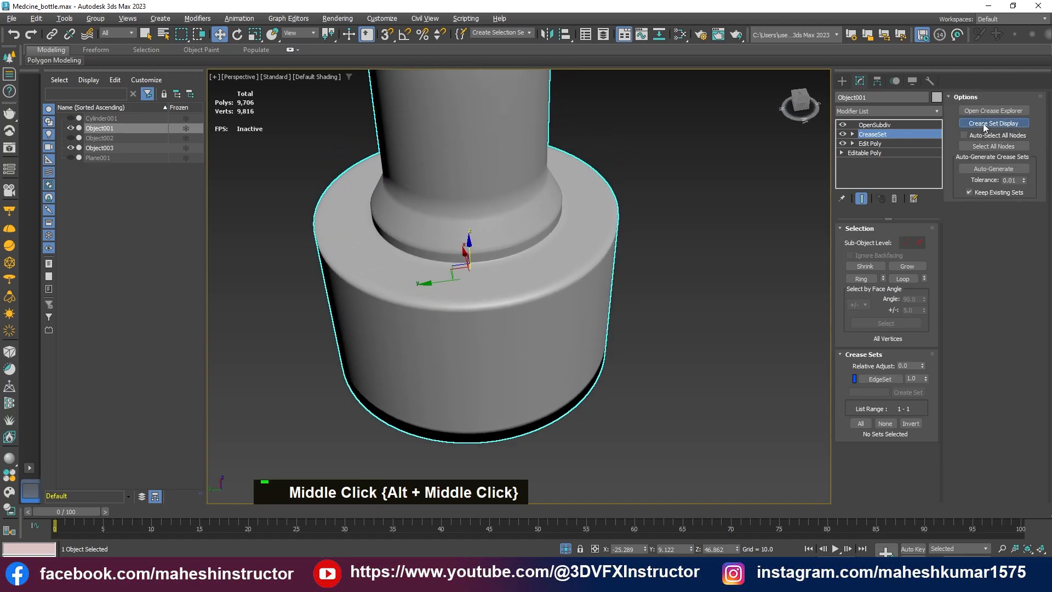
key(F4)
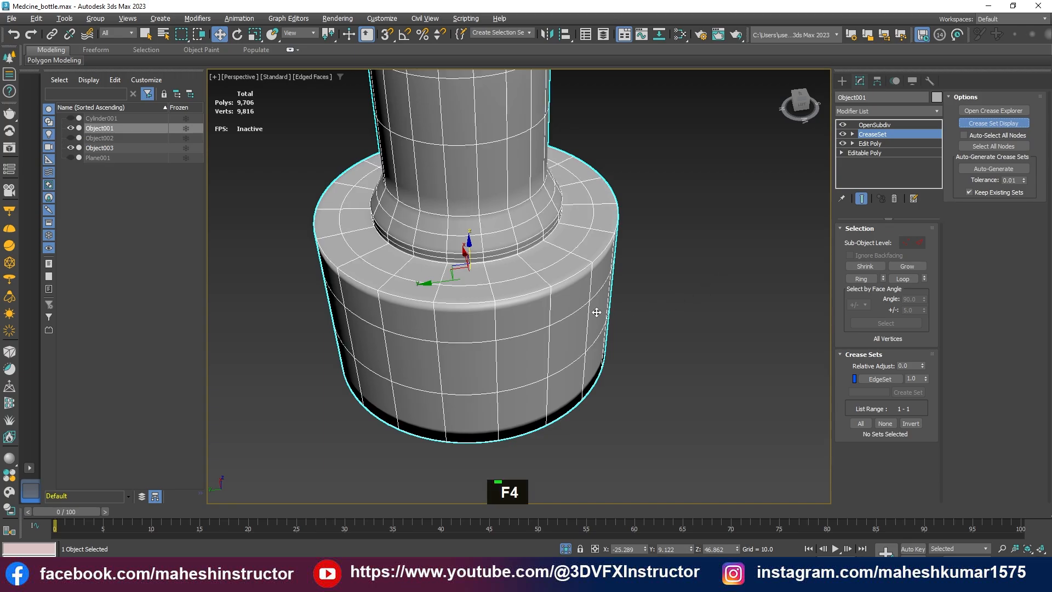
key(2)
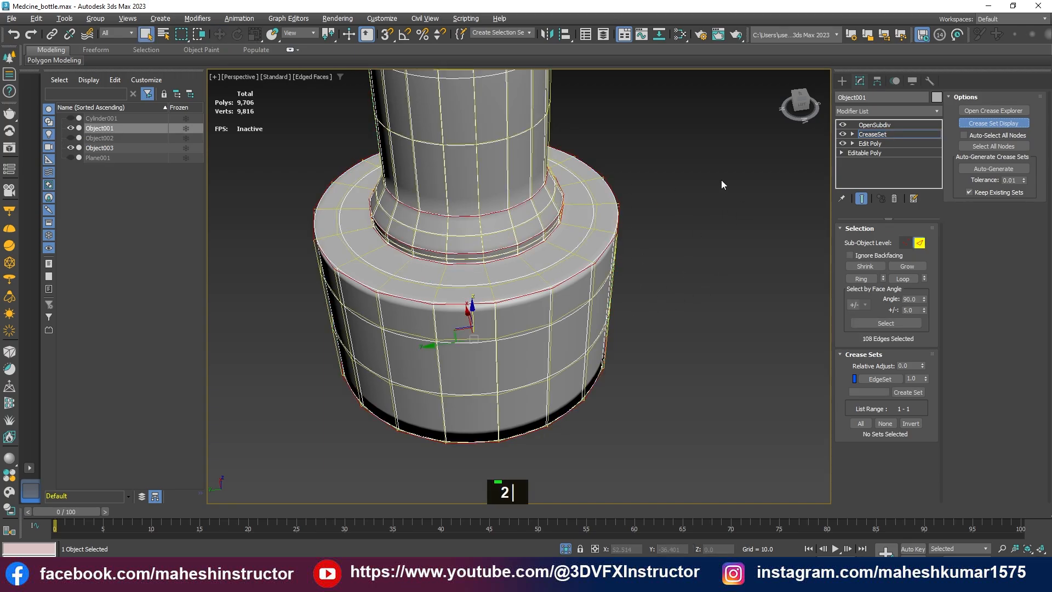
click(1007, 123)
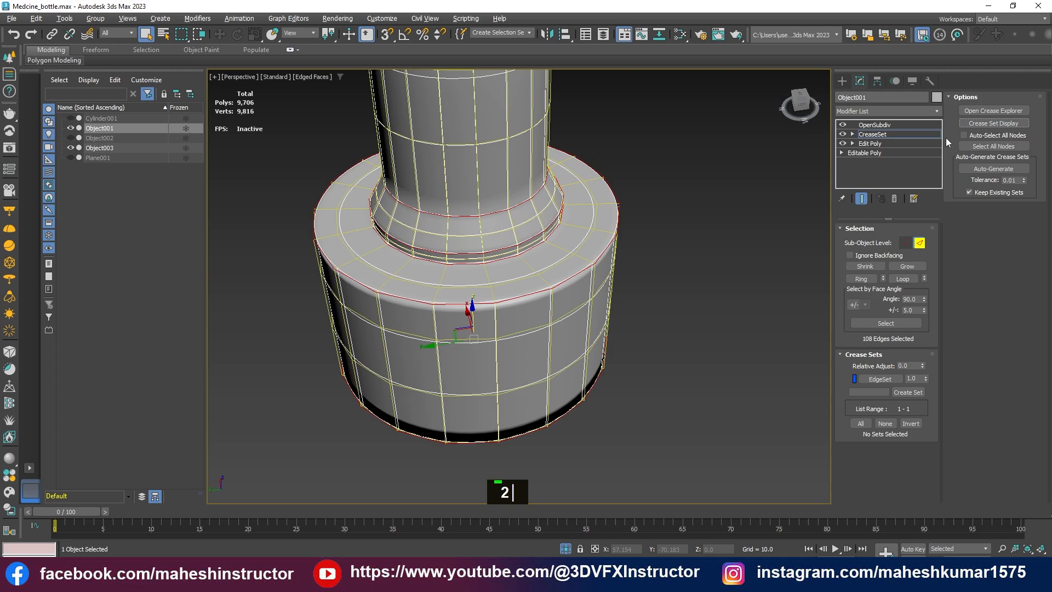
click(873, 135)
Toggle CreaseSet again with edged faces shown to compare the wireframe and examine the cap's lower edge
click(842, 134)
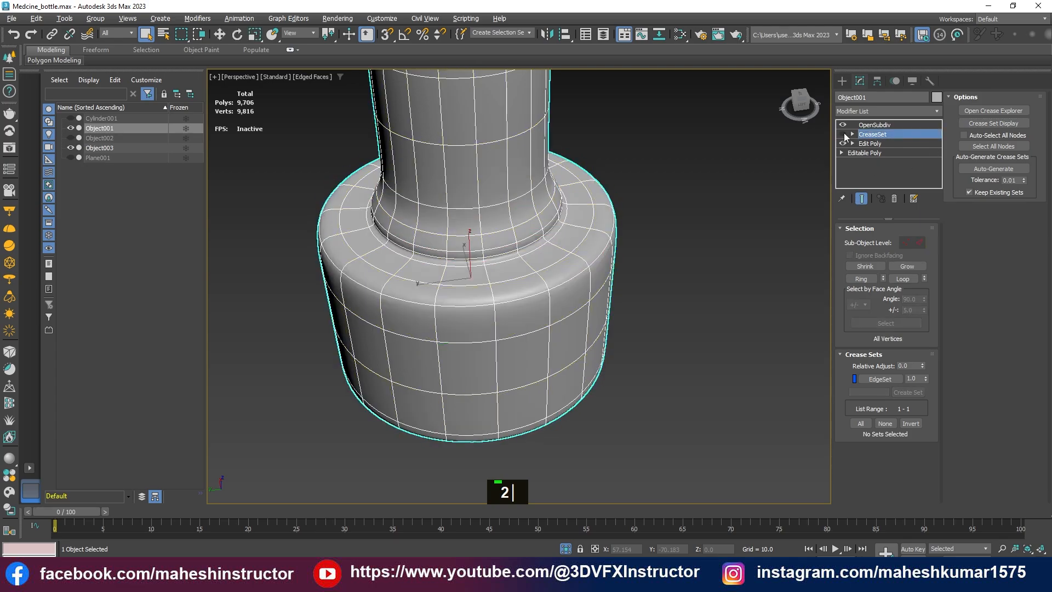
click(844, 134)
click(844, 133)
click(843, 134)
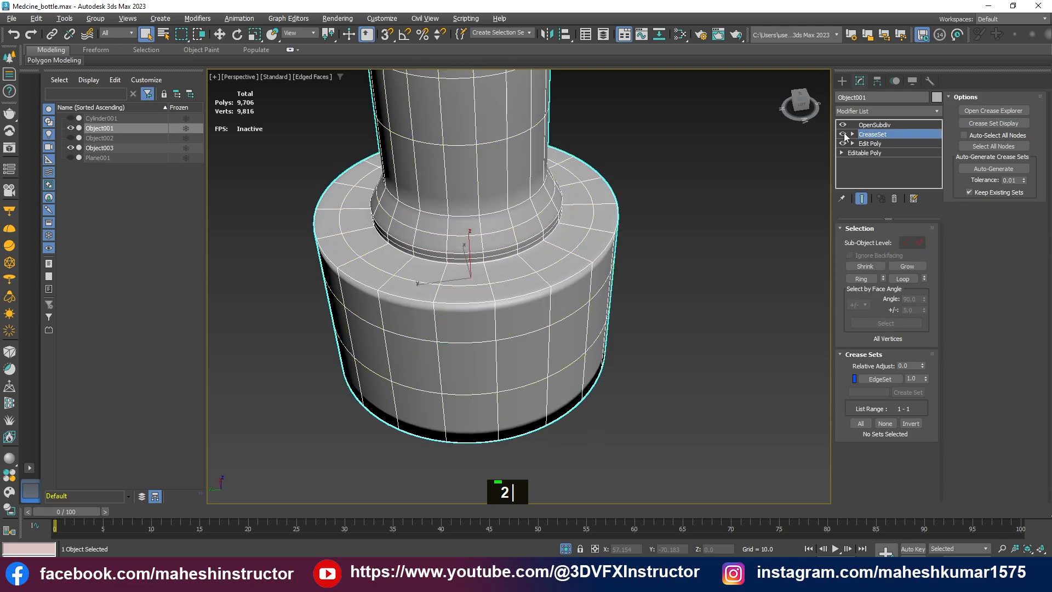
click(844, 134)
click(843, 134)
alt+middle_drag(824, 137, 810, 154)
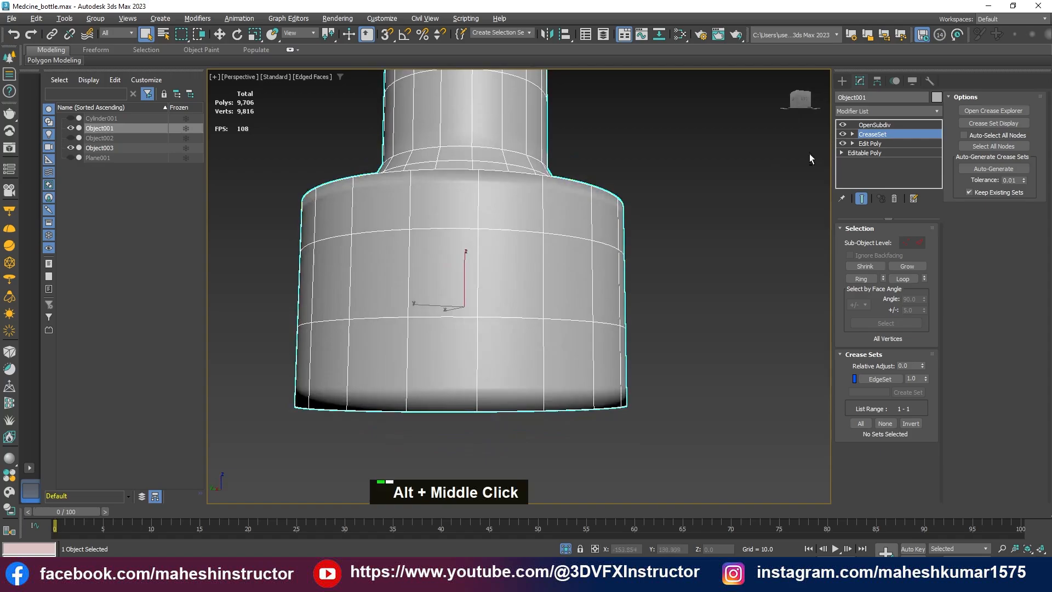
Turn off CreaseSet, inspect the open bottom rim shaded without wireframe, and cut the CreaseSet modifier from the stack
click(843, 134)
click(870, 143)
alt+middle_drag(537, 307, 564, 288)
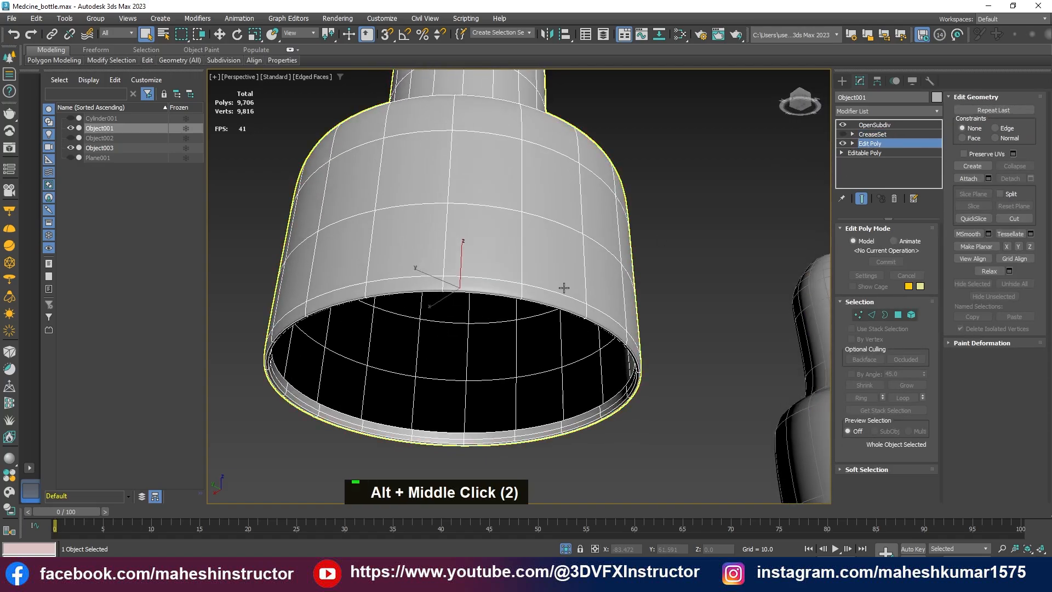
key(F4)
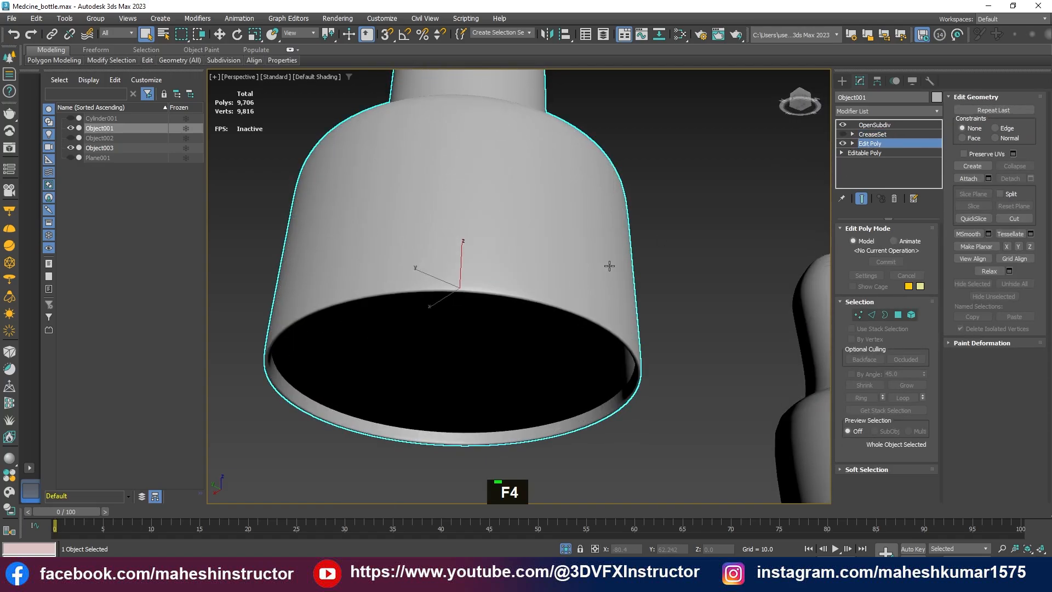
right_click(867, 138)
click(877, 168)
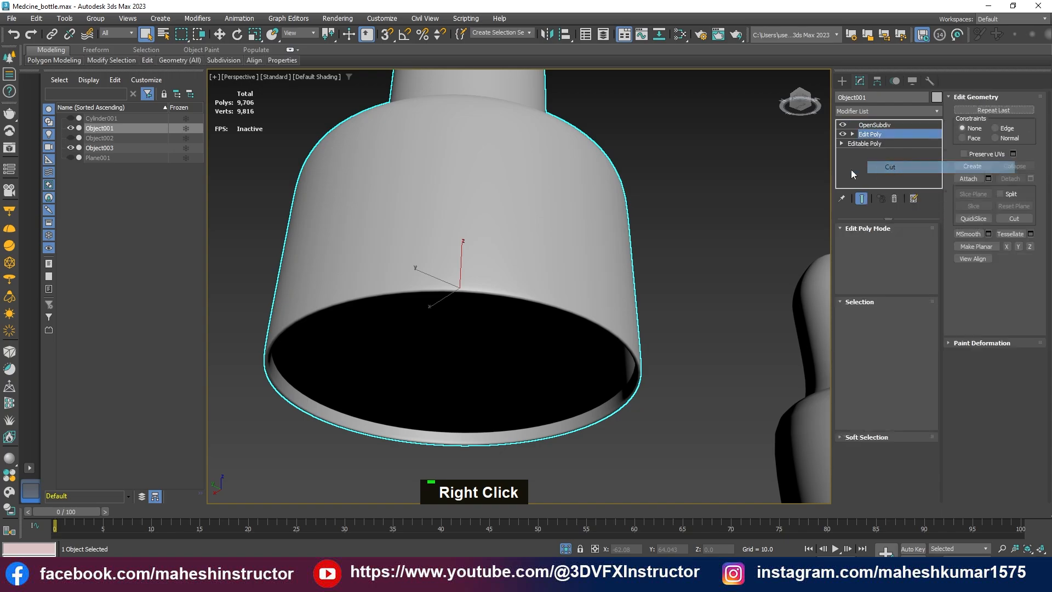
Show edged faces, turn off OpenSubdiv to view the cap's base mesh, and copy its Edit Poly modifier
key(F4)
click(843, 125)
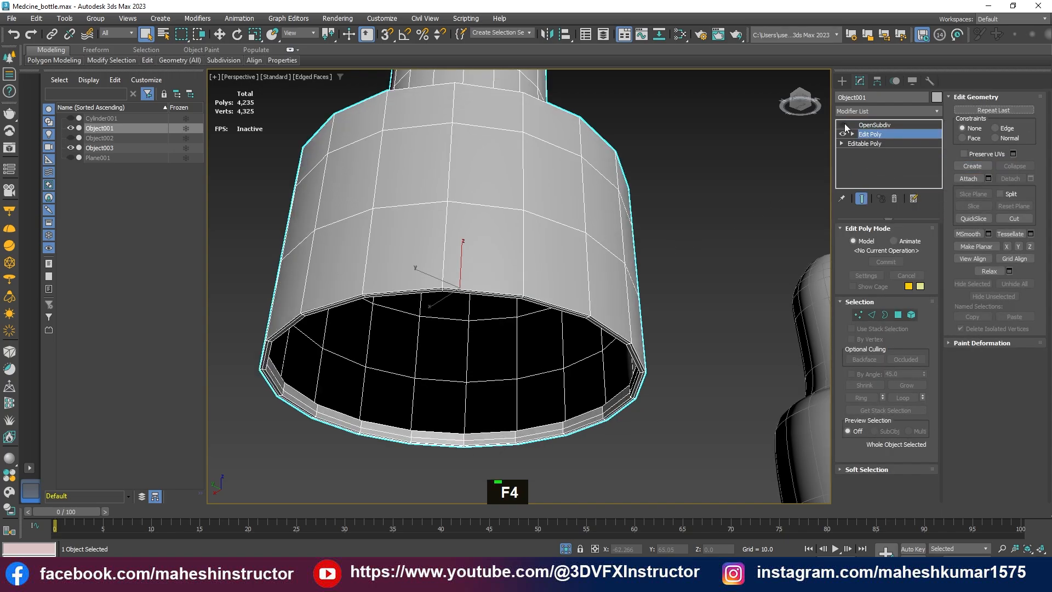
alt+middle_drag(679, 266, 677, 302)
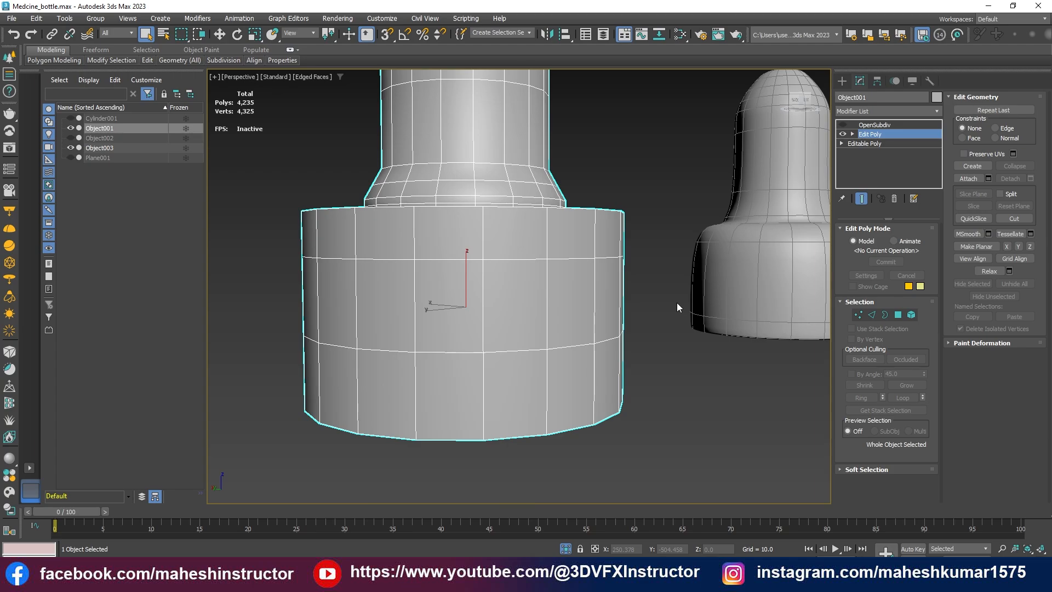
key(ctrl)
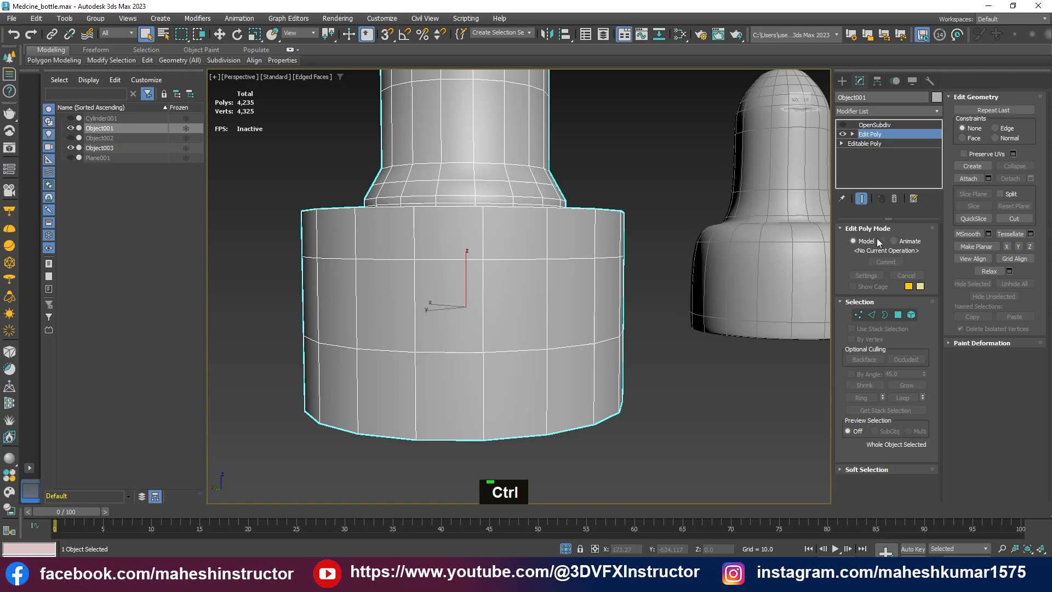
right_click(864, 134)
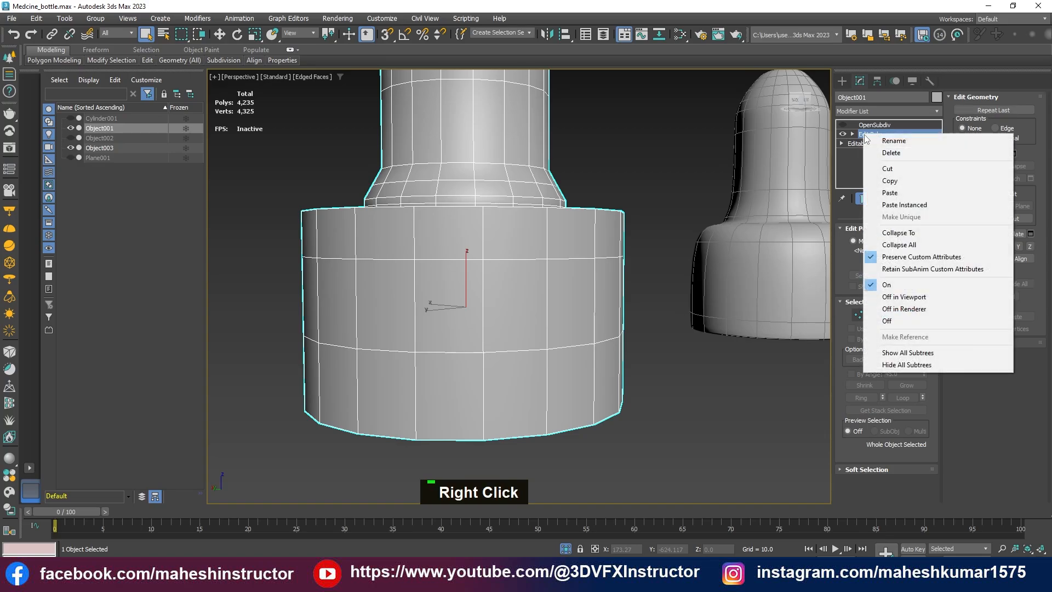
click(893, 184)
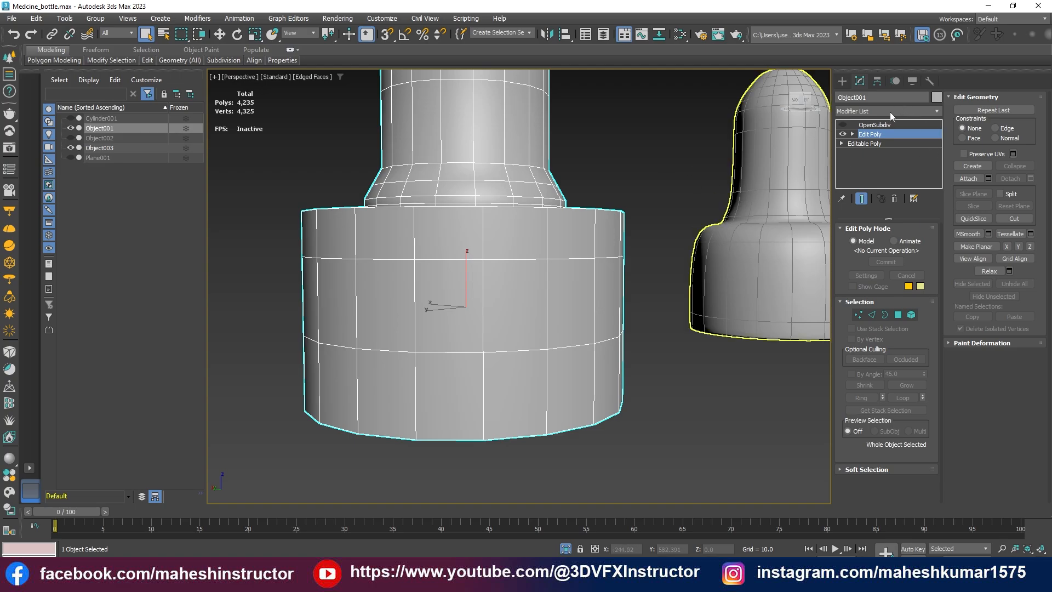
Cut the Edit Poly modifier holding the supporting edge loops and add a fresh Edit Poly above Editable Poly
right_click(878, 134)
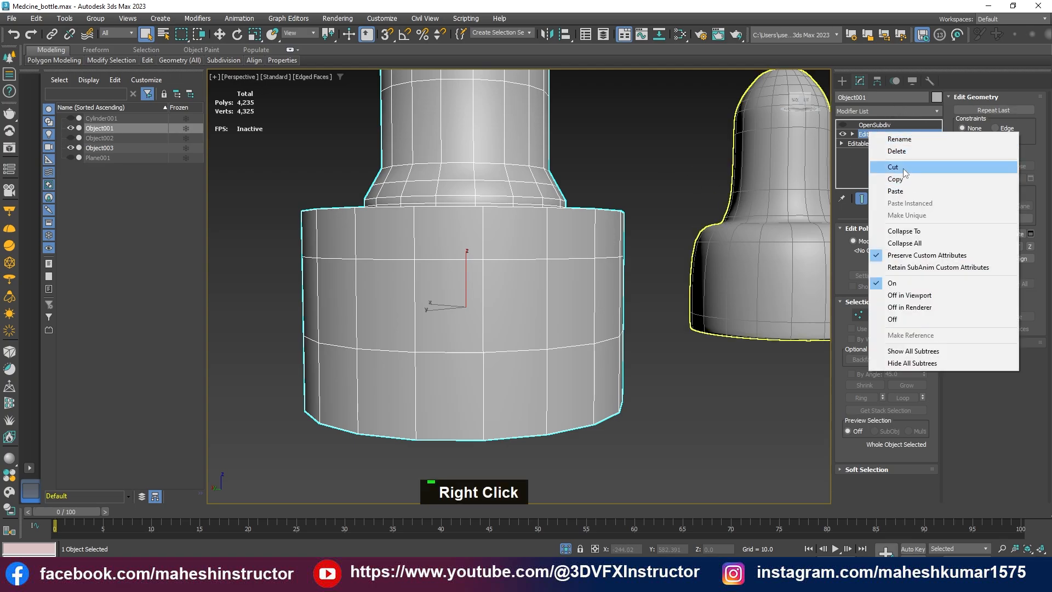
click(903, 169)
click(865, 112)
key(e)
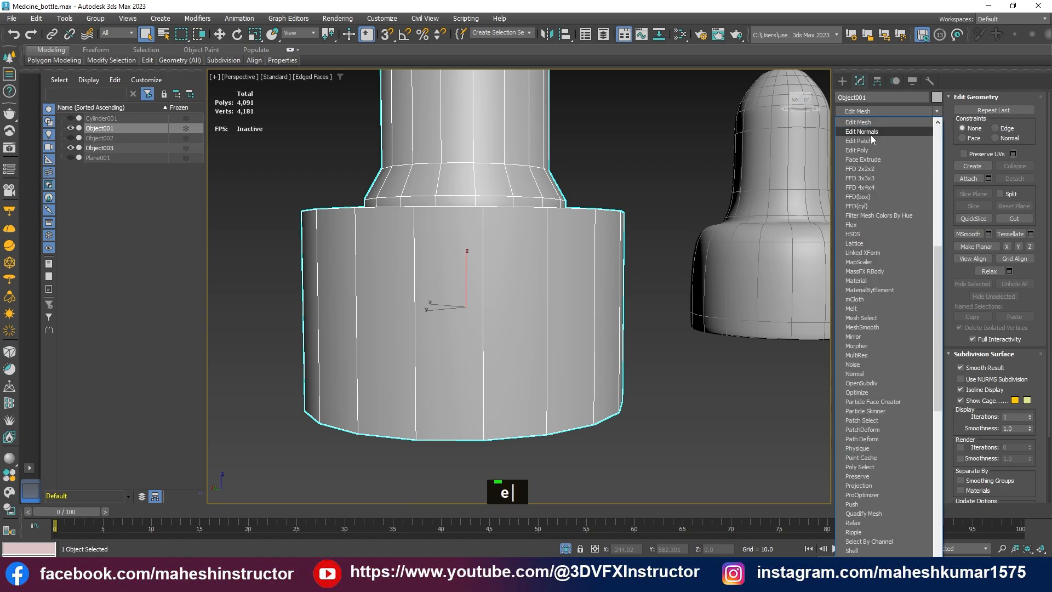
click(859, 149)
Select the edge loop around the collar's outer top edge and both loops of the open bottom rim
alt+middle_drag(558, 351, 557, 333)
key(F4)
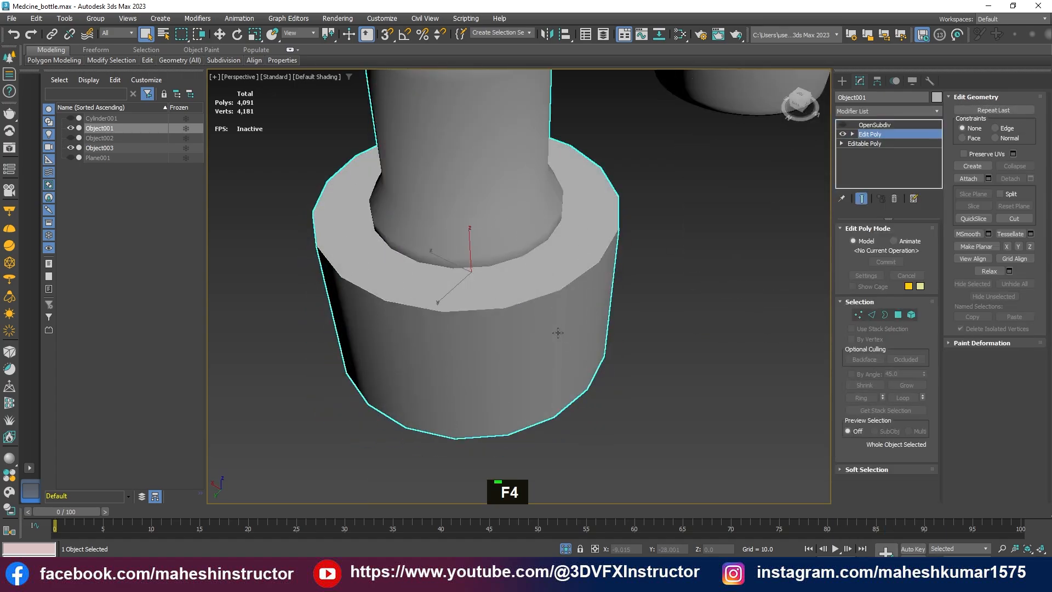
key(F4)
key(2)
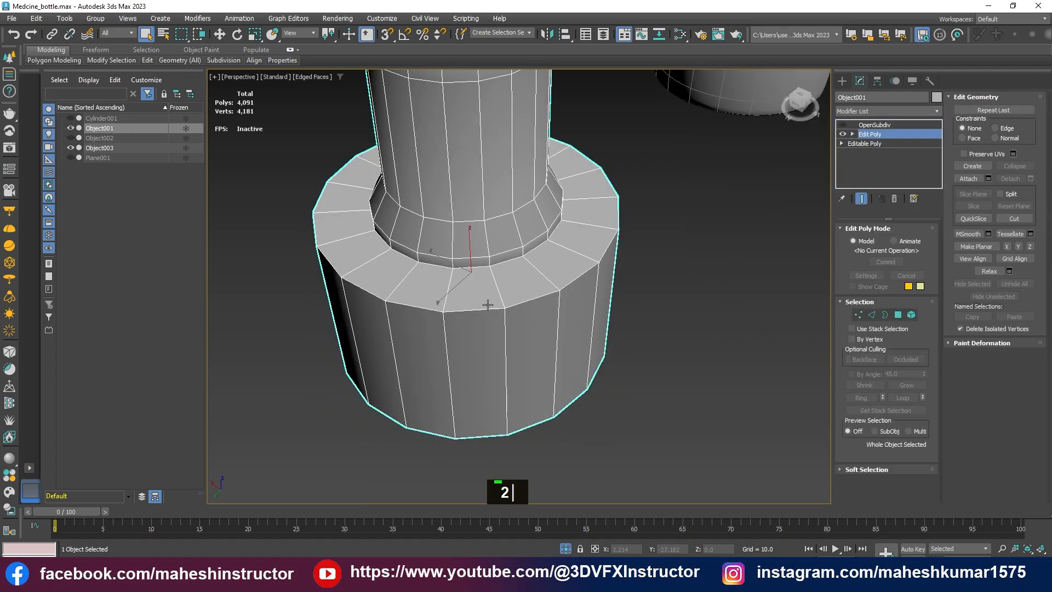
double_click(501, 304)
alt+middle_drag(501, 305, 530, 250)
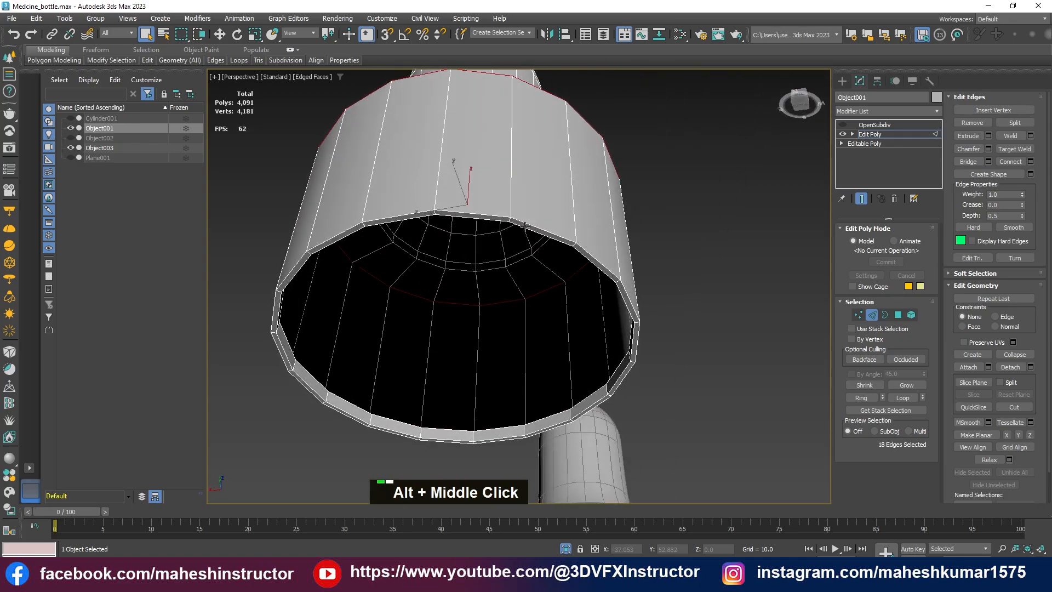
ctrl+double_click(525, 225)
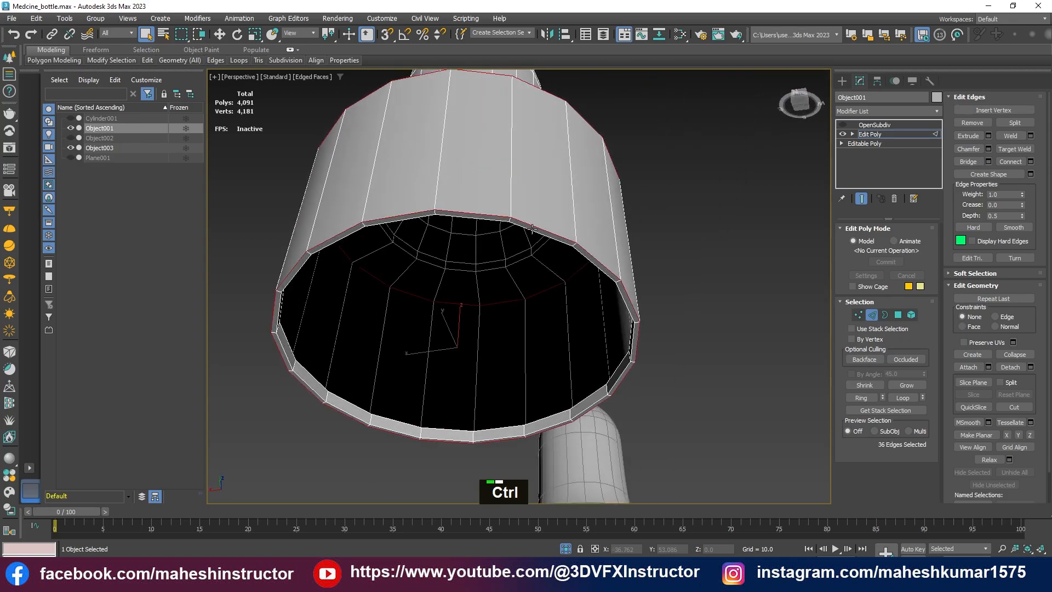
ctrl+double_click(532, 230)
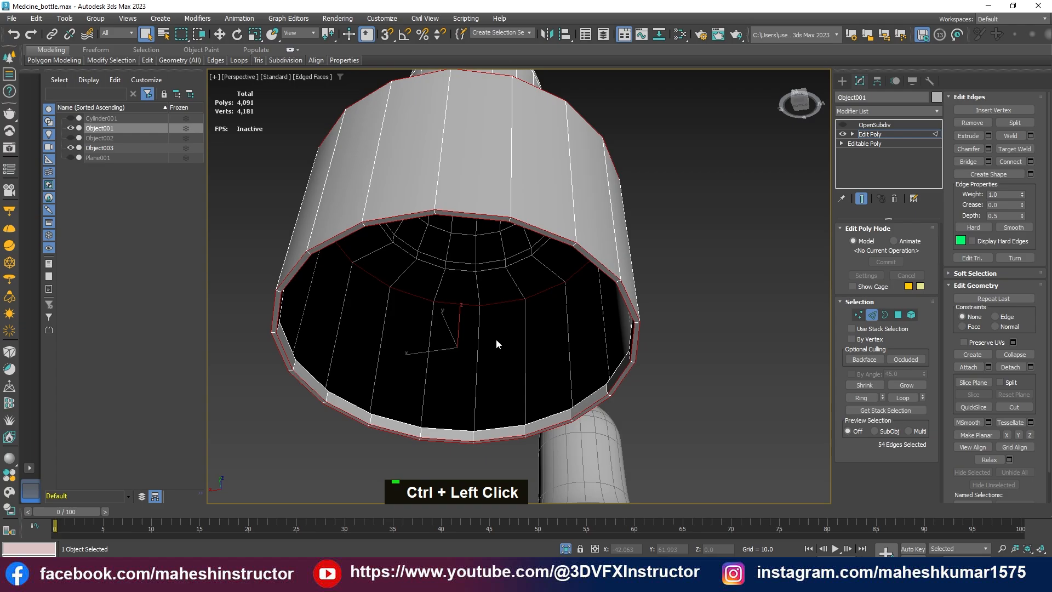
Add to the selection the edge loops around the flare's top, the flare's lower edge and the base of the narrow band
alt+middle_drag(497, 344, 554, 305)
middle_drag(563, 227, 488, 267)
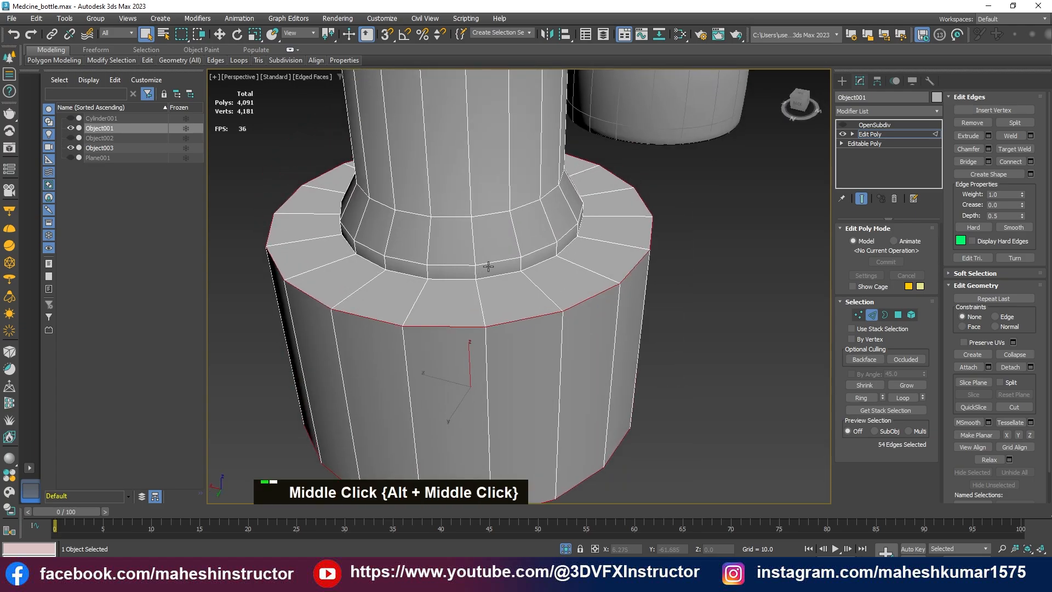
ctrl+double_click(492, 264)
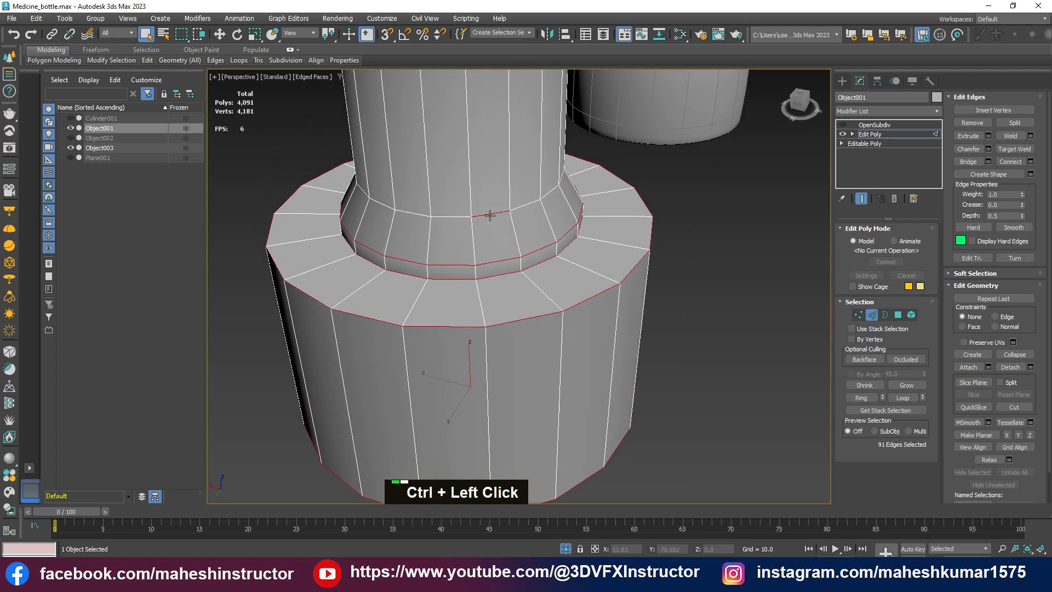
scroll(587, 287, down, 3)
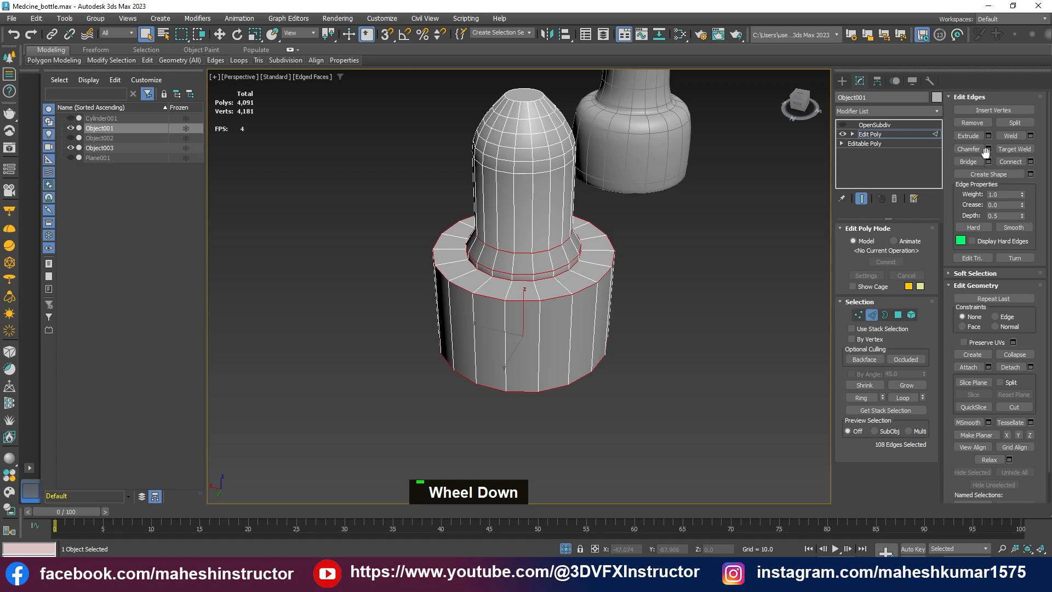
Chamfer the cap's selected edge loops by about 0.044 with 1 segment
click(988, 149)
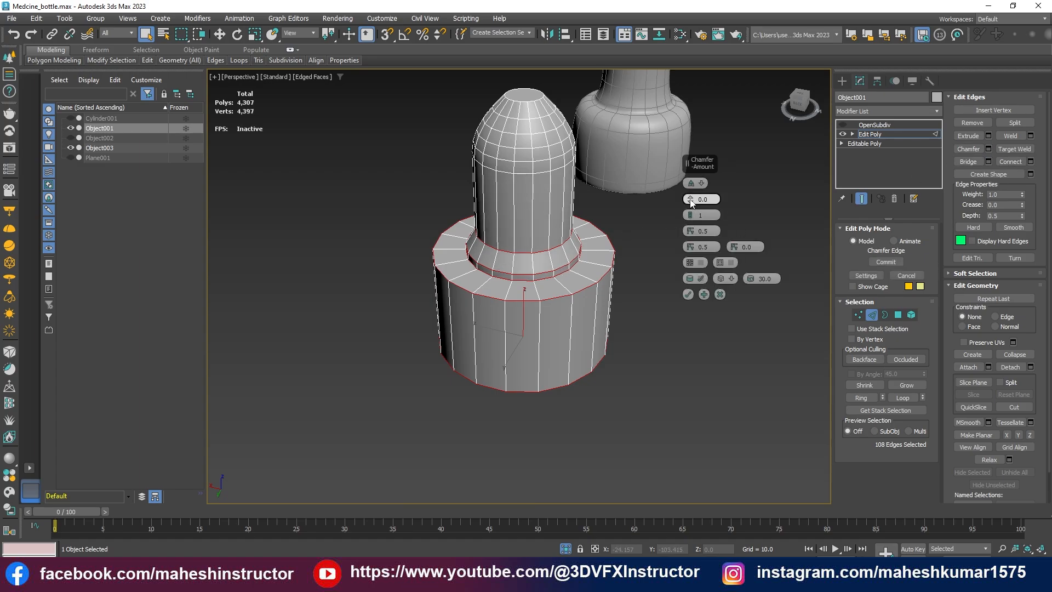
scroll(673, 232, up, 5)
drag(690, 201, 691, 195)
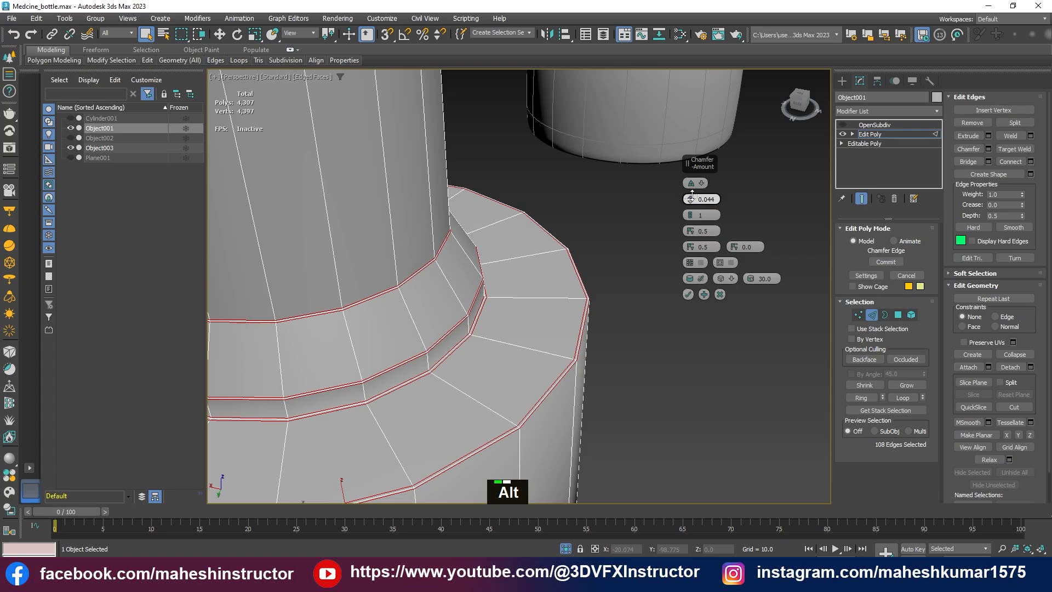
click(688, 295)
Insert edge loops around the cap's collar with SwiftLoop: near its bottom rim, just below its top edge and around mid-height
scroll(594, 307, down, 5)
alt+middle_drag(594, 307, 527, 371)
click(536, 374)
alt+middle_drag(542, 406, 513, 372)
key(alt+1)
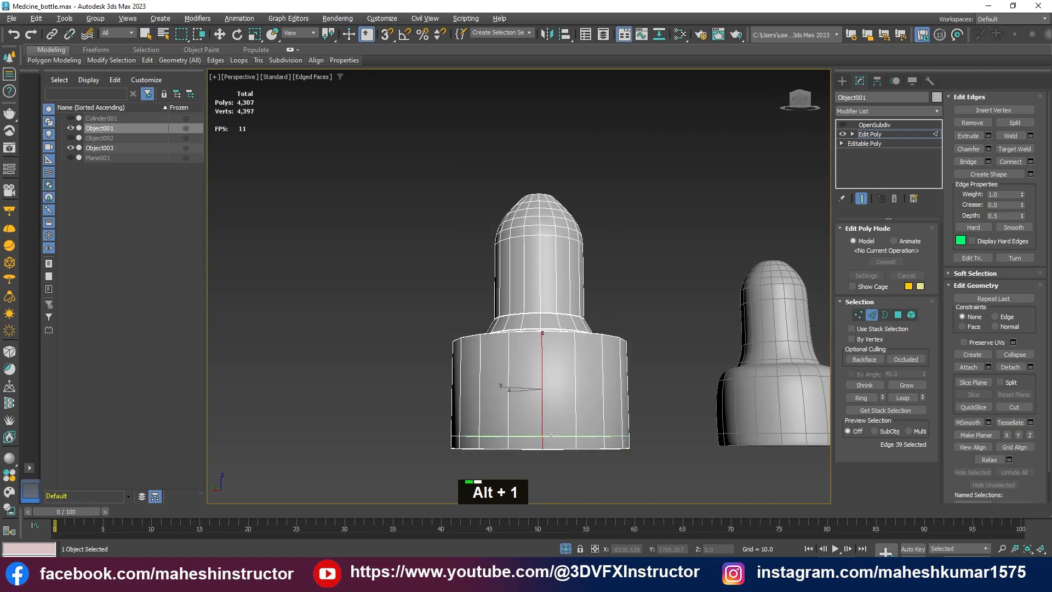
click(542, 441)
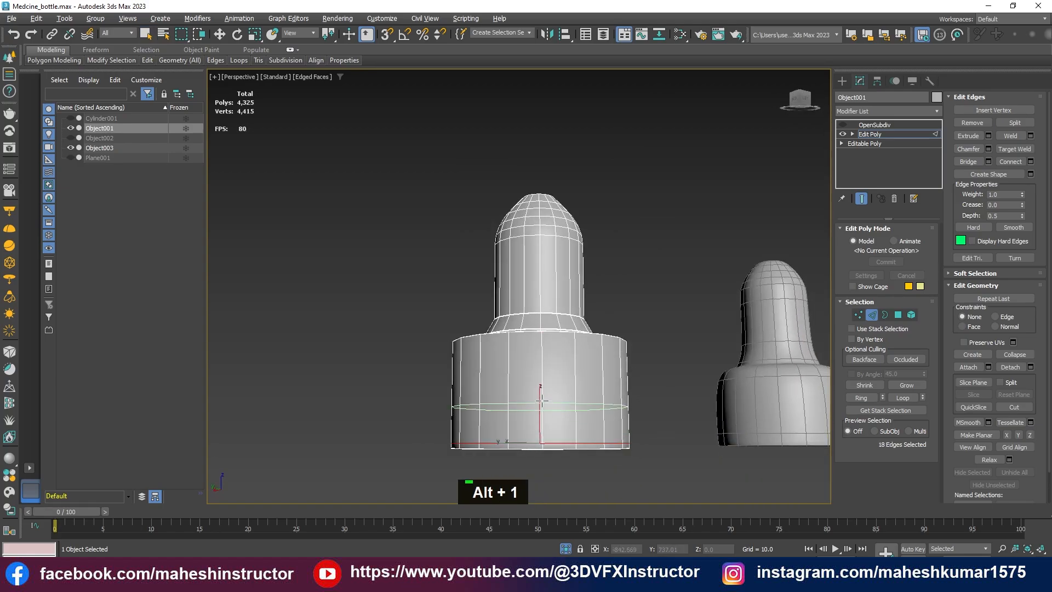
click(550, 338)
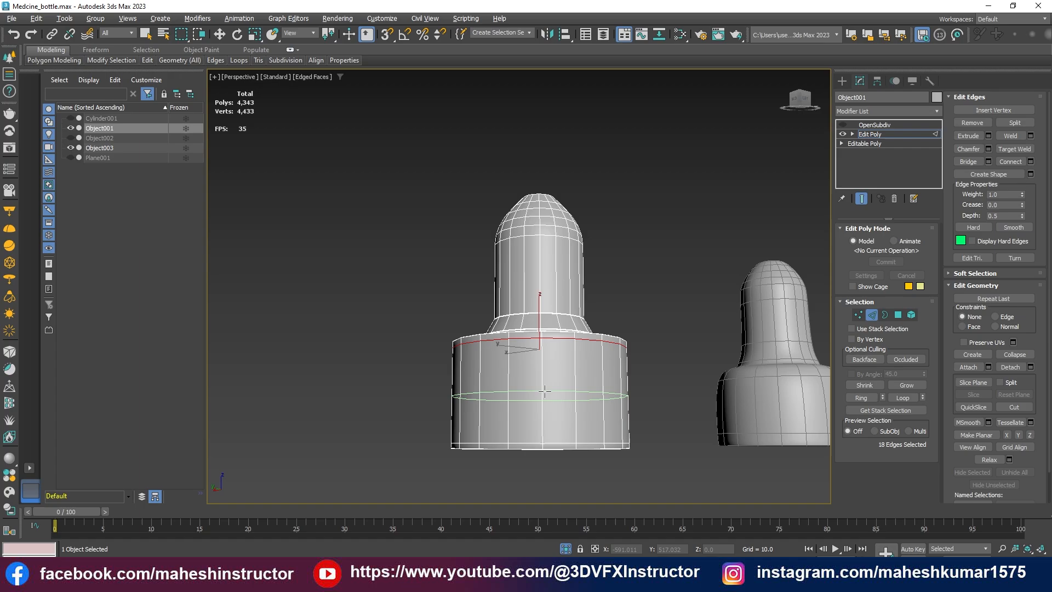
click(548, 391)
Insert one edge loop each around the bulb's straight wall, the collar's flat top face and the sloped flare
click(556, 271)
alt+middle_drag(557, 271, 556, 403)
scroll(557, 404, up, 4)
click(539, 344)
click(531, 285)
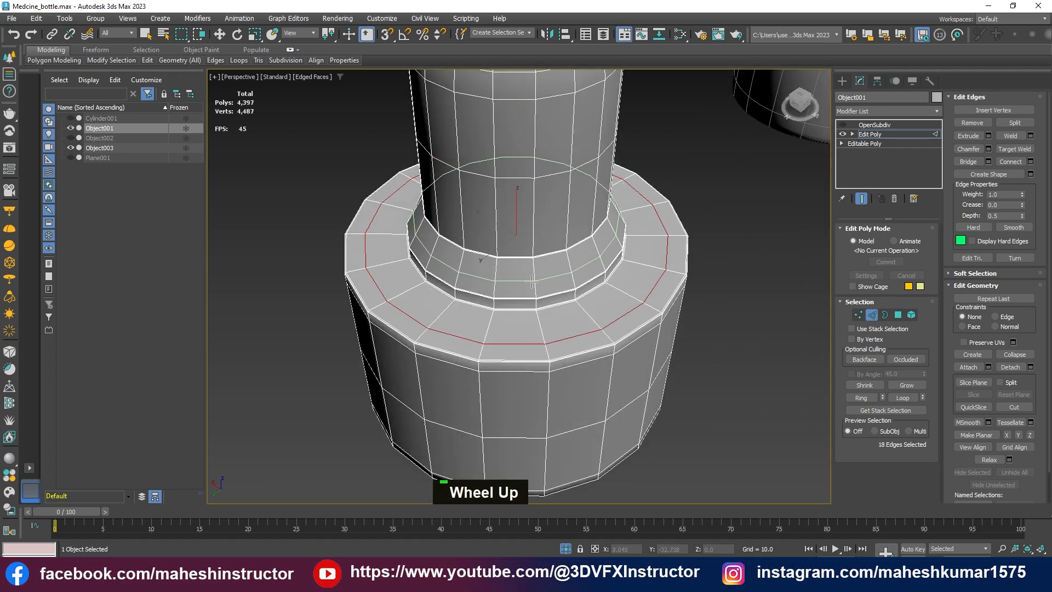
key(w)
Turn the cap's OpenSubdiv back on, hide edged faces and end isolation
click(859, 133)
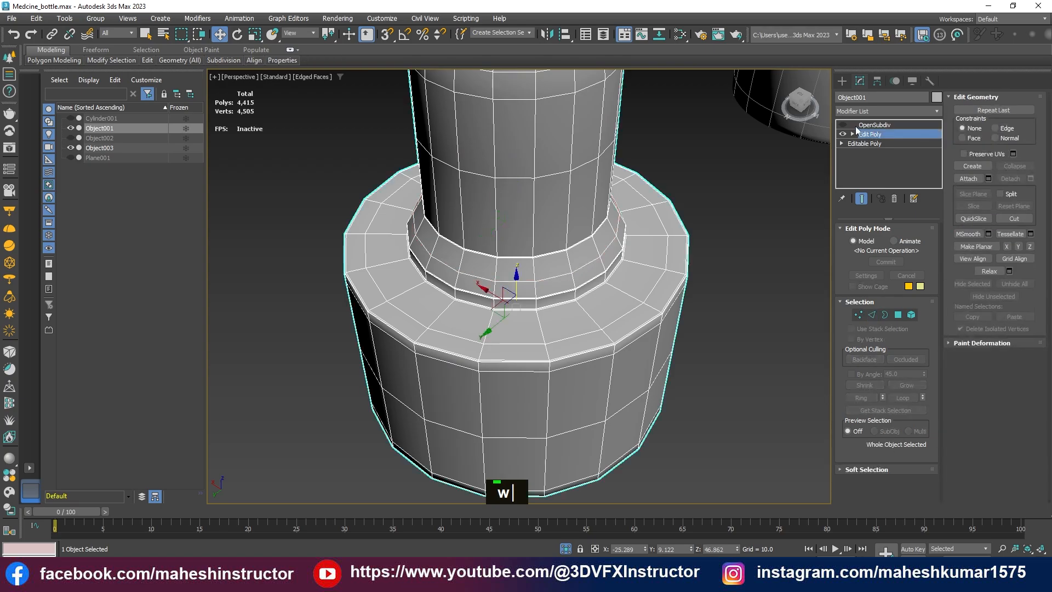
click(843, 125)
click(873, 125)
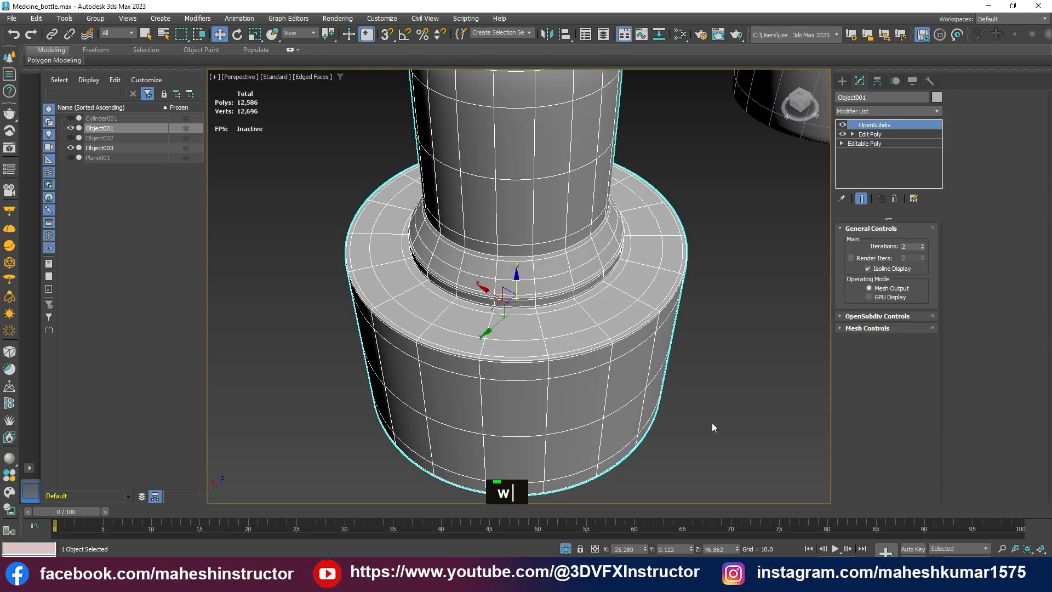
key(F4)
click(733, 417)
scroll(733, 417, down, 3)
alt+middle_drag(733, 418, 566, 451)
scroll(567, 408, down, 3)
click(566, 549)
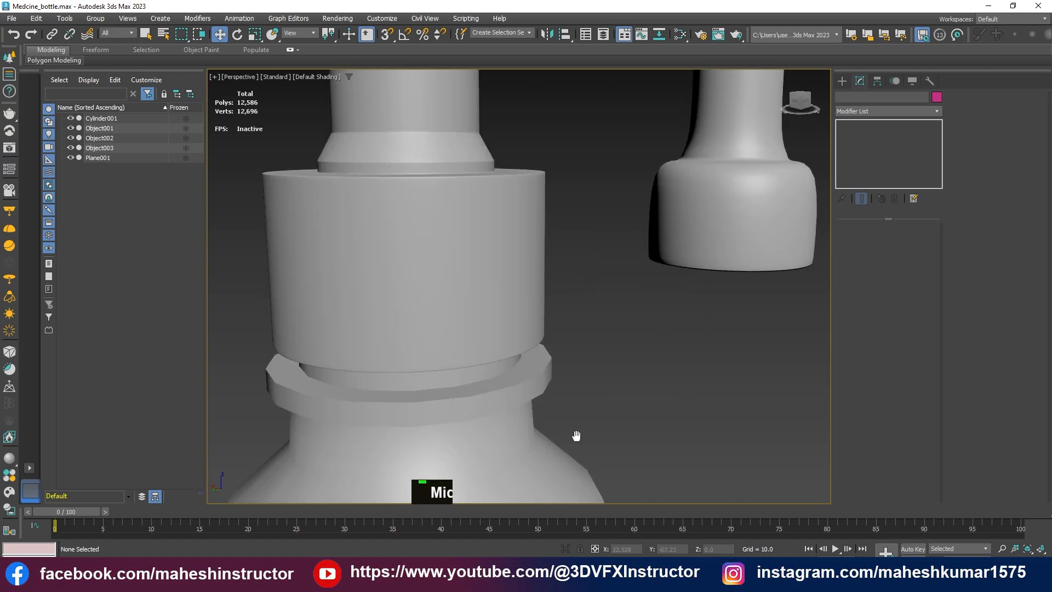
Delete the spare cap copy standing beside the bottle
scroll(576, 434, down, 3)
click(563, 340)
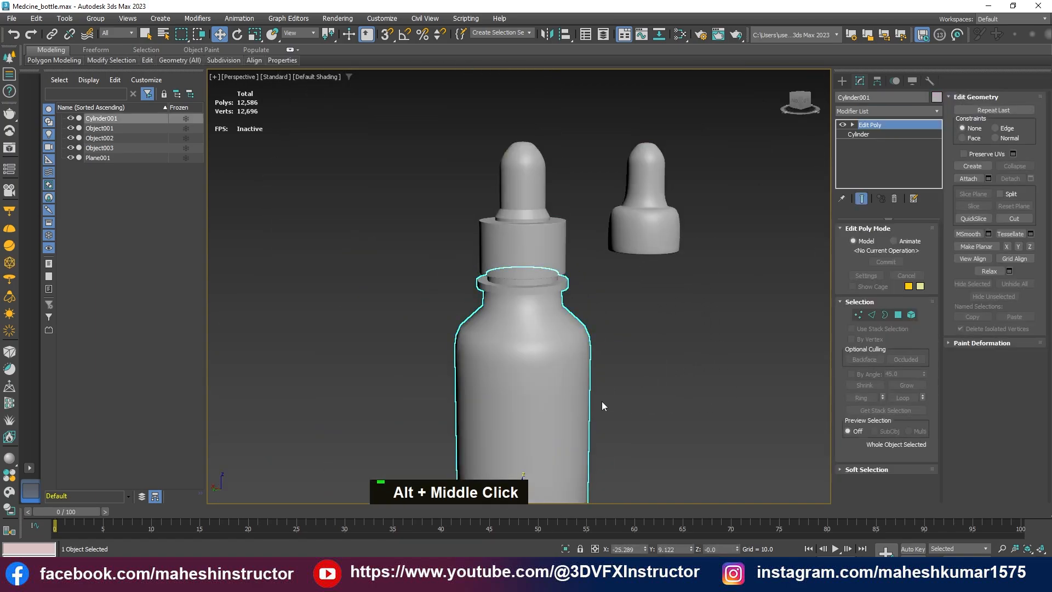
click(659, 347)
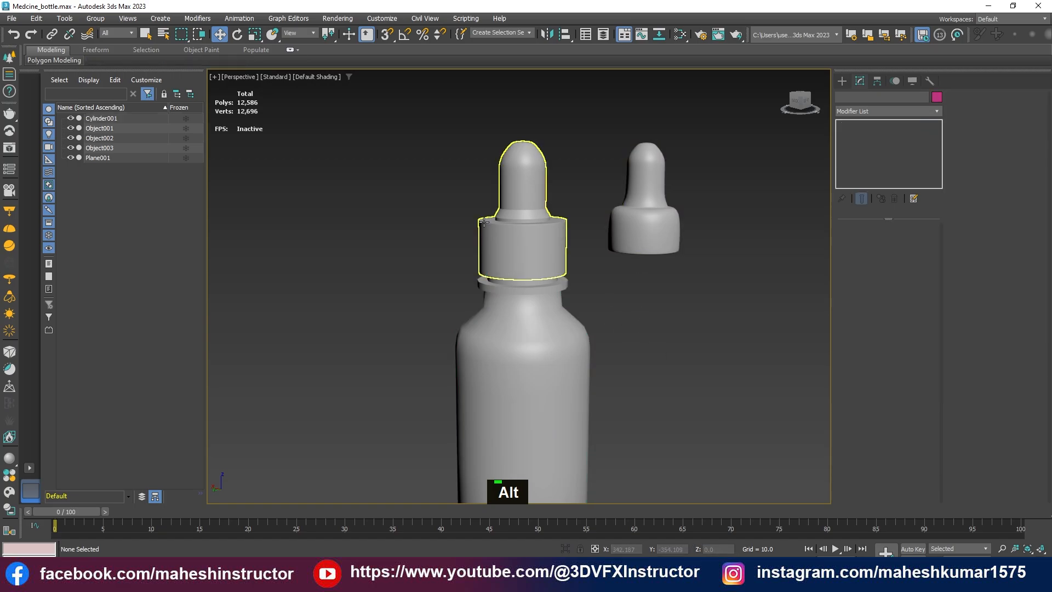
click(623, 207)
key(Delete)
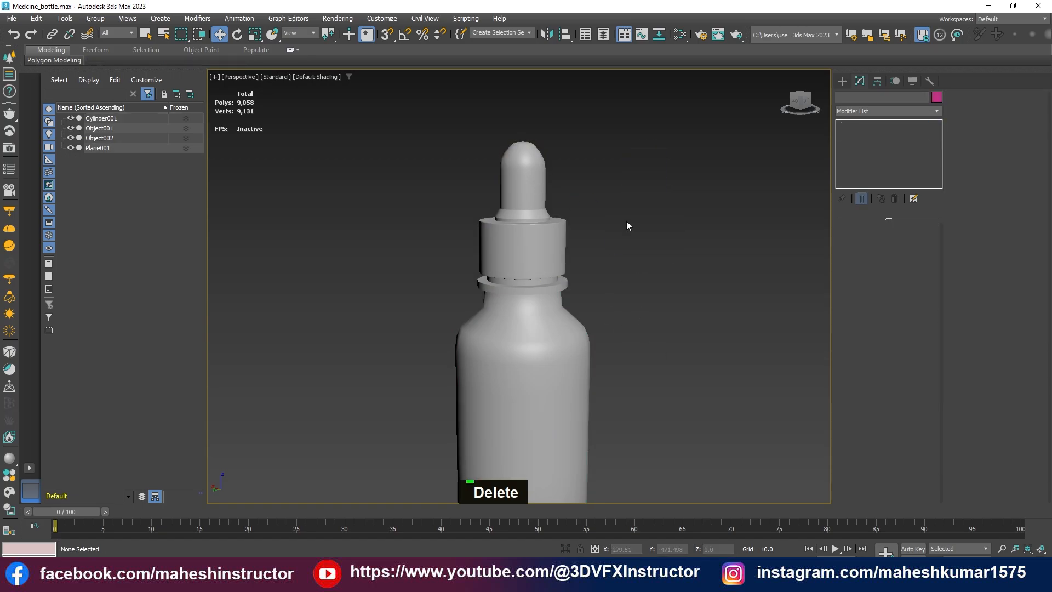
Isolate the bottle body with edged faces shown and collapse its whole modifier stack to an Editable Poly
middle_drag(555, 435, 527, 317)
click(527, 317)
key(alt+q)
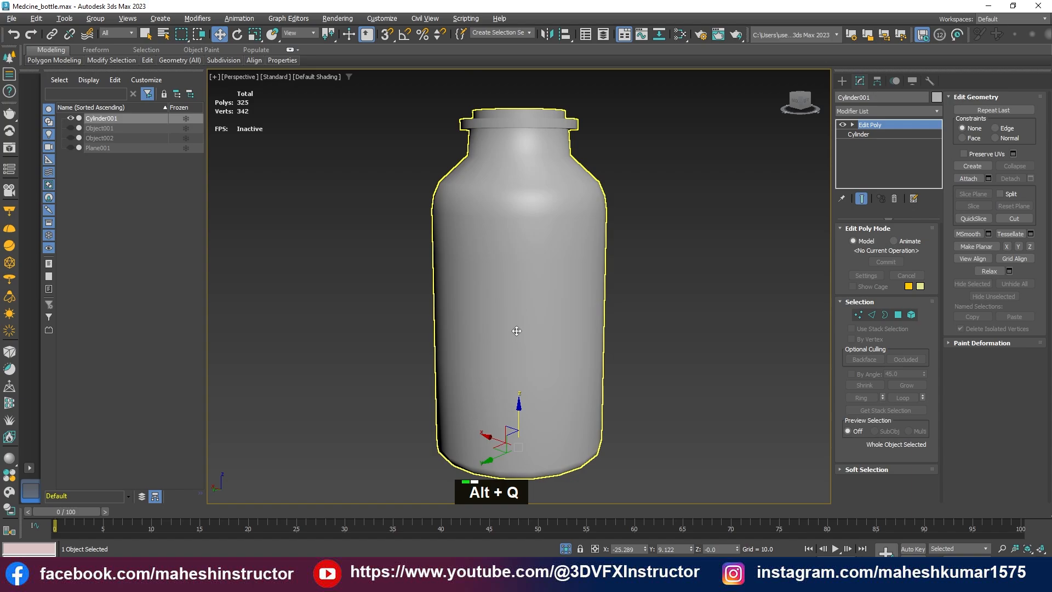
key(F4)
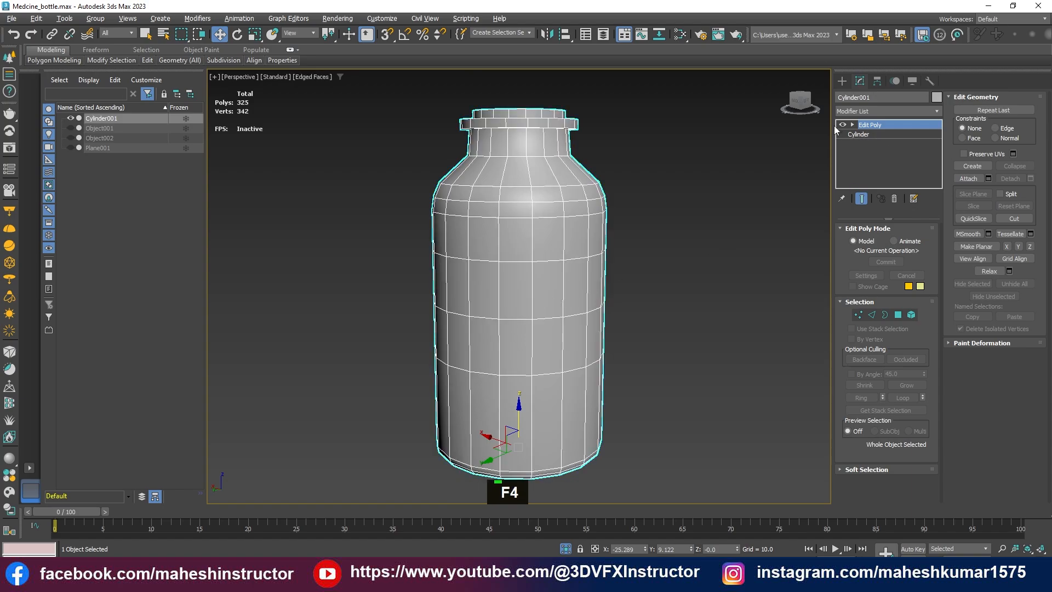
right_click(878, 126)
click(907, 237)
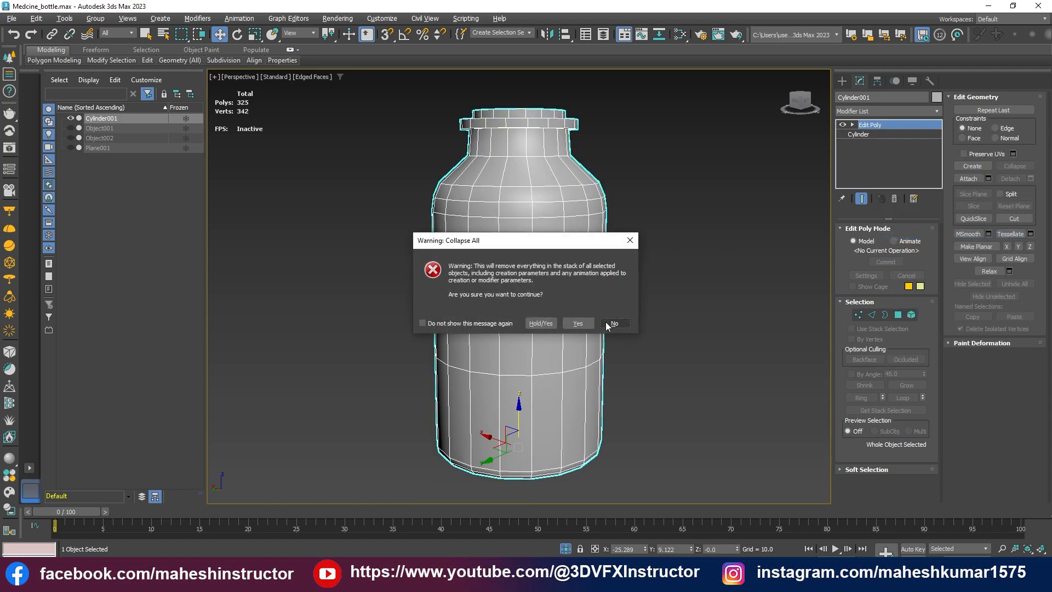
click(578, 324)
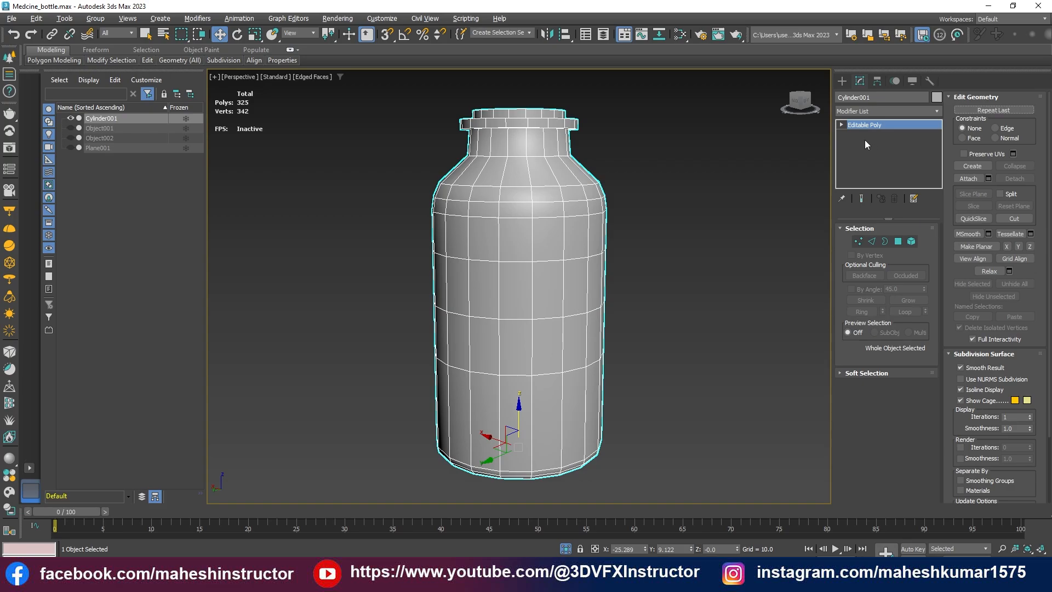
Add Edit Poly and OpenSubdiv modifiers to the bottle body, turn OpenSubdiv off and return to the Edit Poly level
click(858, 108)
key(e)
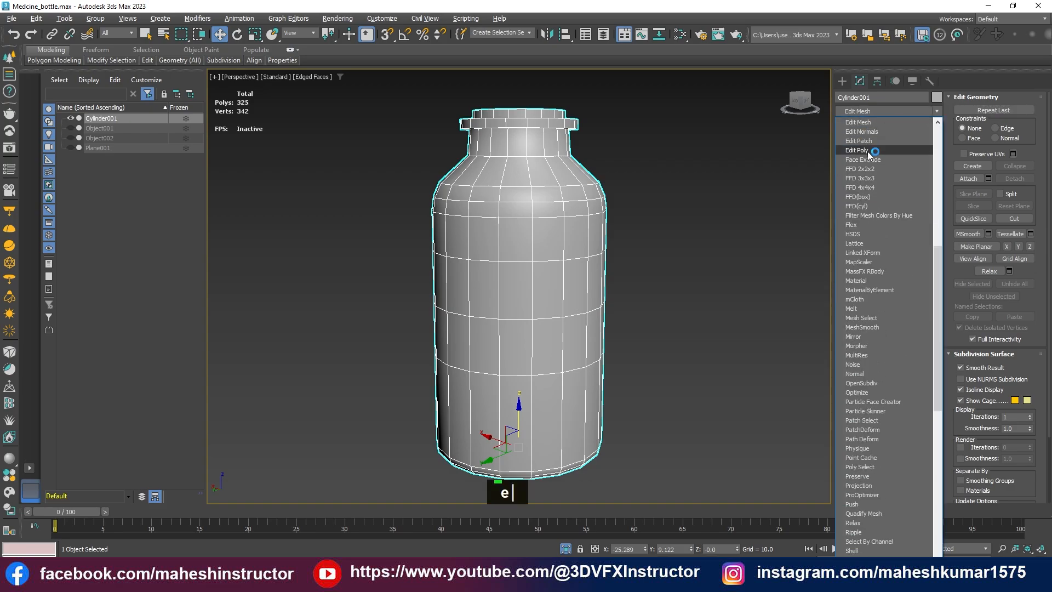
click(867, 152)
click(864, 111)
key(o)
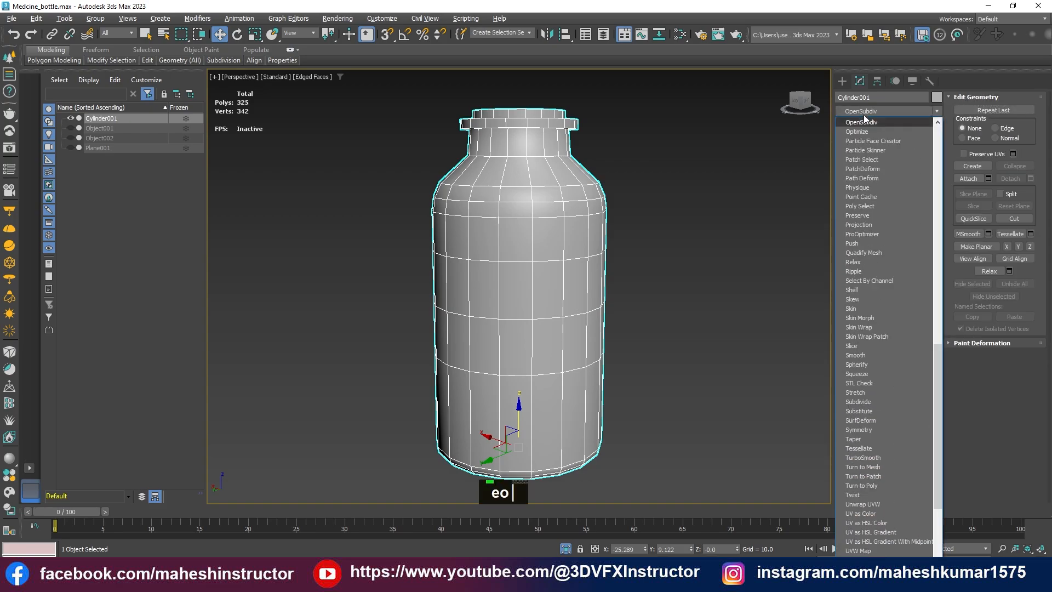
click(861, 120)
click(842, 125)
click(869, 133)
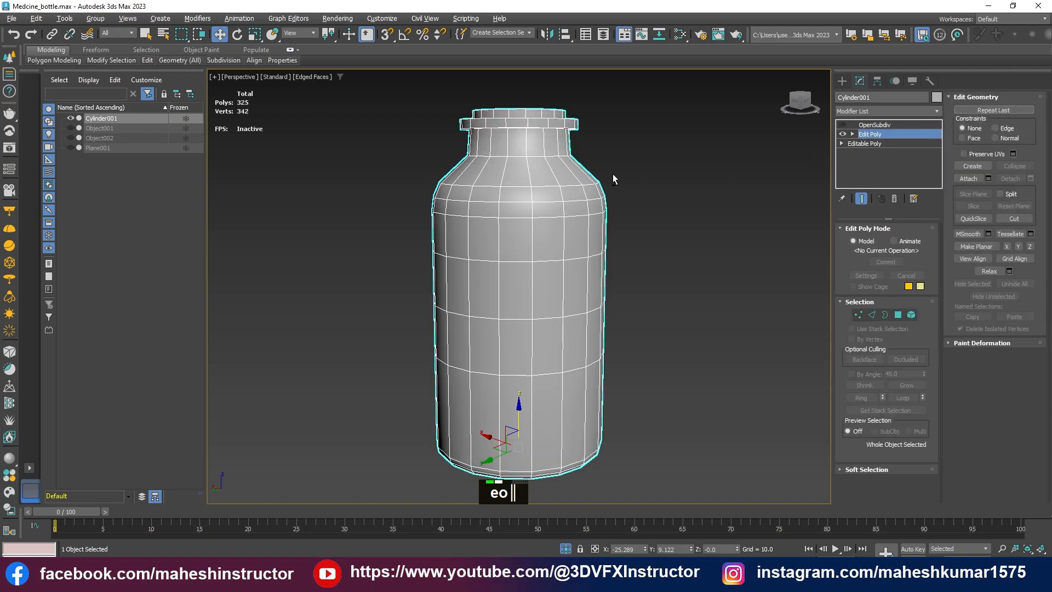
Select the edge loop at the base of the bottle's neck, where it meets the shoulder
alt+middle_drag(613, 174, 616, 219)
key(F4)
scroll(505, 234, up, 3)
key(F4)
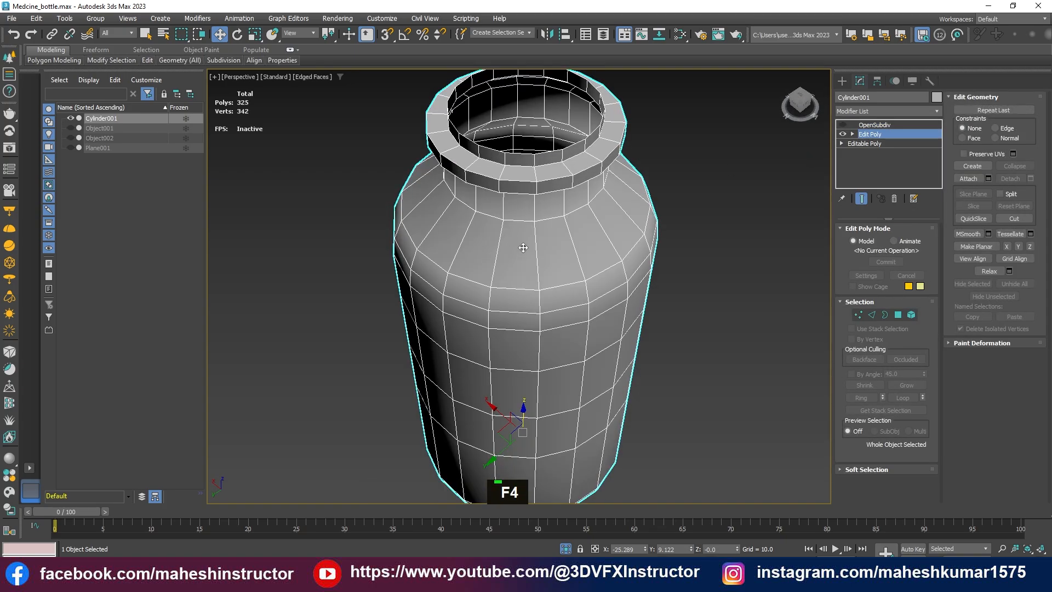
alt+middle_drag(523, 247, 507, 178)
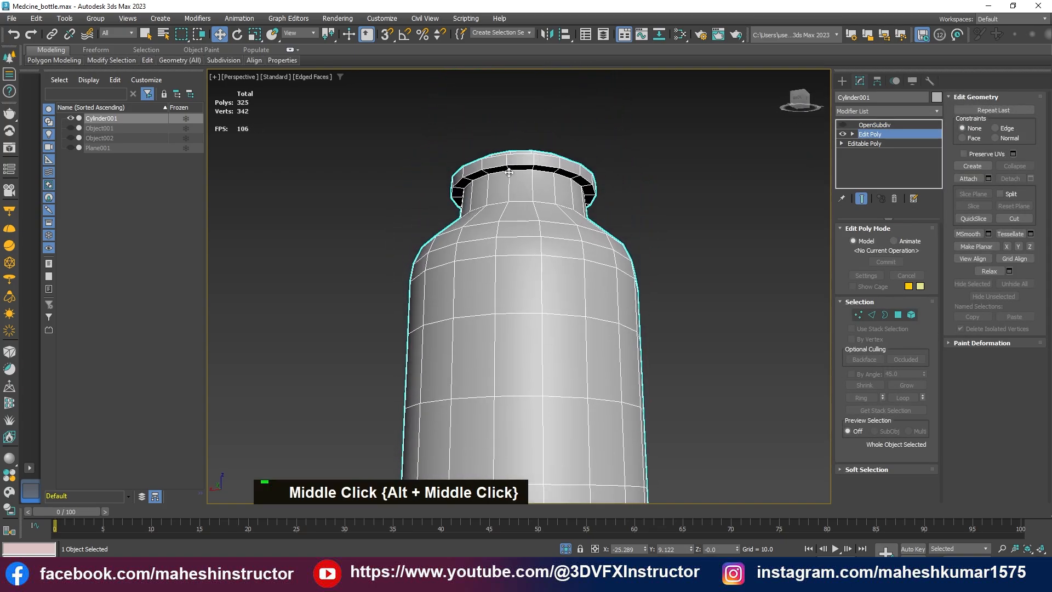
scroll(501, 161, up, 4)
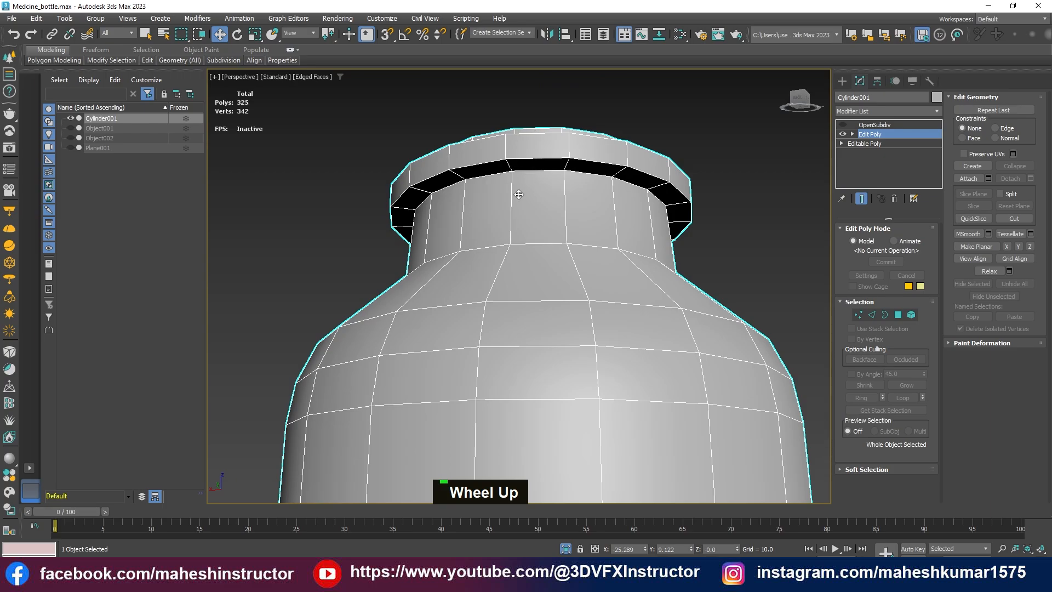
alt+middle_drag(517, 205, 519, 265)
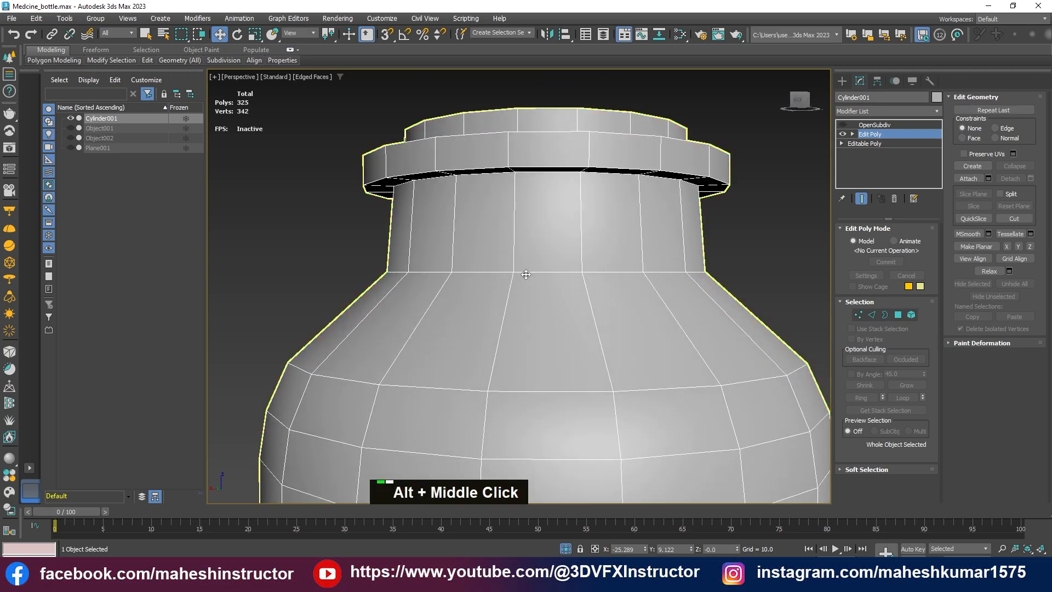
scroll(519, 265, down, 3)
key(2)
scroll(519, 265, up, 2)
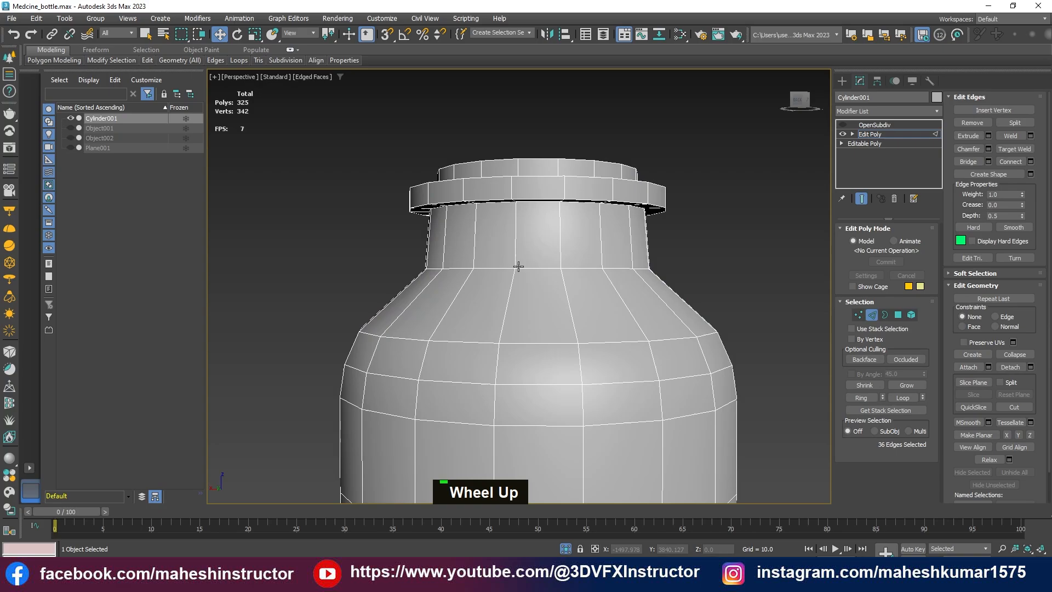
double_click(506, 268)
Add to the selection both outer edge loops of the neck lip and the loops where it joins the neck and upper rim
alt+middle_drag(505, 269, 526, 251)
alt+scroll(500, 164, up, 3)
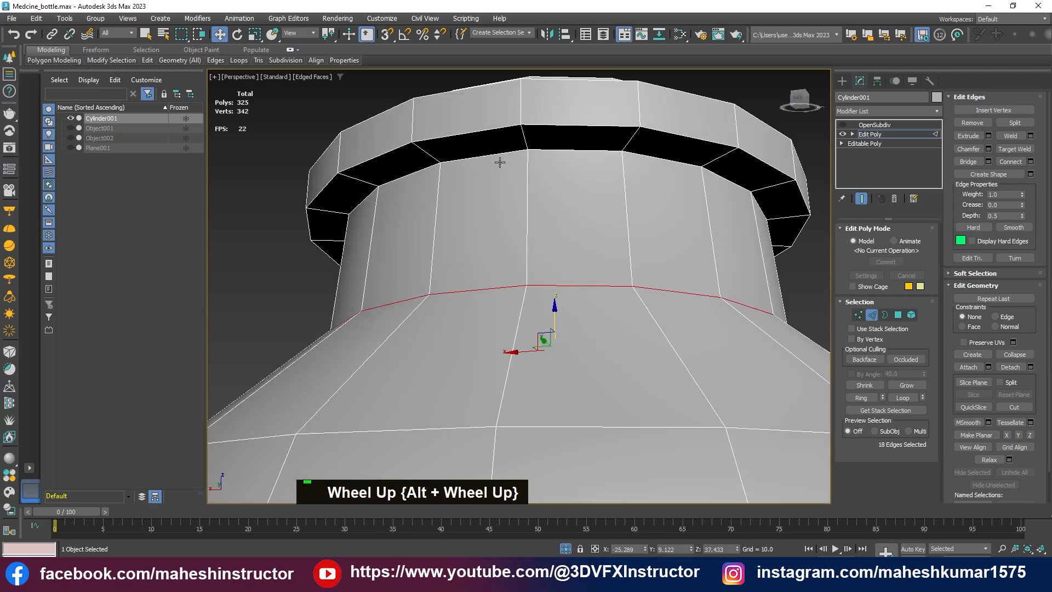
ctrl+double_click(500, 161)
ctrl+double_click(491, 133)
alt+middle_drag(491, 134, 546, 311)
ctrl+double_click(495, 301)
ctrl+double_click(516, 269)
scroll(516, 269, down, 4)
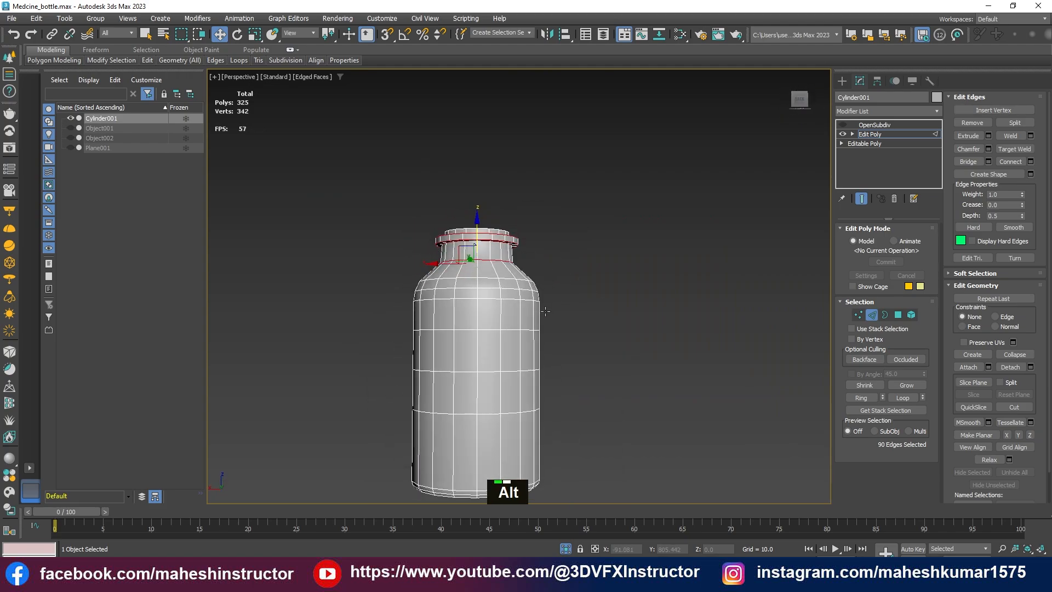
Chamfer the bottle's selected neck and lip loops by 0.072 with 0 segments
click(988, 149)
scroll(492, 207, up, 3)
middle_click(526, 254)
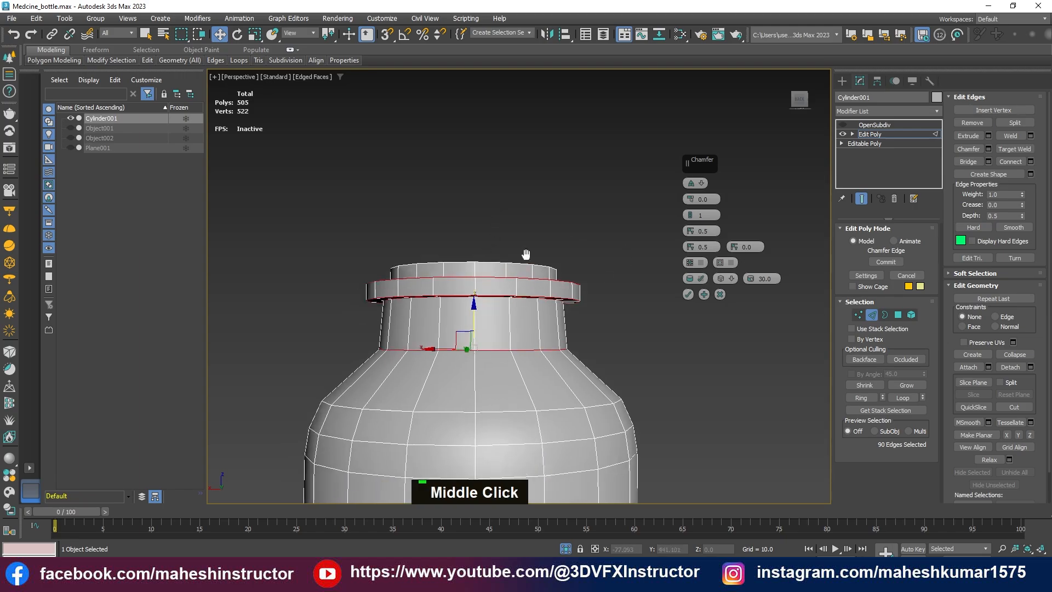
scroll(539, 239, up, 4)
alt+middle_drag(556, 243, 540, 210)
scroll(538, 205, up, 3)
mouse_move(692, 200)
mouse_down()
mouse_move(692, 230)
mouse_move(696, 205)
mouse_up()
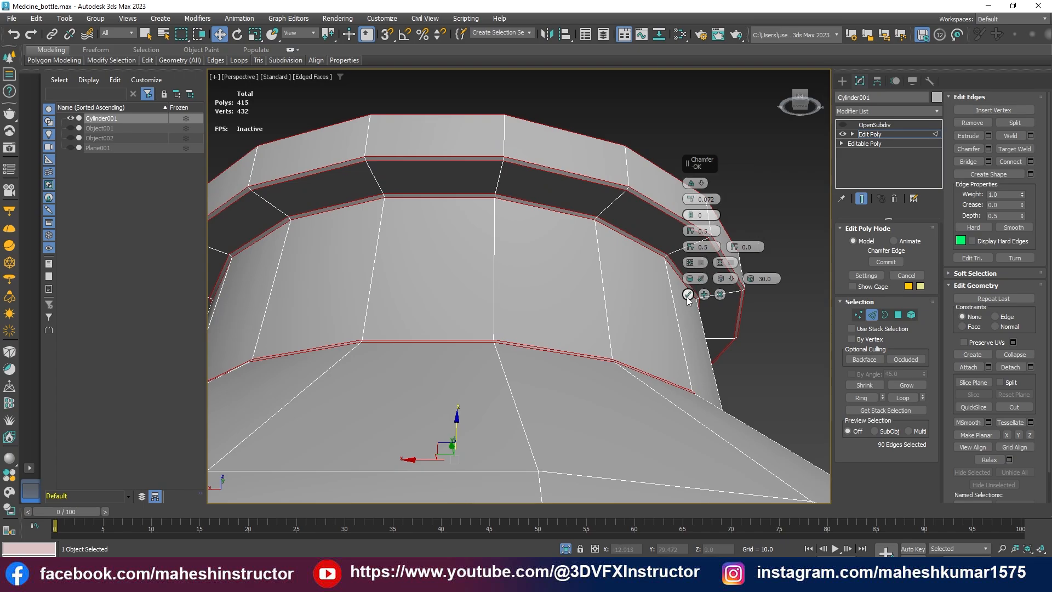
click(688, 295)
Turn on the bottle body's OpenSubdiv, raise its iterations by one and hide edged faces
click(880, 135)
click(843, 126)
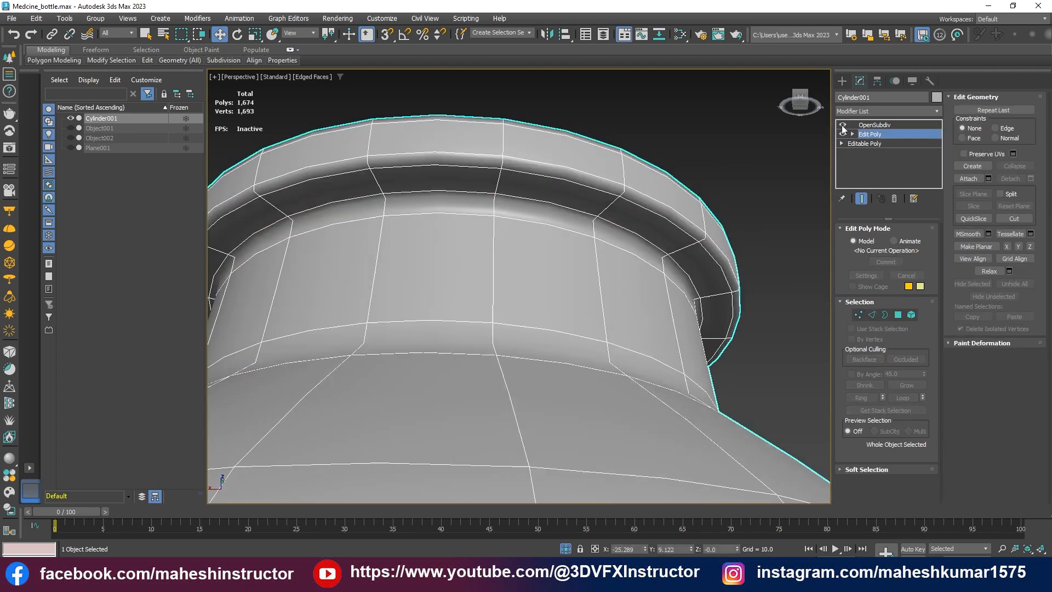
click(875, 126)
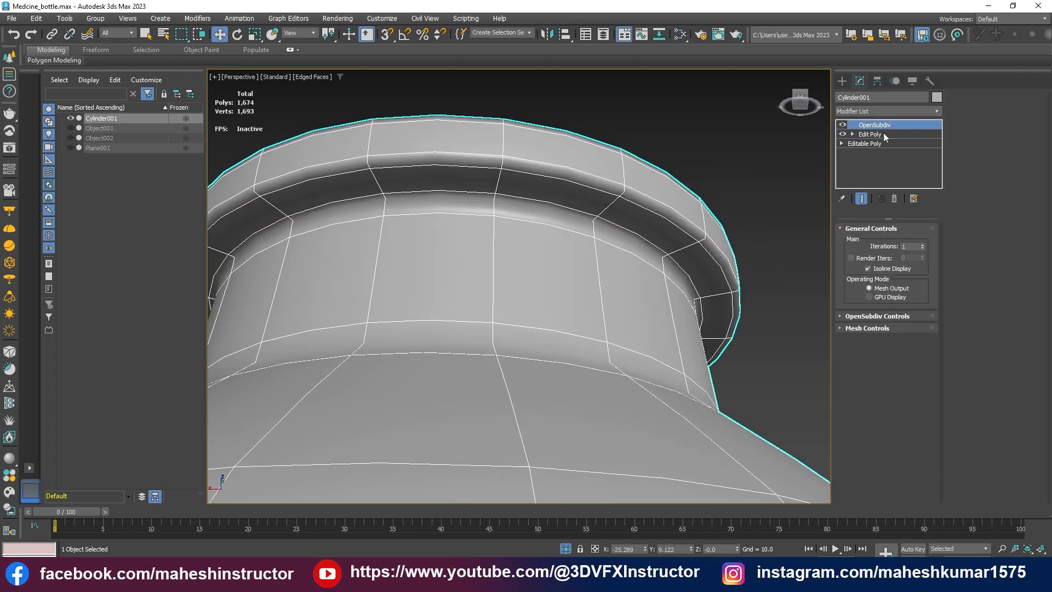
click(922, 245)
click(704, 140)
key(F4)
End isolation and examine the smoothed bottle neck, lip and shoulder together with the cap
scroll(628, 165, down, 5)
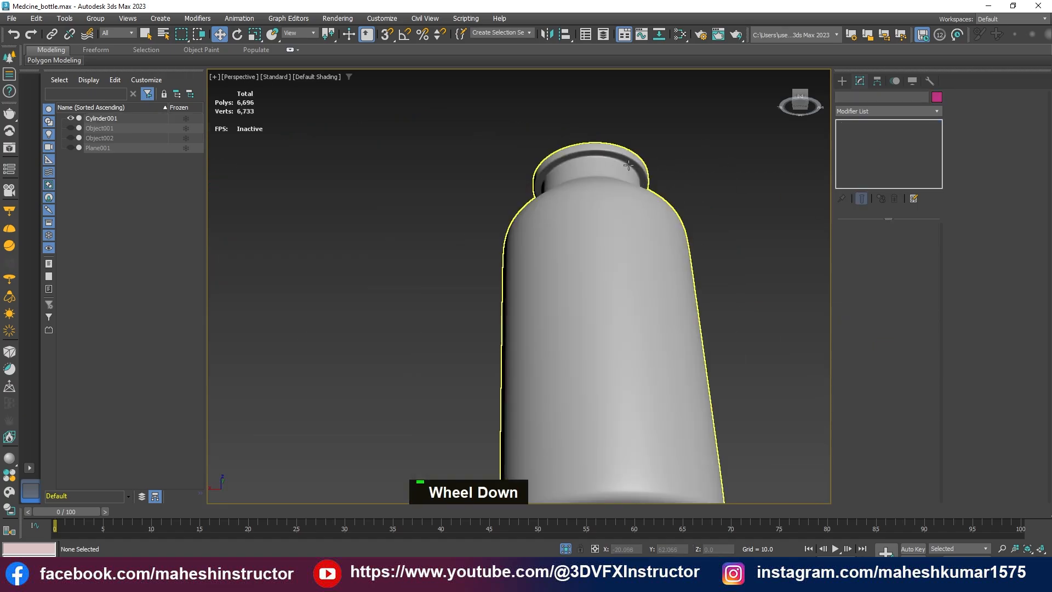
alt+middle_drag(628, 165, 604, 408)
scroll(653, 329, down, 3)
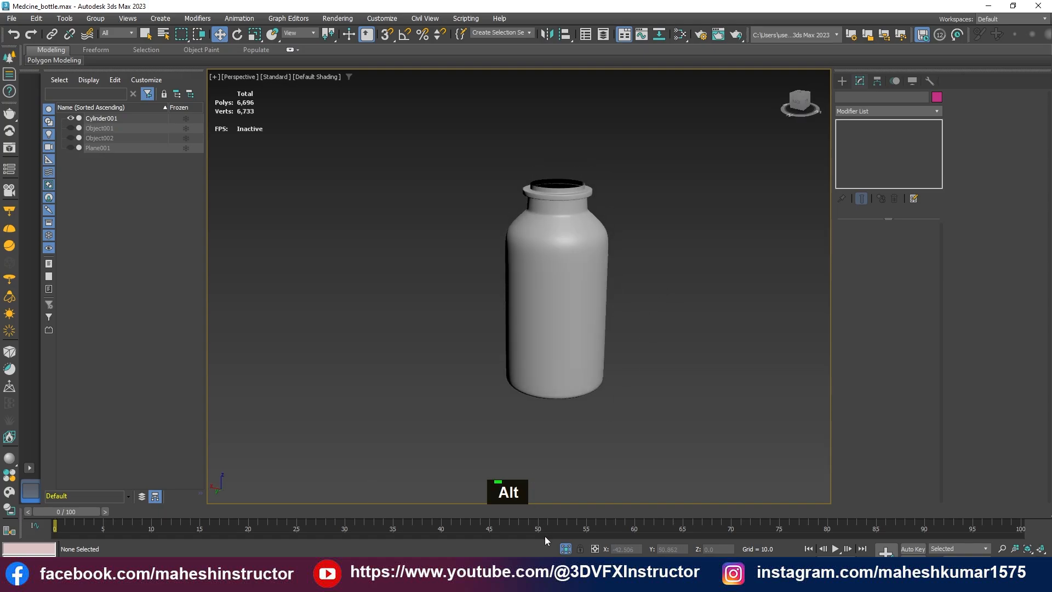
click(566, 550)
middle_drag(613, 371, 556, 309)
scroll(500, 182, up, 4)
middle_drag(597, 230, 587, 266)
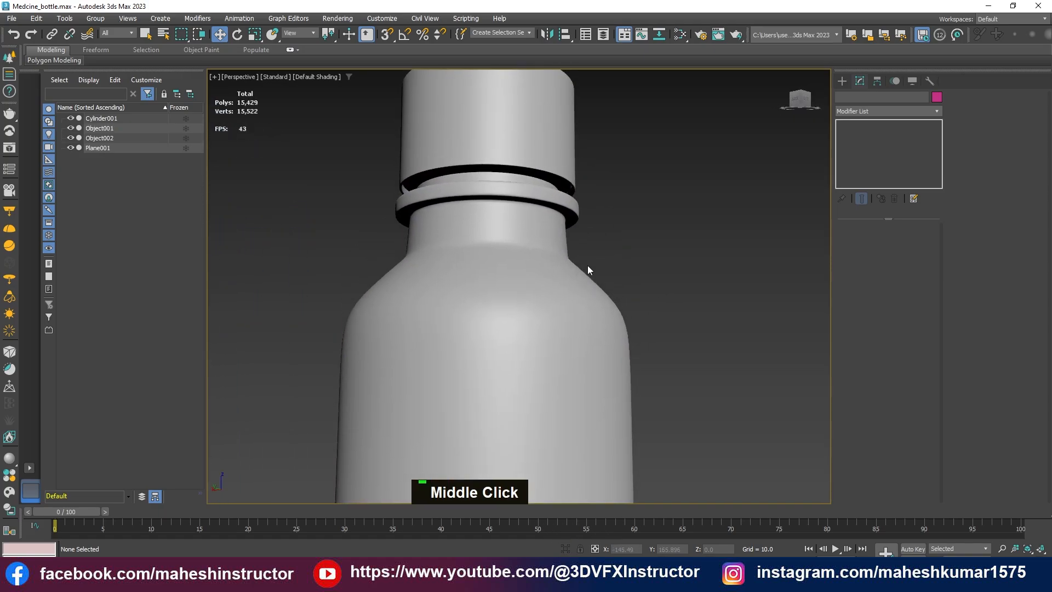
alt+middle_drag(490, 274, 538, 390)
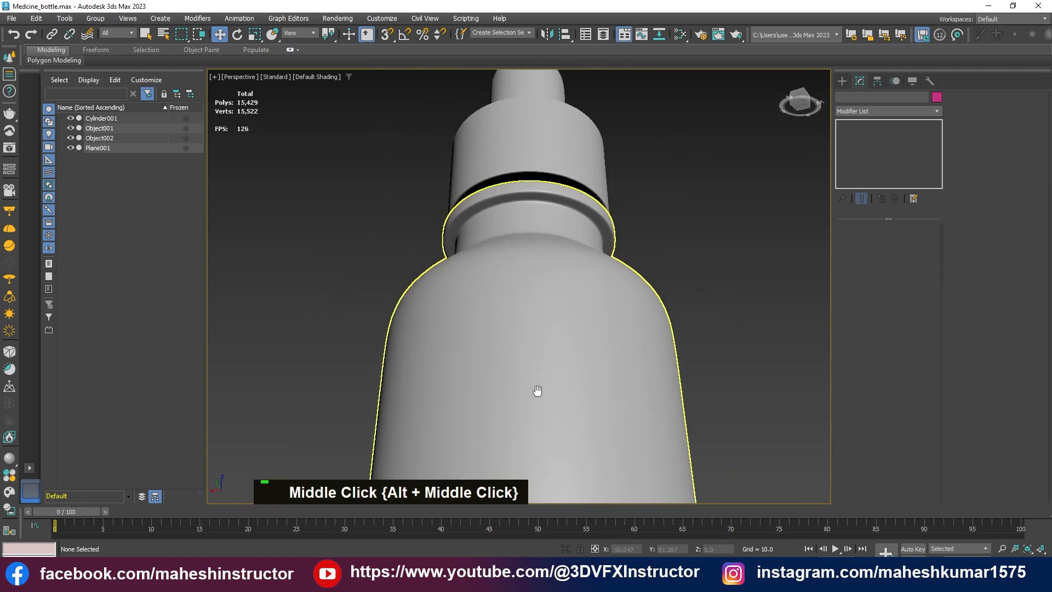
click(538, 390)
click(676, 320)
alt+middle_drag(675, 321, 536, 396)
Select all three objects that make up the dropper bottle, leaving out the reference image plane
scroll(581, 389, down, 8)
scroll(555, 337, up, 5)
drag(500, 417, 568, 307)
drag(626, 251, 627, 244)
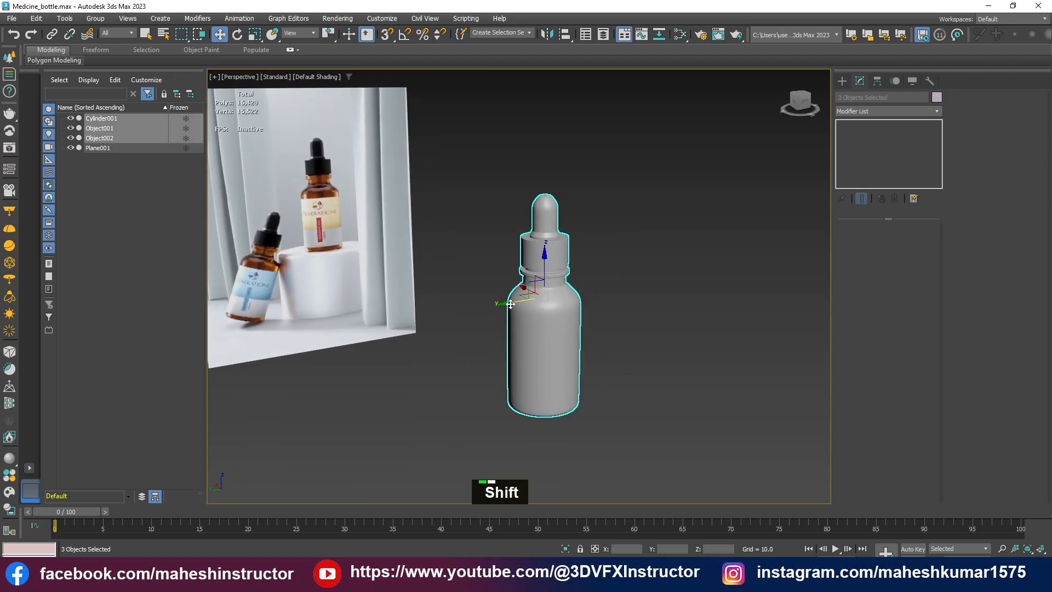
Duplicate the selected dropper bottle as one independent copy, placed beside the original along the Y axis
shift+drag(512, 304, 388, 347)
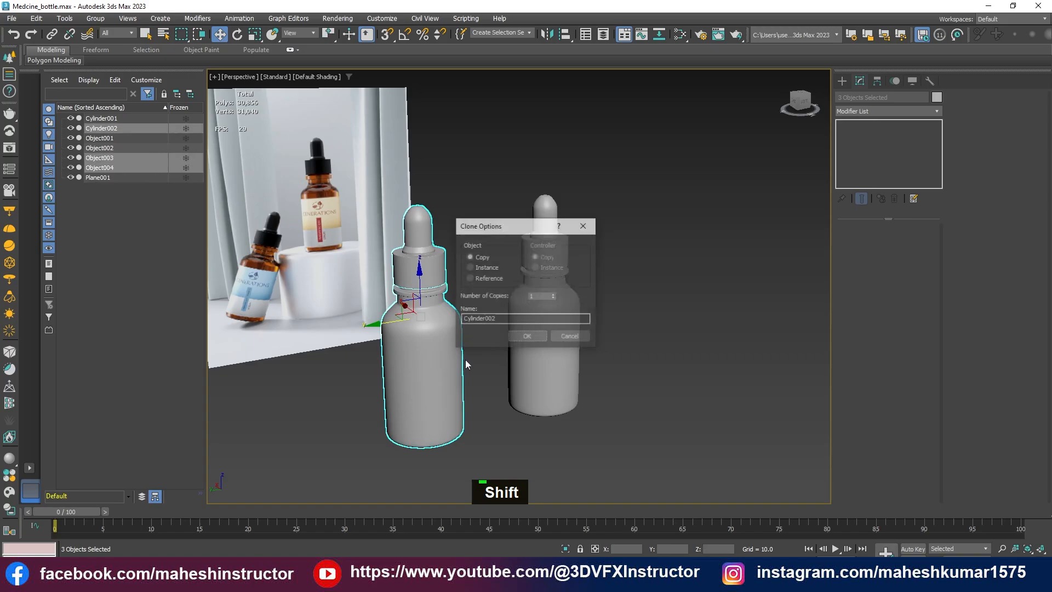
click(528, 336)
alt+middle_drag(554, 356, 554, 265)
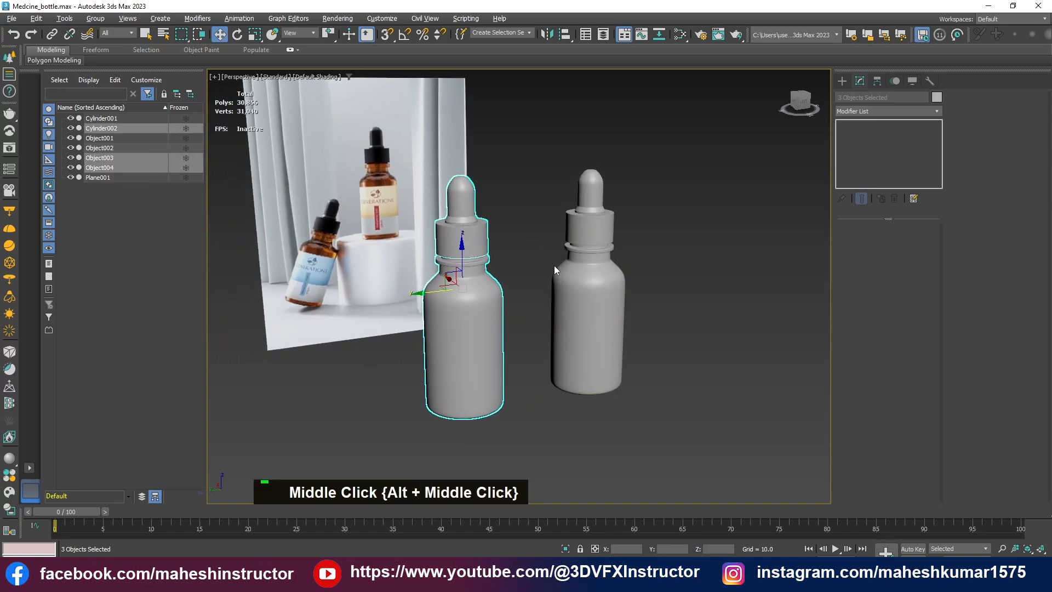
alt+middle_drag(567, 328, 518, 343)
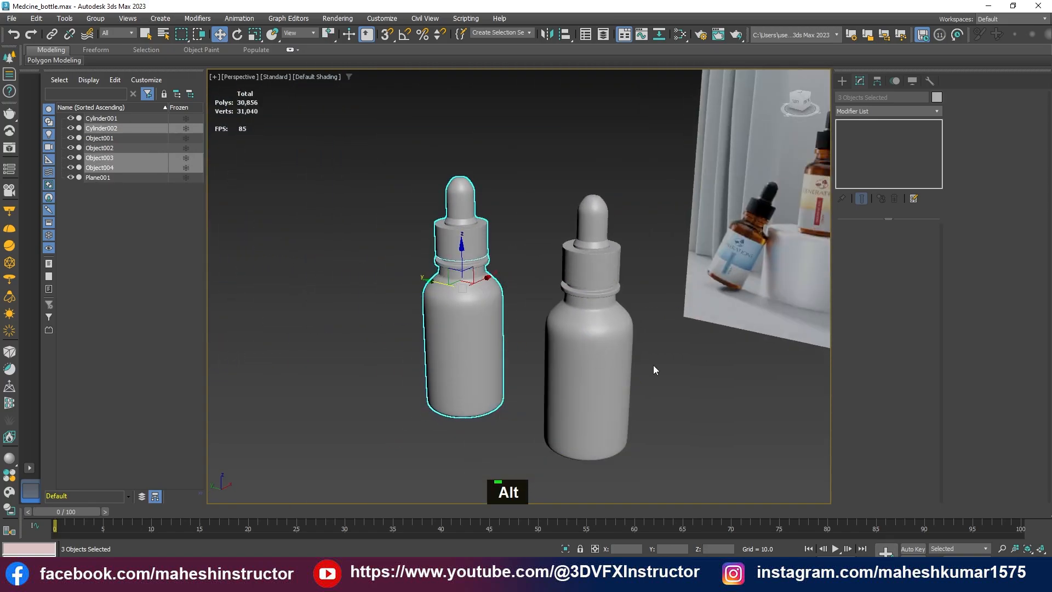
click(654, 365)
middle_drag(586, 372, 547, 348)
scroll(535, 383, up, 5)
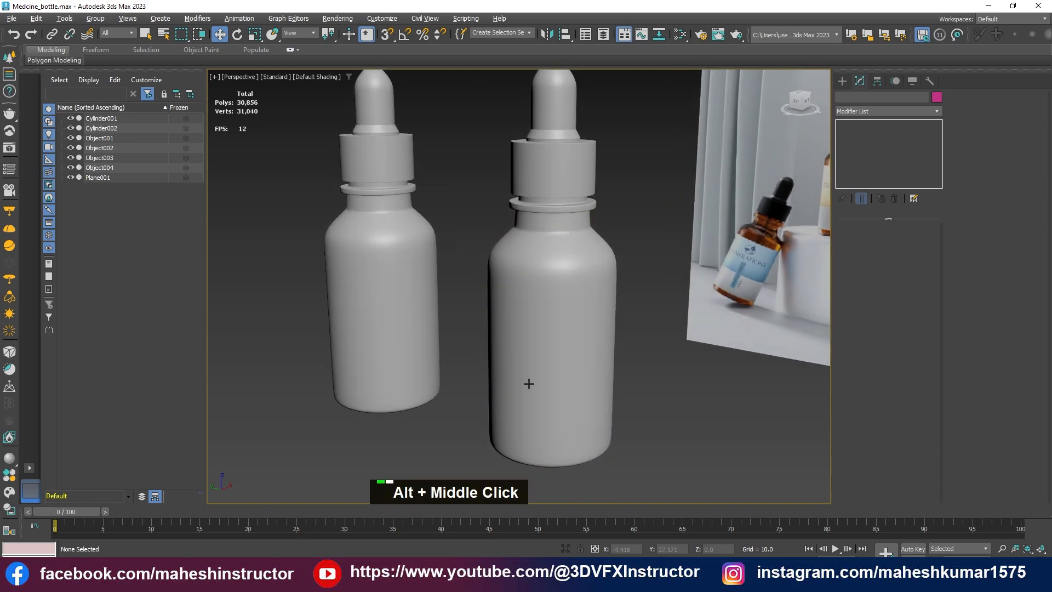
Switch the interface to Expert Mode and hide the reference image plane
key(ctrl+x)
scroll(529, 382, down, 5)
click(784, 256)
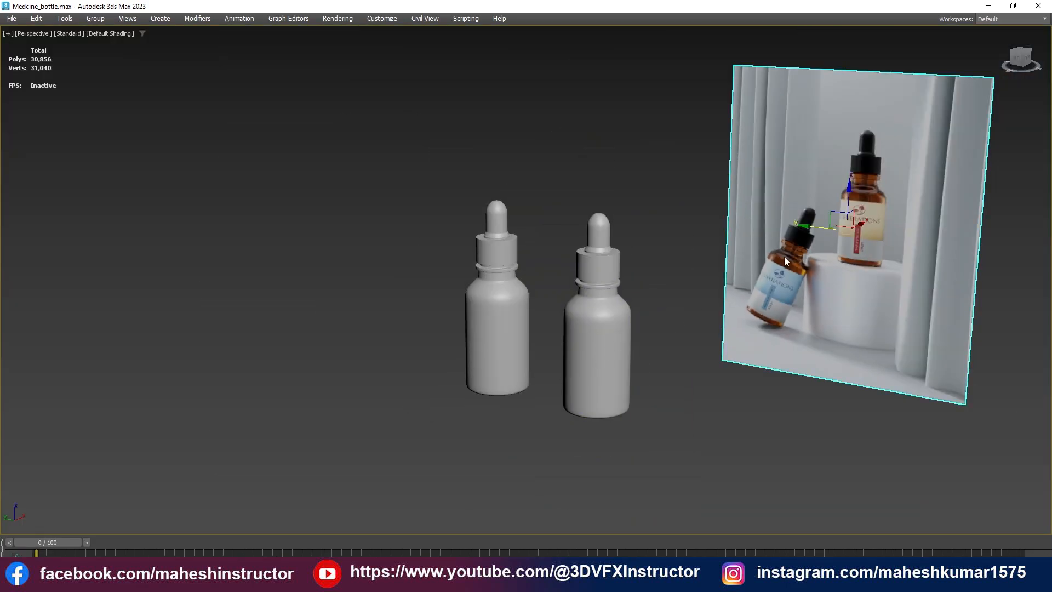
right_click(784, 256)
click(796, 215)
Examine both bottles from several angles, with edged faces shown and hidden
alt+middle_drag(708, 209, 486, 347)
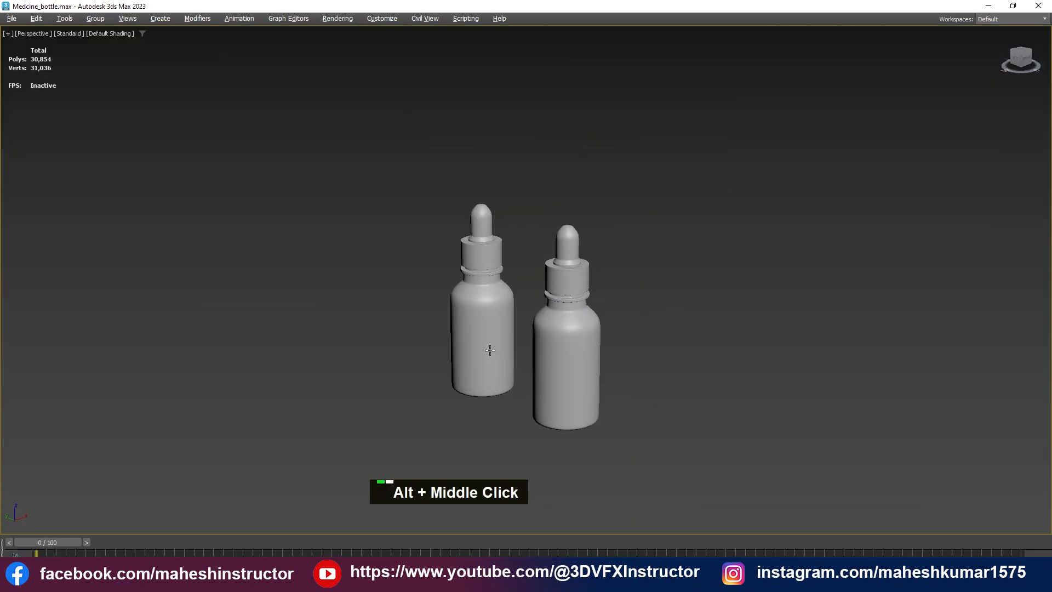
scroll(482, 339, up, 5)
scroll(721, 185, down, 5)
click(644, 285)
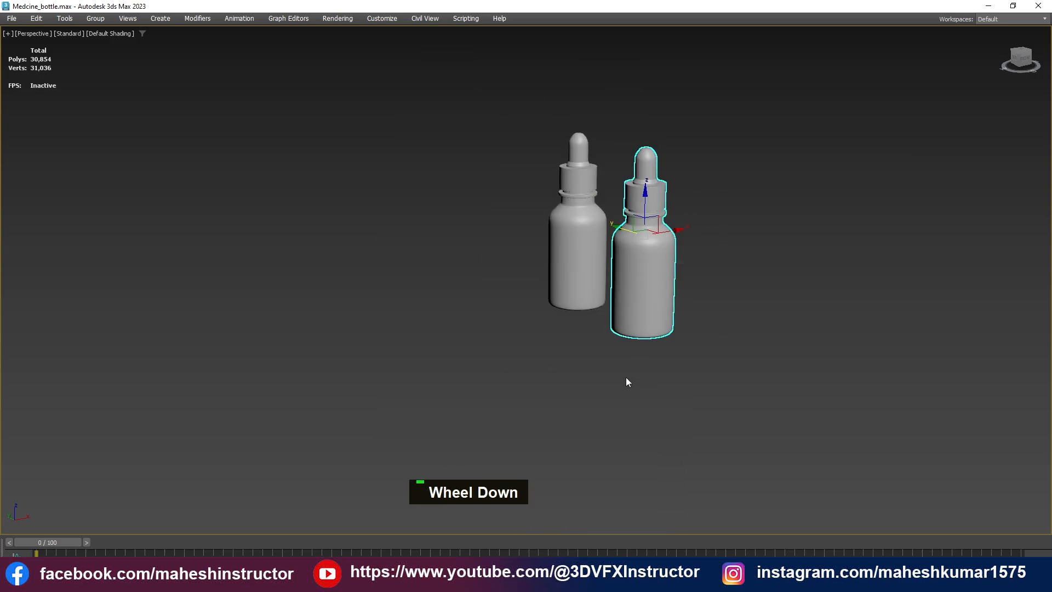
scroll(641, 350, up, 5)
key(F4)
middle_drag(693, 327, 714, 335)
click(714, 333)
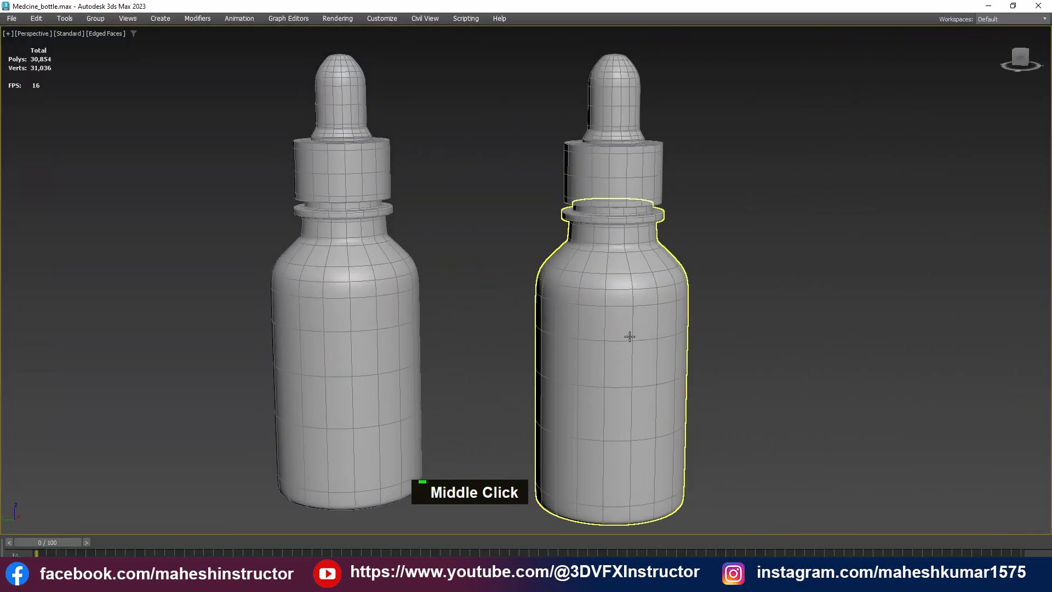
scroll(628, 336, down, 3)
key(F4)
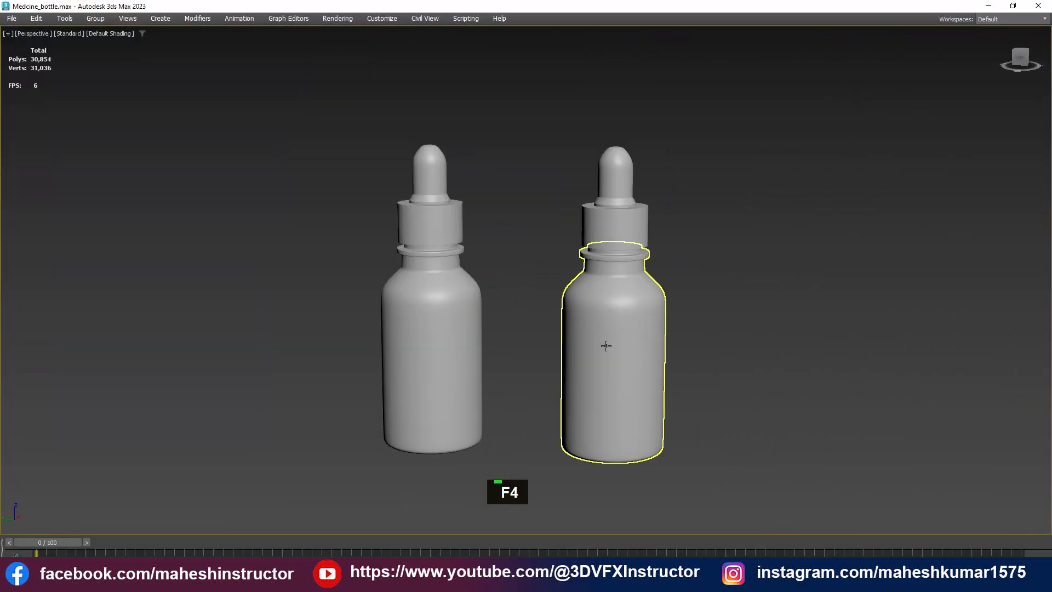
With the copied bottle's body selected, look through the General and V-Ray materials available in the Slate Material Editor
click(483, 338)
scroll(587, 365, down, 5)
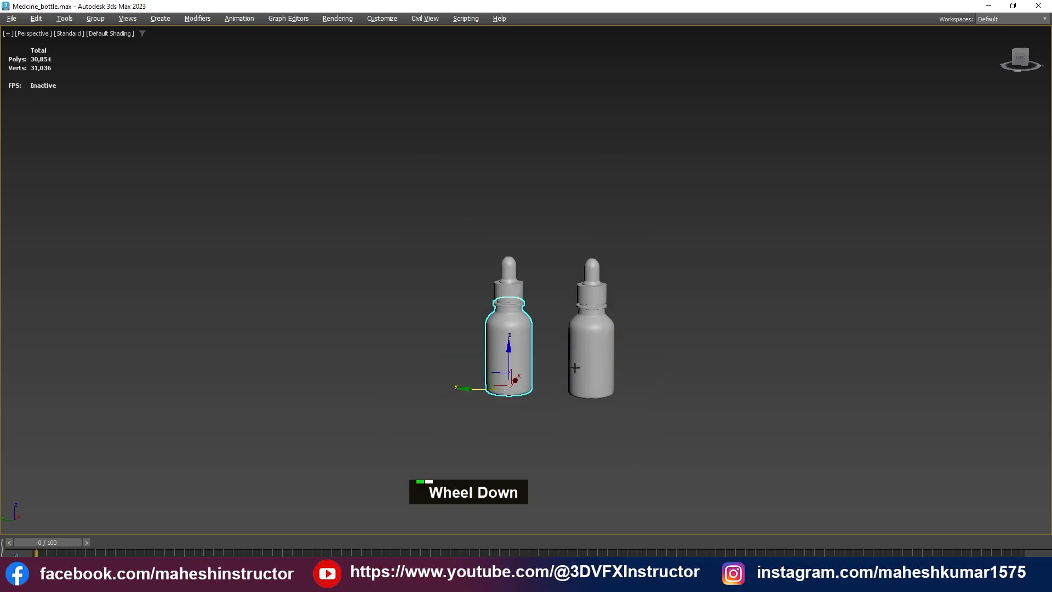
middle_click(513, 361)
alt+scroll(513, 361, up, 5)
key(m)
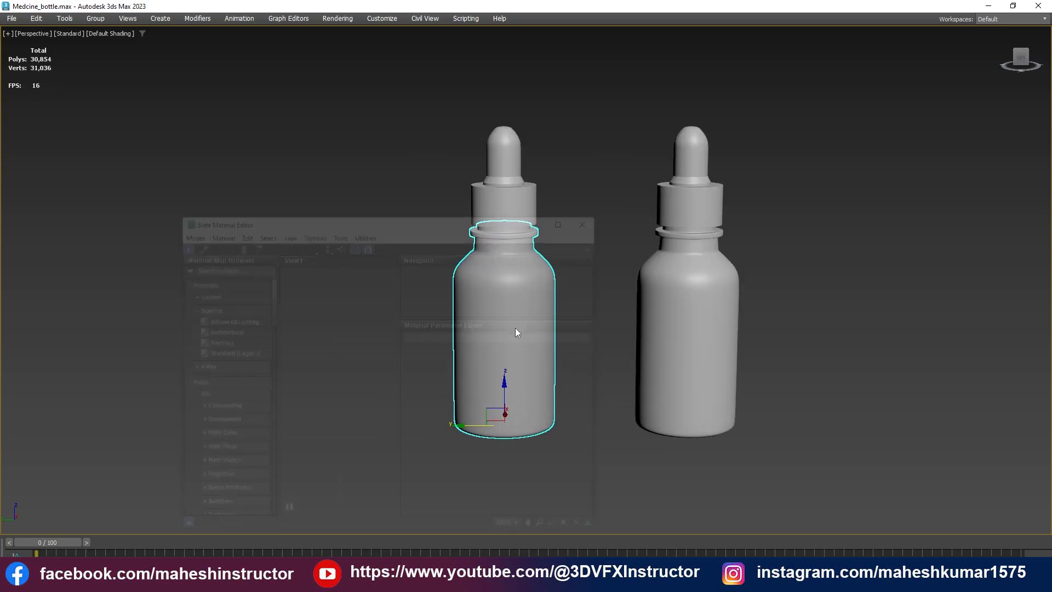
drag(429, 225, 984, 139)
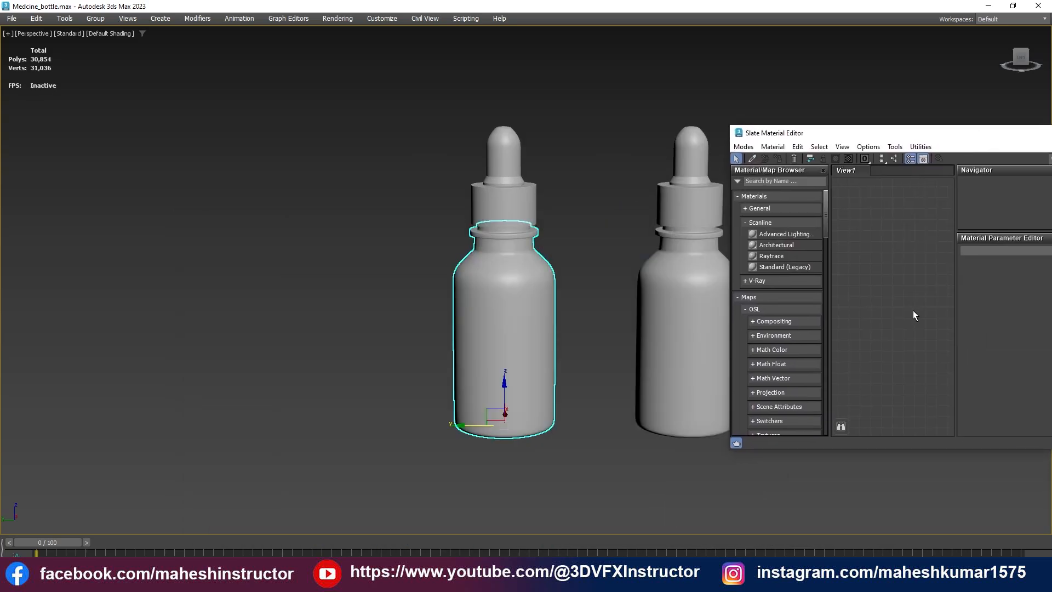
click(741, 209)
scroll(762, 252, up, 1)
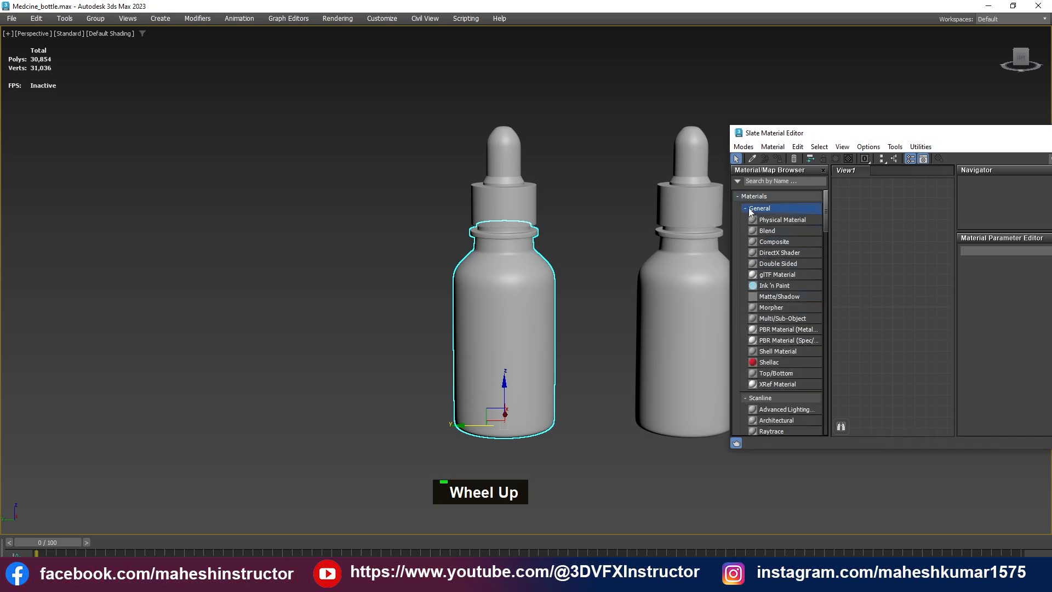
drag(1011, 134, 852, 132)
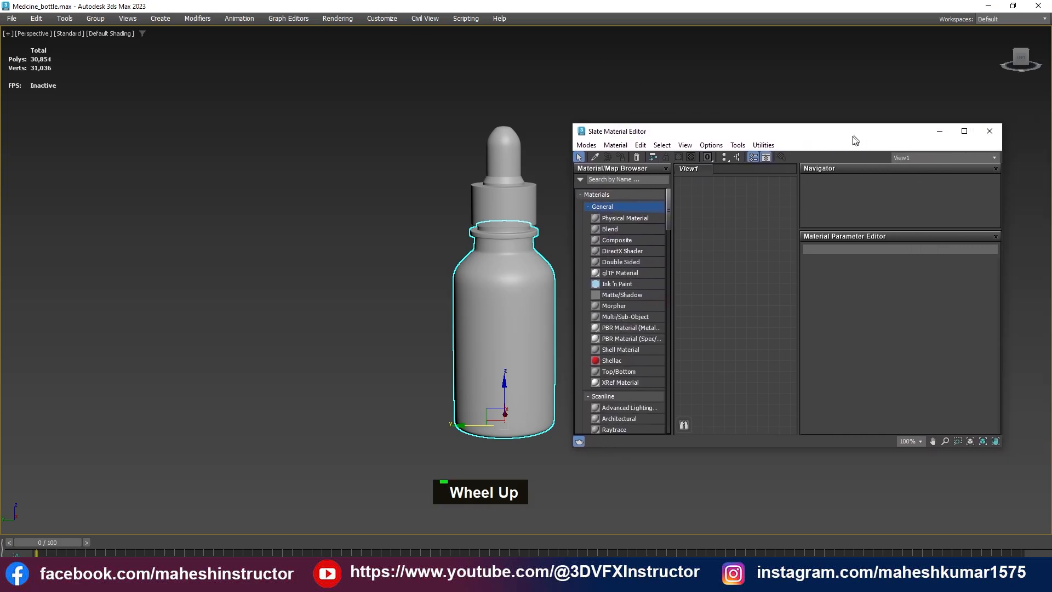
scroll(616, 378, down, 10)
scroll(616, 378, down, 1)
right_click(782, 244)
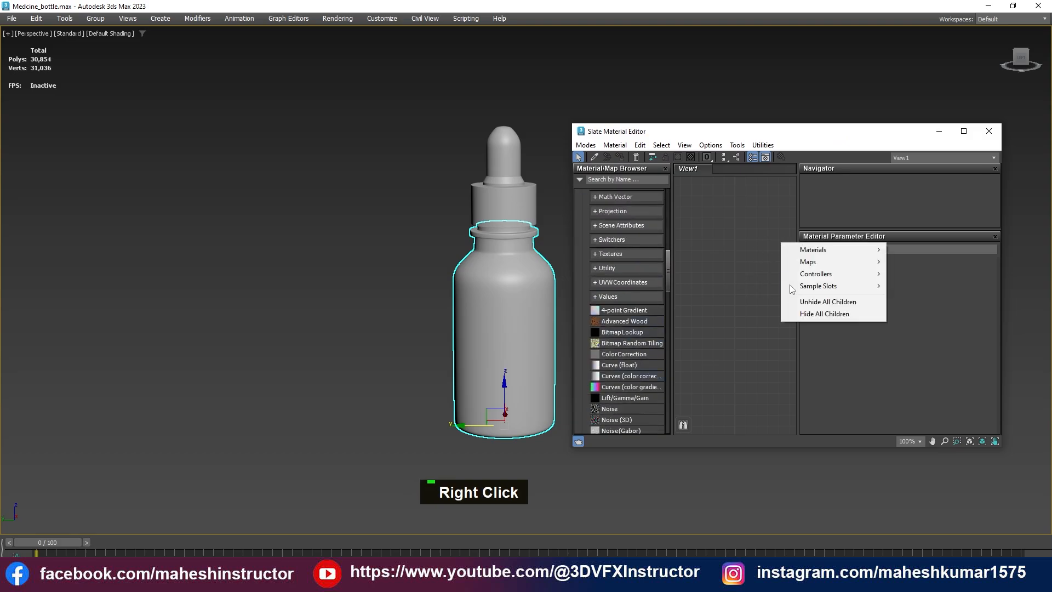
mouse_move(855, 250)
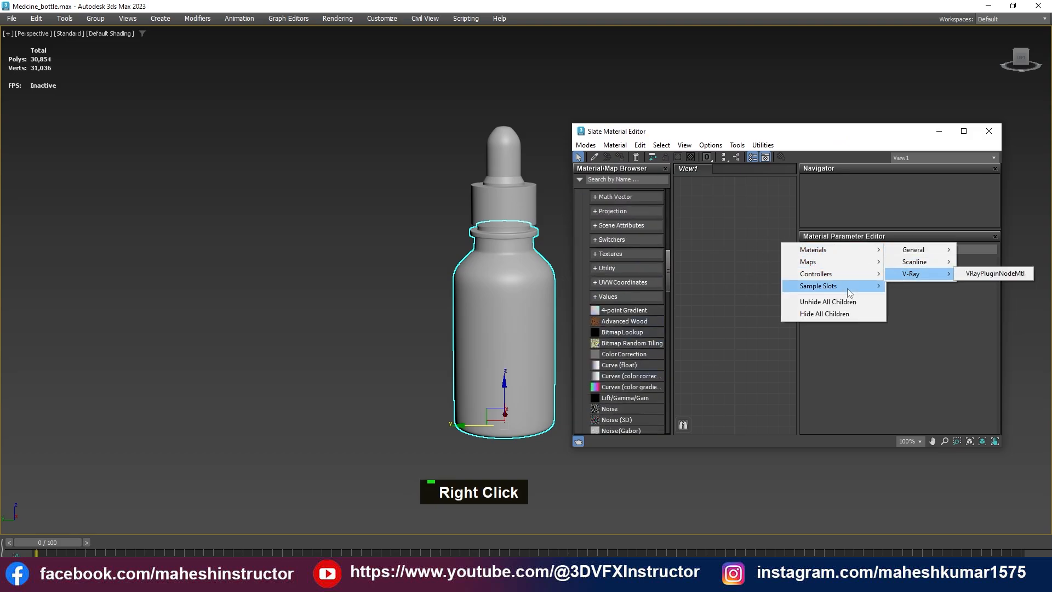
mouse_move(931, 277)
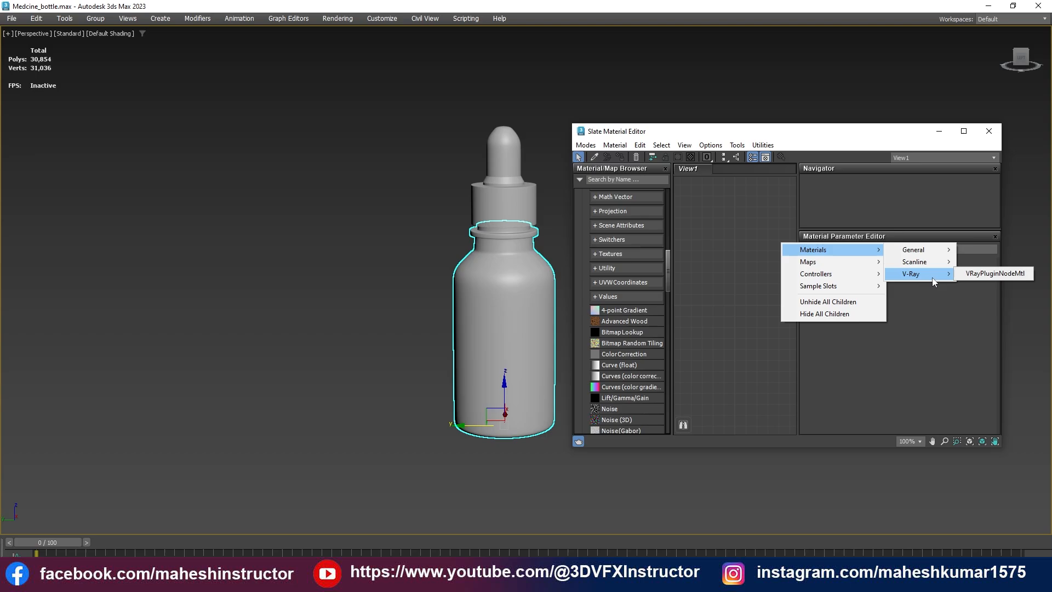
key(Escape)
click(989, 131)
Leave Expert Mode to restore the full interface and look into Render Setup
key(ctrl+space)
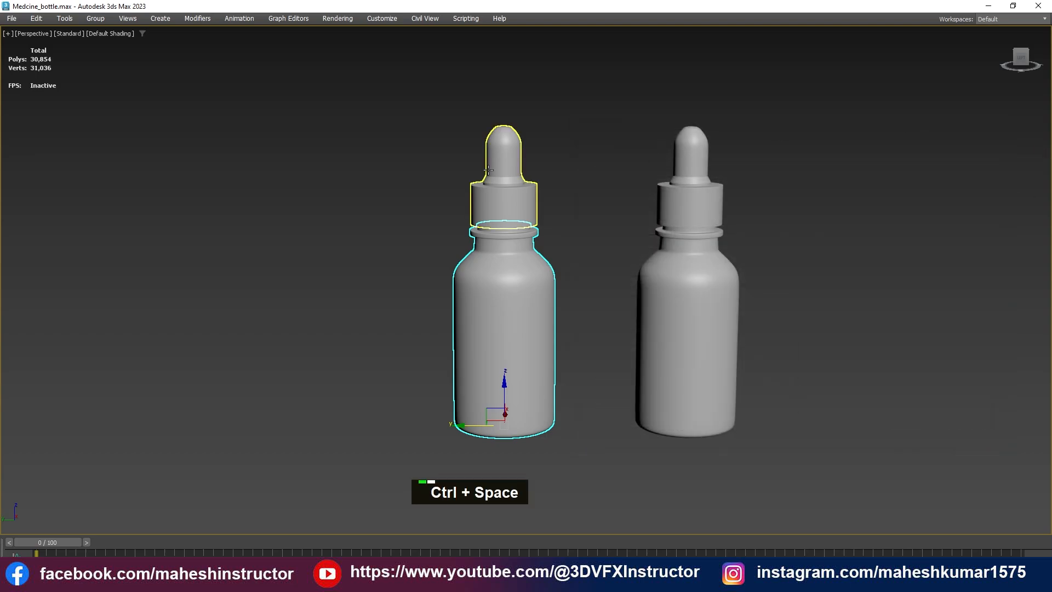
key(ctrl+x)
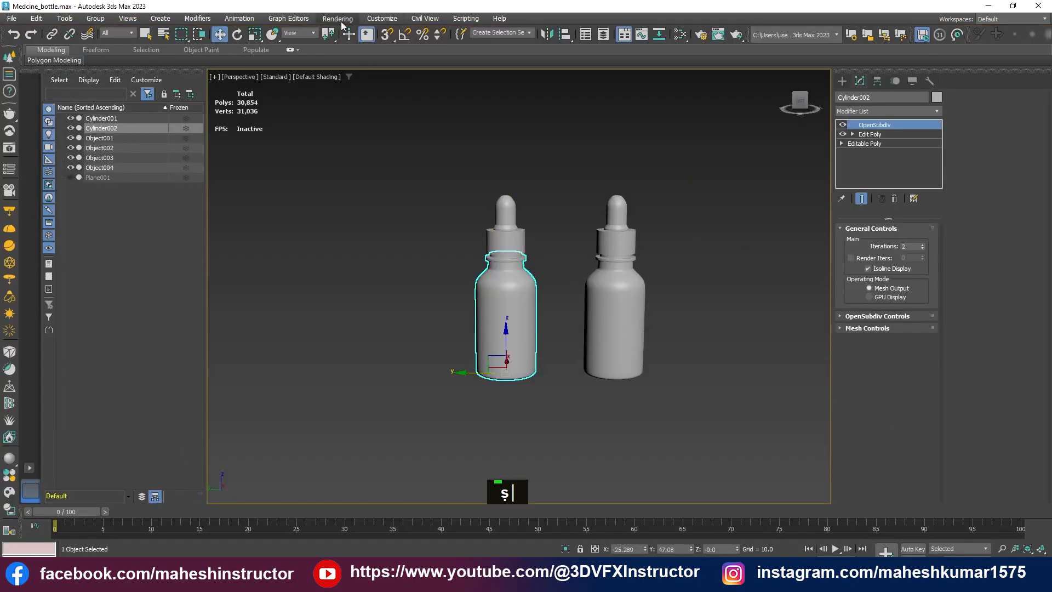
click(338, 19)
click(365, 74)
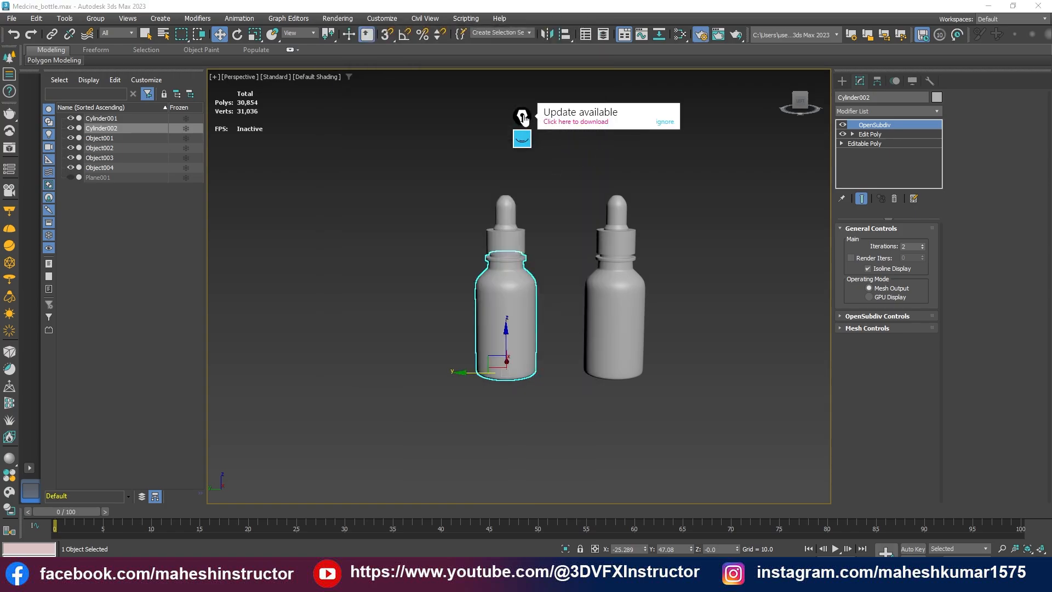
key(alt+F4)
click(338, 18)
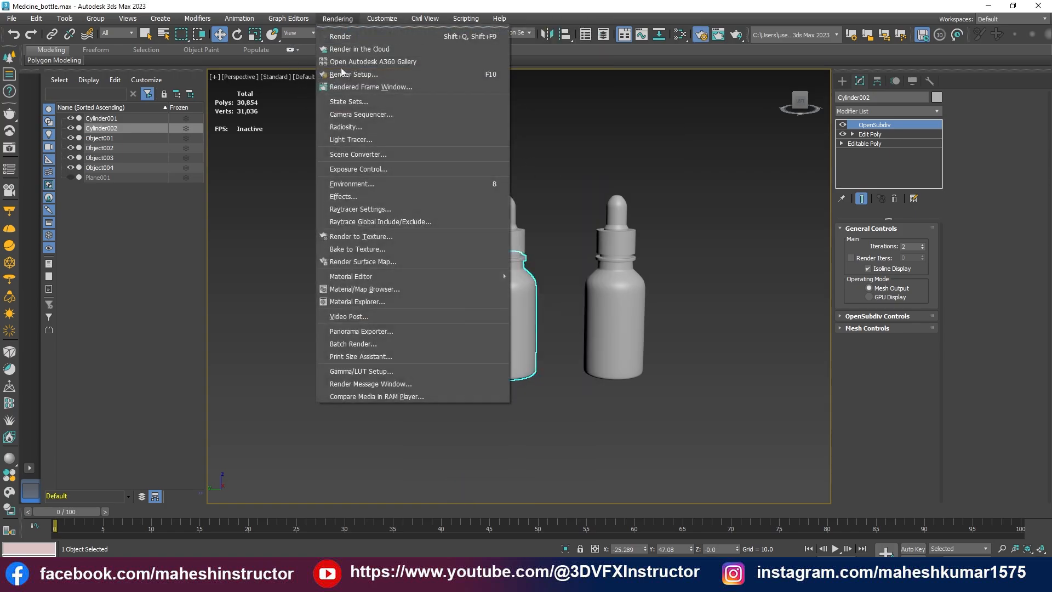
click(526, 121)
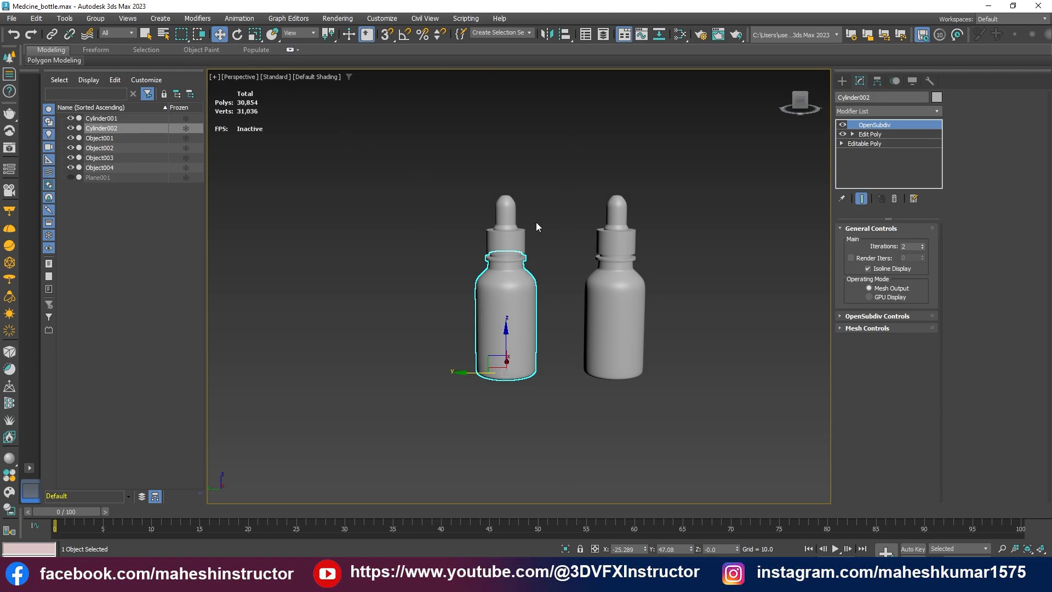
Save the scene and check the active renderer in Render Setup
double_click(509, 230)
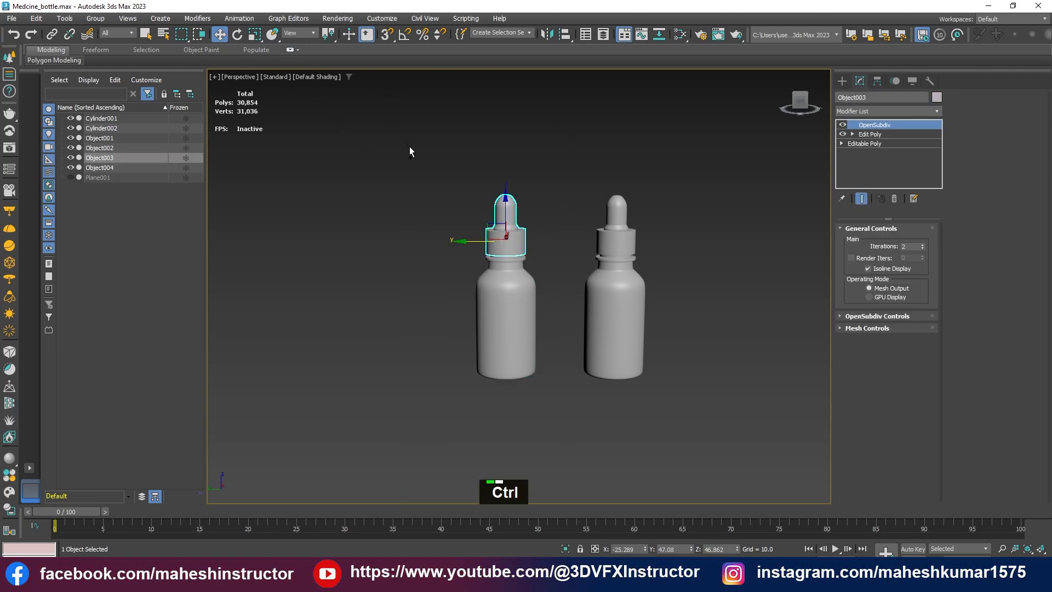
key(ctrl+s)
click(331, 20)
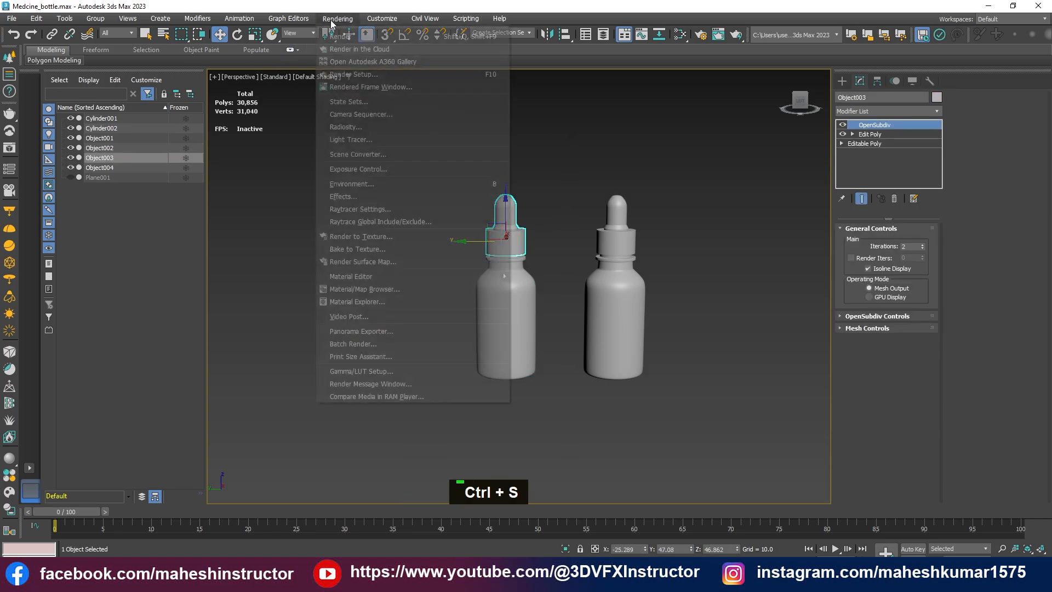
click(359, 75)
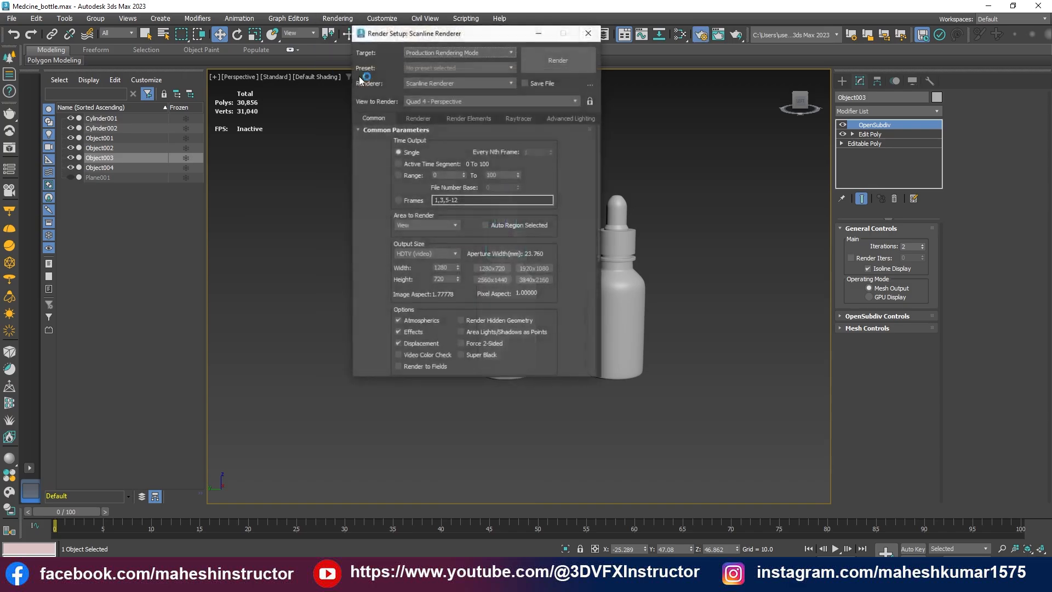
Add a Physical Material node to the Slate Material Editor's View1
click(617, 238)
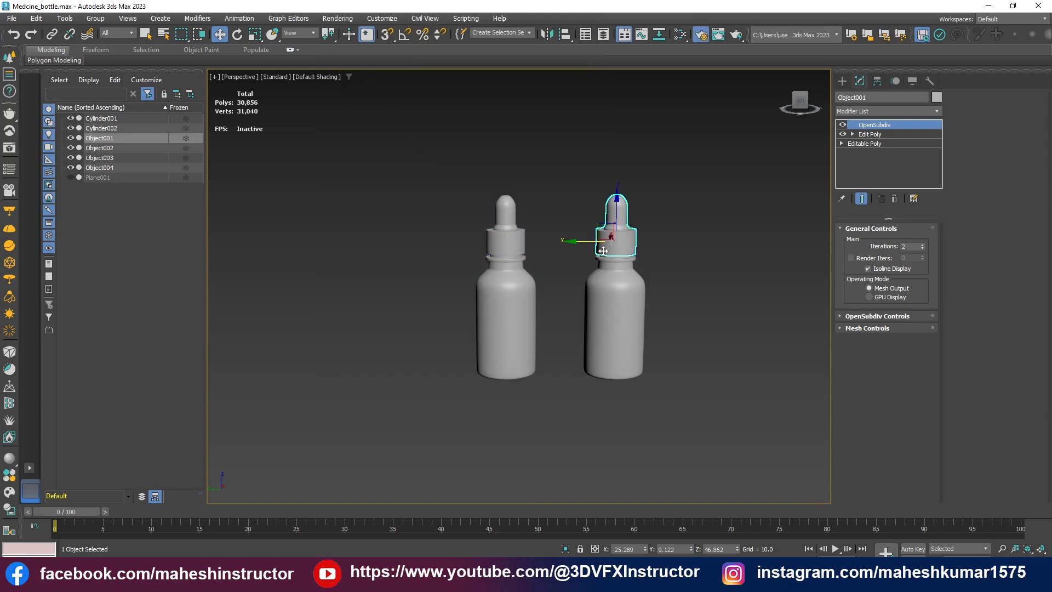
scroll(605, 263, up, 4)
middle_drag(580, 291, 614, 231)
key(m)
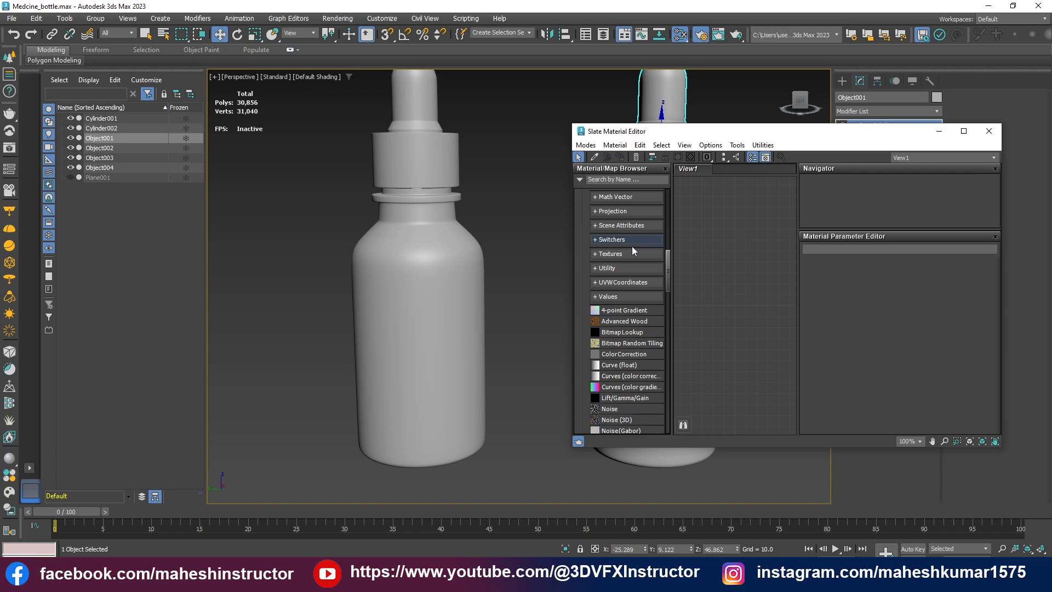
scroll(602, 271, up, 3)
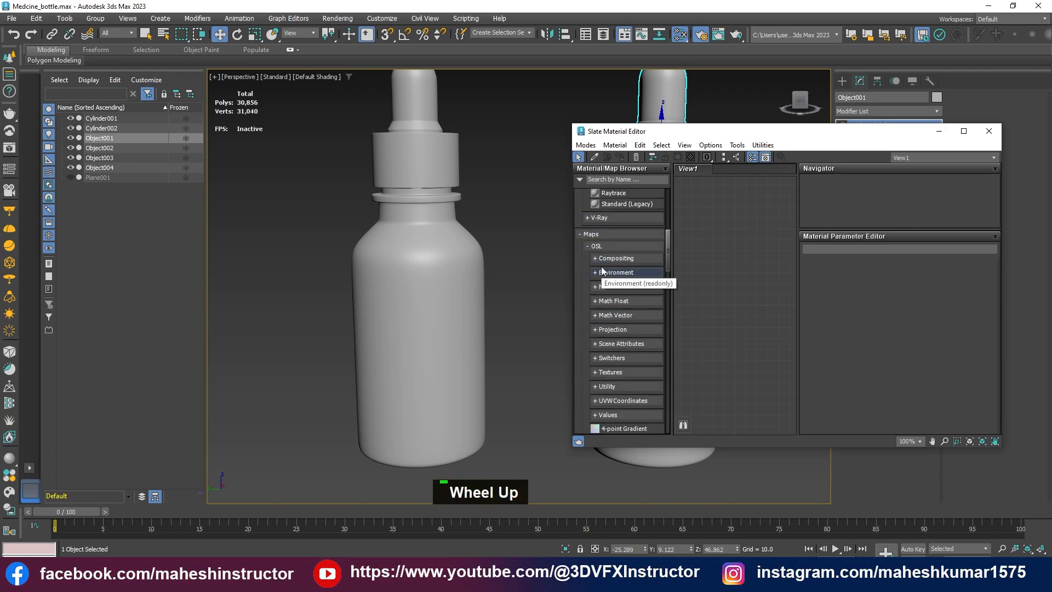
scroll(602, 270, up, 5)
scroll(585, 243, up, 3)
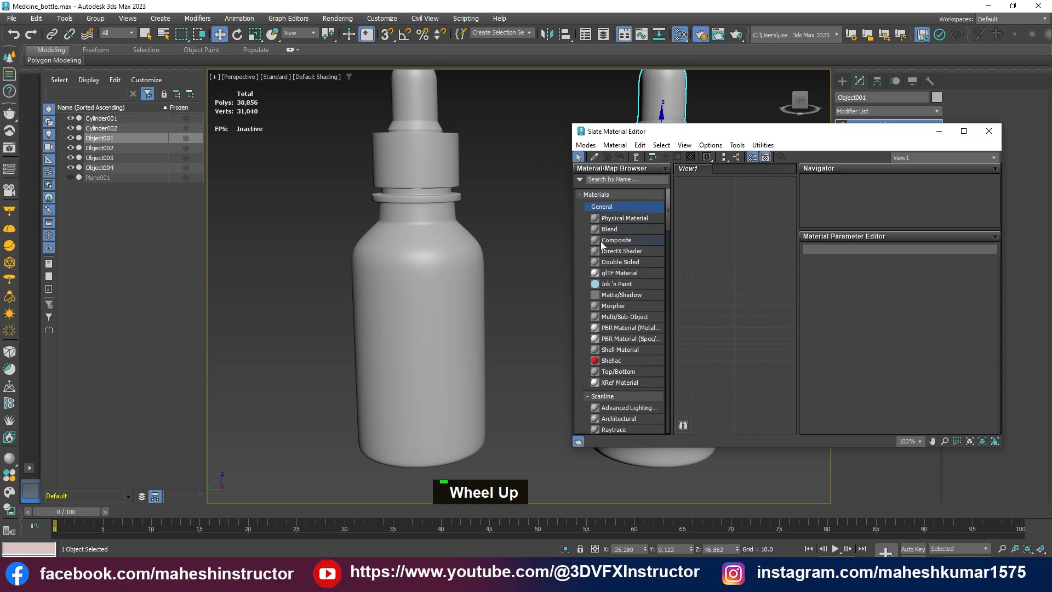
drag(625, 218, 701, 217)
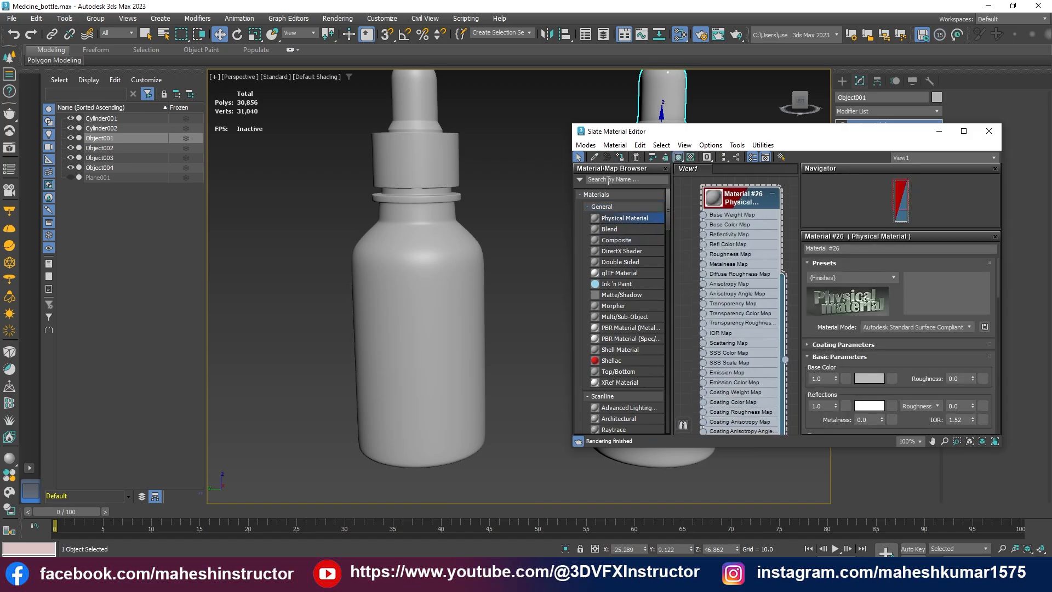
Assign the new Physical Material to the copied bottle's body
drag(712, 132, 768, 176)
click(479, 272)
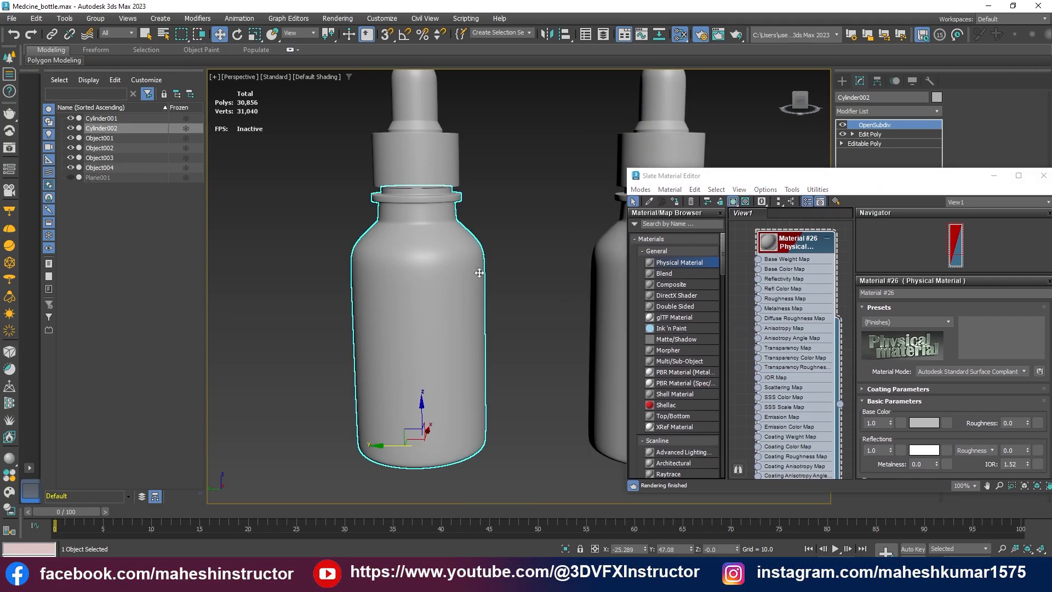
click(675, 201)
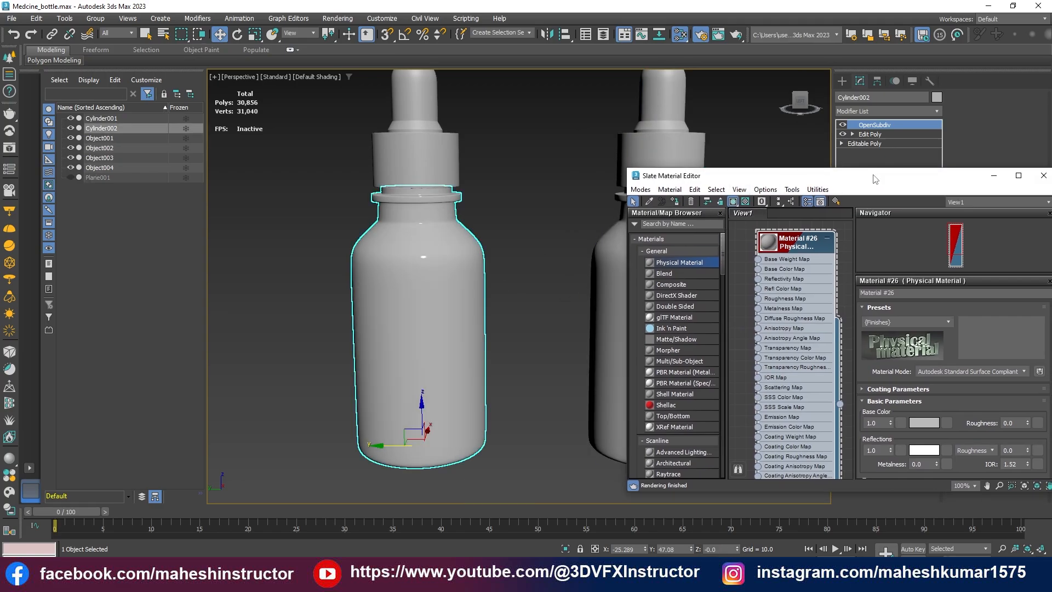
Set the bottle material's transparency weight to 0.71 in the basic parameters
drag(875, 179, 700, 114)
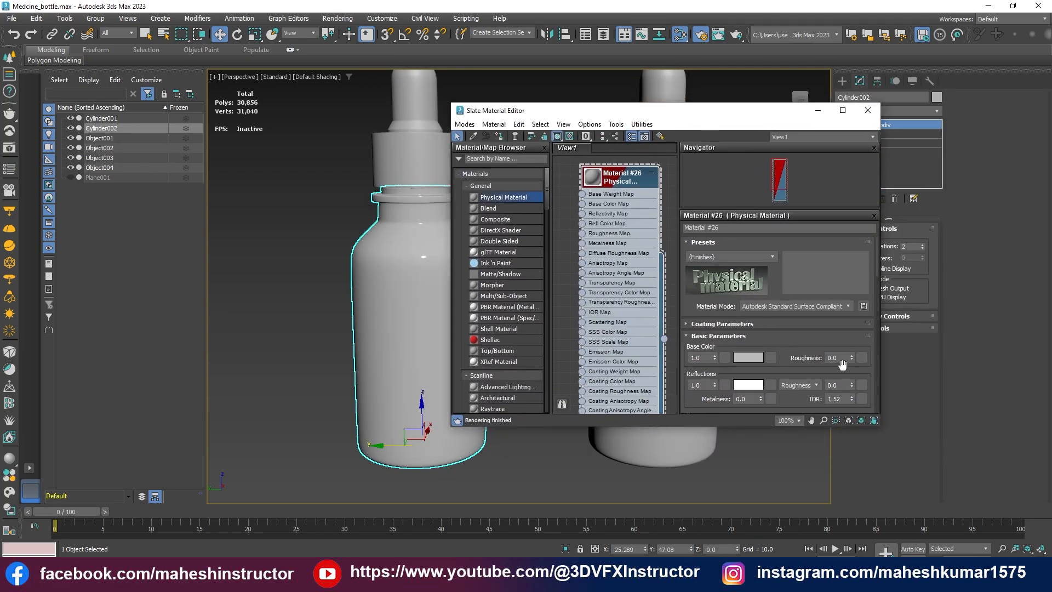
scroll(821, 379, down, 2)
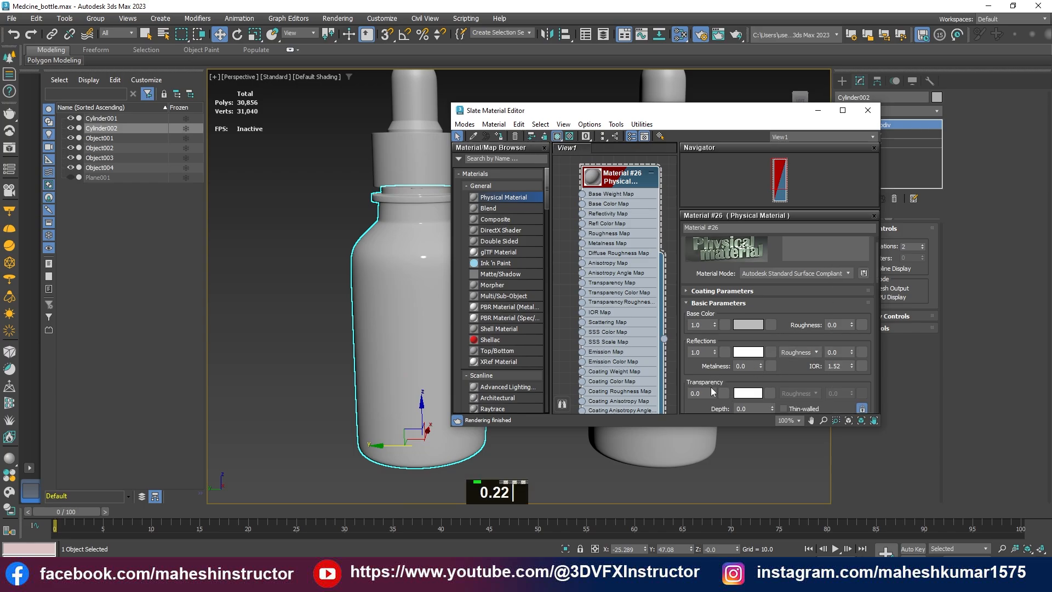
drag(715, 391, 711, 344)
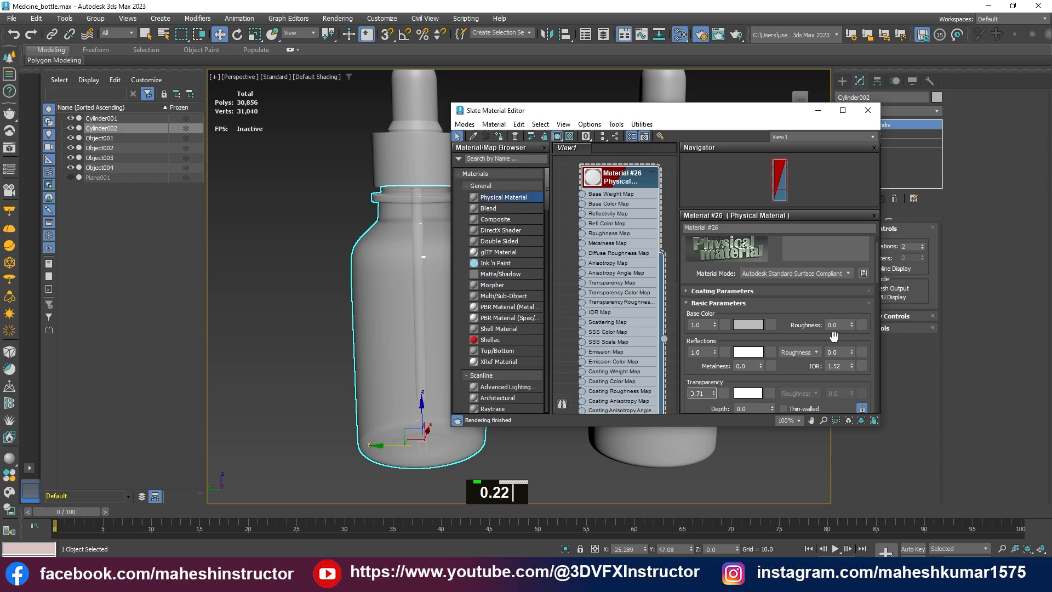
Set the bottle material's reflection roughness to 1.0 and its base color to a dark grey with value 0.137
drag(851, 354, 854, 265)
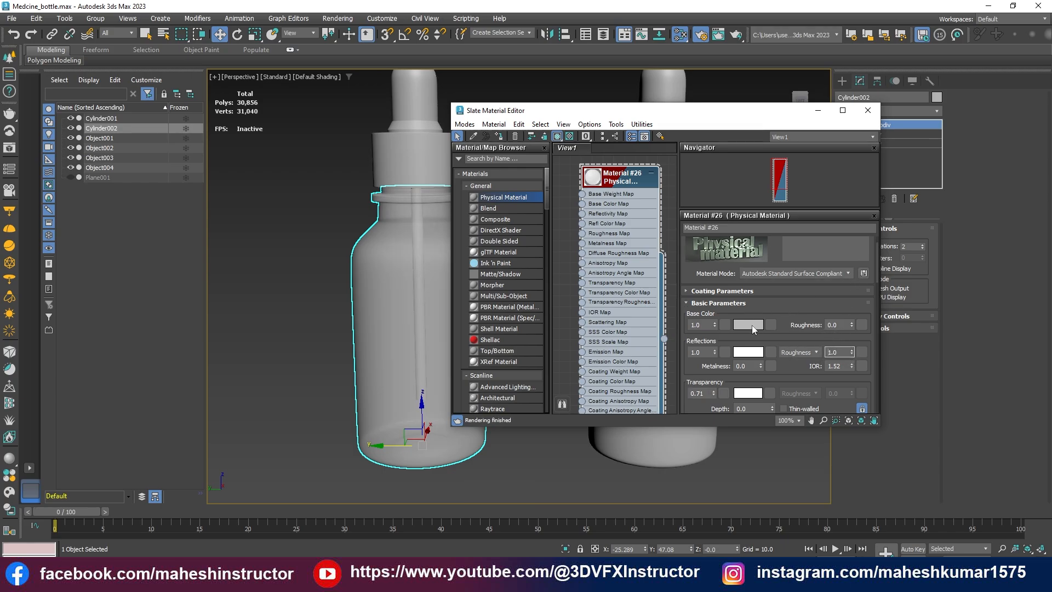
click(756, 329)
click(650, 274)
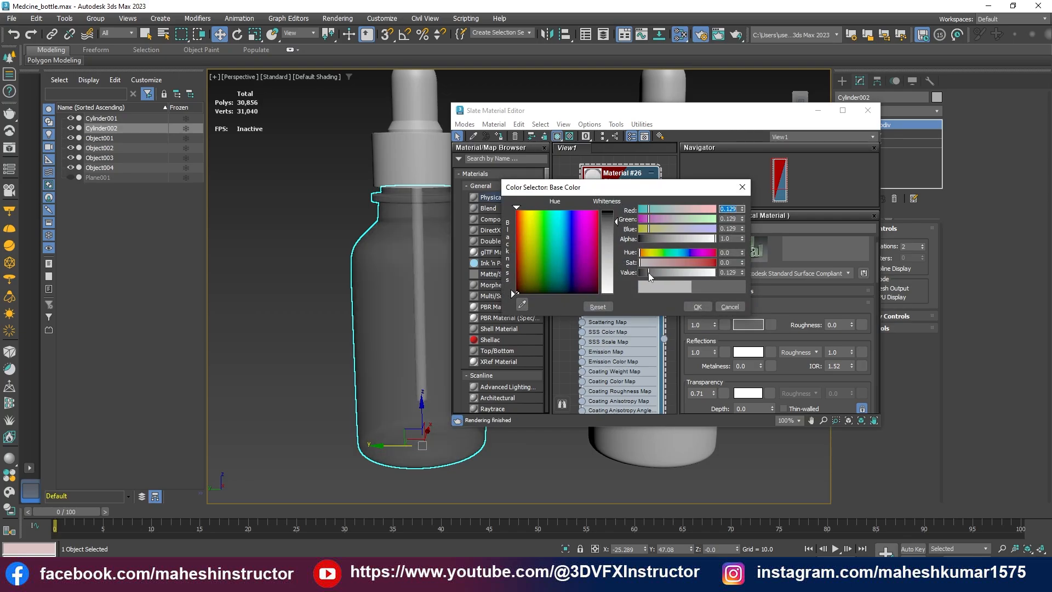
drag(649, 273, 650, 273)
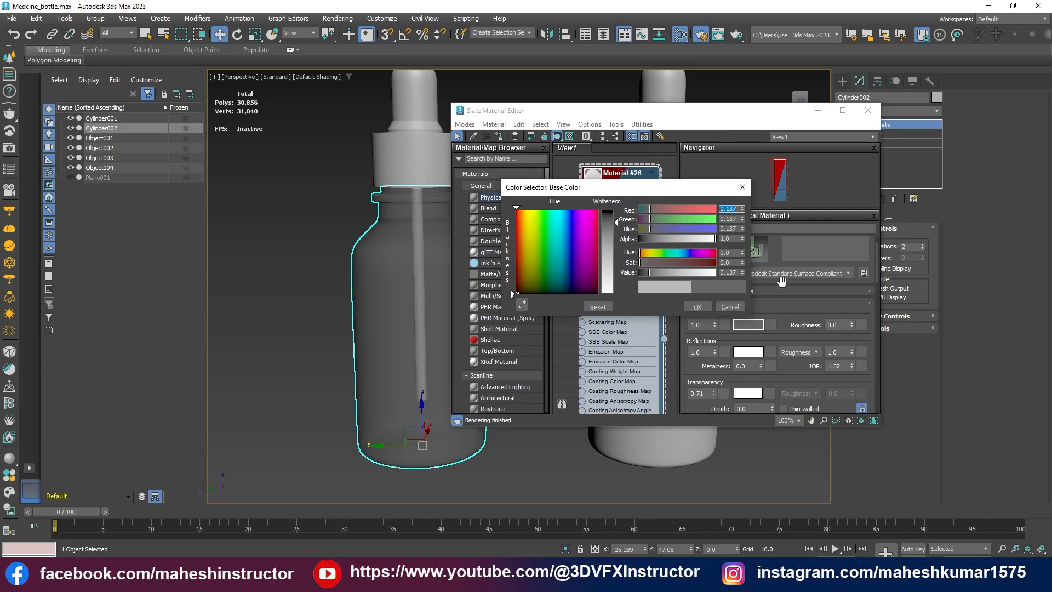
click(697, 307)
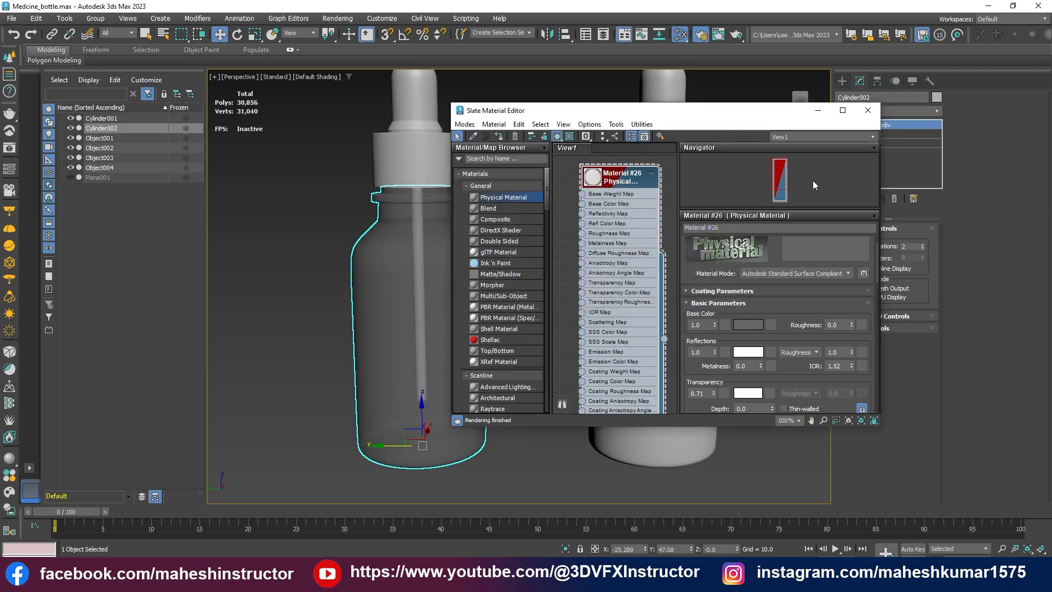
Close the material editor and enlarge the perspective viewport with Expert Mode, framing both bottles
click(867, 112)
click(778, 246)
alt+middle_drag(520, 307, 486, 302)
key(ctrl+x)
scroll(548, 342, down, 5)
scroll(562, 348, up, 3)
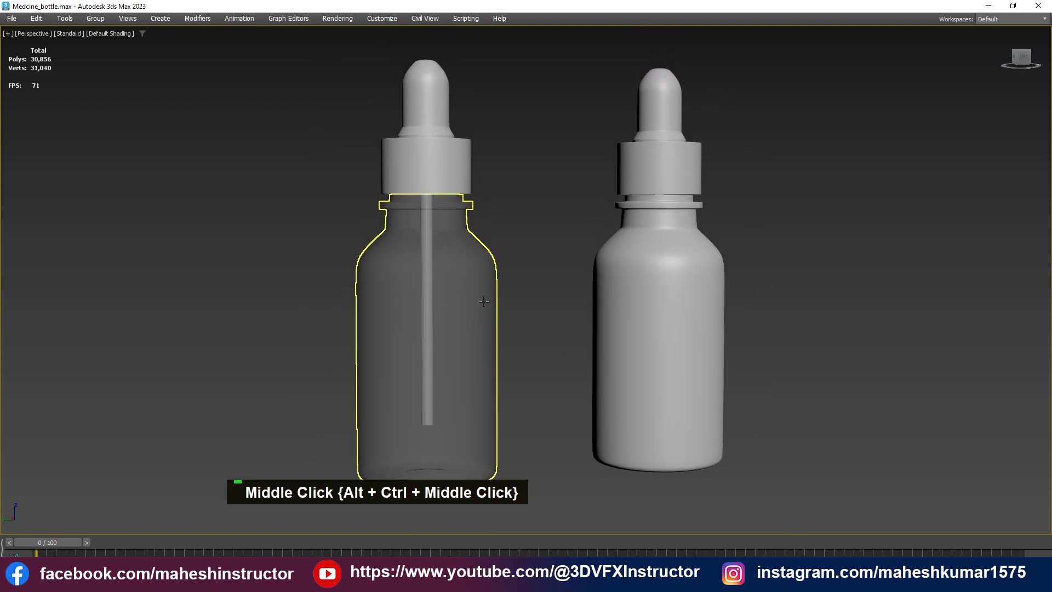
Reopen the copied bottle body's material and set its base color to black, value 0.0
click(486, 301)
key(m)
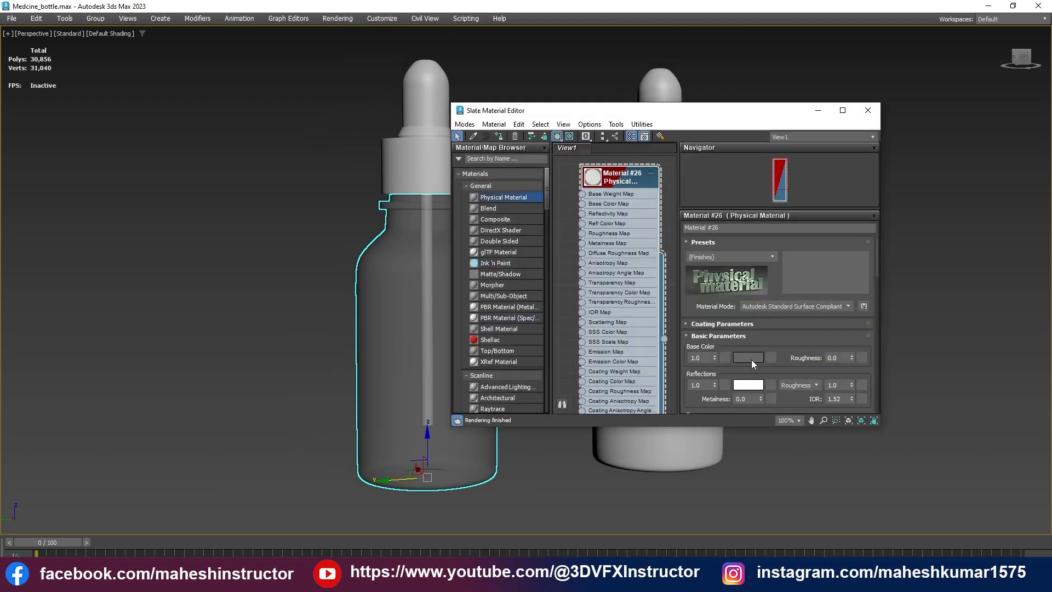
click(748, 358)
drag(643, 308, 613, 304)
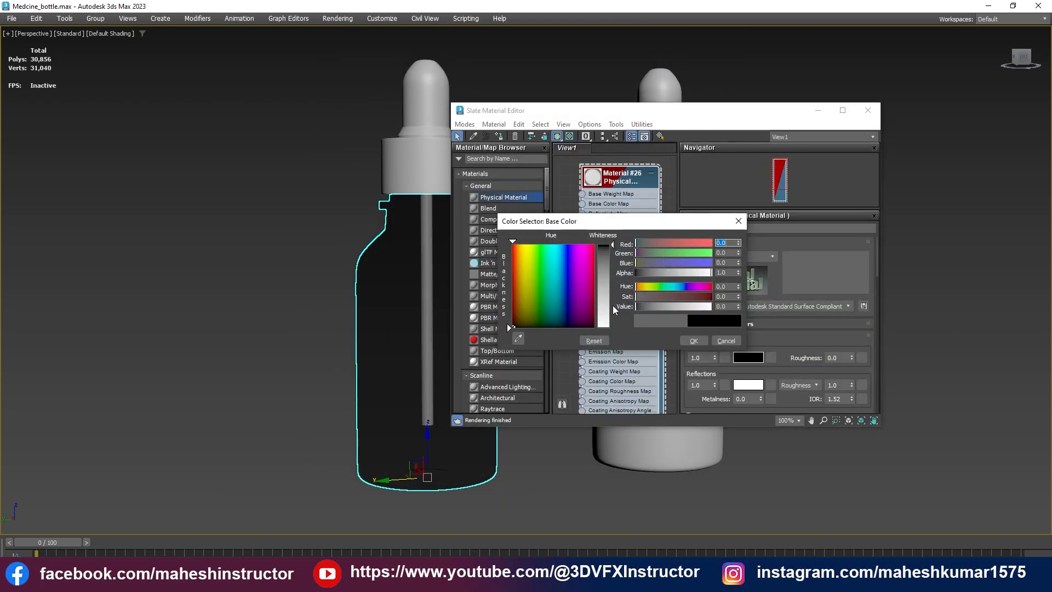
click(694, 341)
Set the black bottle material's transparency weight to about 0.28
scroll(749, 371, down, 1)
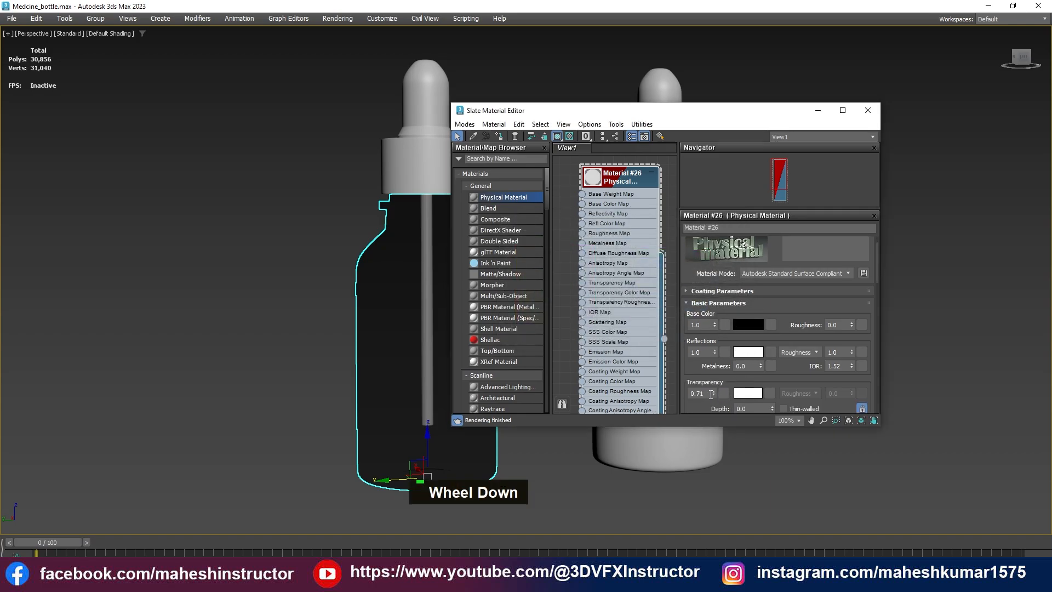
text(0.25)
key(Return)
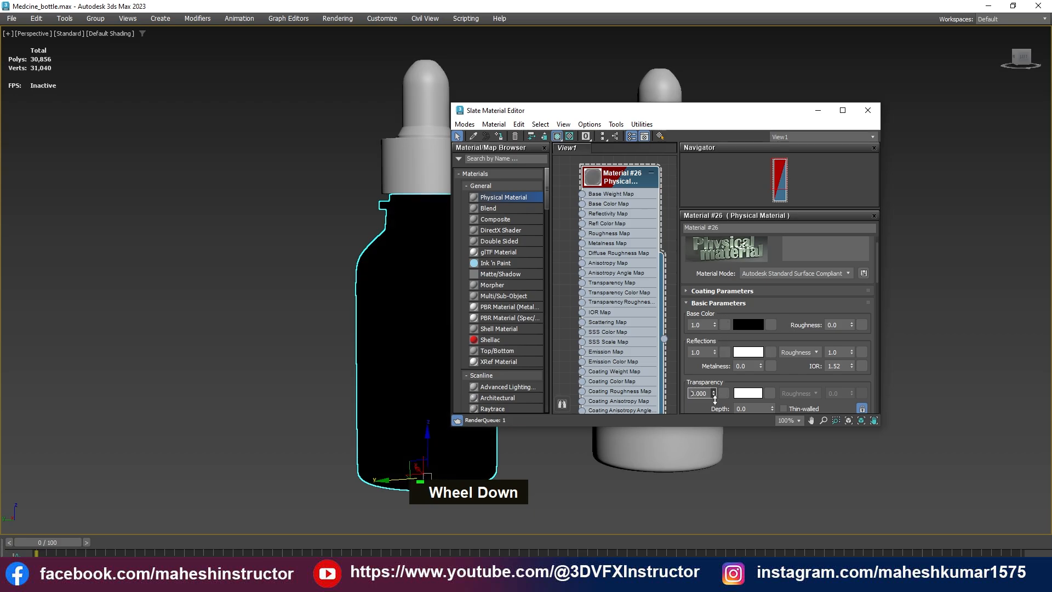
drag(718, 377, 718, 374)
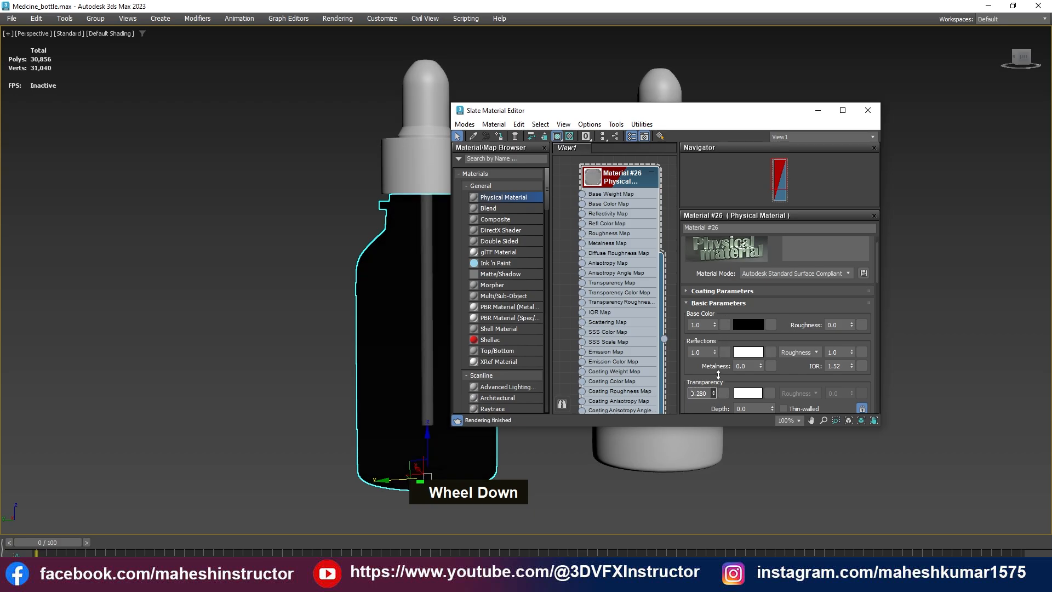
Close the material editor and capture screenshots of both bottles, one with edged faces and one with default shading
click(867, 110)
key(F4)
middle_drag(778, 266, 816, 260)
middle_drag(816, 260, 750, 273)
key(super)
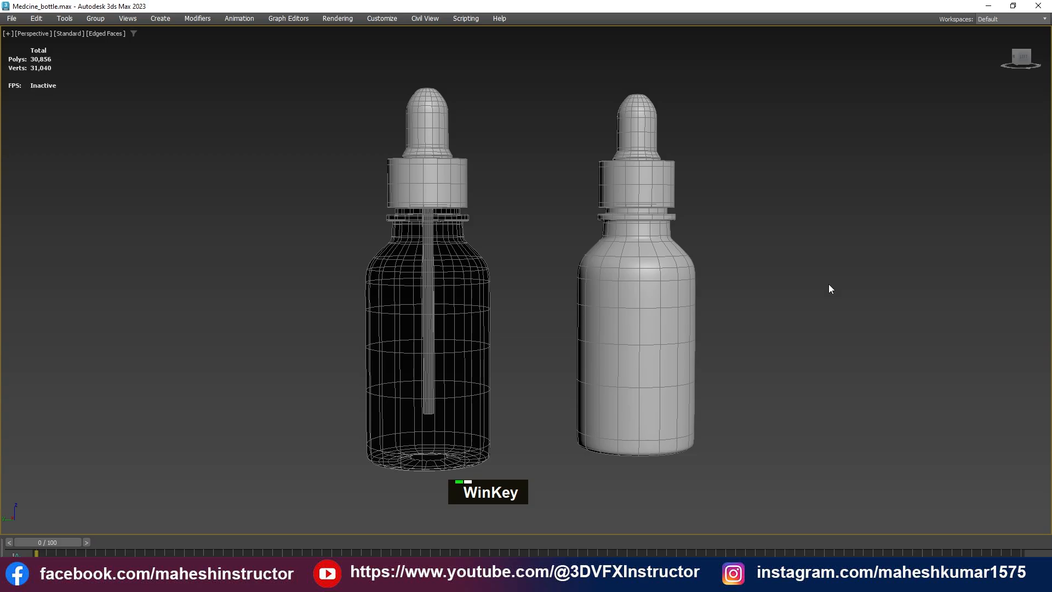
key(super+Print)
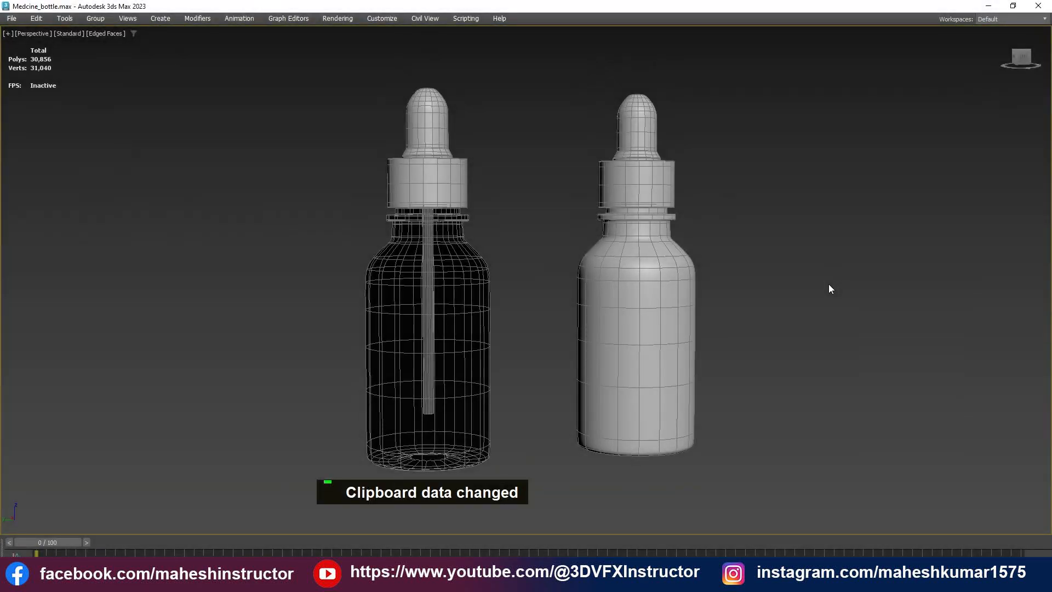
key(F4)
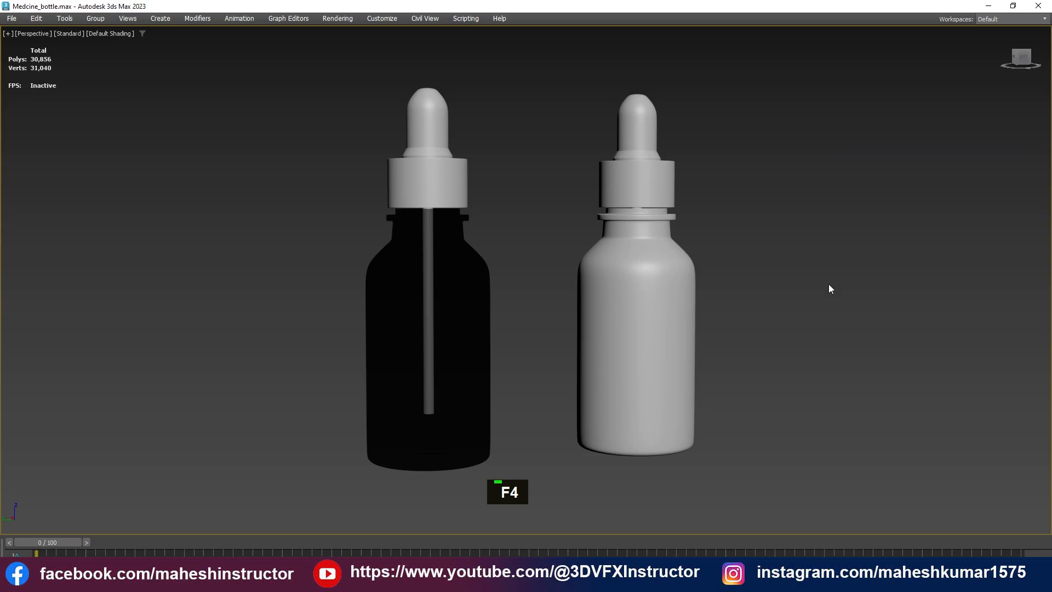
key(super+Print)
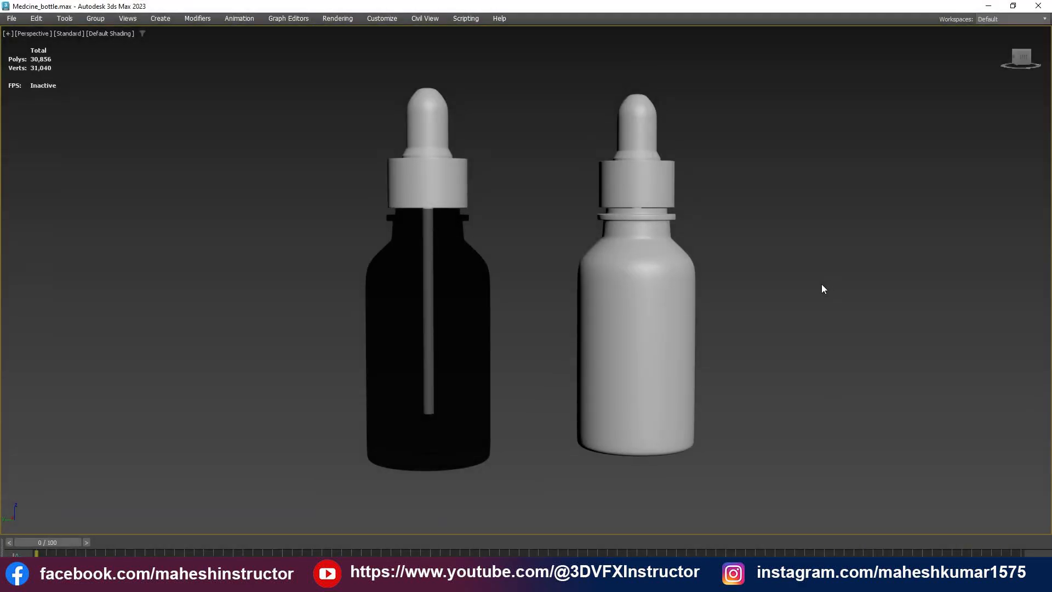